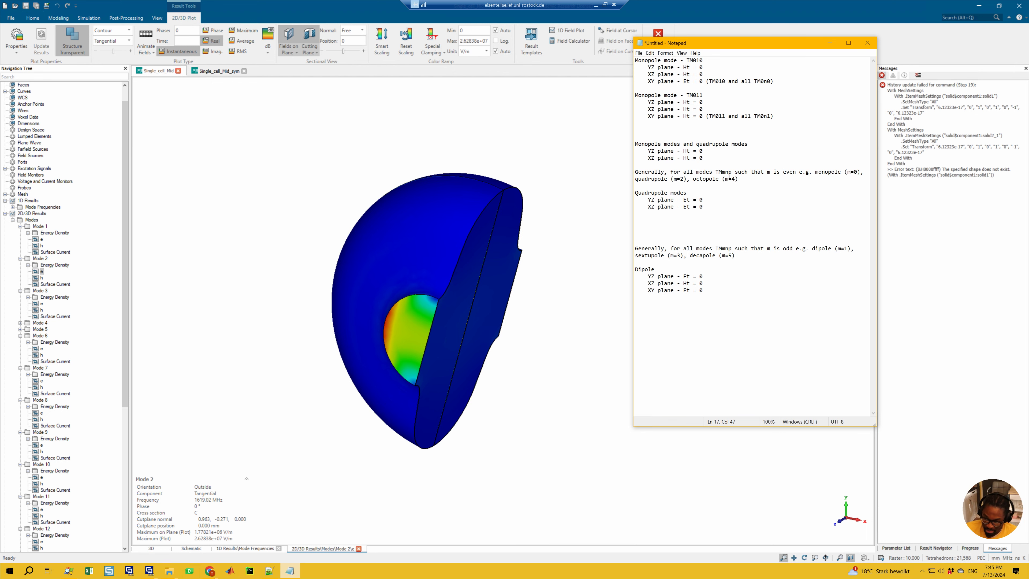
# Step: Change TMmnp to TM/TEmnp in the notes' general rule for modes with even m
pyautogui.click(724, 173)
pyautogui.write('/TE')
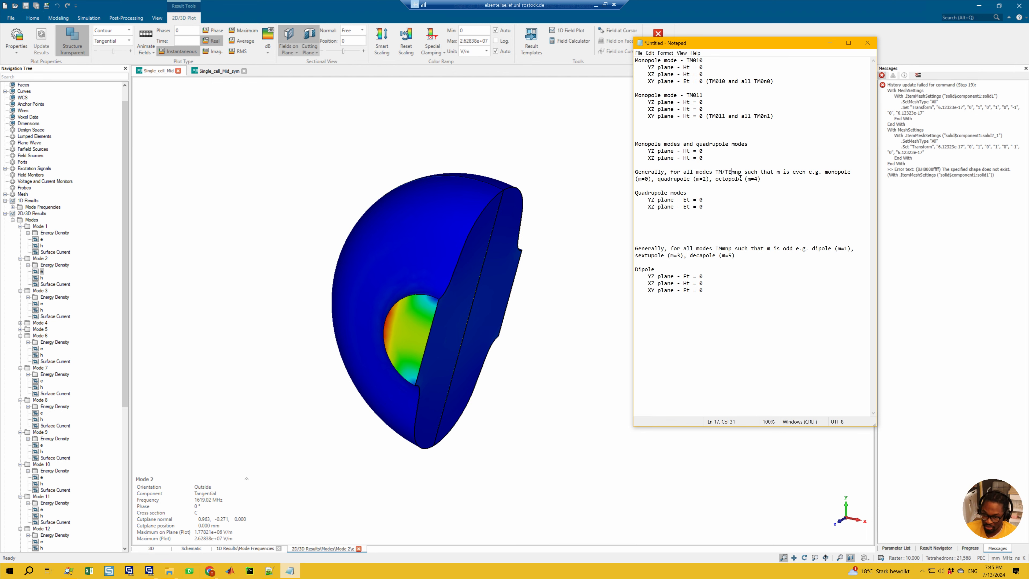
pyautogui.moveTo(730, 174); pyautogui.dragTo(733, 174)
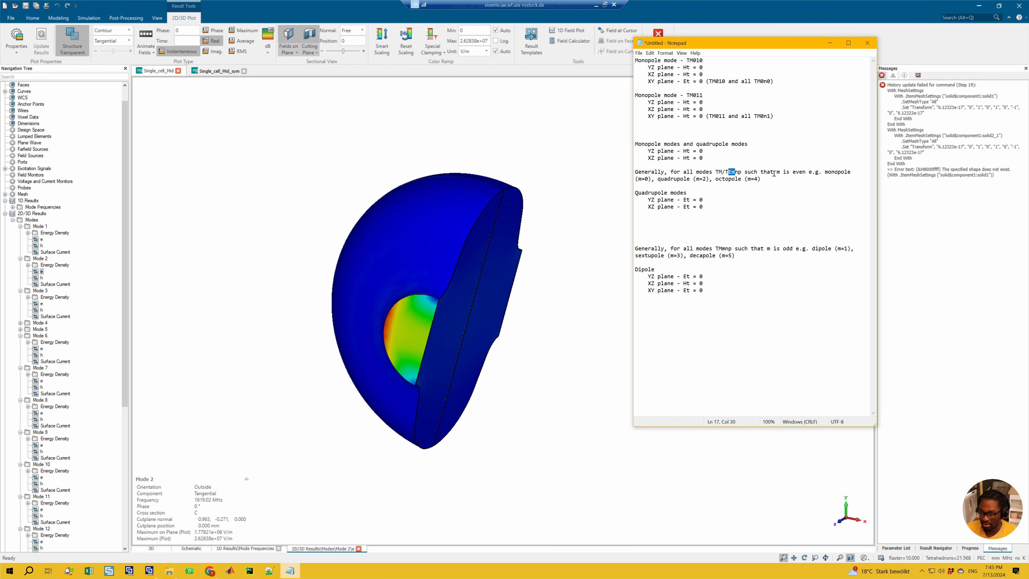
pyautogui.click(736, 174)
pyautogui.moveTo(734, 174); pyautogui.dragTo(739, 175)
# Step: Review the YZ and XZ plane conditions listed in the notes for monopole and quadrupole modes
pyautogui.moveTo(710, 209); pyautogui.dragTo(668, 159)
pyautogui.click(693, 145)
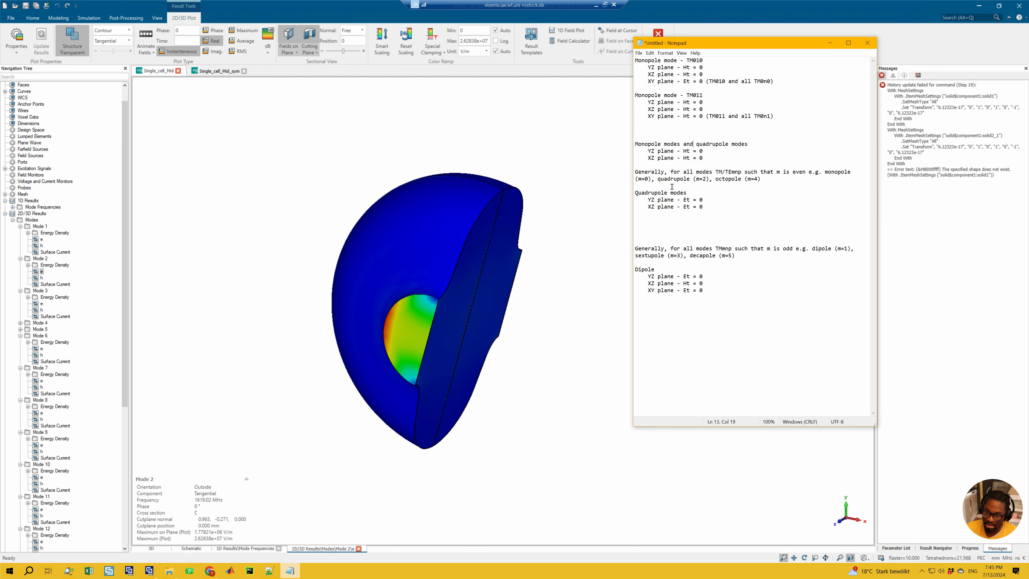
pyautogui.moveTo(704, 158); pyautogui.dragTo(637, 149)
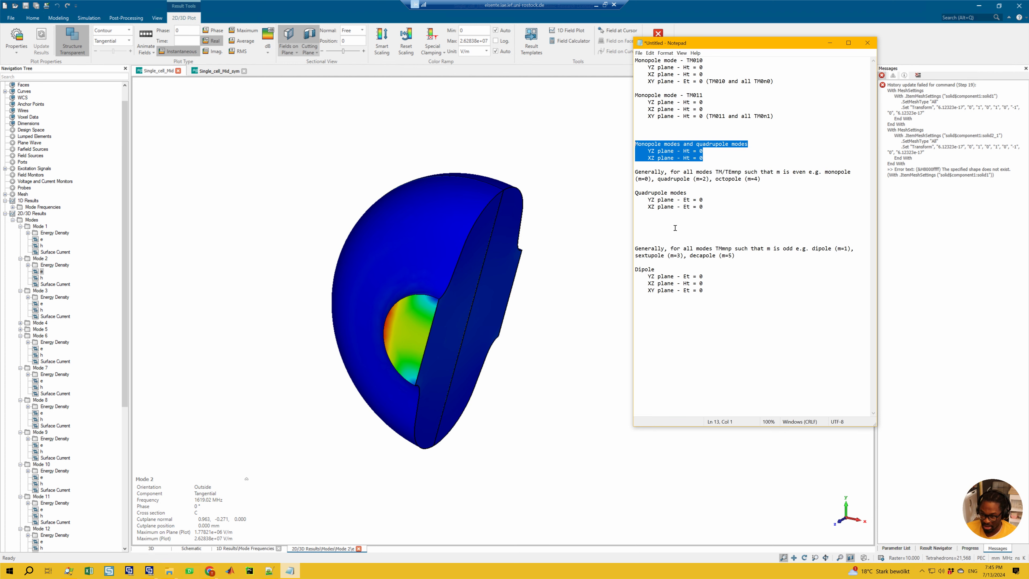
pyautogui.click(769, 182)
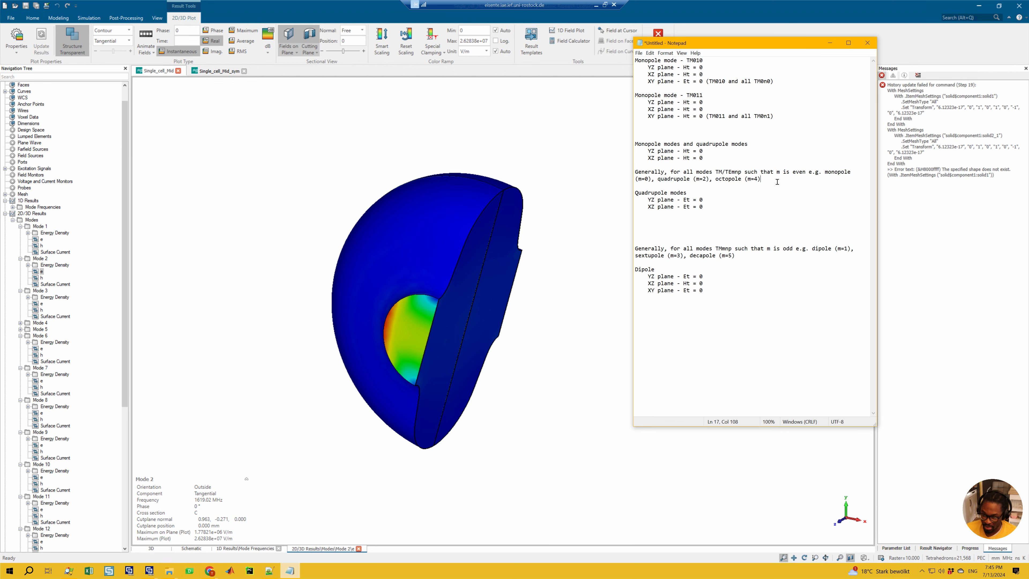
# Step: Review the general rule for odd-m modes and the dipole's YZ, XZ and XY plane conditions in the notes
pyautogui.click(721, 290)
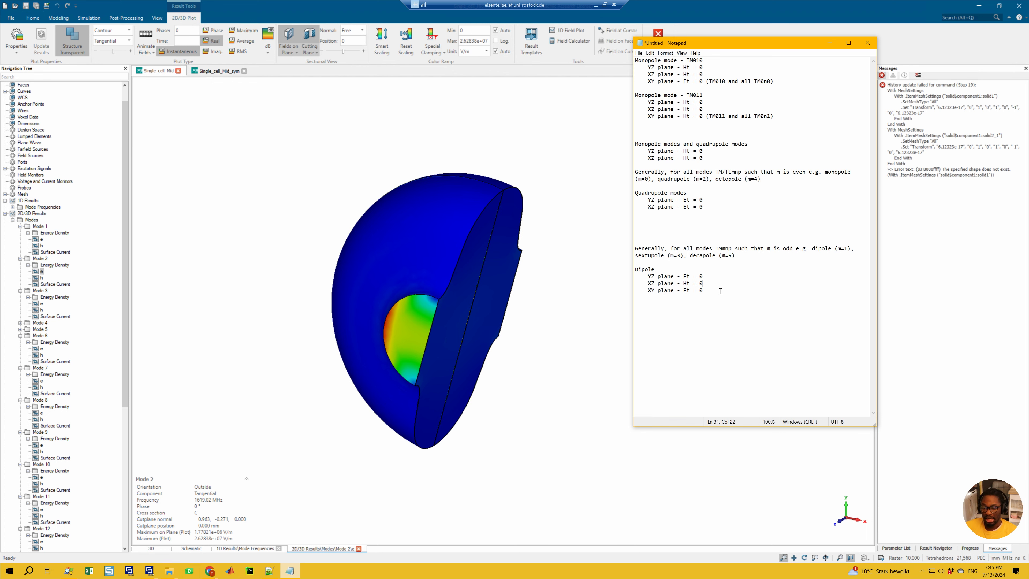
pyautogui.moveTo(706, 290); pyautogui.dragTo(643, 252)
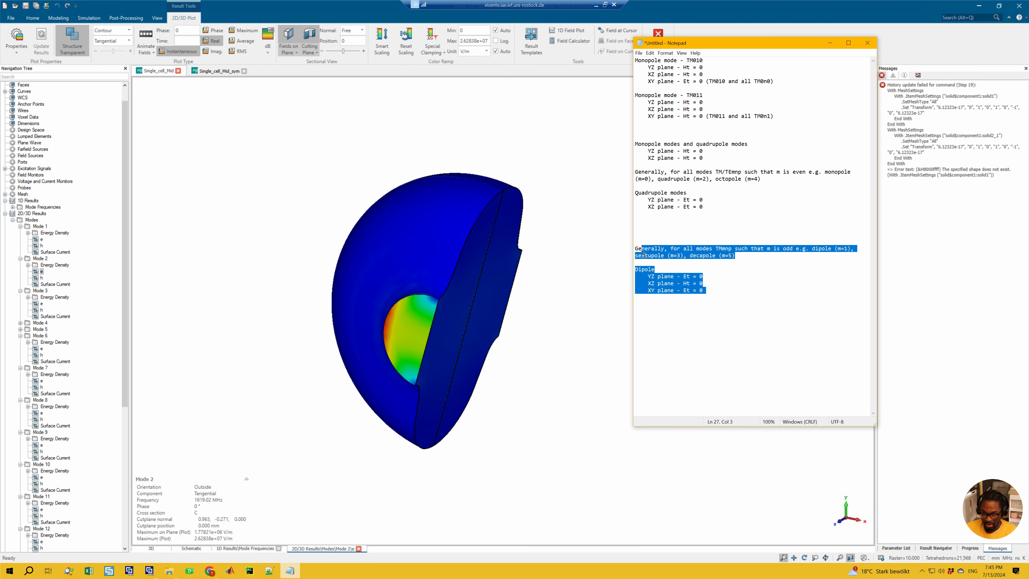
pyautogui.click(721, 263)
pyautogui.doubleClick(772, 249)
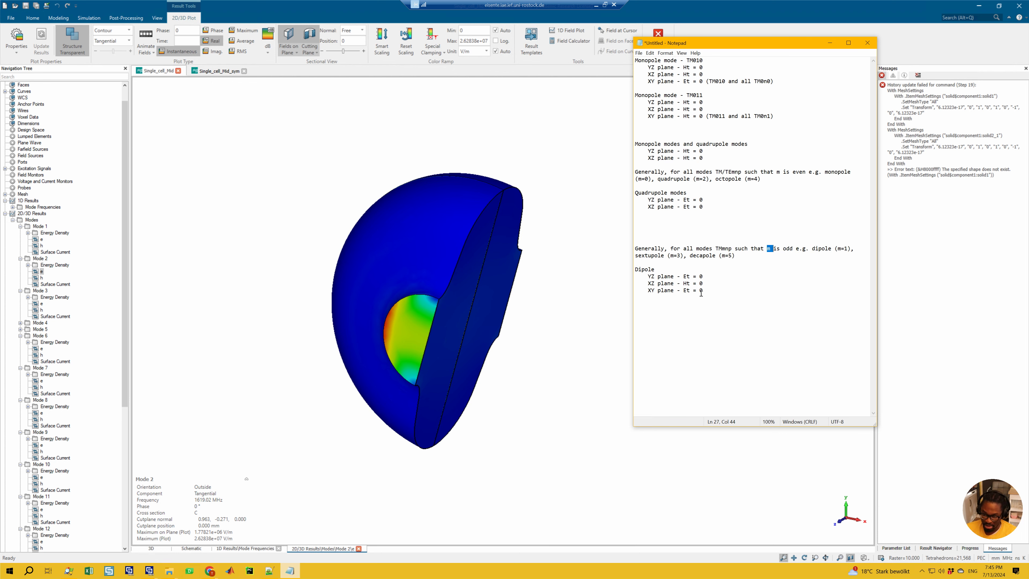
pyautogui.moveTo(707, 290); pyautogui.dragTo(672, 276)
pyautogui.click(666, 271)
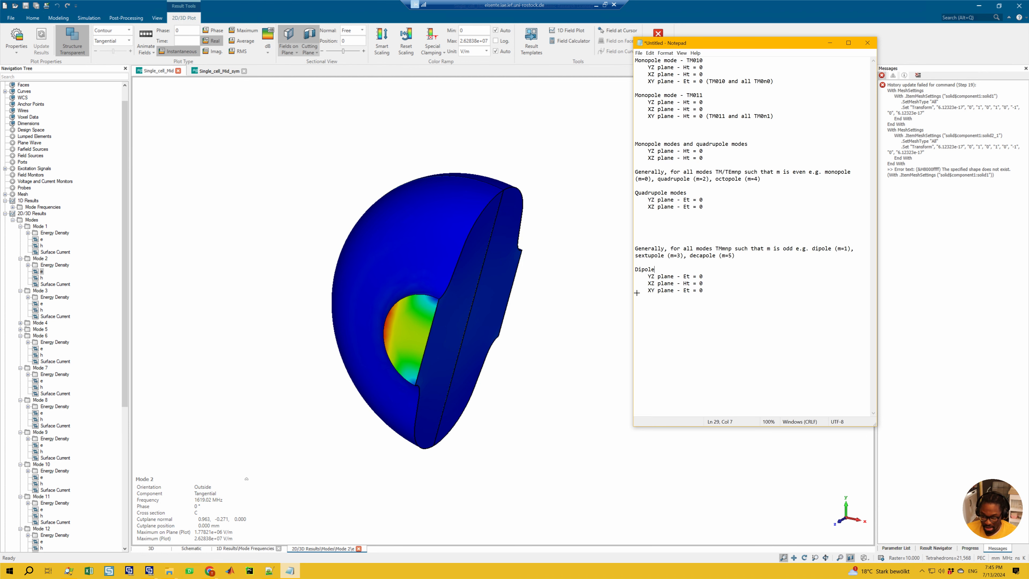
pyautogui.moveTo(706, 290); pyautogui.dragTo(683, 273)
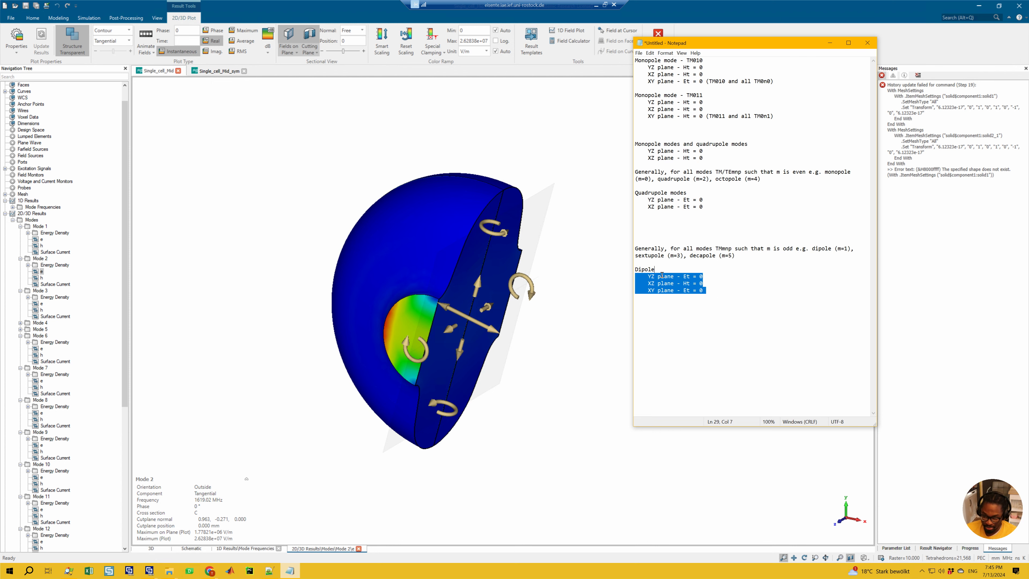
pyautogui.click(718, 284)
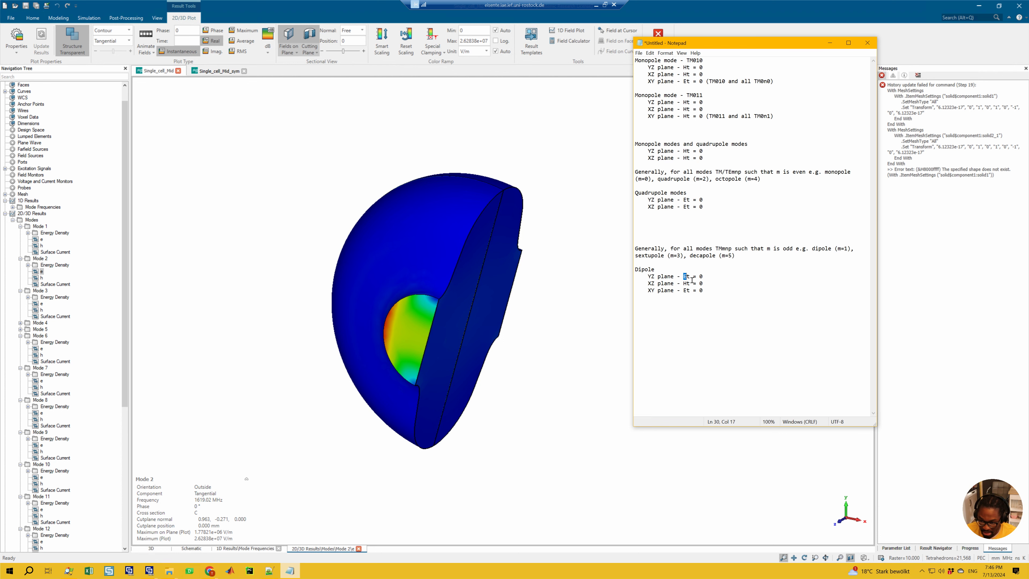
pyautogui.moveTo(709, 290); pyautogui.dragTo(695, 270)
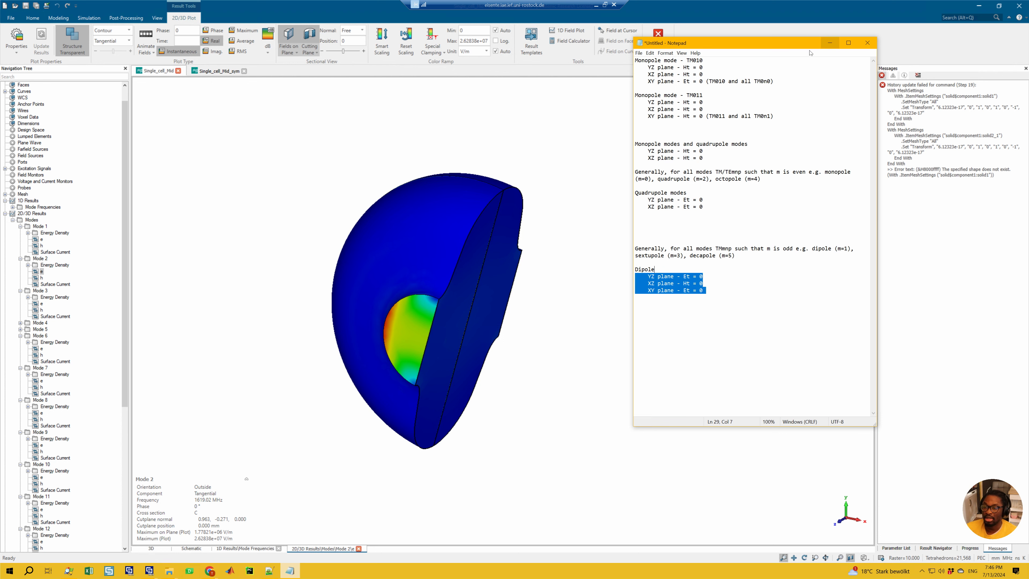
# Step: Switch to CST Studio Suite and inspect Mode 2's tangential electric field on the cut plane from the side and at an angle
pyautogui.moveTo(484, 210)
pyautogui.click(412, 262)
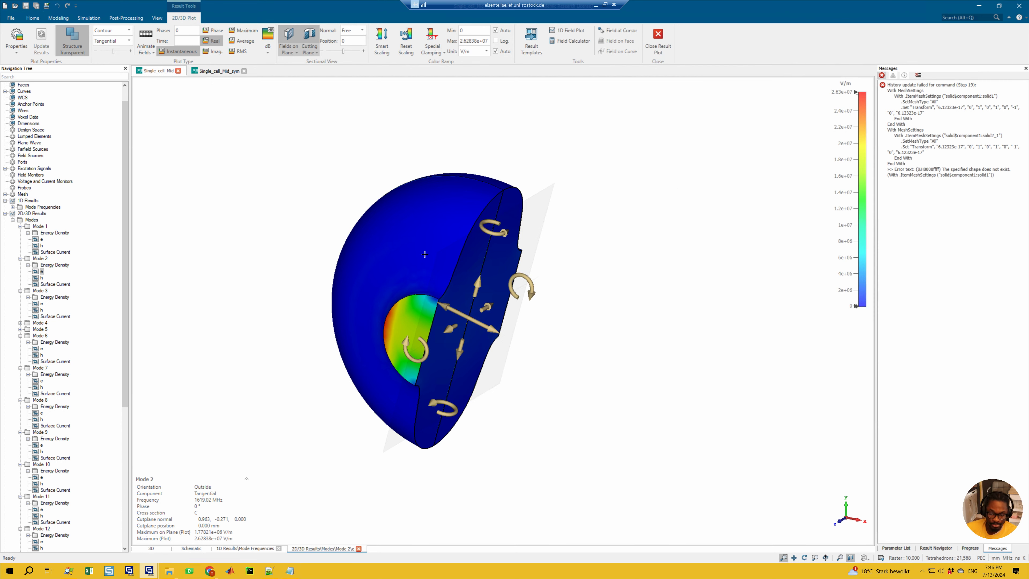
pyautogui.press('6')
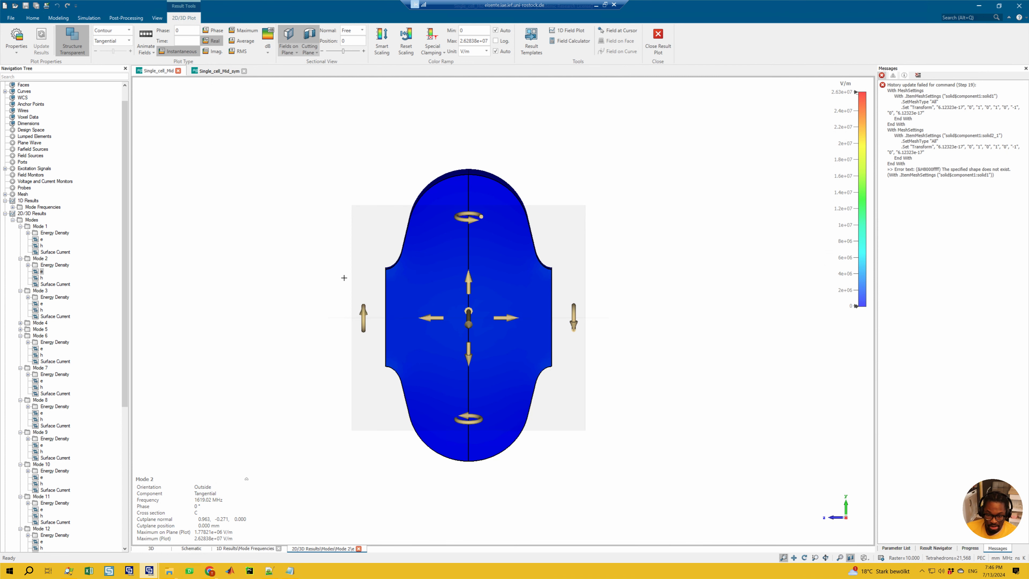
pyautogui.keyDown('ctrl'); pyautogui.moveTo(358, 243); pyautogui.dragTo(409, 263); pyautogui.keyUp('ctrl')
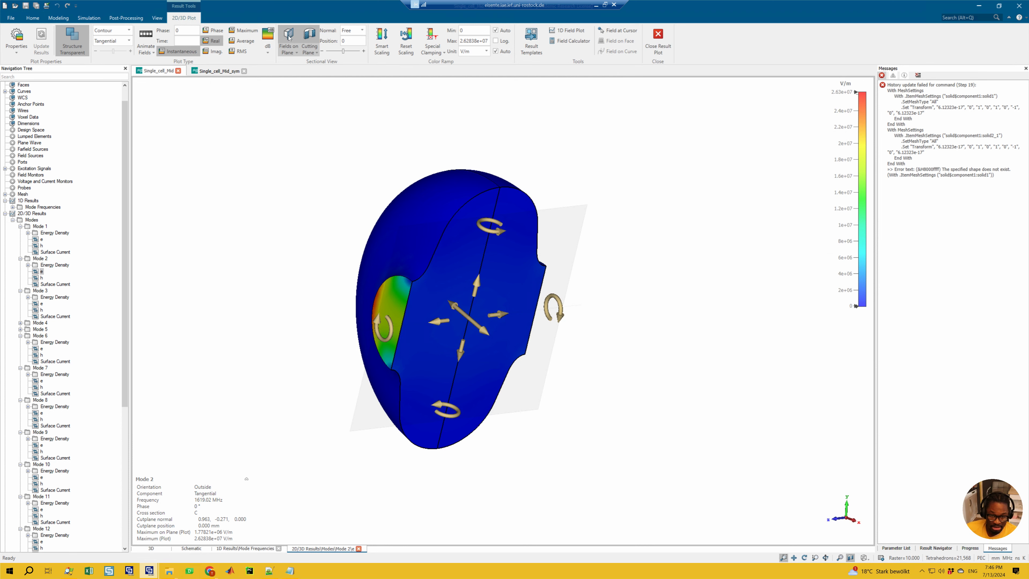
# Step: Remove the field cut plane and show the Abs component of Mode 2's electric field, looking along the z axis
pyautogui.click(295, 41)
pyautogui.press('6')
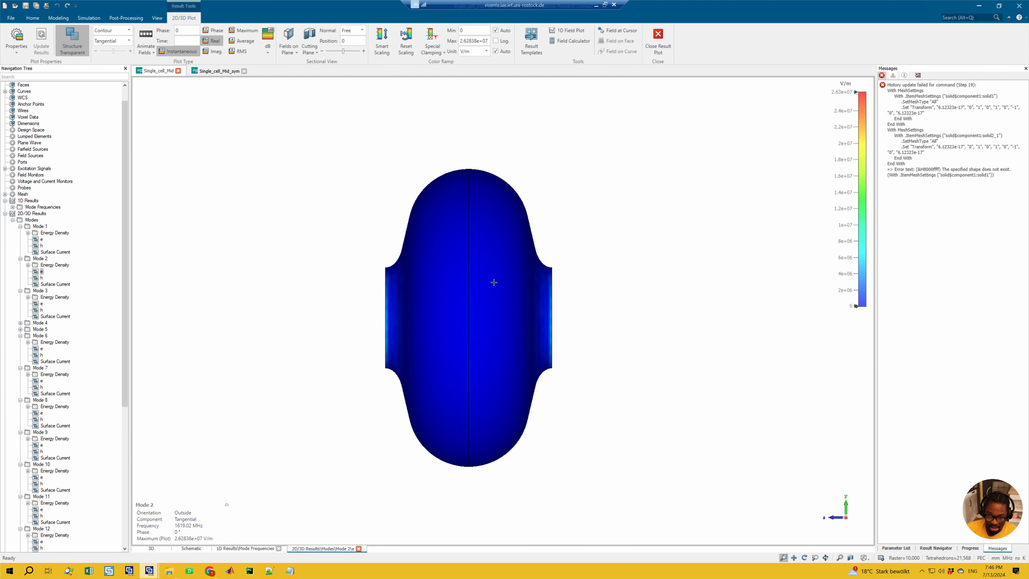
pyautogui.press('3')
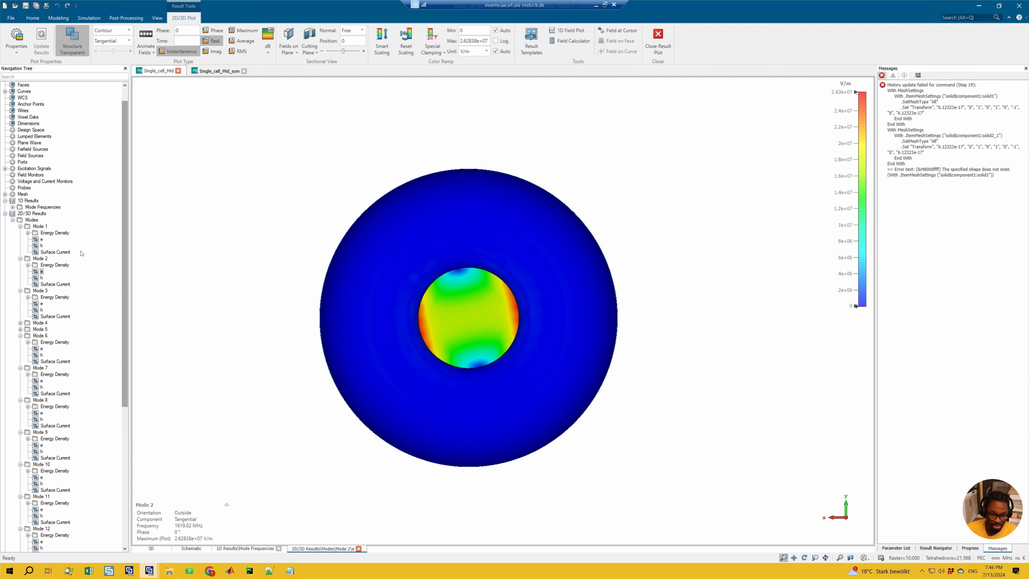
pyautogui.click(110, 41)
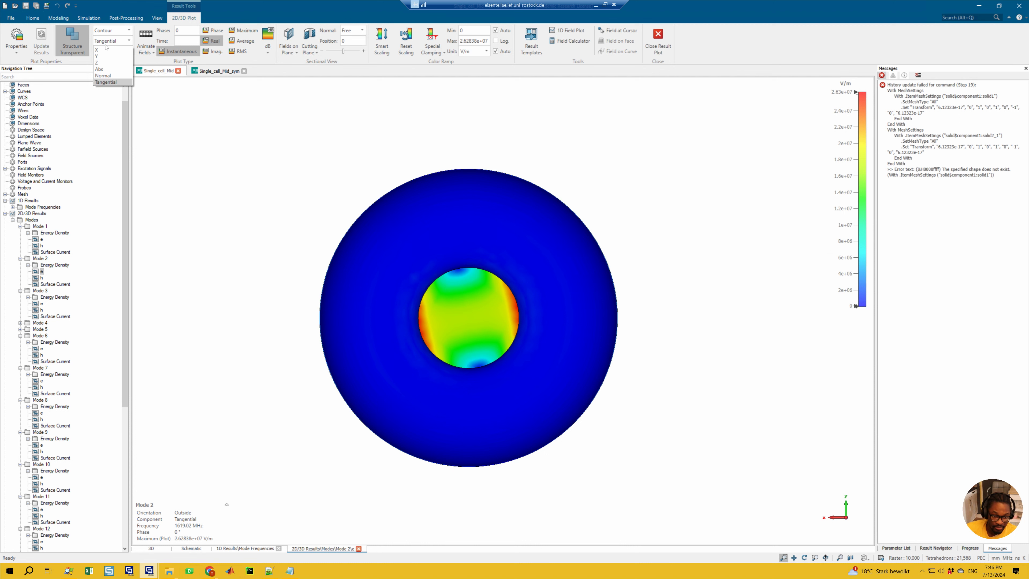
pyautogui.click(99, 69)
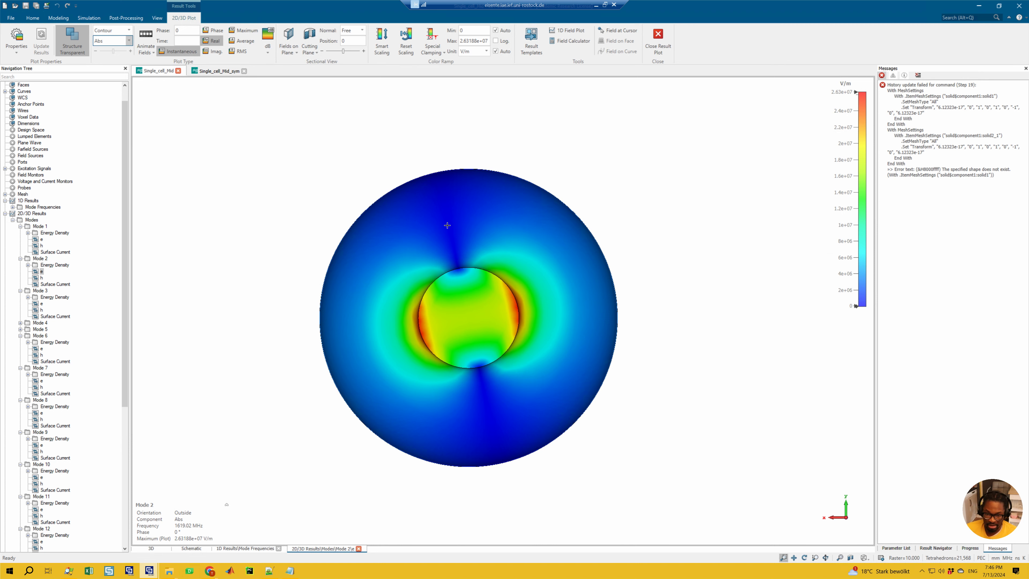
# Step: Cut the field plot with an X-normal plane and rotate it about the z axis to a normal of about (0.974, -0.225, 0)
pyautogui.click(290, 35)
pyautogui.click(353, 30)
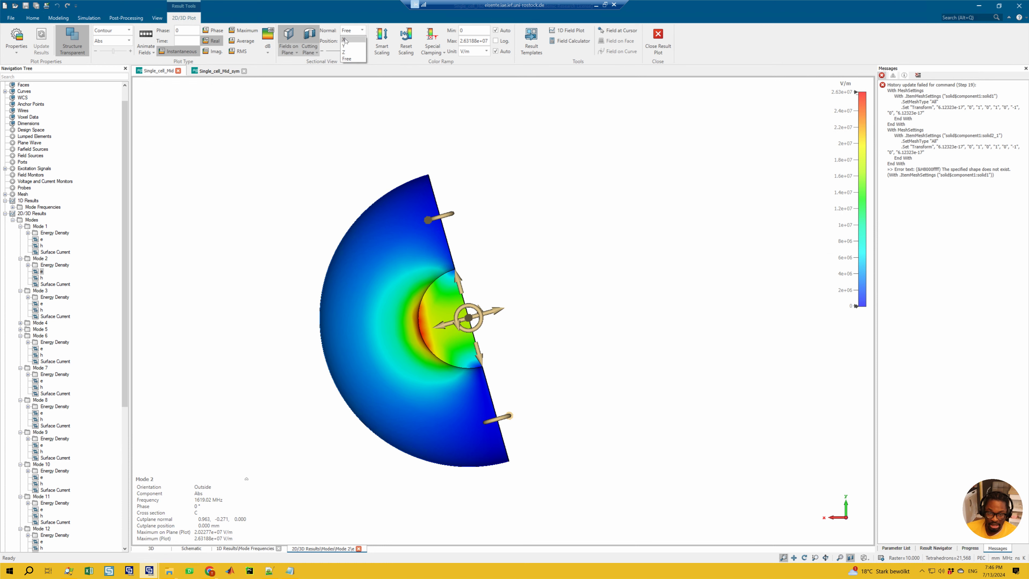
pyautogui.click(349, 39)
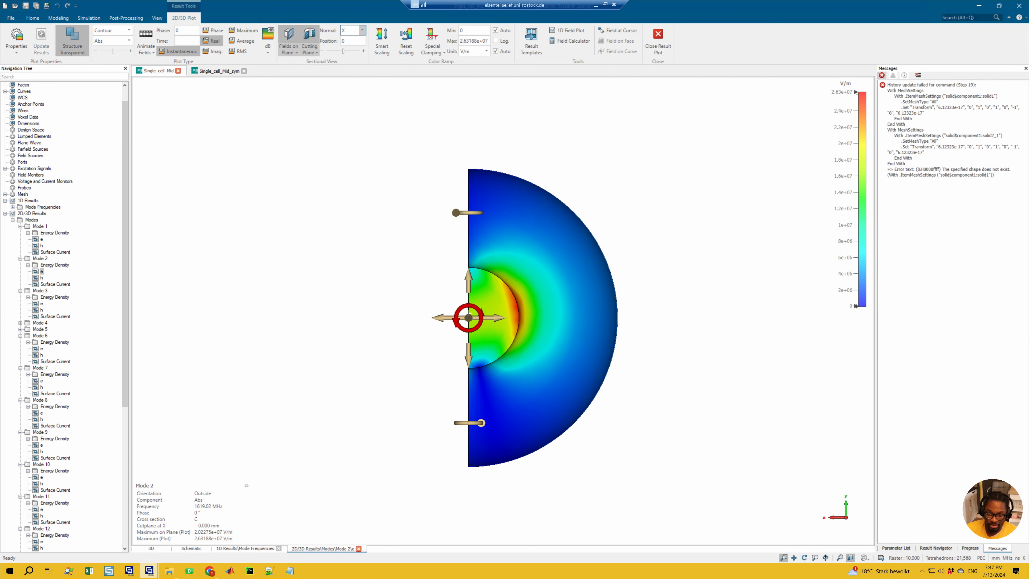
pyautogui.moveTo(468, 313); pyautogui.dragTo(466, 313)
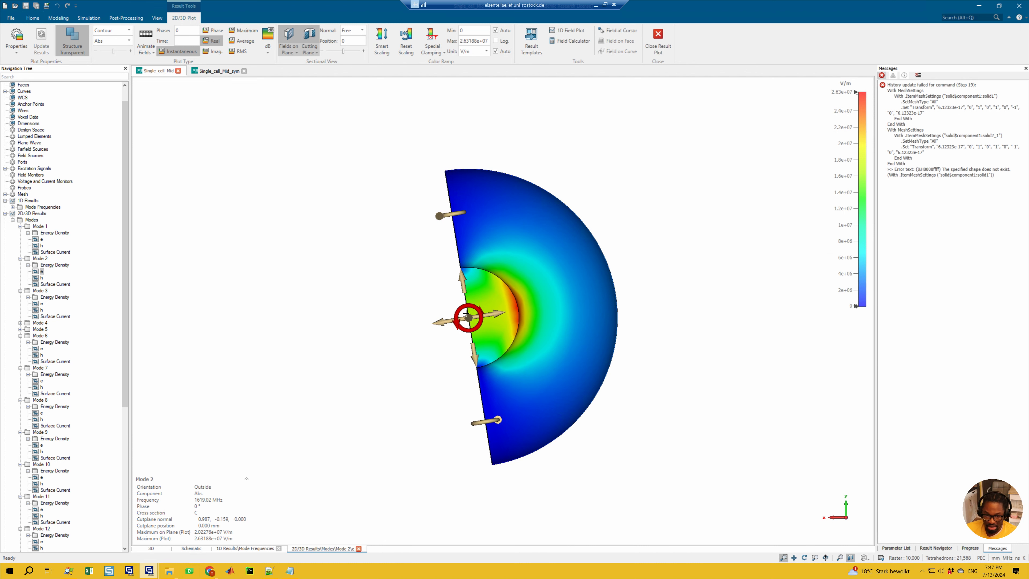
pyautogui.moveTo(466, 313); pyautogui.dragTo(423, 350)
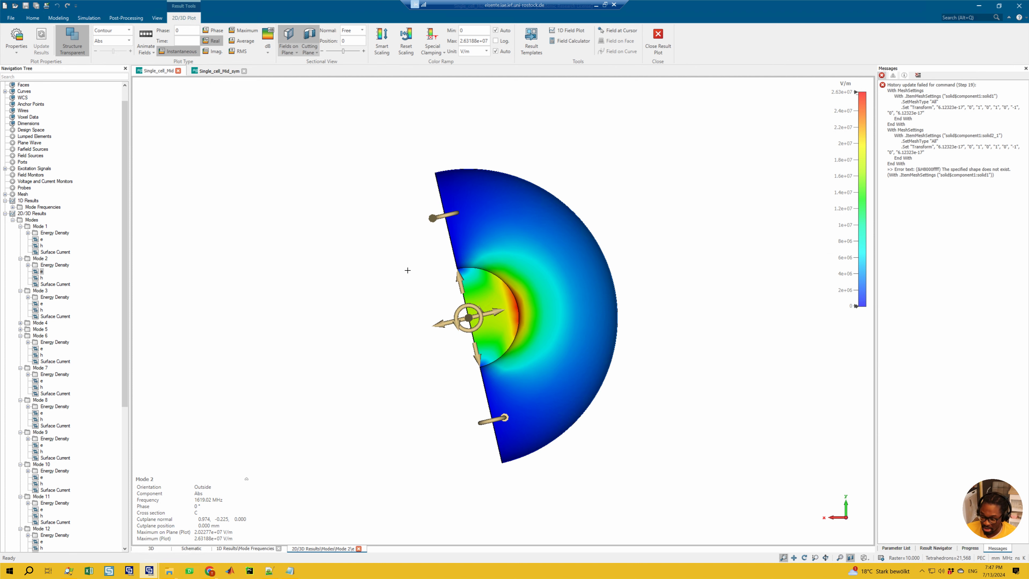
# Step: Show the Tangential component of Mode 2's electric field and view the rotated cut plane face-on
pyautogui.press('6')
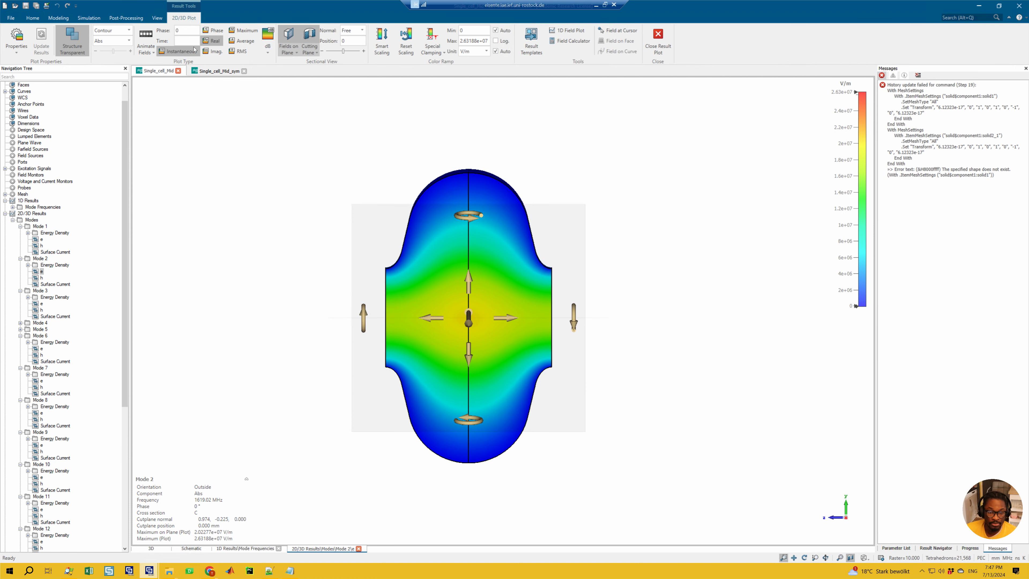
pyautogui.click(122, 40)
pyautogui.click(103, 83)
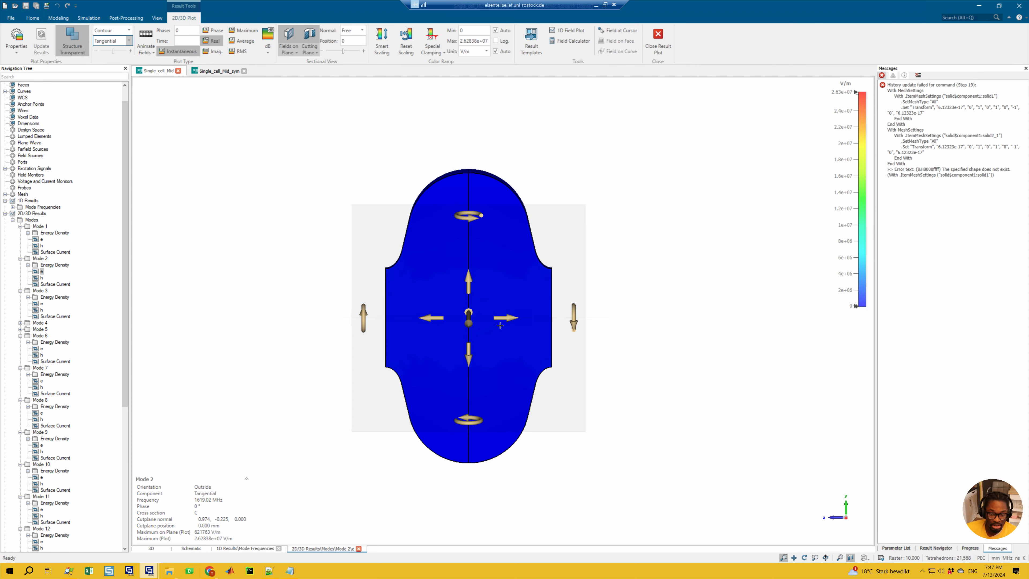
pyautogui.click(40, 278)
pyautogui.click(42, 272)
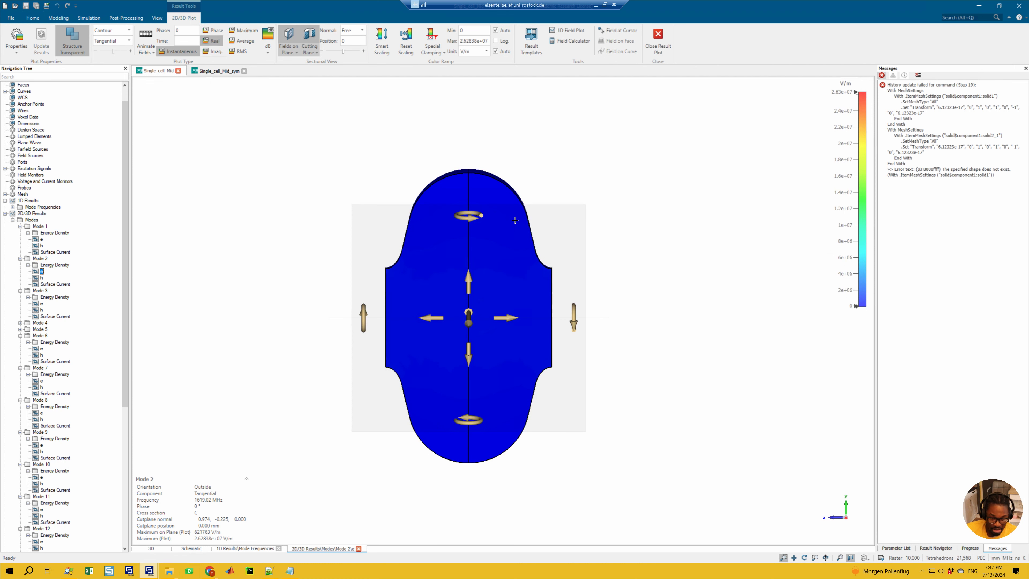
pyautogui.keyDown('ctrl'); pyautogui.moveTo(518, 448); pyautogui.dragTo(529, 415); pyautogui.keyUp('ctrl')
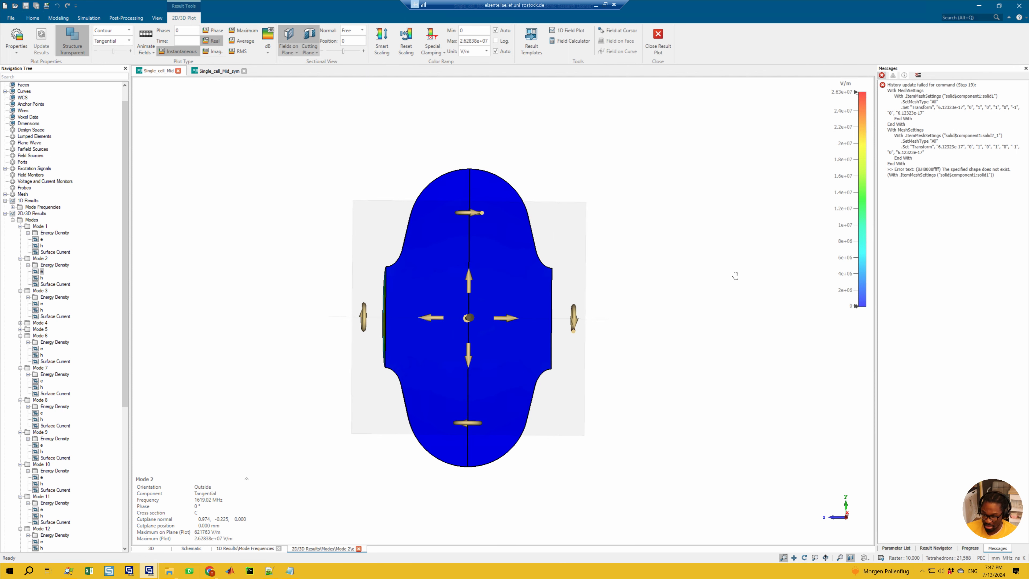
# Step: Display Mode 2's h field on the cut plane and compare it with the dipole and monopole plane conditions in Notepad
pyautogui.click(41, 278)
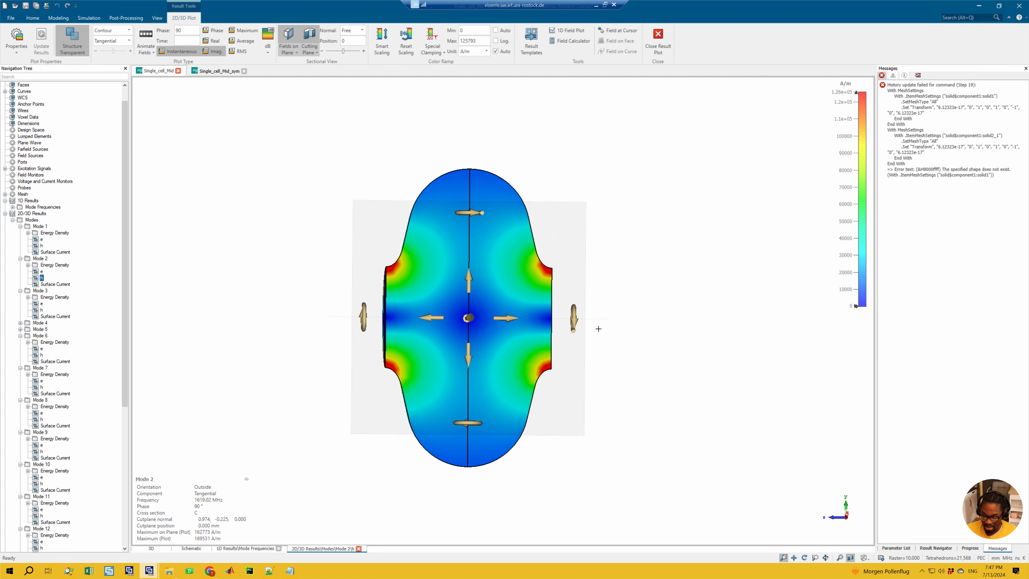
pyautogui.click(289, 570)
pyautogui.click(716, 283)
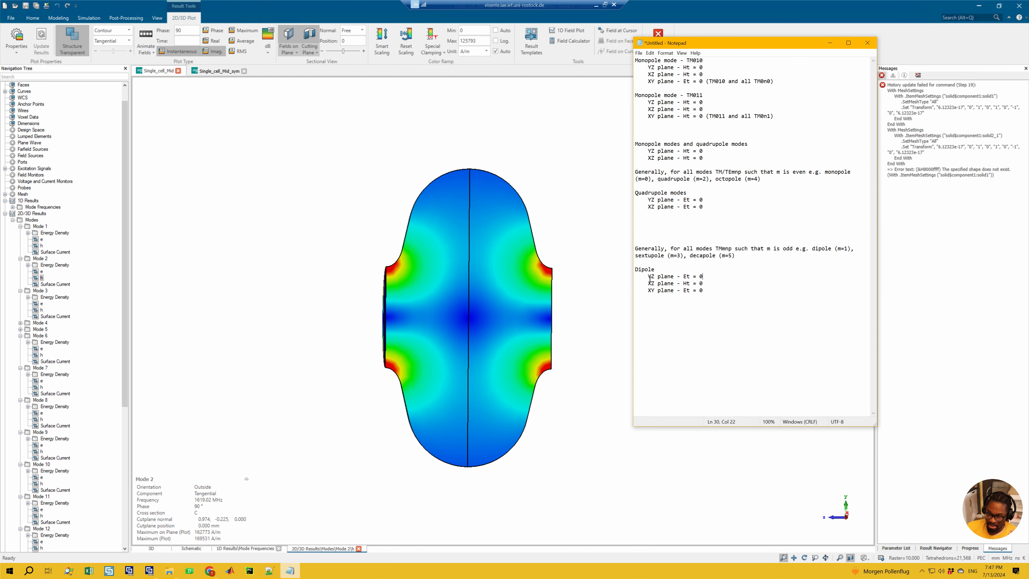
pyautogui.moveTo(648, 278); pyautogui.dragTo(678, 280)
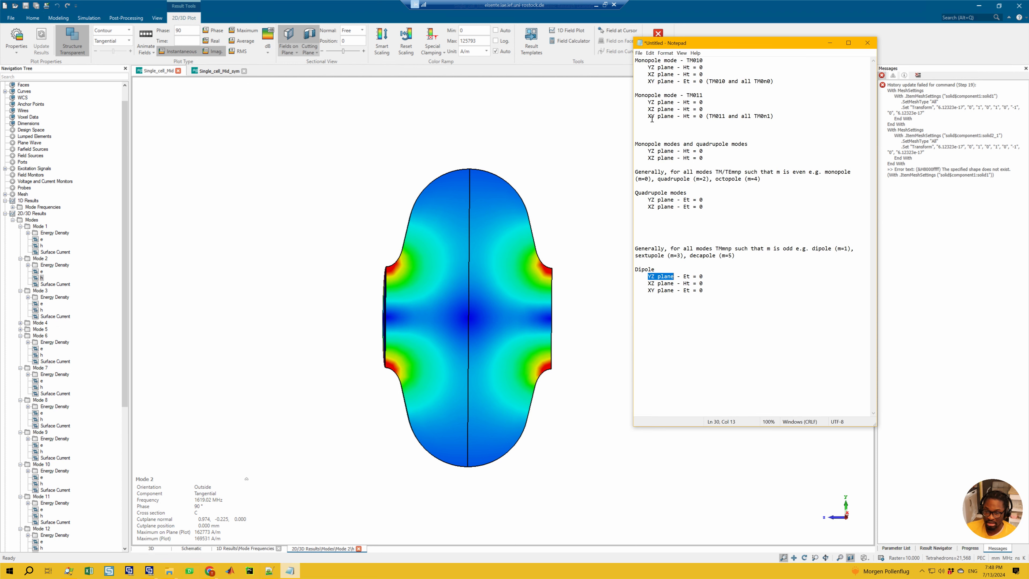
pyautogui.moveTo(652, 104); pyautogui.dragTo(664, 106)
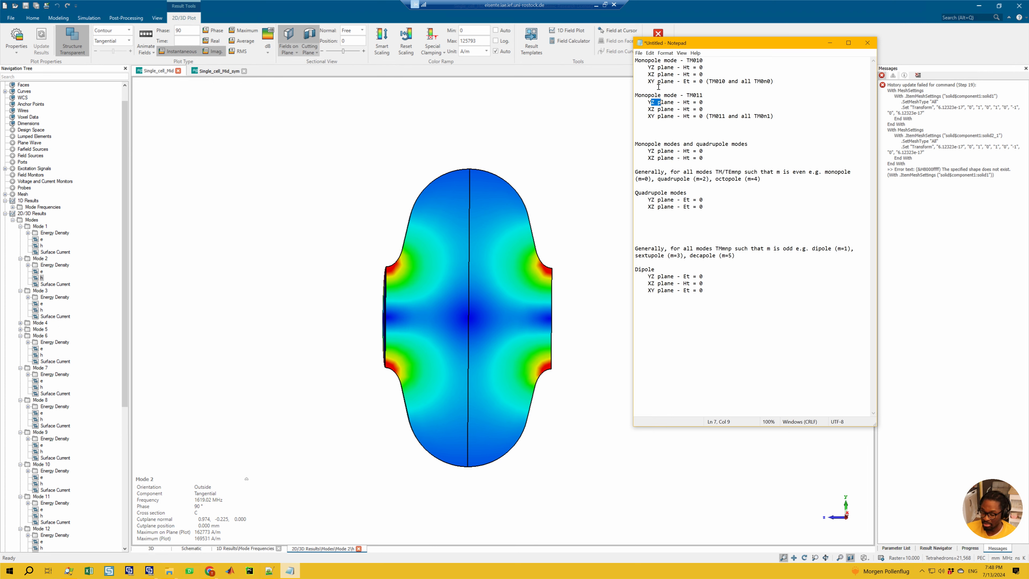
pyautogui.moveTo(648, 68); pyautogui.dragTo(652, 69)
pyautogui.moveTo(511, 295)
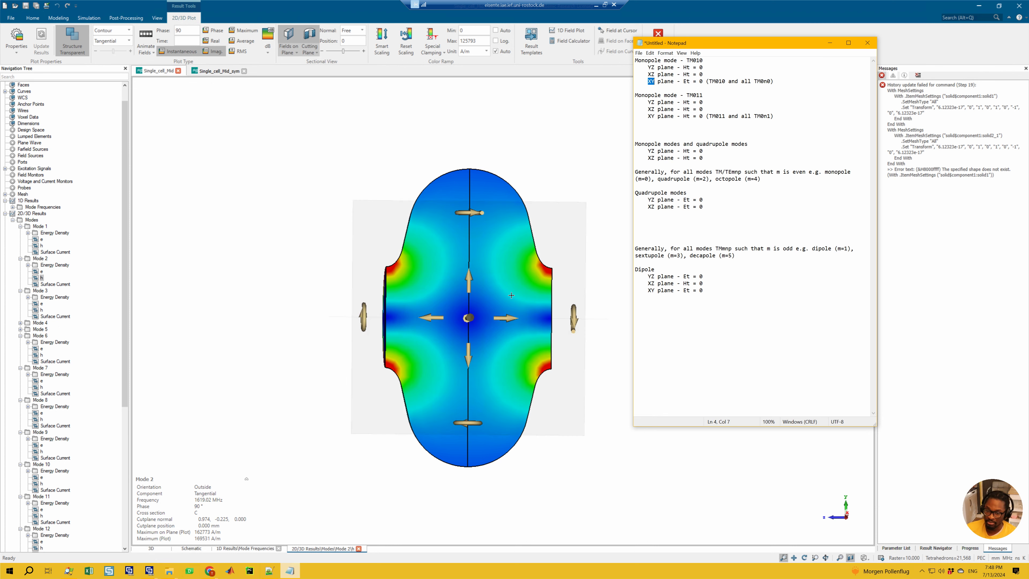
pyautogui.click(699, 285)
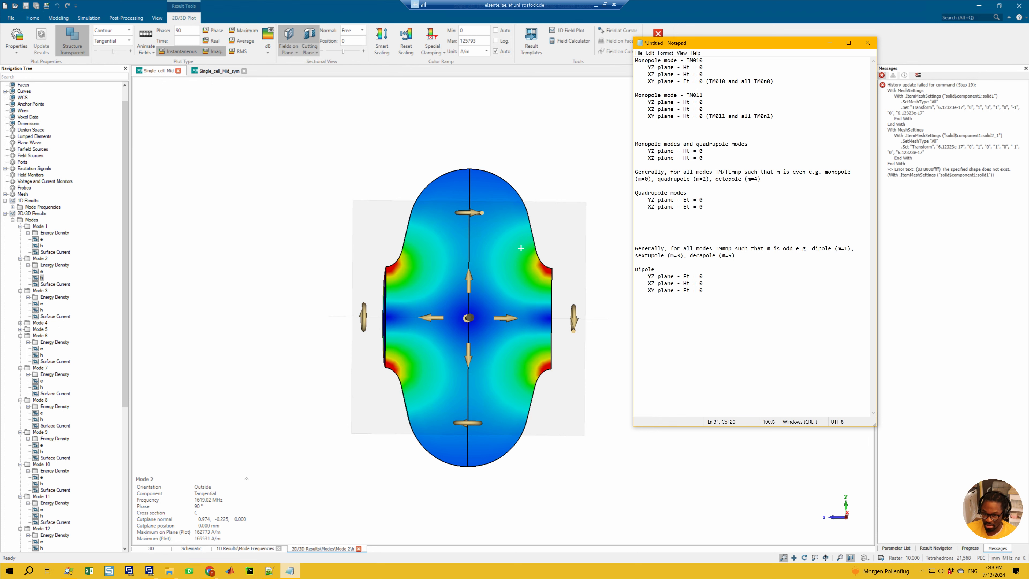
# Step: Return to the CST plot, restore the perspective view and show Mode 2's h field on the whole cavity without the cut plane
pyautogui.click(581, 220)
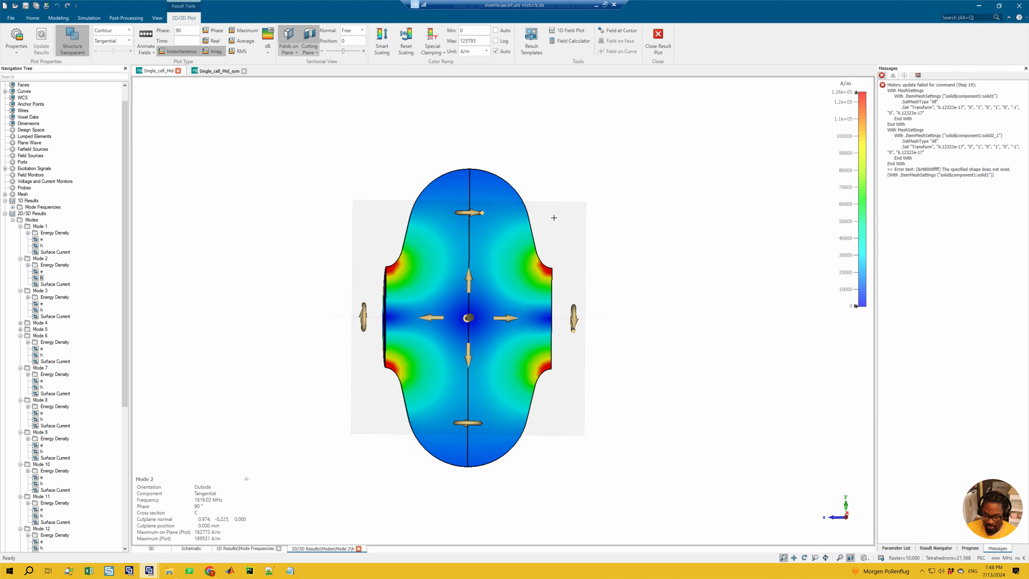
pyautogui.press('0')
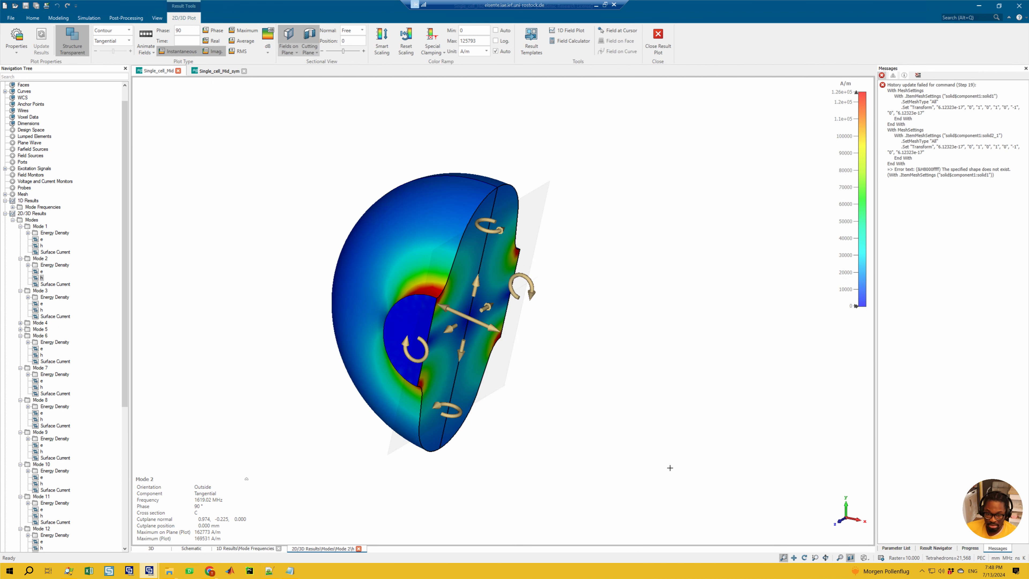
pyautogui.click(288, 41)
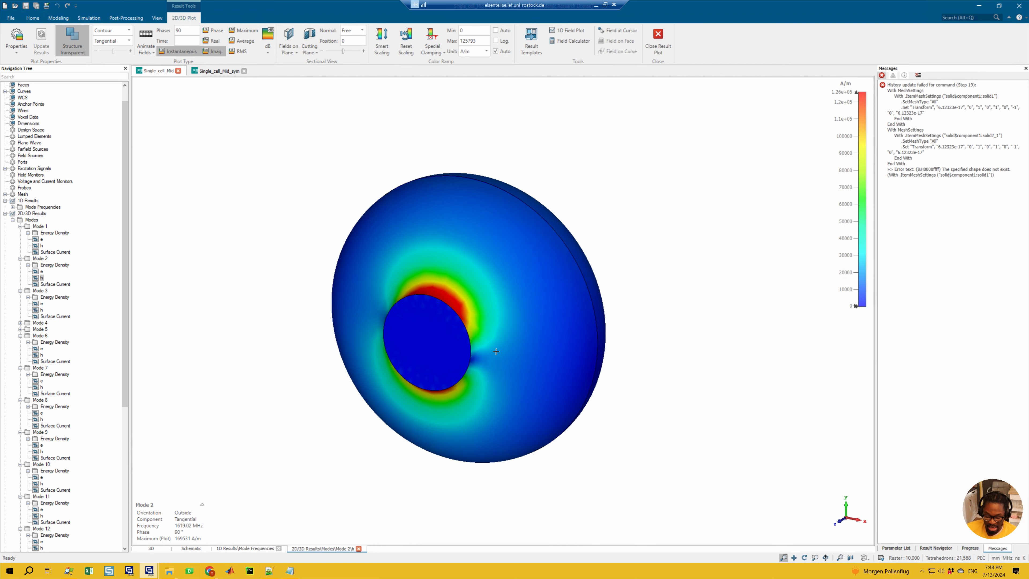
# Step: View Mode 2's h field on the whole cavity face-on along the z axis, with the full model fitted and centred
pyautogui.press('3')
pyautogui.keyDown('ctrl'); pyautogui.moveTo(533, 223); pyautogui.dragTo(587, 223); pyautogui.keyUp('ctrl')
pyautogui.keyDown('ctrl'); pyautogui.moveTo(583, 220); pyautogui.dragTo(589, 233); pyautogui.keyUp('ctrl')
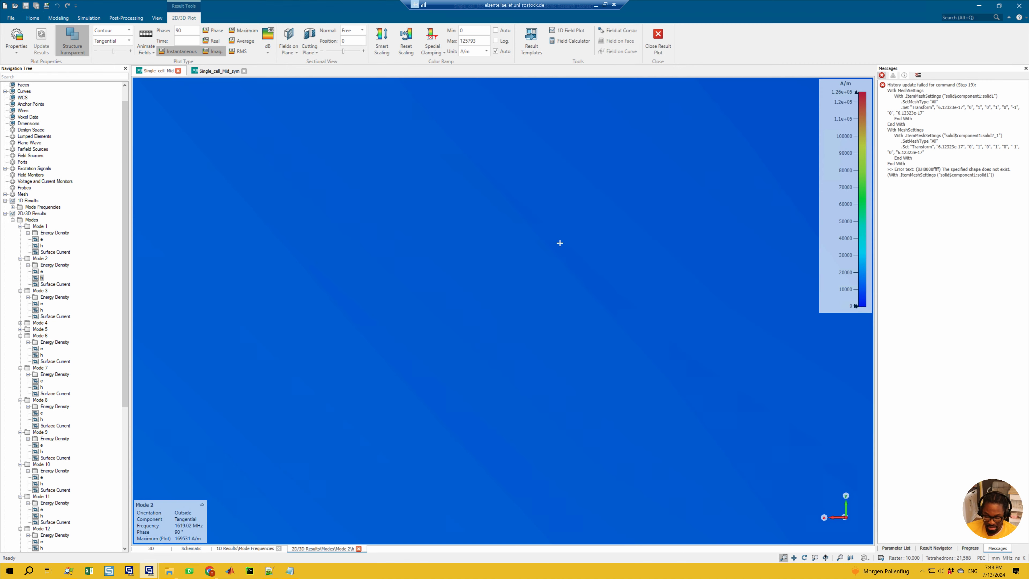
pyautogui.press('space')
pyautogui.moveTo(673, 199); pyautogui.dragTo(689, 216)
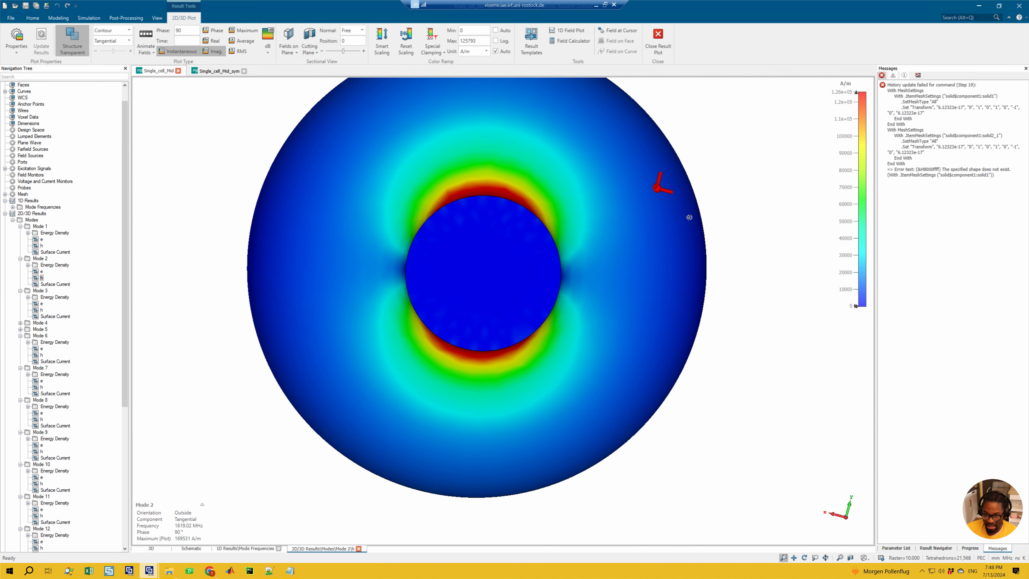
pyautogui.keyDown('ctrl'); pyautogui.keyDown('shift'); pyautogui.moveTo(598, 236); pyautogui.dragTo(629, 294); pyautogui.keyUp('shift'); pyautogui.keyUp('ctrl')
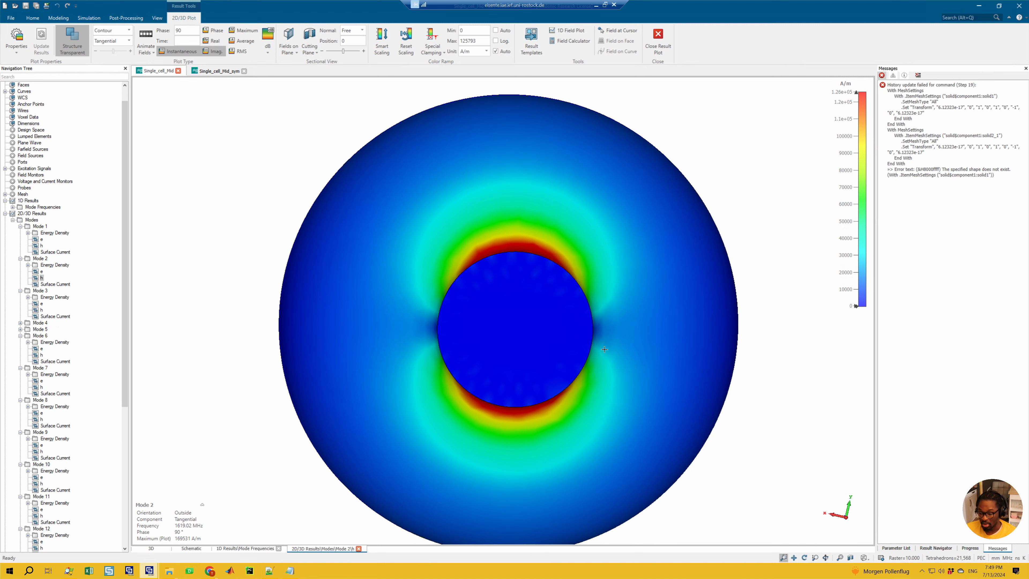
# Step: In Notepad, extend the TM010 monopole XY plane note to read "(TM/TE010 and all TM/TE0n0)"
pyautogui.click(290, 570)
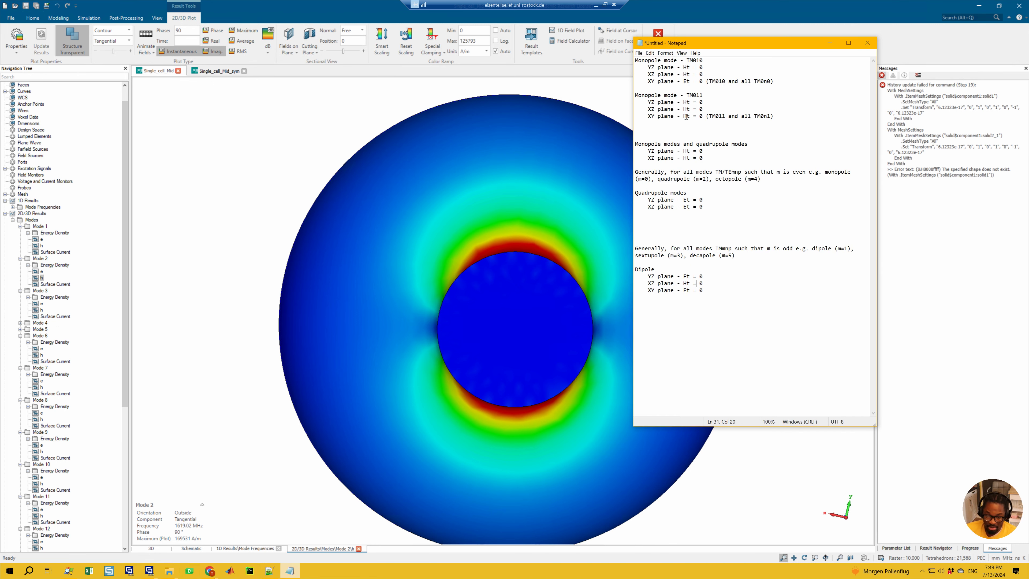
pyautogui.click(721, 85)
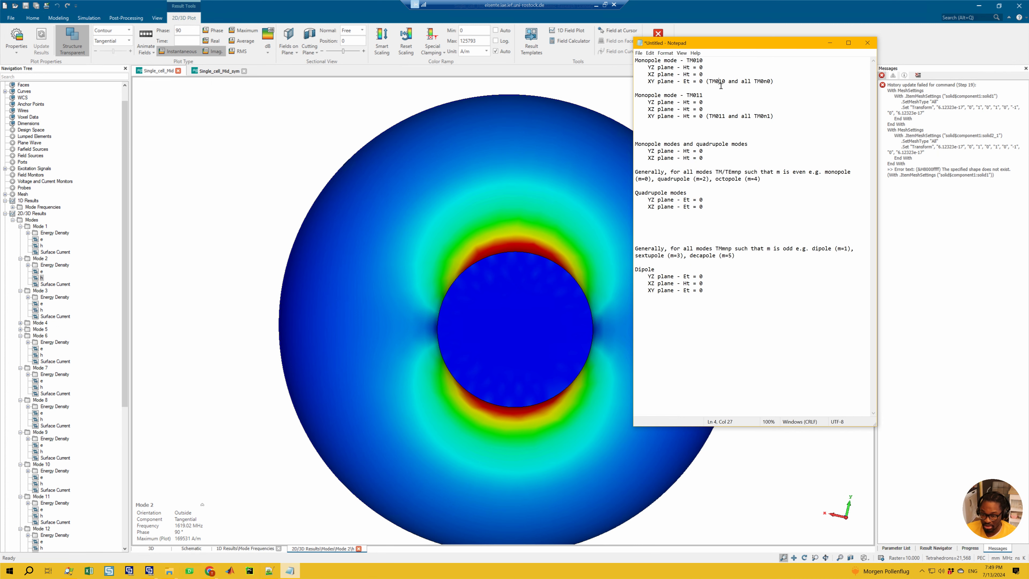
pyautogui.write('/TE')
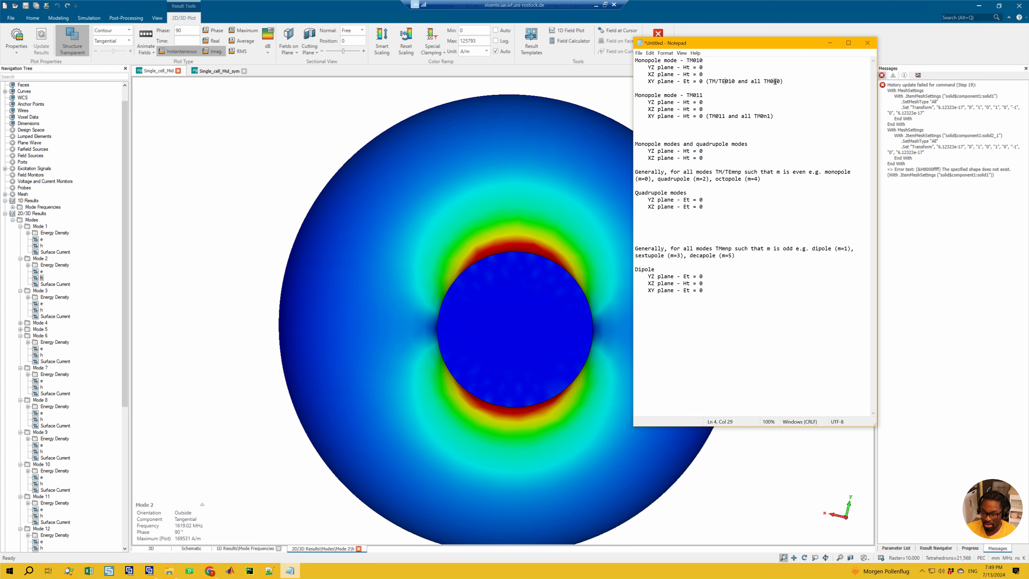
pyautogui.write('/TE')
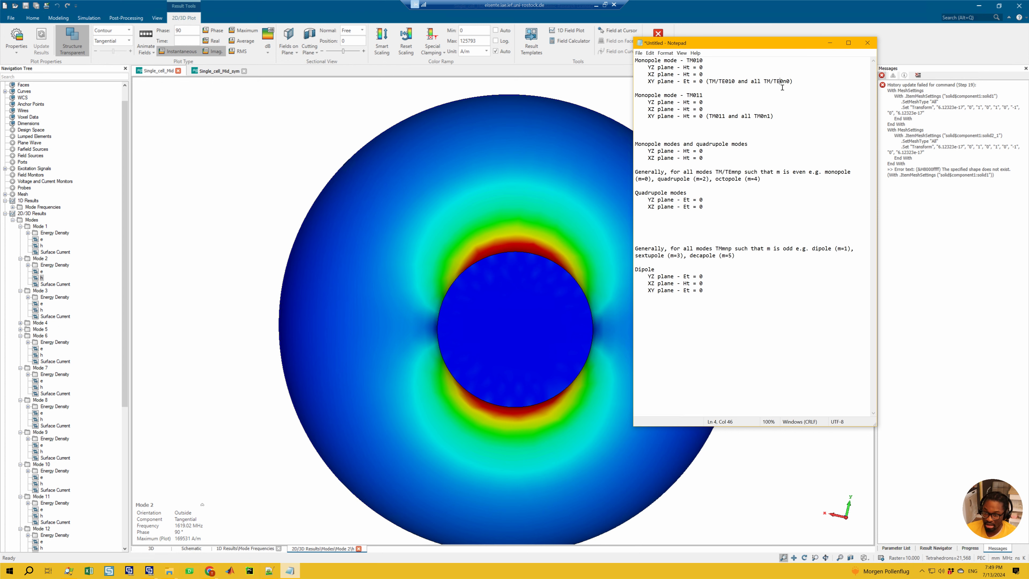
pyautogui.click(830, 42)
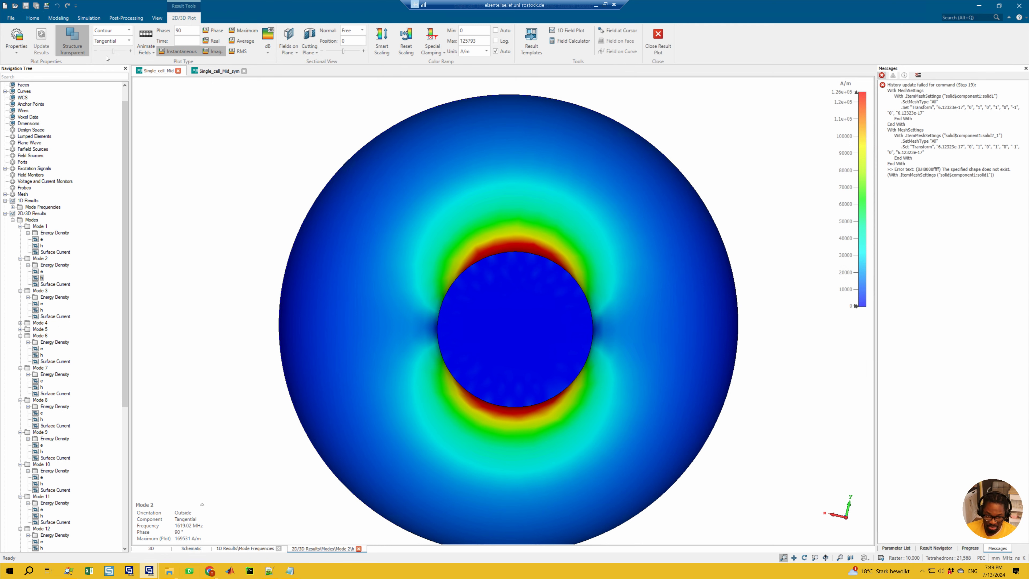
# Step: Cut Mode 2's h field plot with the free plane again and tilt it to a normal of about (0.977, -0.213, 0)
pyautogui.click(89, 18)
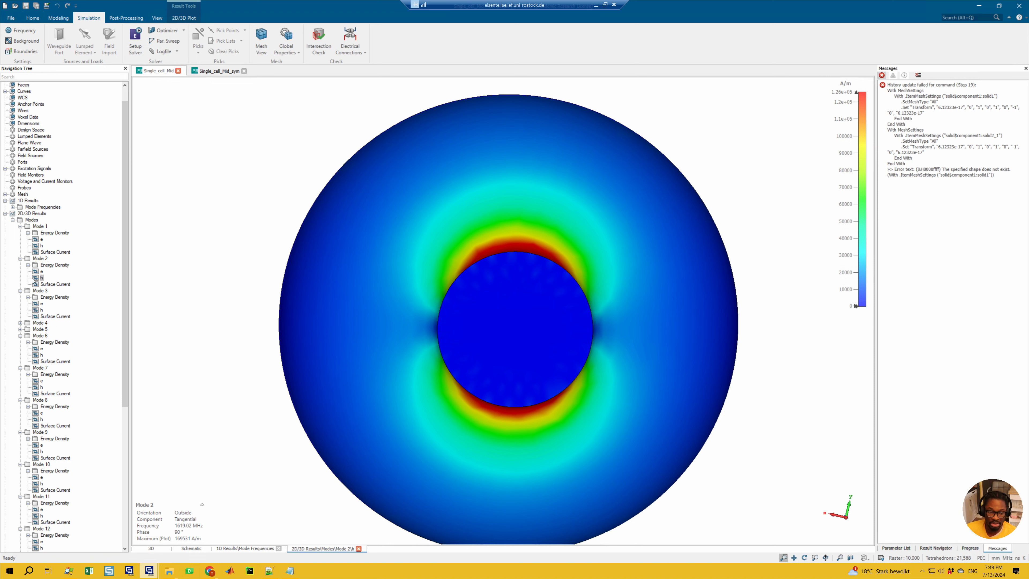
pyautogui.click(180, 17)
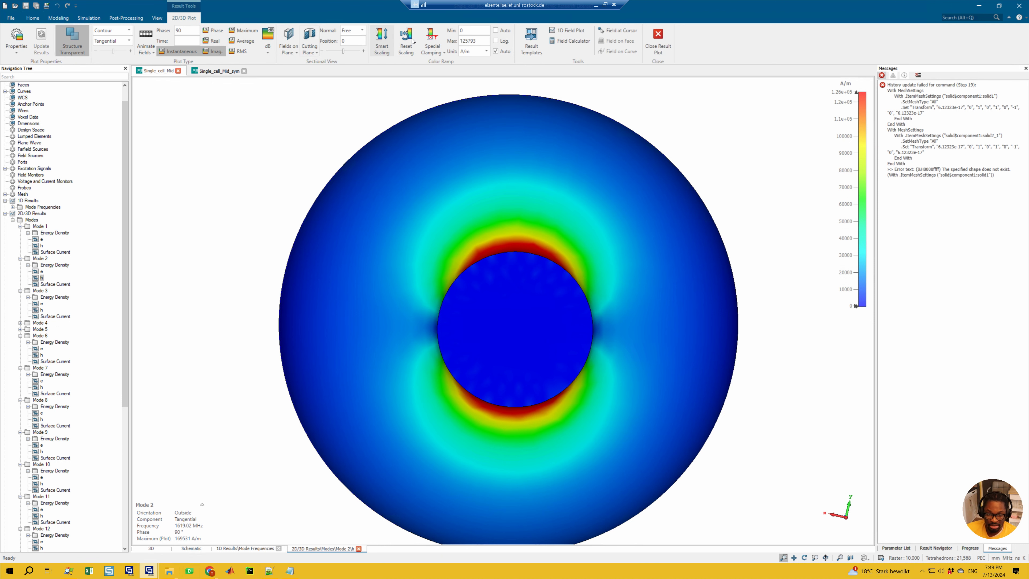
pyautogui.click(288, 40)
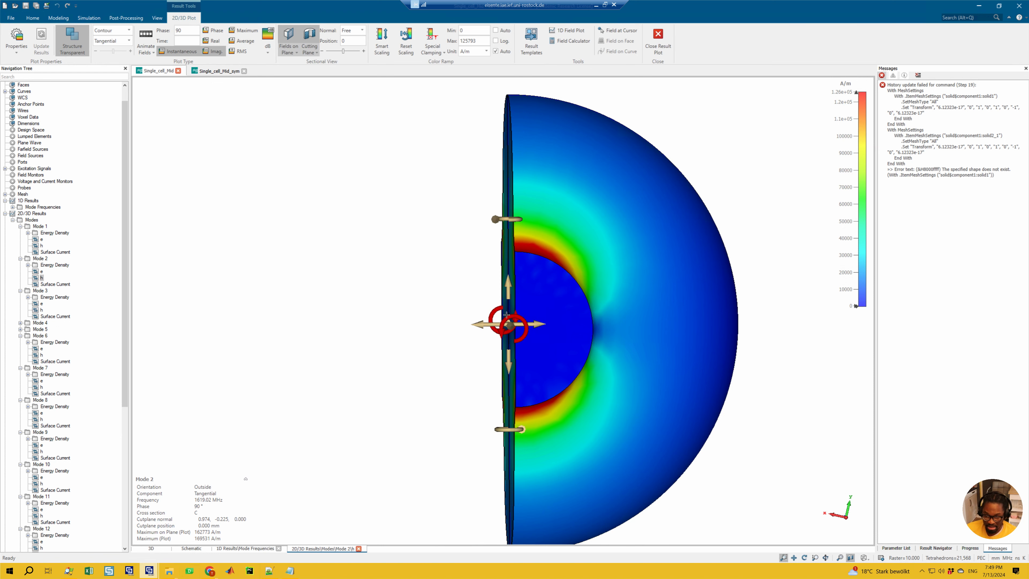
pyautogui.moveTo(500, 314); pyautogui.dragTo(494, 306)
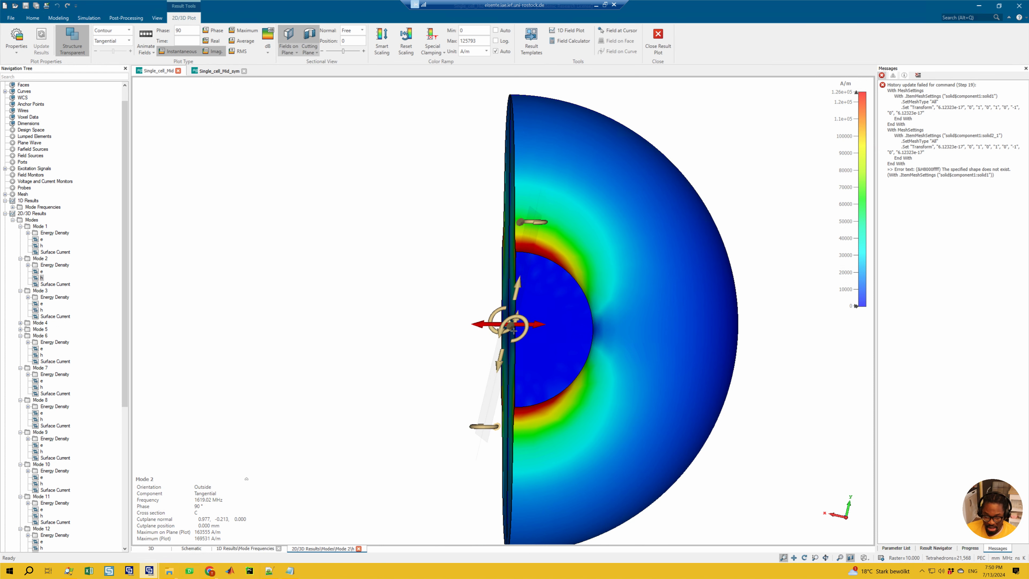
pyautogui.keyDown('ctrl'); pyautogui.moveTo(605, 340); pyautogui.dragTo(574, 339); pyautogui.keyUp('ctrl')
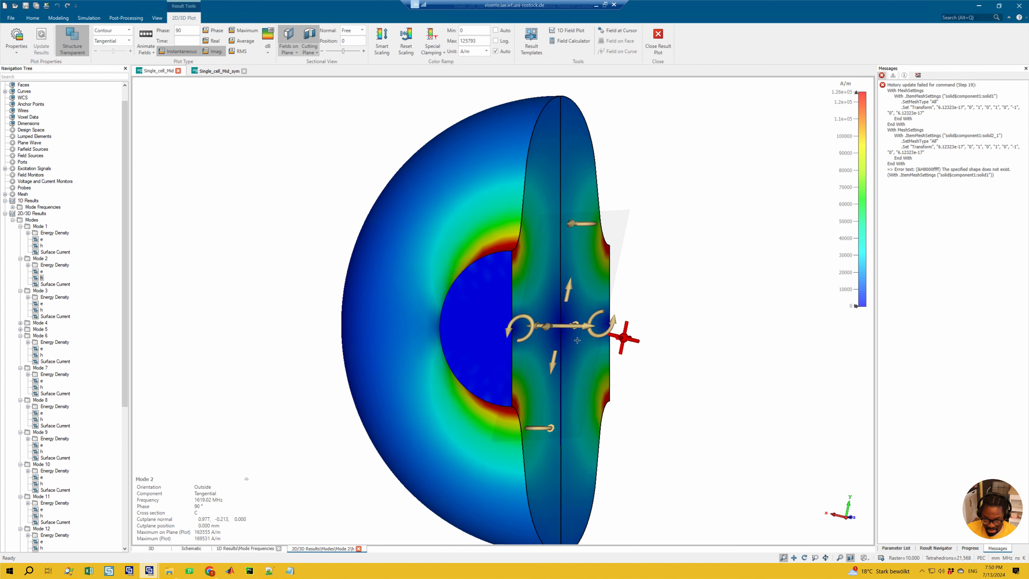
pyautogui.press('KP_3')
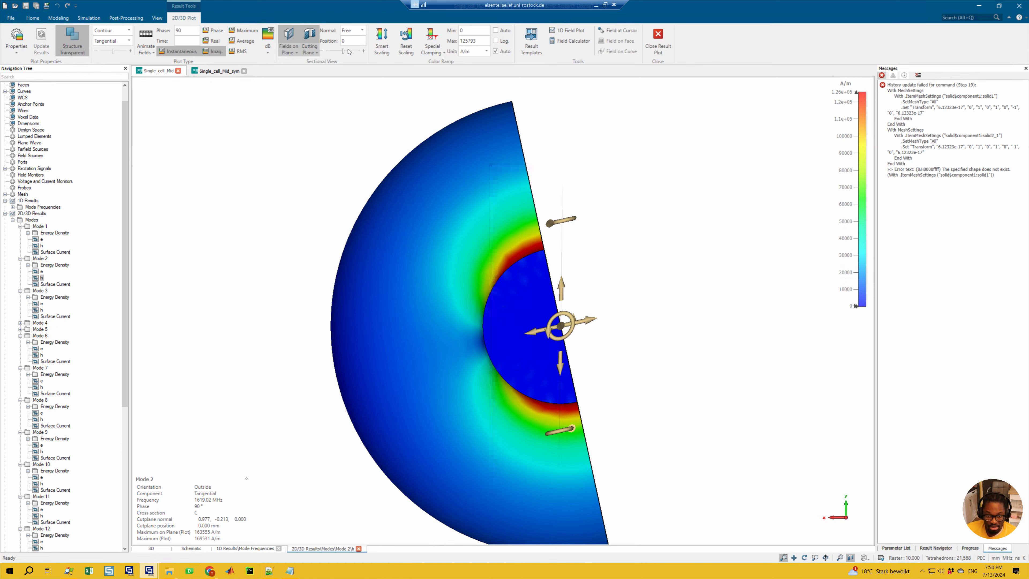
# Step: Set the cut plane to an X normal and rotate it about the z axis to a normal of about (0.216, 0.976, 0)
pyautogui.click(349, 33)
pyautogui.click(344, 40)
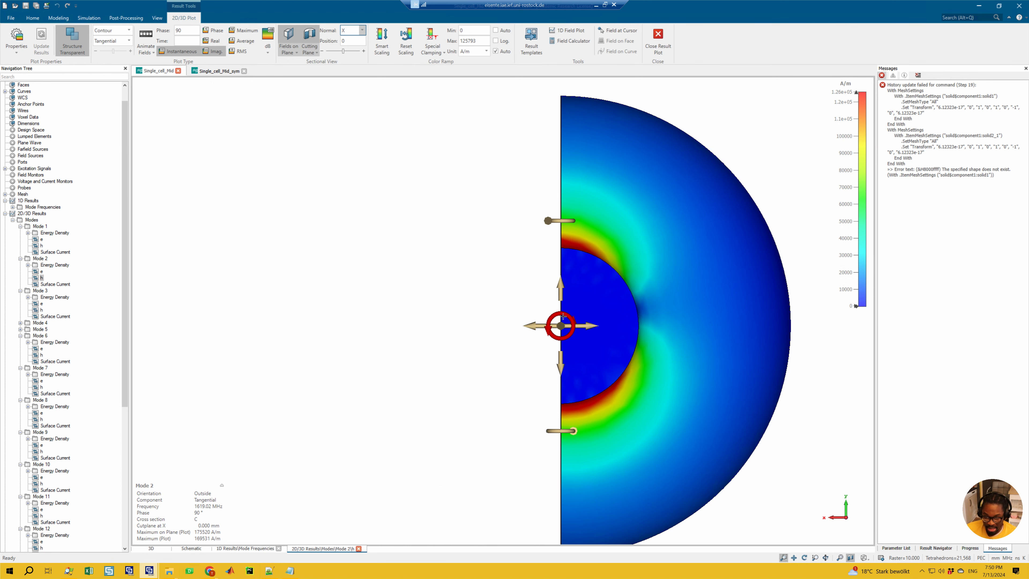
pyautogui.moveTo(559, 315); pyautogui.dragTo(525, 439)
# Step: Compare Mode 2's e field and h field on the rotated cut plane, viewed nearly face-on
pyautogui.click(41, 272)
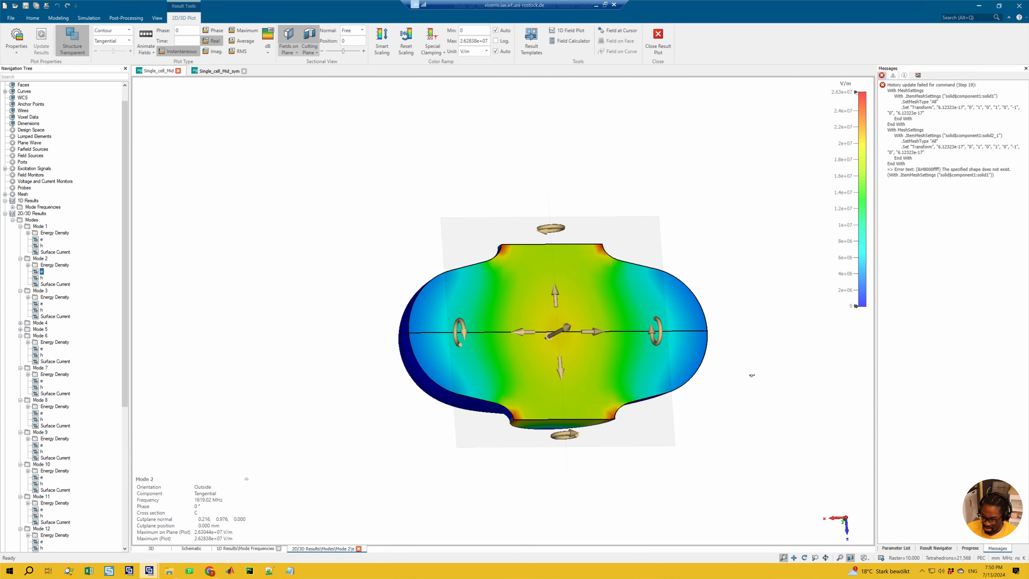
pyautogui.keyDown('ctrl'); pyautogui.moveTo(751, 375); pyautogui.dragTo(710, 379); pyautogui.keyUp('ctrl')
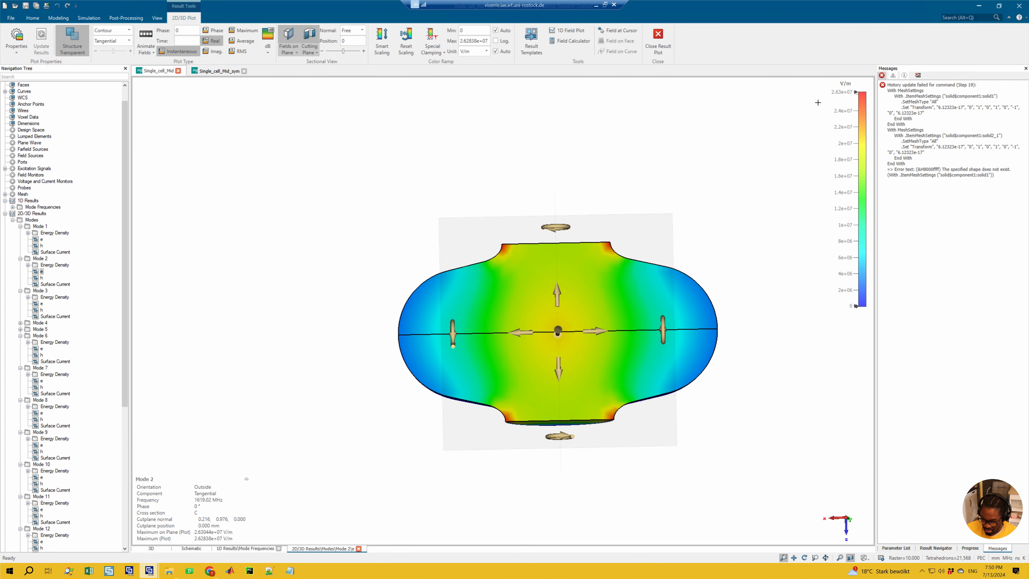
pyautogui.click(42, 278)
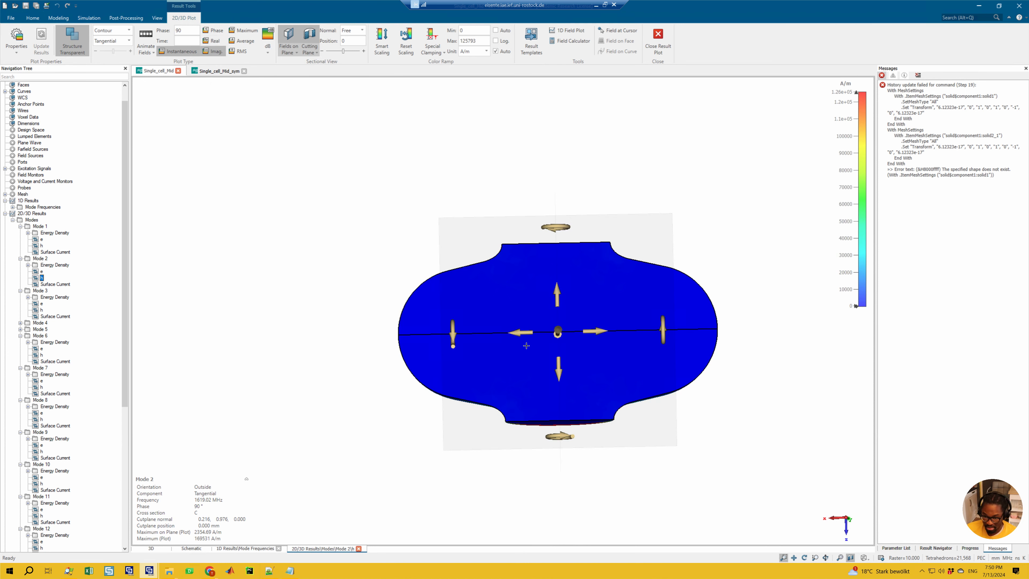
# Step: Switch to Notepad and review the XZ and YZ plane conditions listed for the dipole mode
pyautogui.click(289, 571)
pyautogui.moveTo(710, 278)
pyautogui.mouseDown()
pyautogui.moveTo(649, 281)
pyautogui.moveTo(707, 285)
pyautogui.mouseUp()
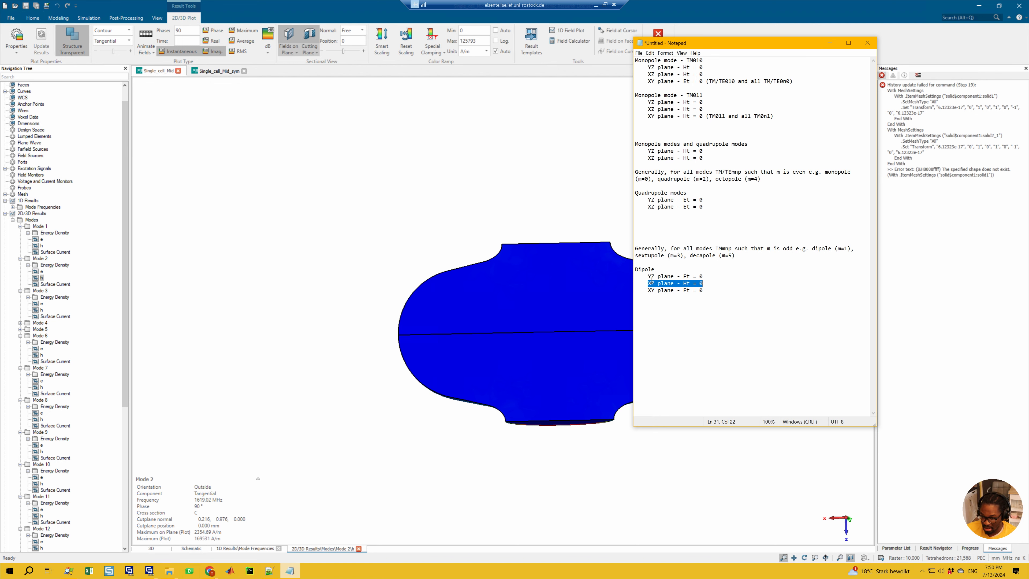
pyautogui.moveTo(648, 277); pyautogui.dragTo(655, 276)
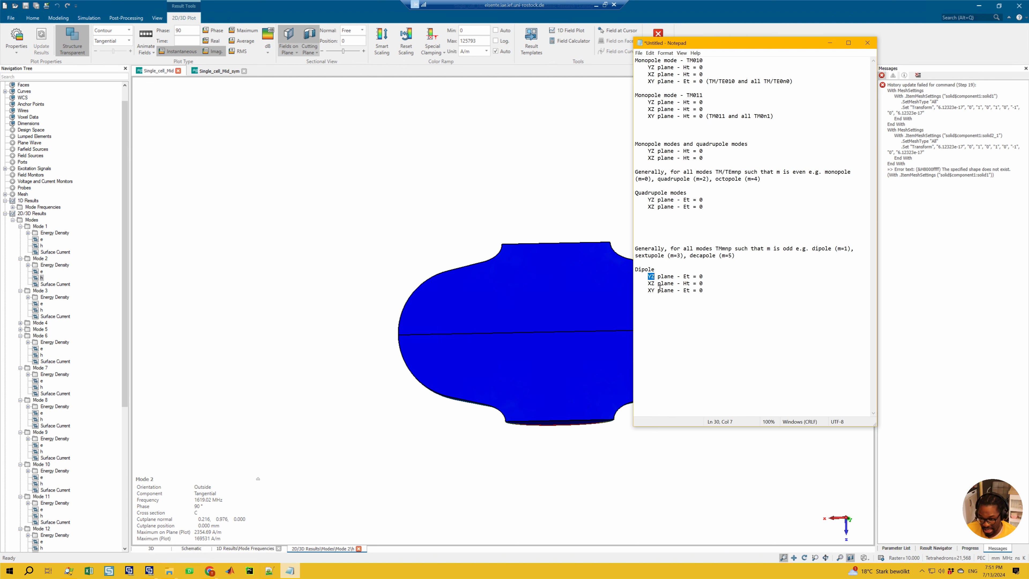
pyautogui.click(651, 284)
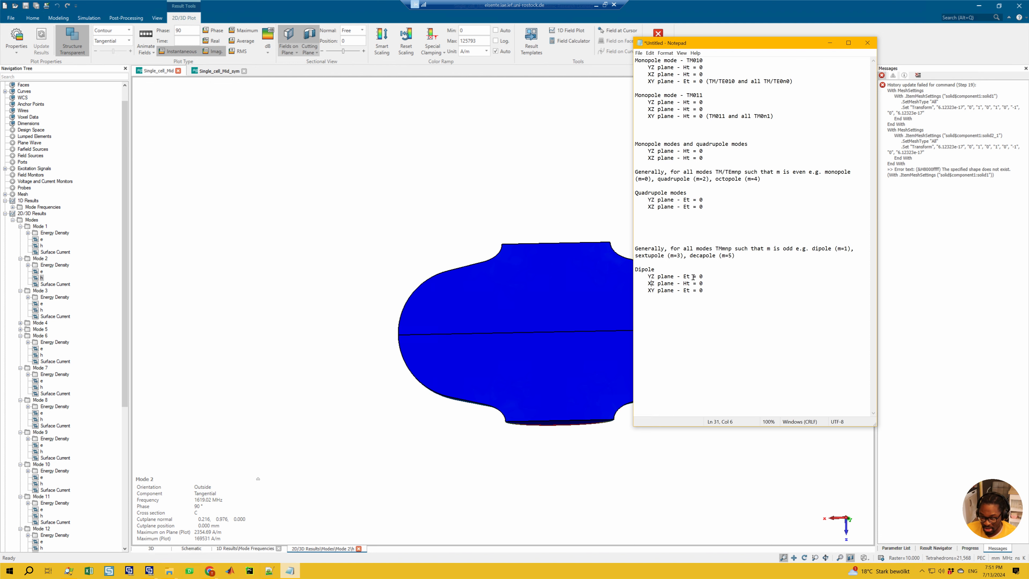
# Step: Delete the XY plane line from the Dipole notes and return to the CST field plot
pyautogui.moveTo(711, 293); pyautogui.dragTo(711, 286)
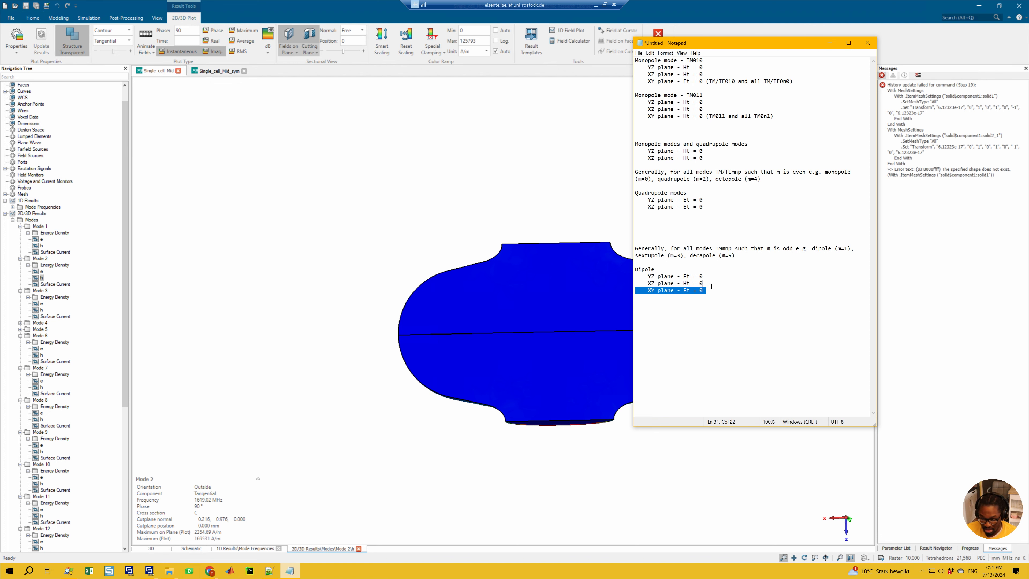
pyautogui.press('BackSpace')
pyautogui.moveTo(556, 306)
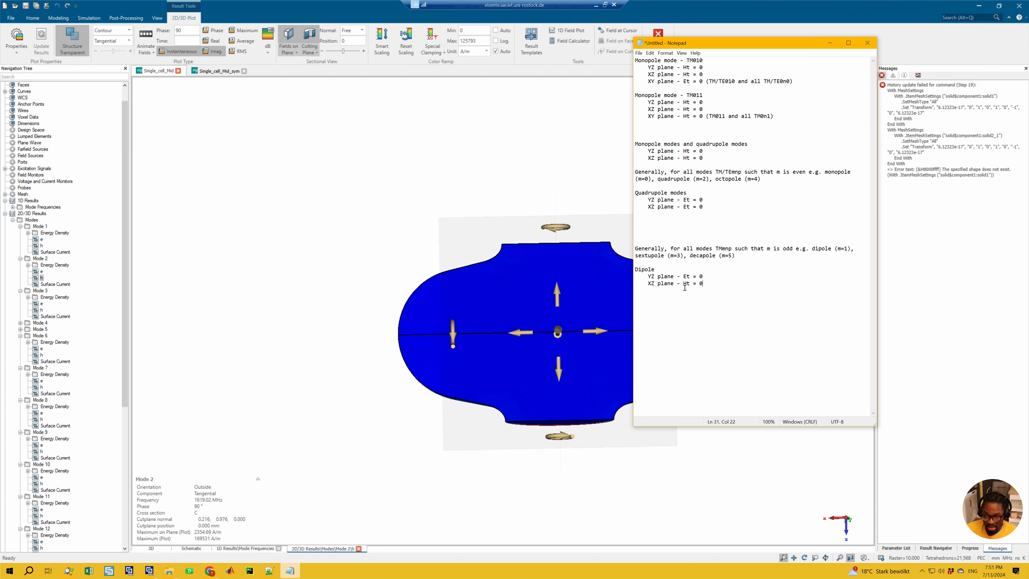
pyautogui.click(525, 292)
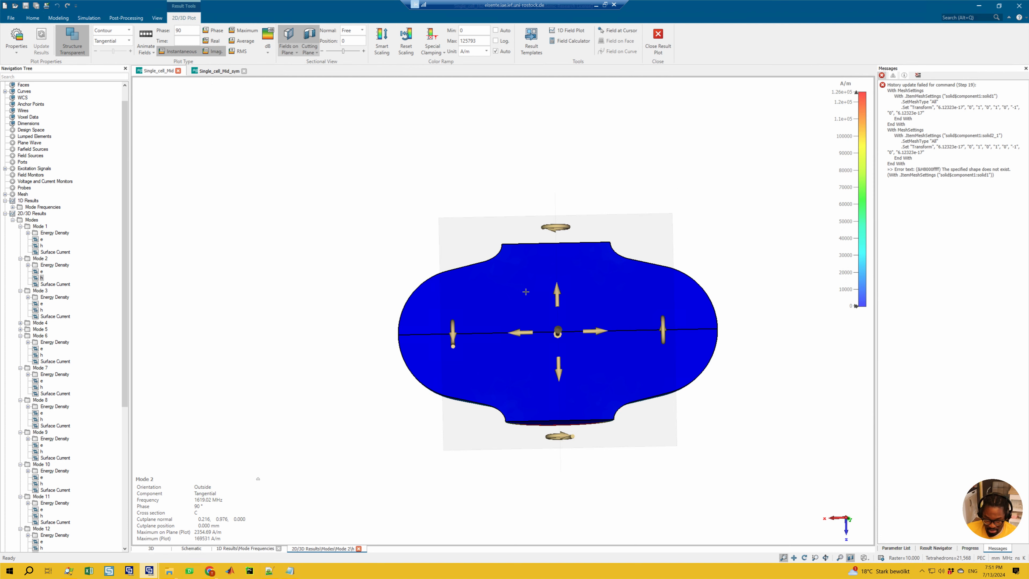
# Step: View the plot along the x axis and activate Cross Section A with an X normal, deactivating Cross Section C
pyautogui.press('6')
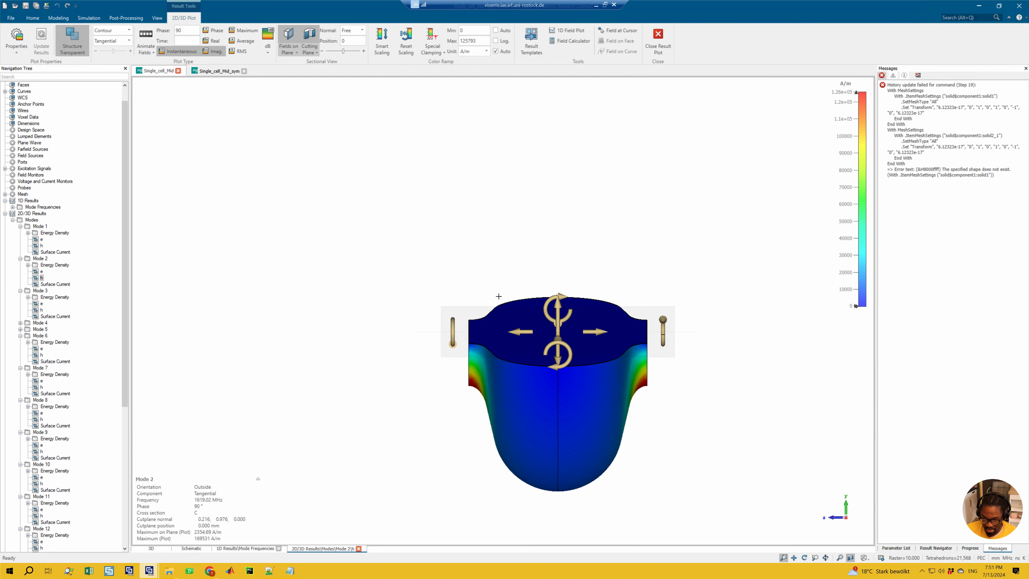
pyautogui.click(288, 37)
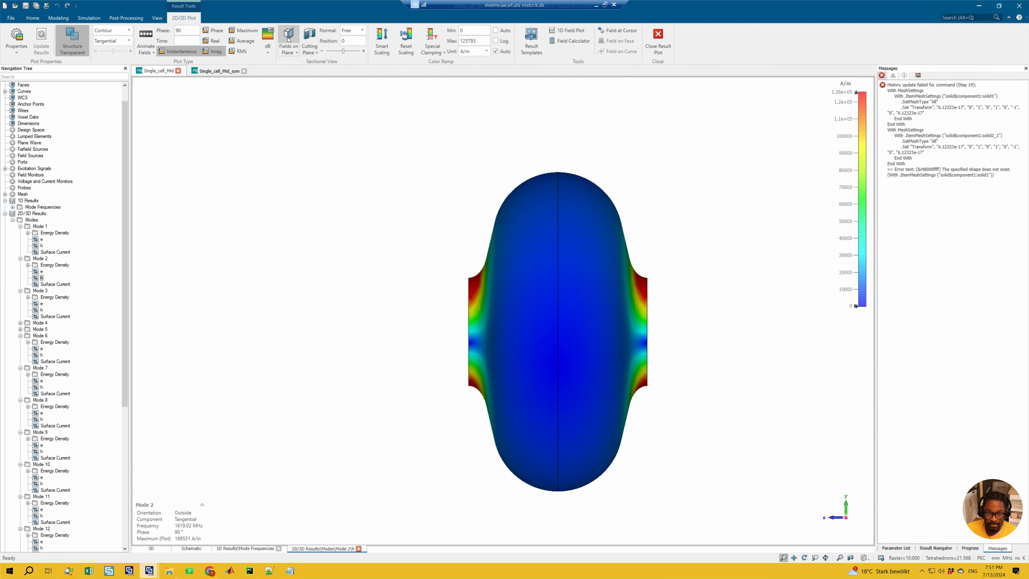
pyautogui.click(288, 37)
pyautogui.click(289, 52)
pyautogui.click(296, 70)
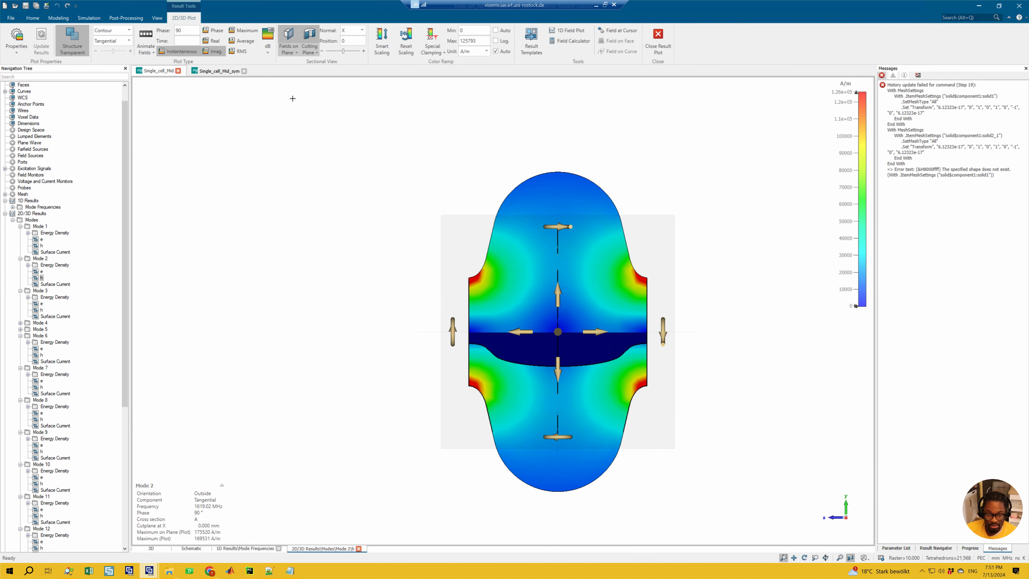
pyautogui.click(292, 53)
pyautogui.click(298, 81)
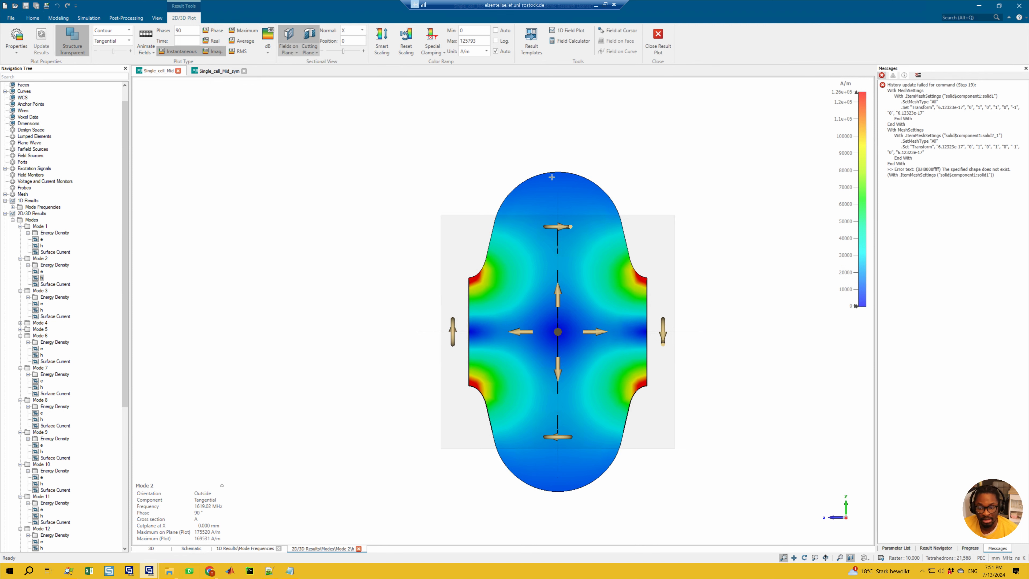
# Step: Activate Cross Section C again and set its normal to Z
pyautogui.click(305, 51)
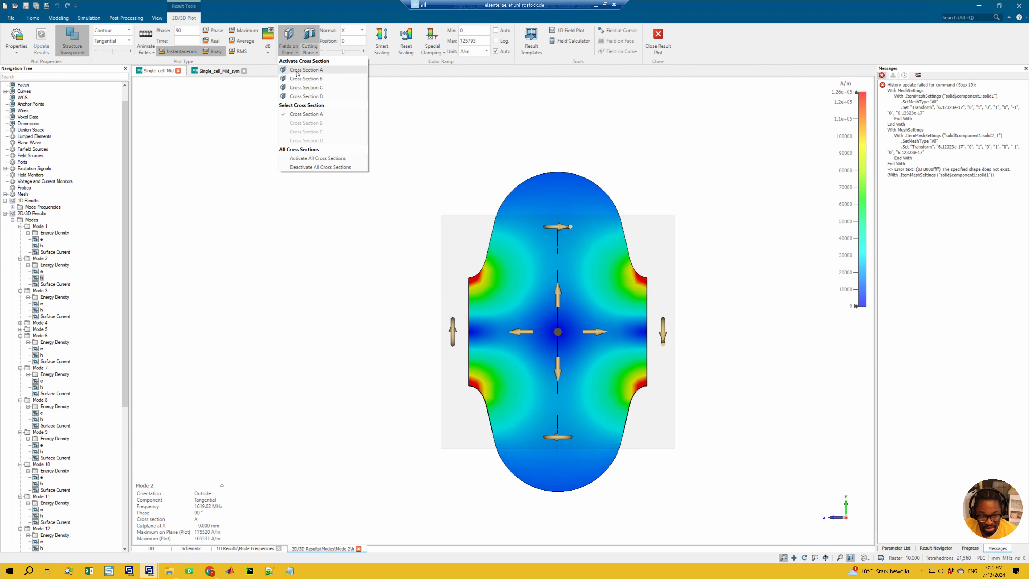
pyautogui.click(305, 88)
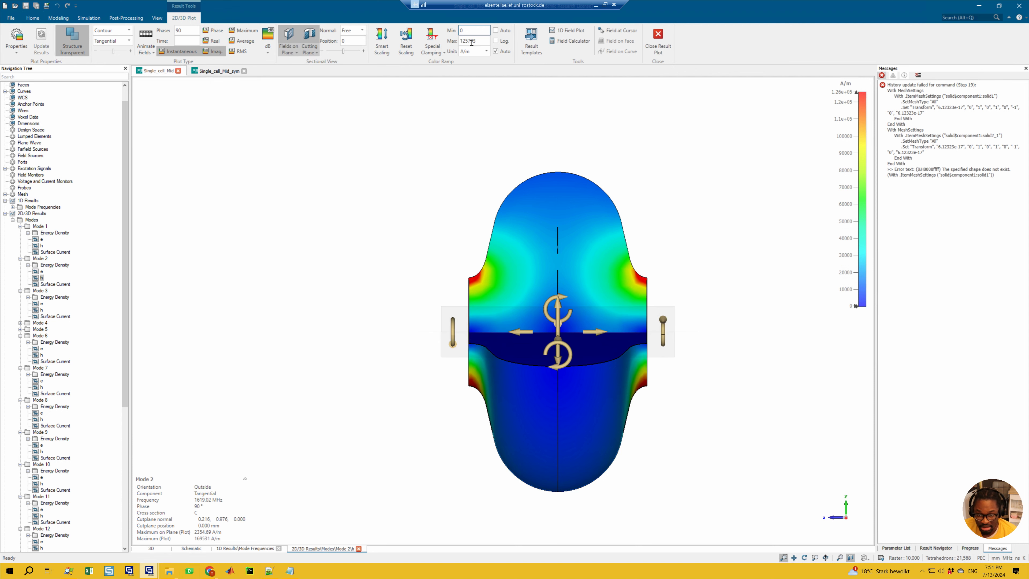
pyautogui.click(352, 30)
pyautogui.click(345, 52)
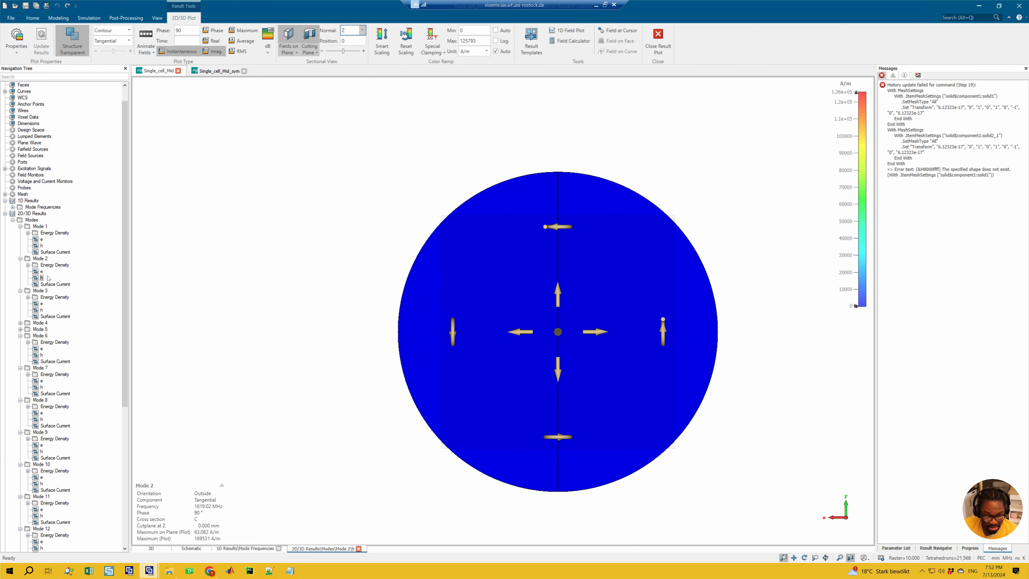
# Step: Compare Mode 2's e and h fields on the Z-normal plane, and restore the deleted Dipole XY plane line in Notepad
pyautogui.click(42, 272)
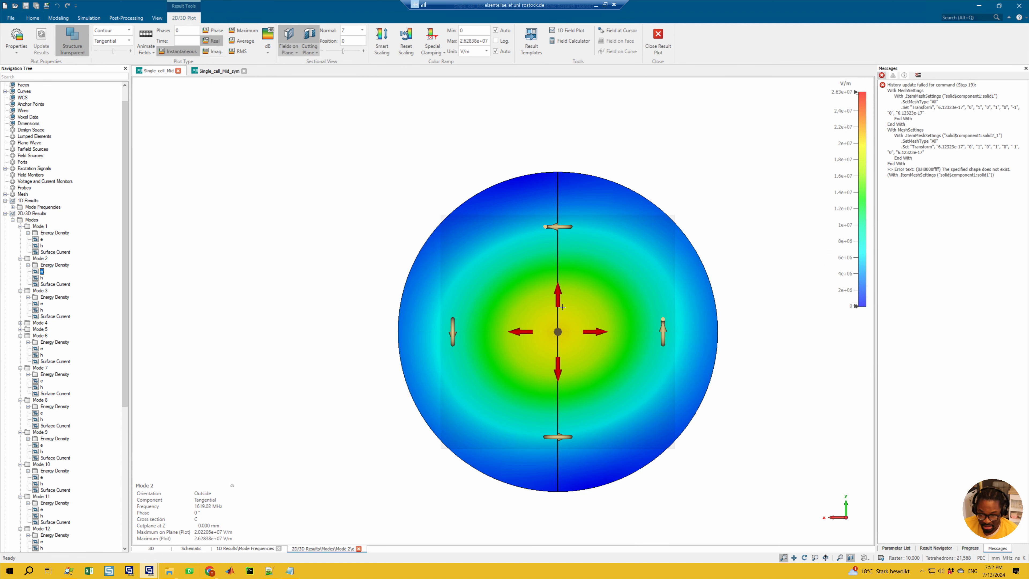
pyautogui.click(42, 278)
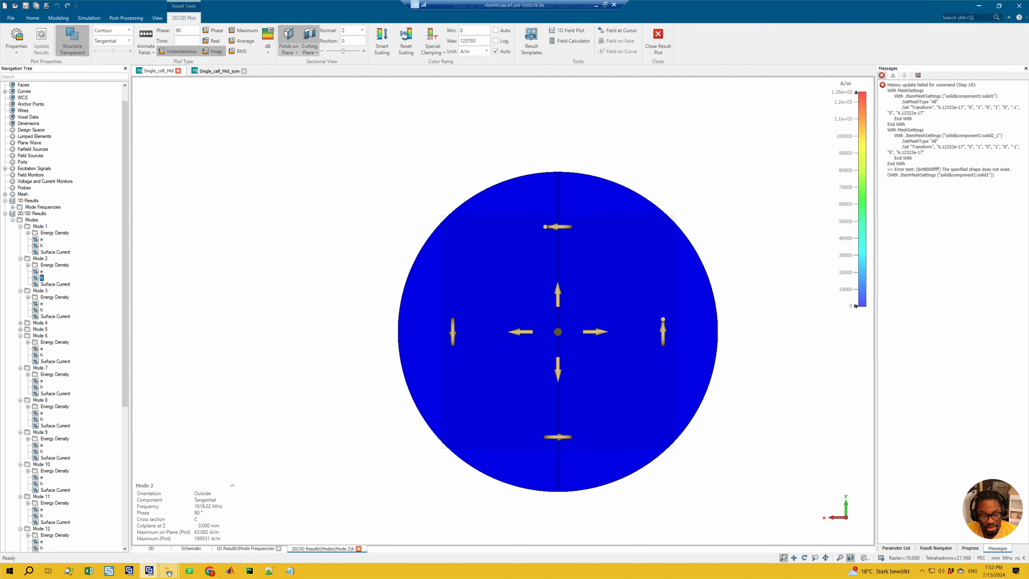
pyautogui.click(290, 570)
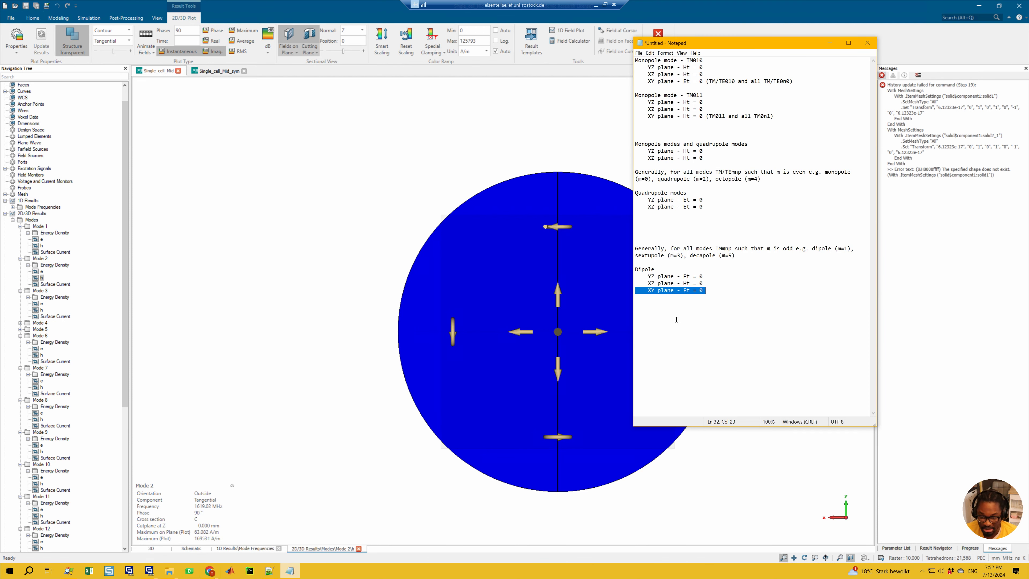
pyautogui.click(657, 269)
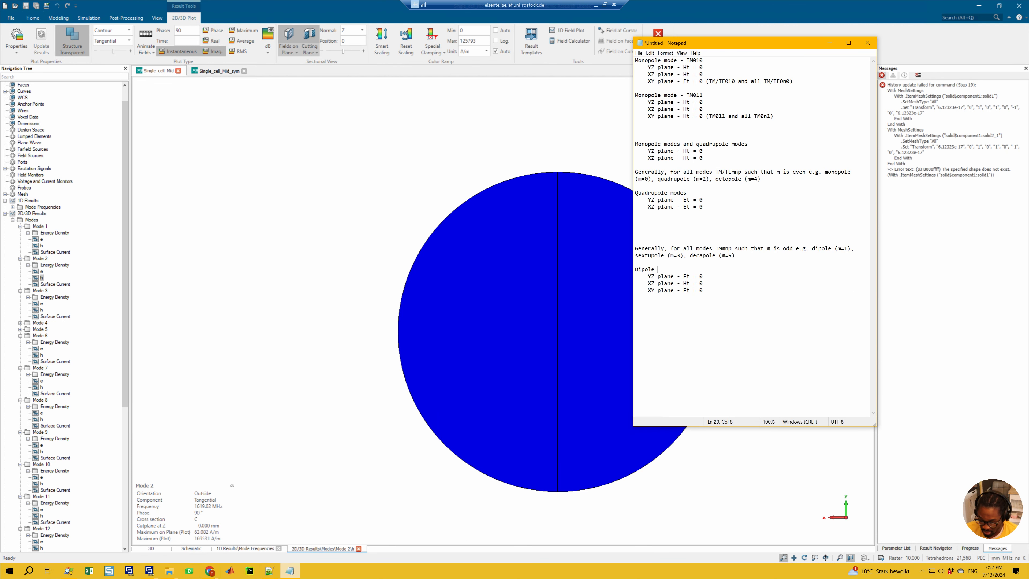
# Step: Label the Dipole heading as TE111 and change its XY plane condition to Ht = 0 in the notes
pyautogui.write('- TE111')
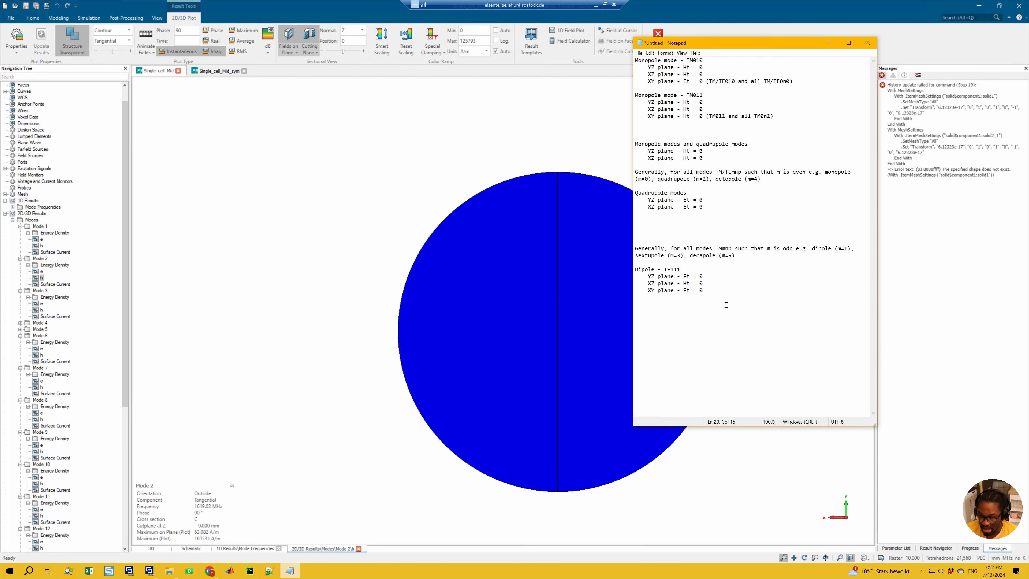
pyautogui.hotkey('shift', 'Right')
pyautogui.write('H')
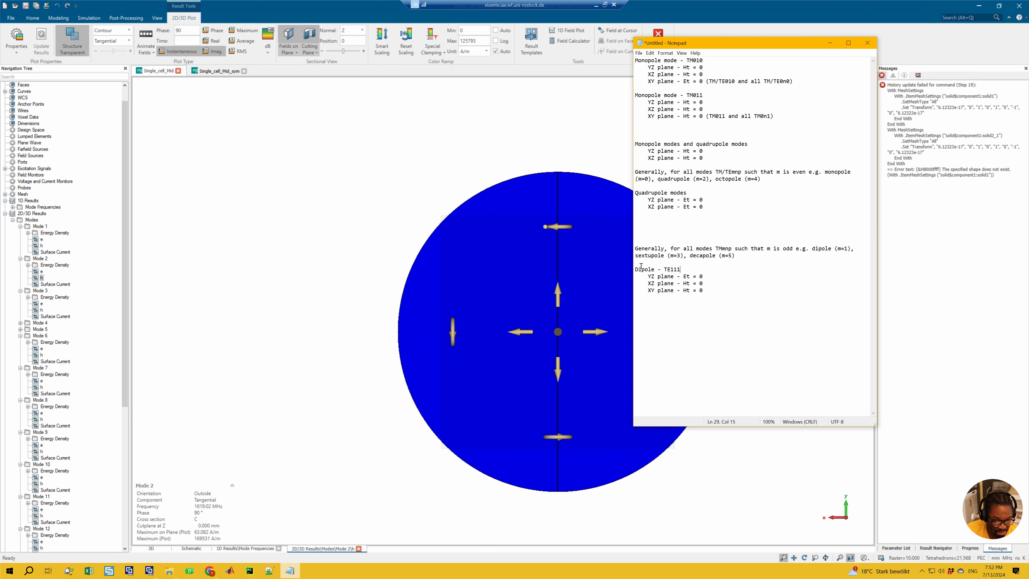
pyautogui.moveTo(713, 290); pyautogui.dragTo(712, 284)
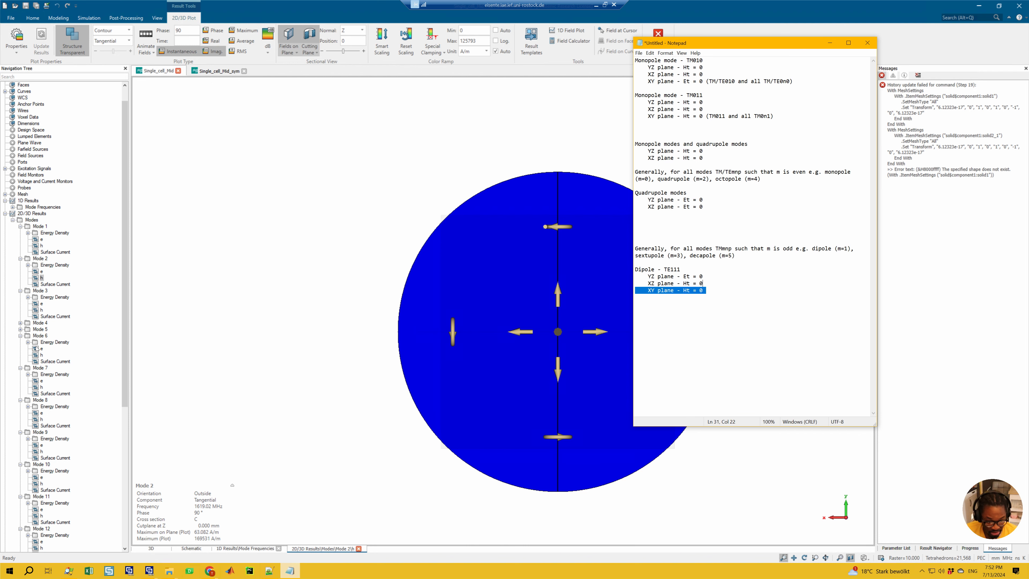
# Step: Examine the e fields of Mode 3 and Mode 4 on the Z-normal plane, finishing in perspective view
pyautogui.click(42, 304)
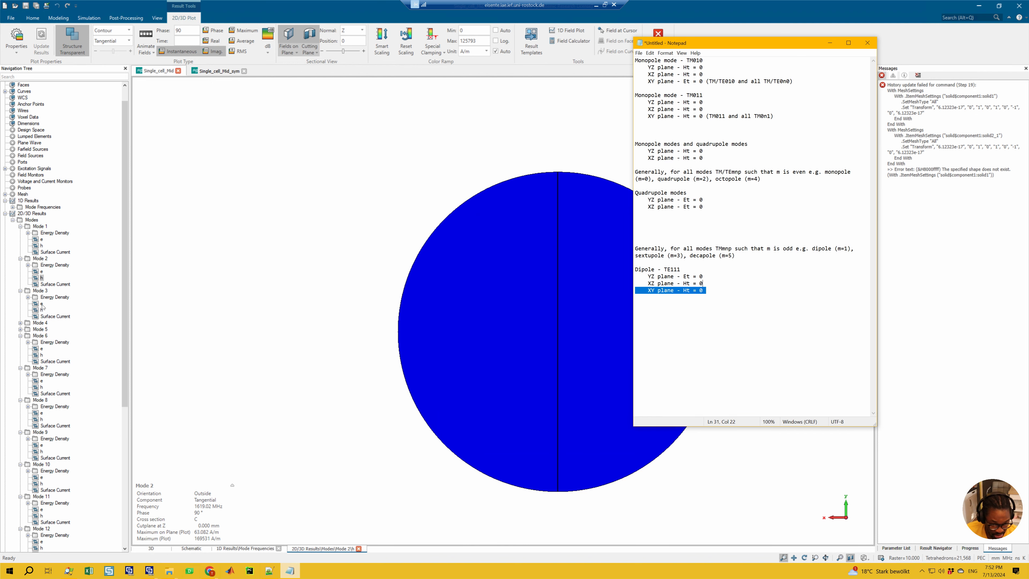
pyautogui.click(21, 323)
pyautogui.click(41, 336)
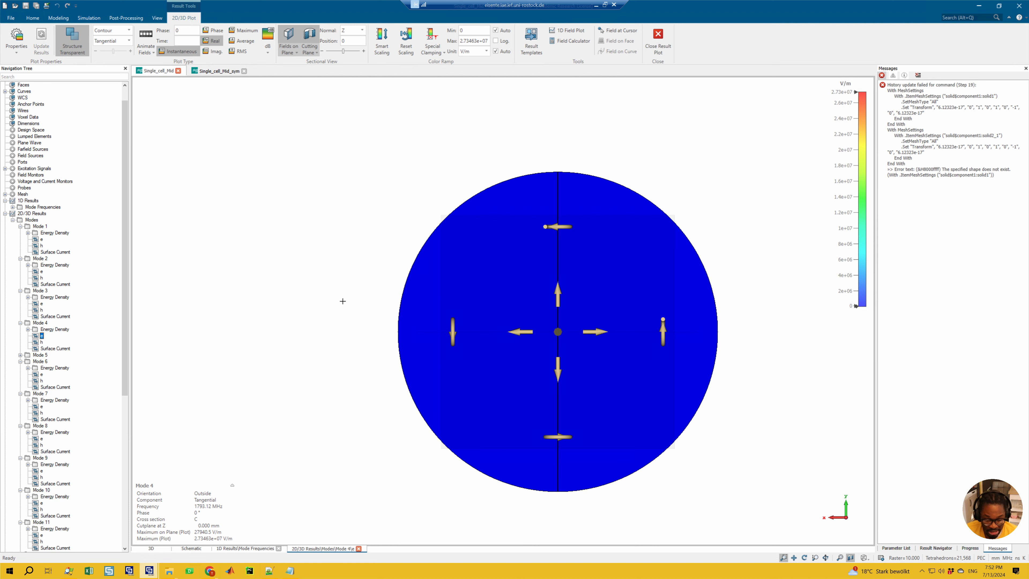
pyautogui.press('0')
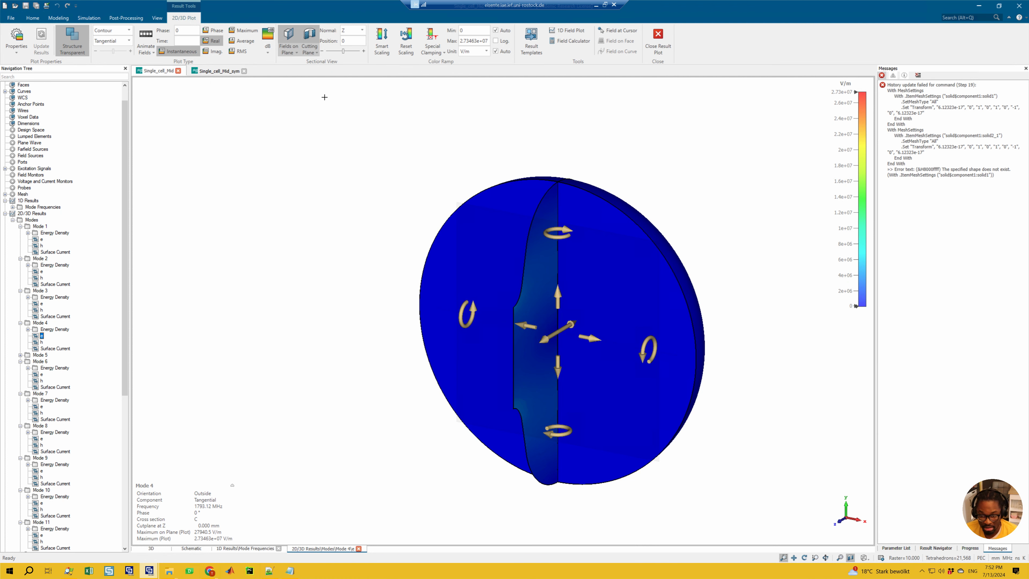
# Step: Compare the 3D surface e fields of Mode 3 and Mode 4 with plane display off, and restore Mode 4's plane display
pyautogui.click(289, 37)
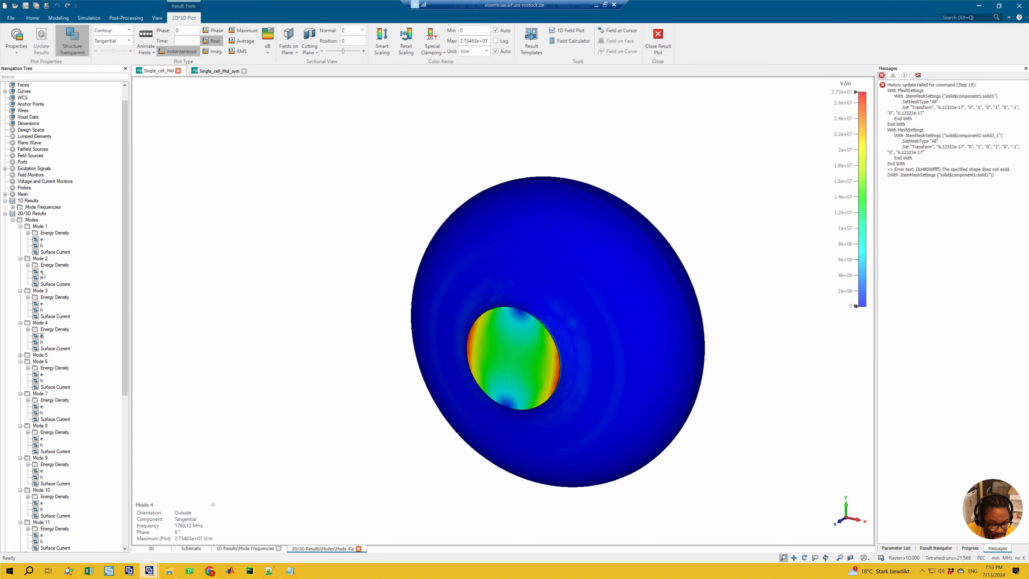
pyautogui.click(41, 303)
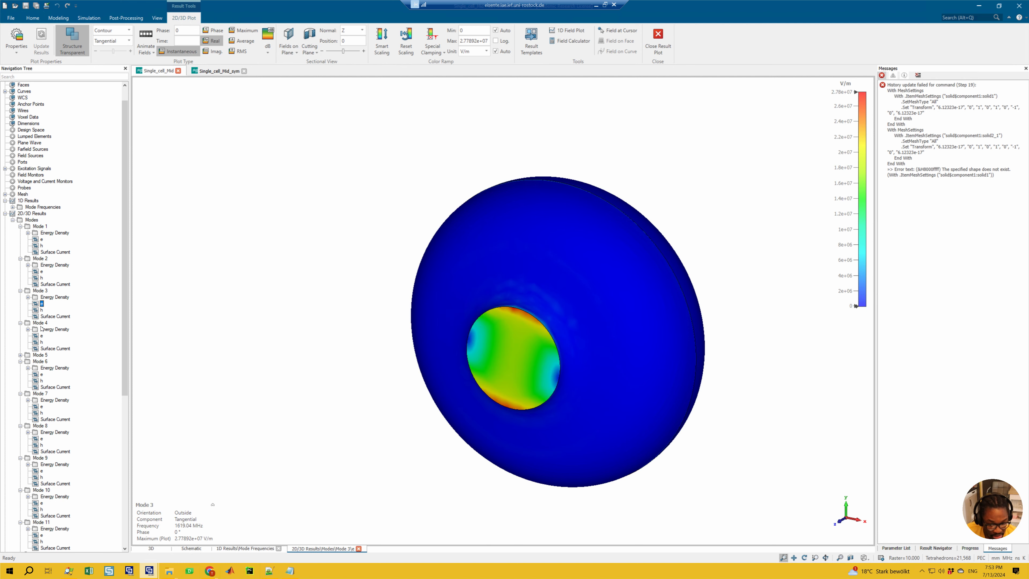
pyautogui.click(41, 336)
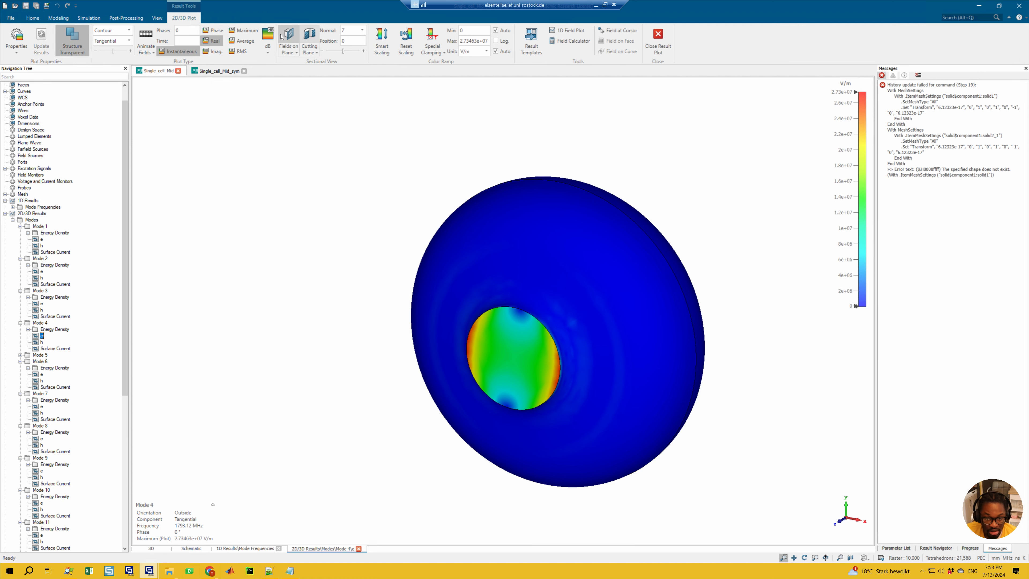
pyautogui.click(289, 40)
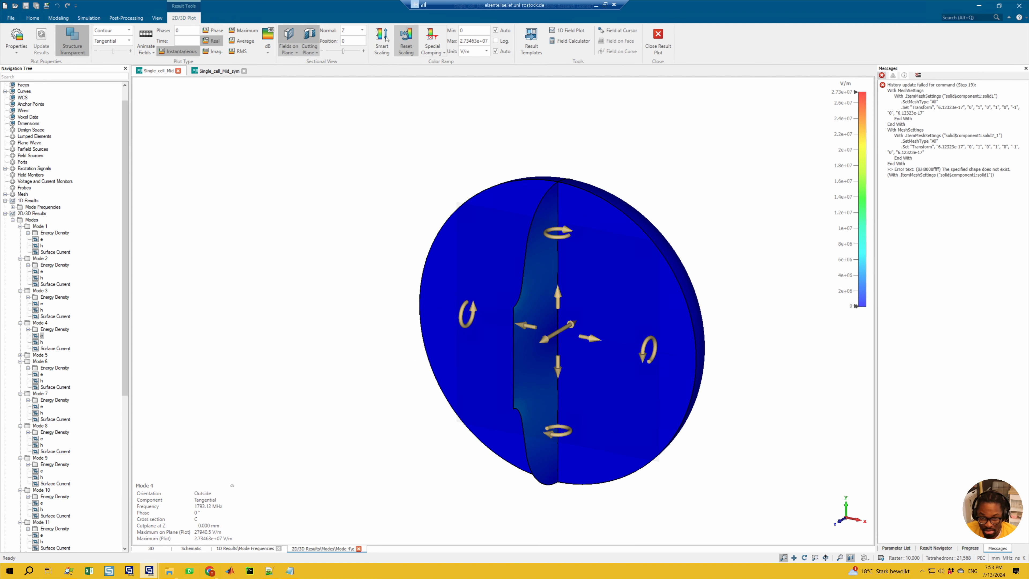
# Step: Examine the X component of Mode 4's e field and switch the plotted component to Abs
pyautogui.click(116, 40)
pyautogui.click(108, 51)
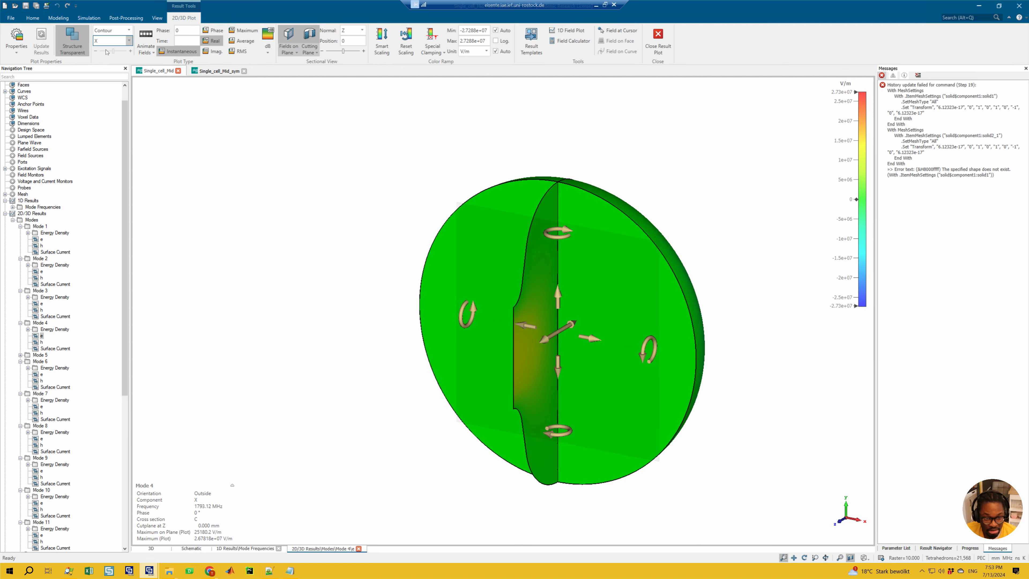
pyautogui.click(104, 41)
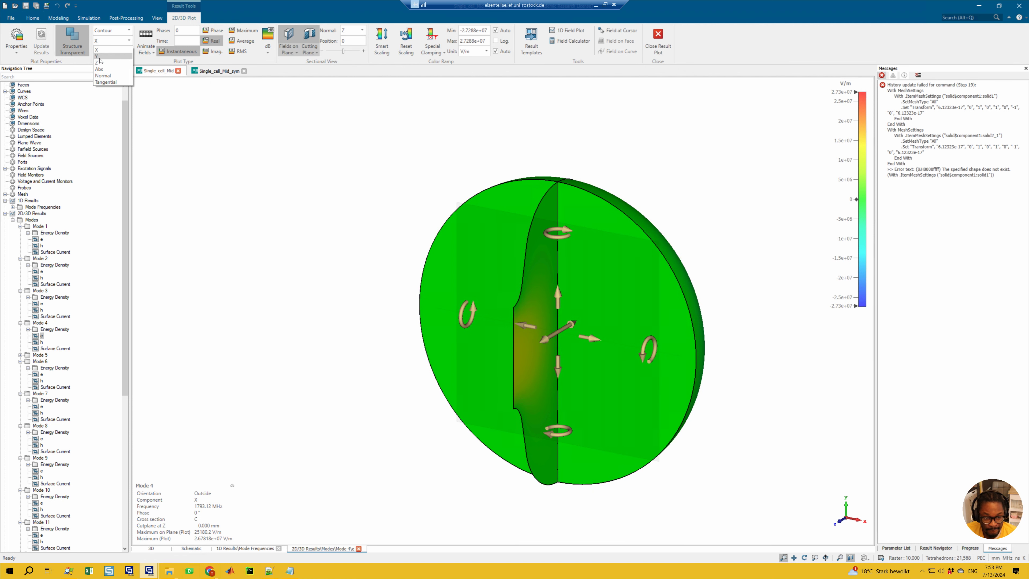
pyautogui.click(107, 70)
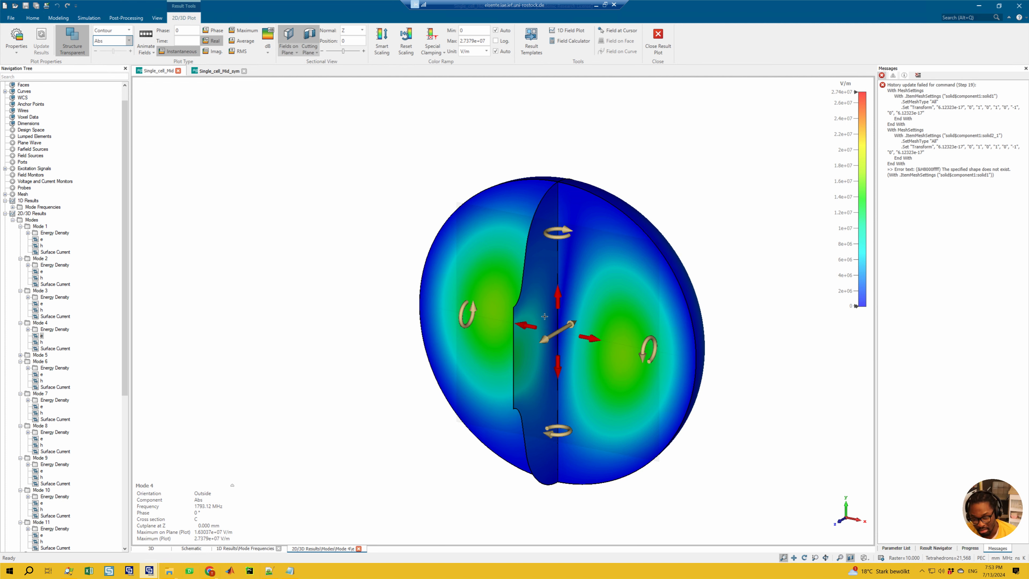
# Step: Inspect Mode 4's absolute e field along the x axis on Cross Section A, and reactivate the Z-normal Cross Section C
pyautogui.click(563, 310)
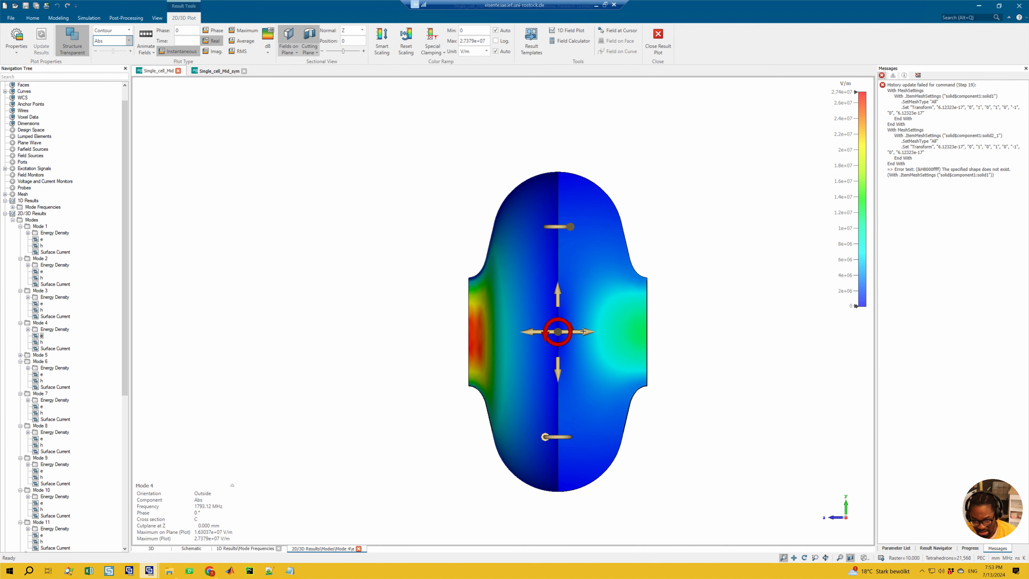
pyautogui.click(289, 51)
pyautogui.click(294, 86)
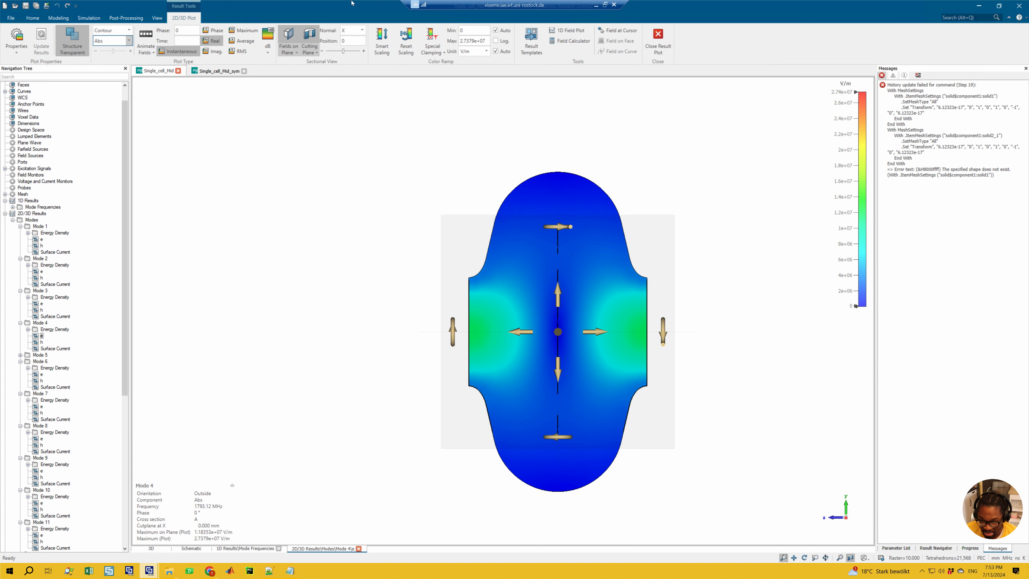
pyautogui.click(288, 51)
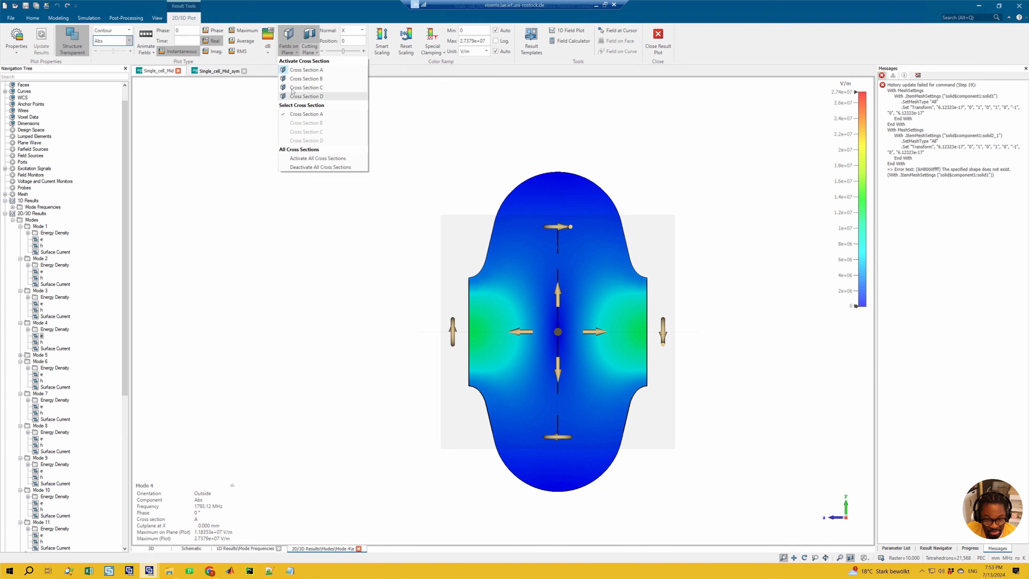
pyautogui.click(302, 94)
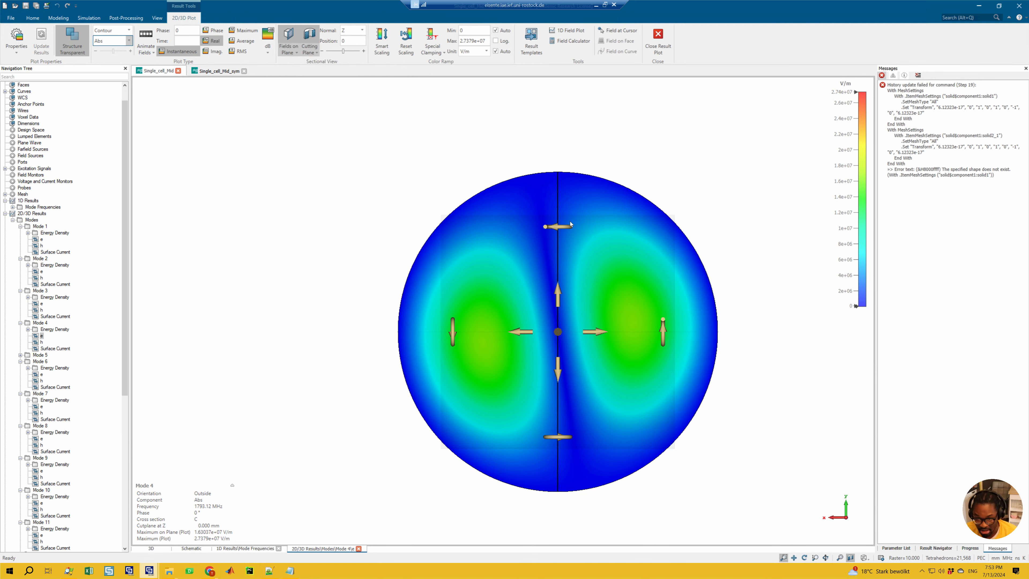
# Step: Set the plotted component to Tangential and compare Mode 4's e and h fields on the Z-normal plane
pyautogui.click(42, 336)
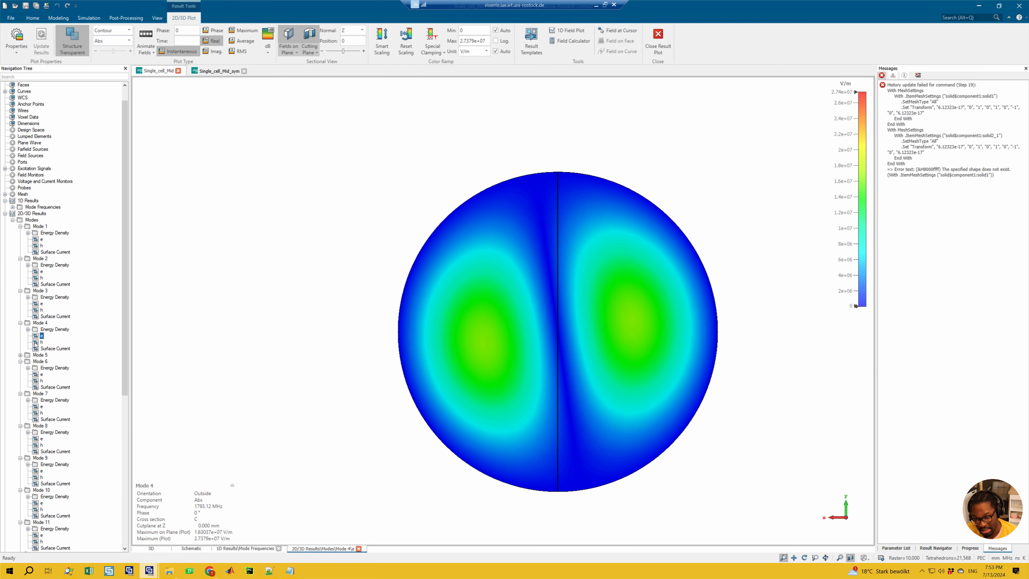
pyautogui.click(110, 41)
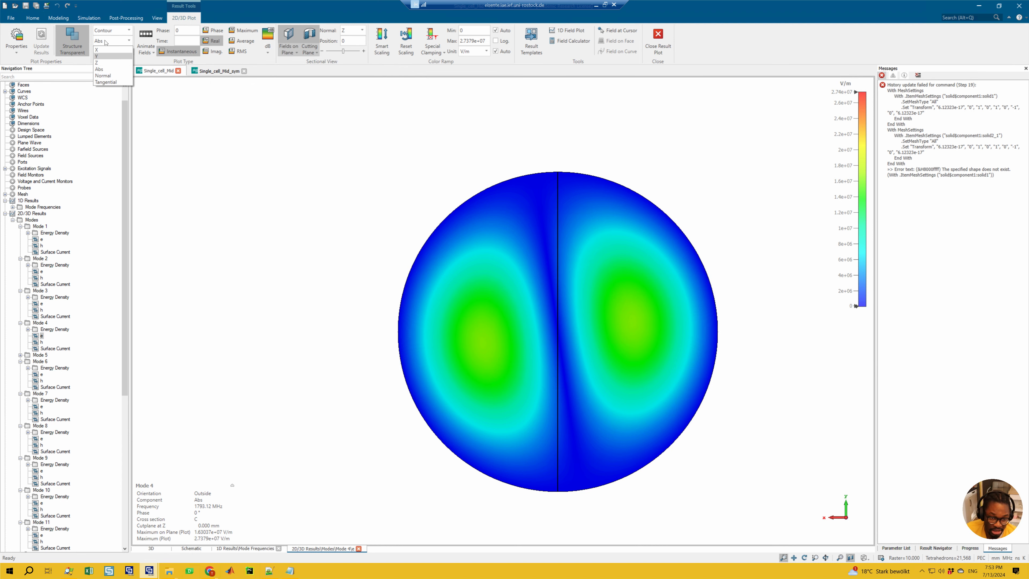
pyautogui.click(105, 82)
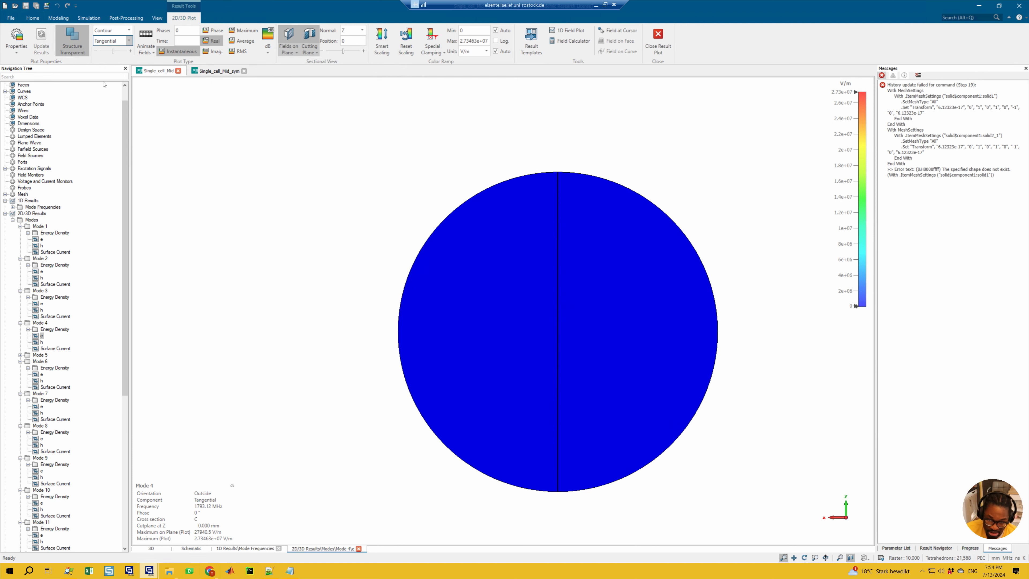
pyautogui.click(41, 341)
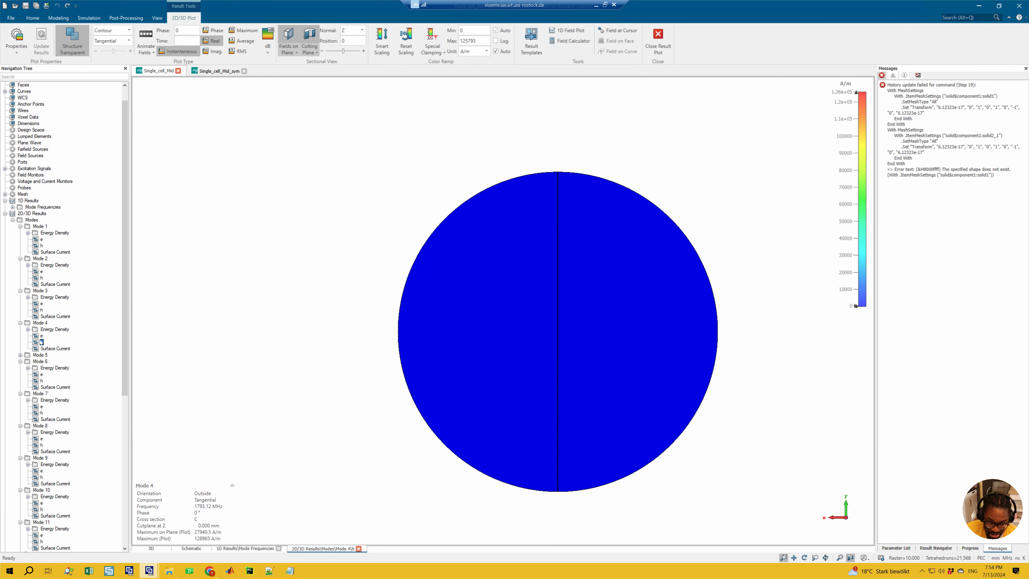
# Step: Switch to Notepad and review the YZ, XZ and XY plane conditions listed for the TE111 dipole
pyautogui.click(289, 571)
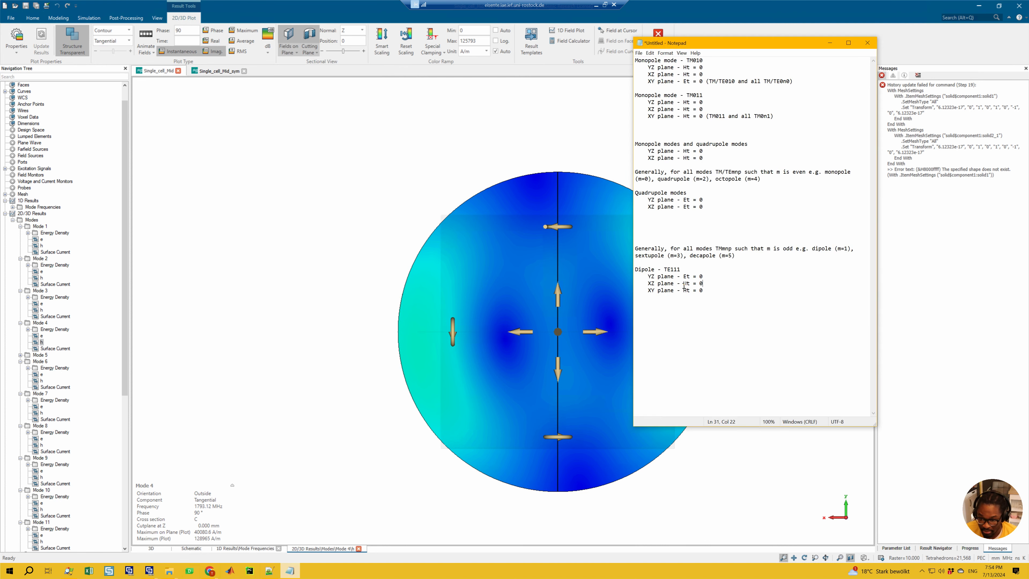
pyautogui.moveTo(681, 270); pyautogui.dragTo(651, 295)
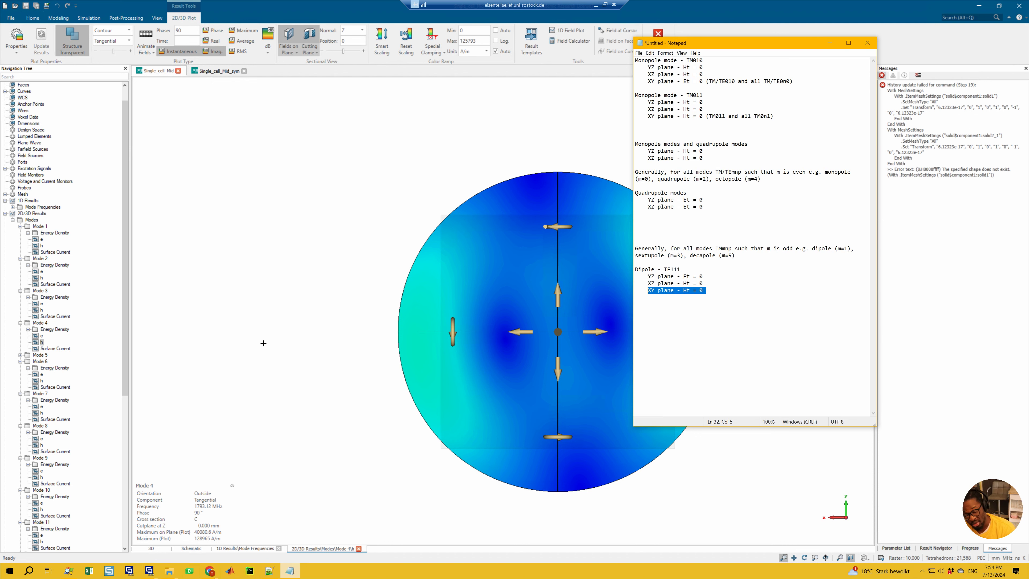
pyautogui.click(716, 293)
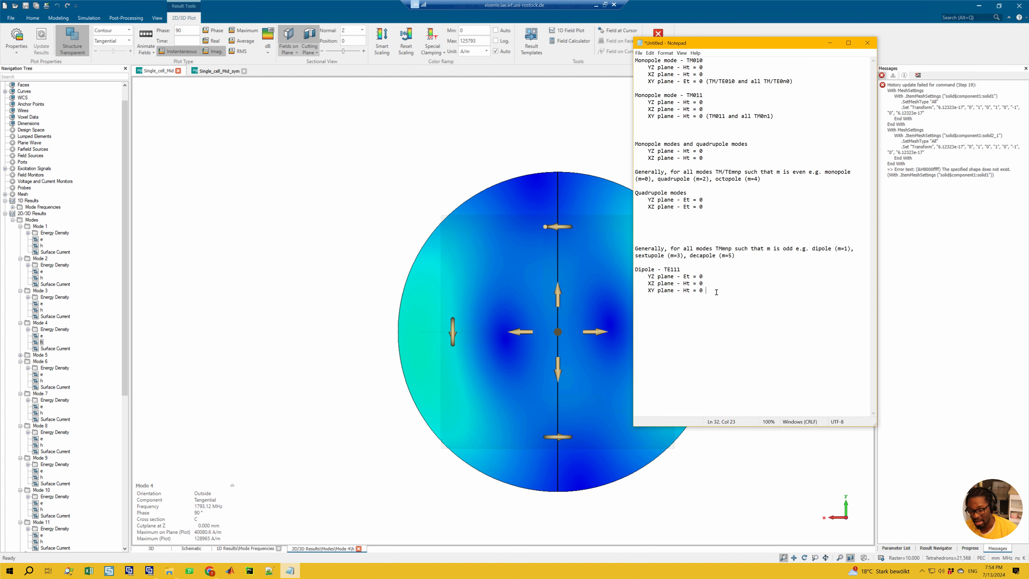
pyautogui.moveTo(710, 292); pyautogui.dragTo(635, 293)
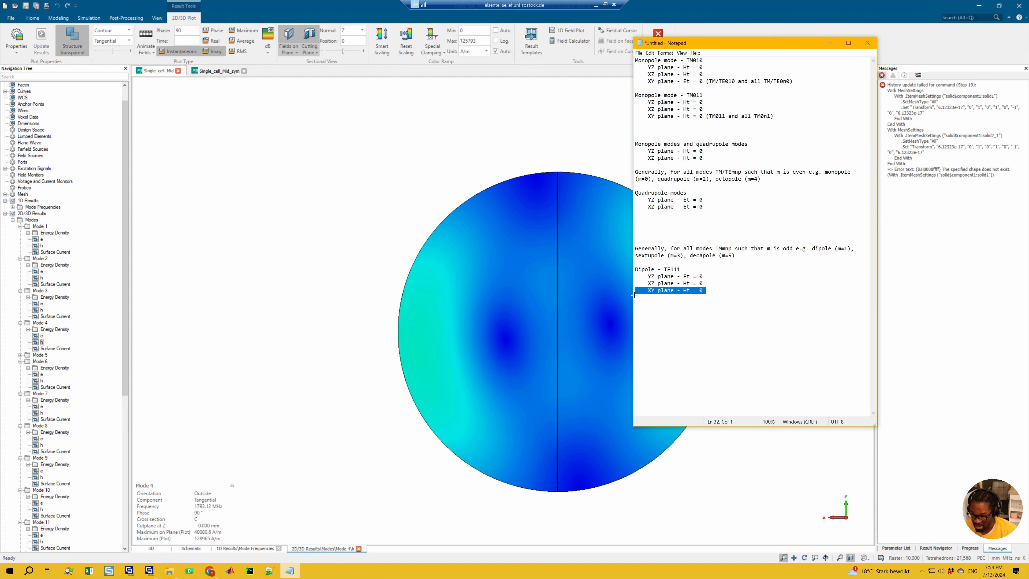
pyautogui.click(716, 294)
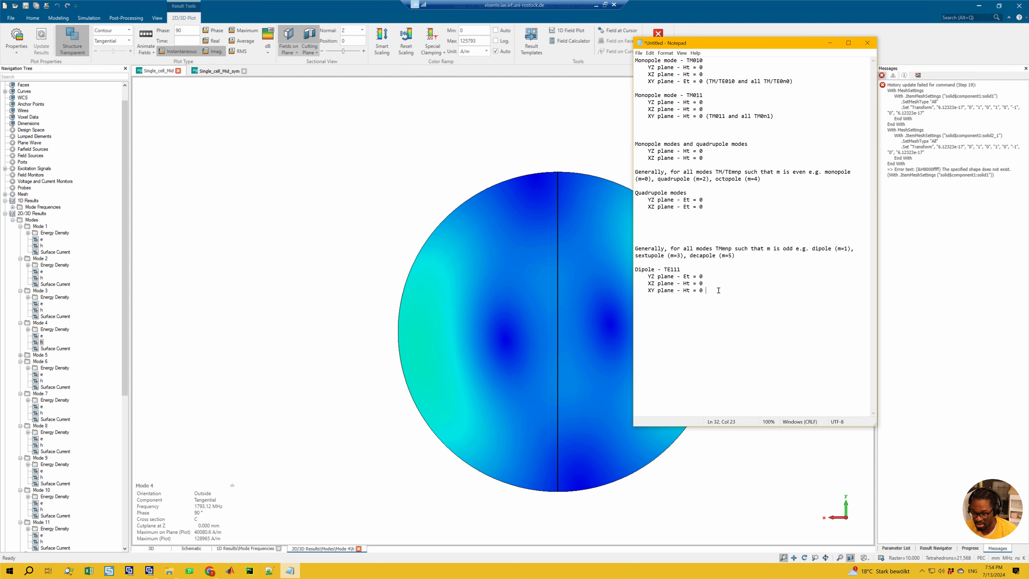
pyautogui.hotkey('shift', 'Up')
pyautogui.moveTo(704, 281); pyautogui.dragTo(638, 281)
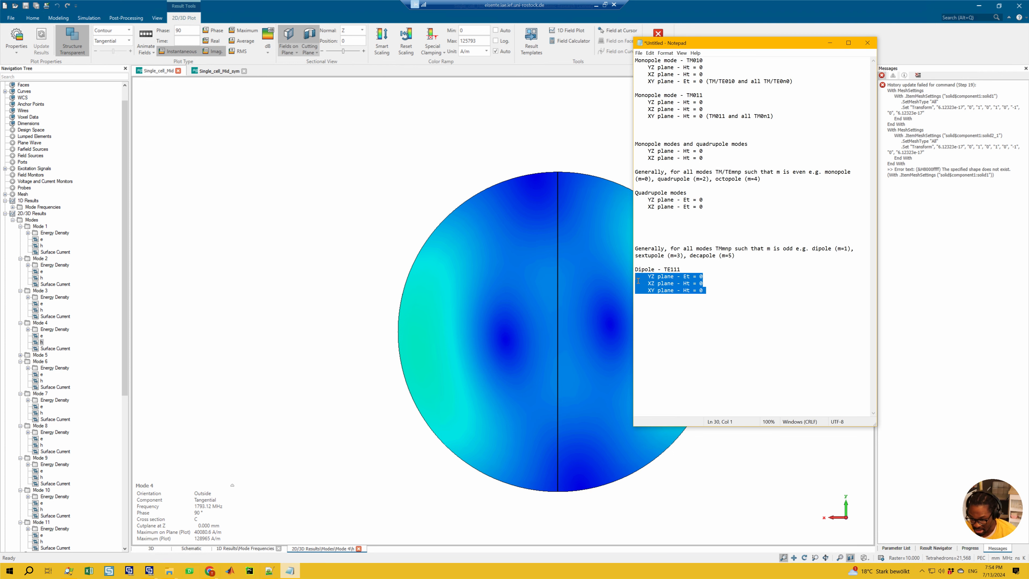
pyautogui.click(704, 290)
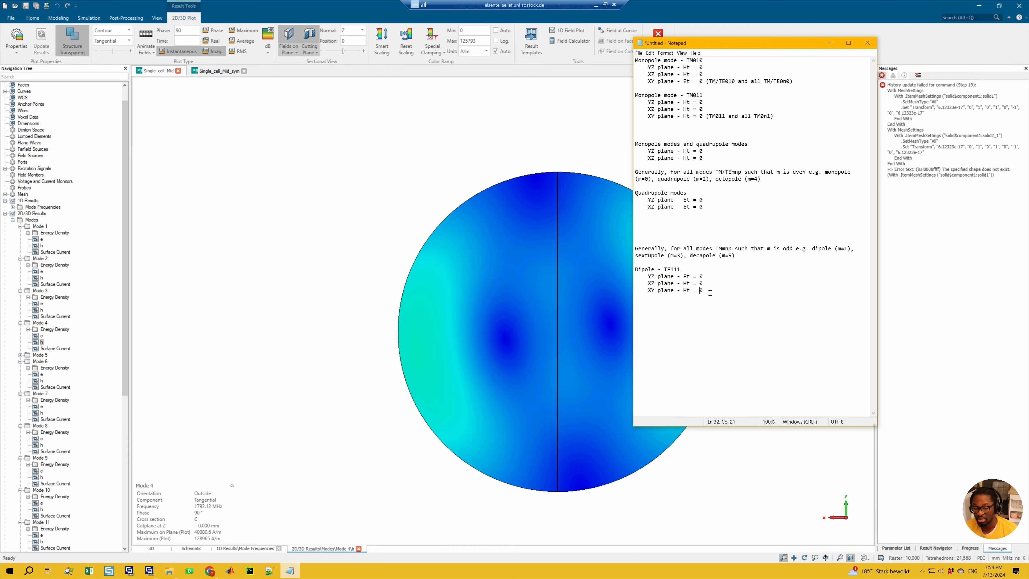
pyautogui.moveTo(709, 291); pyautogui.dragTo(703, 284)
pyautogui.click(687, 273)
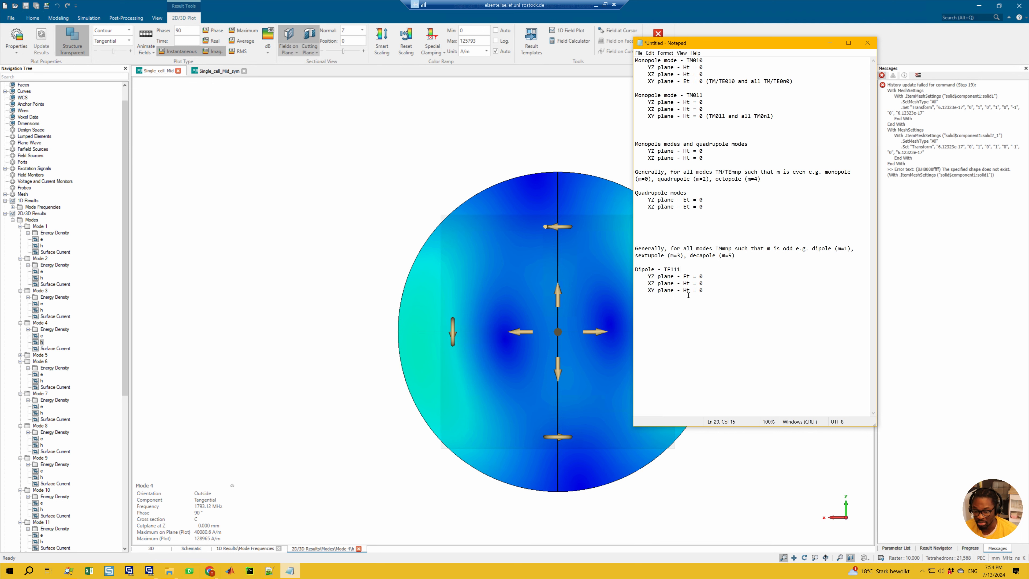
# Step: Delete the XY plane line and the TE111 label from the Dipole notes, and highlight the remaining YZ and XZ conditions
pyautogui.moveTo(714, 293); pyautogui.dragTo(637, 279)
pyautogui.press('BackSpace')
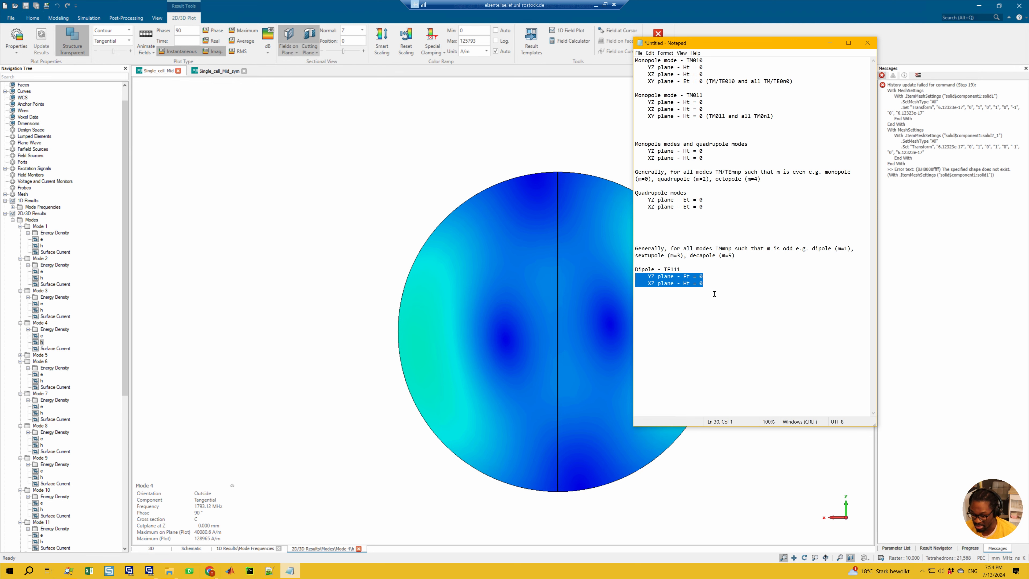
pyautogui.moveTo(693, 270); pyautogui.dragTo(660, 270)
pyautogui.press('BackSpace')
pyautogui.press('BackSpace')
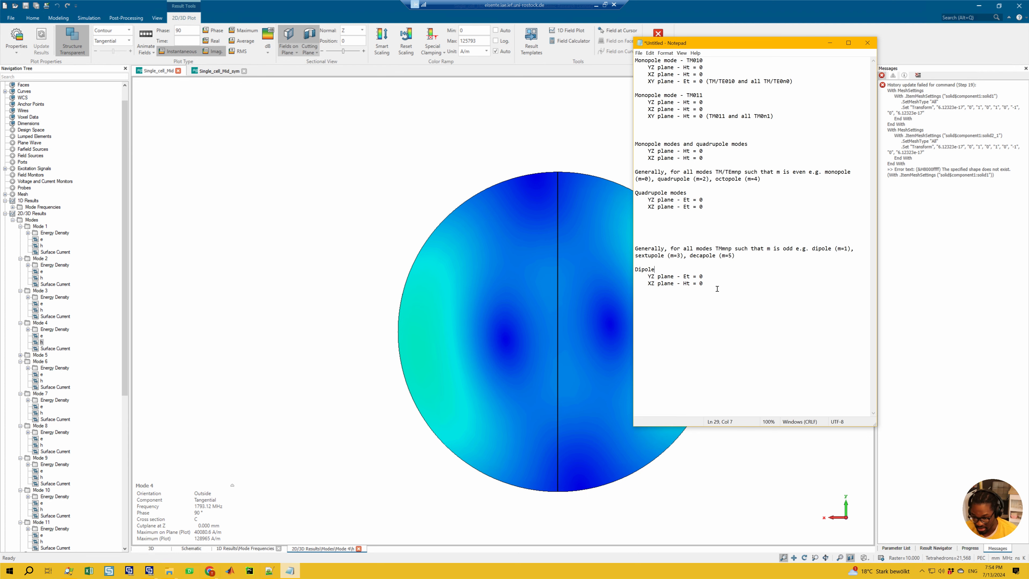
pyautogui.moveTo(703, 283); pyautogui.dragTo(638, 277)
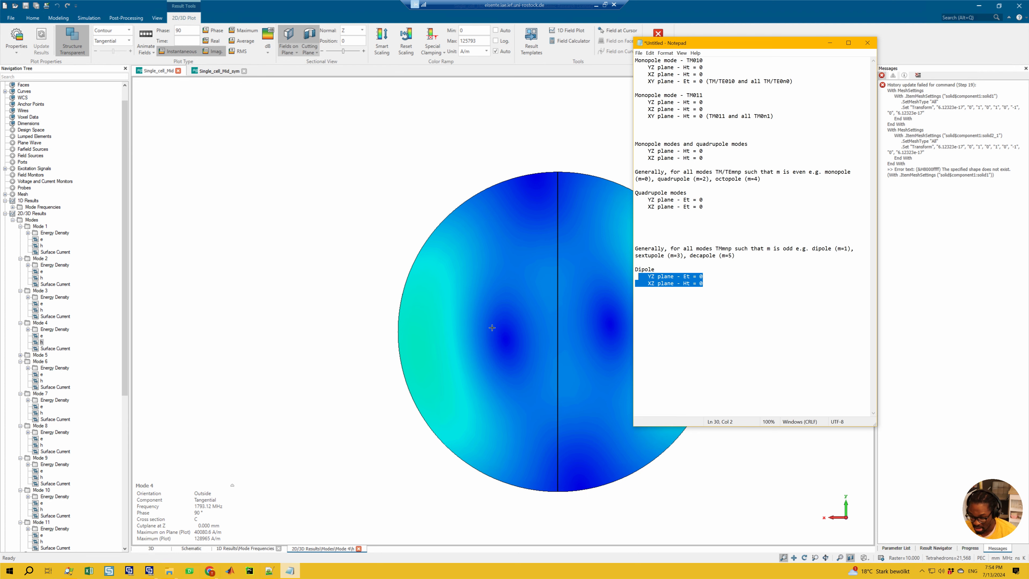
# Step: Open Mode 18's e field and inspect its tangential component on the Z-normal Cross Section C
pyautogui.scroll(-2, 124, 313)
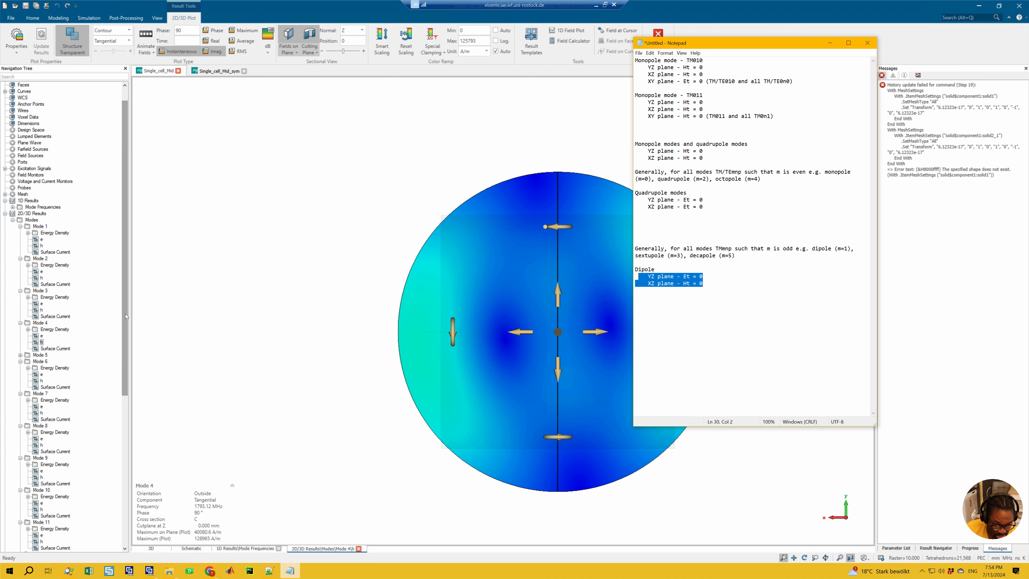
pyautogui.click(132, 424)
pyautogui.scroll(-10, 64, 406)
pyautogui.click(41, 522)
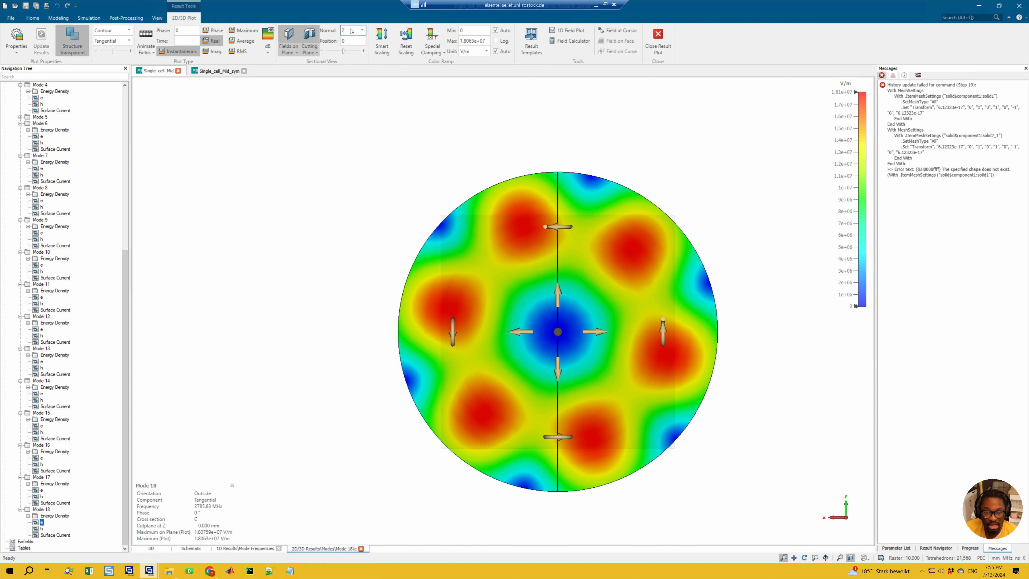
pyautogui.click(286, 53)
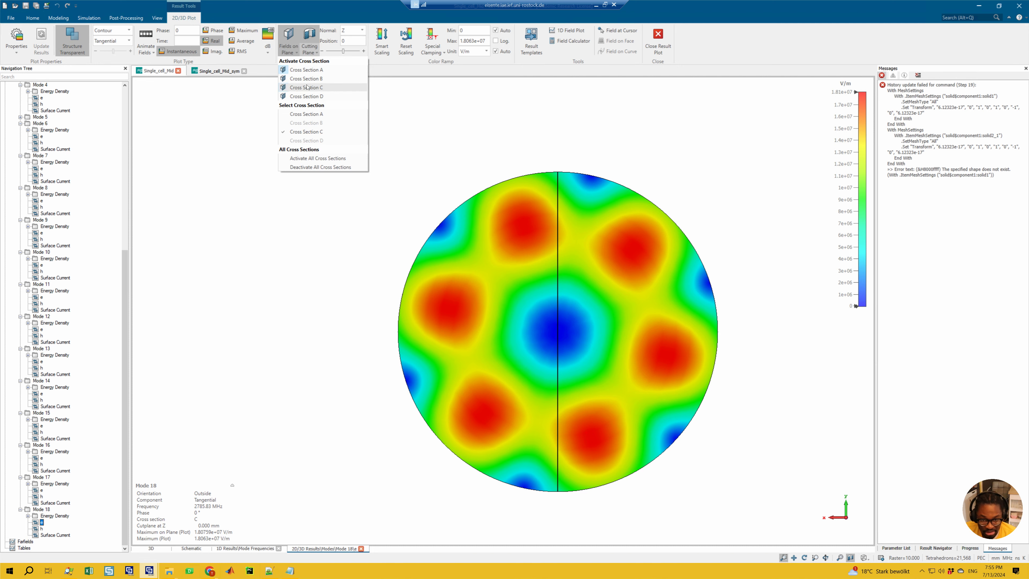
pyautogui.click(456, 93)
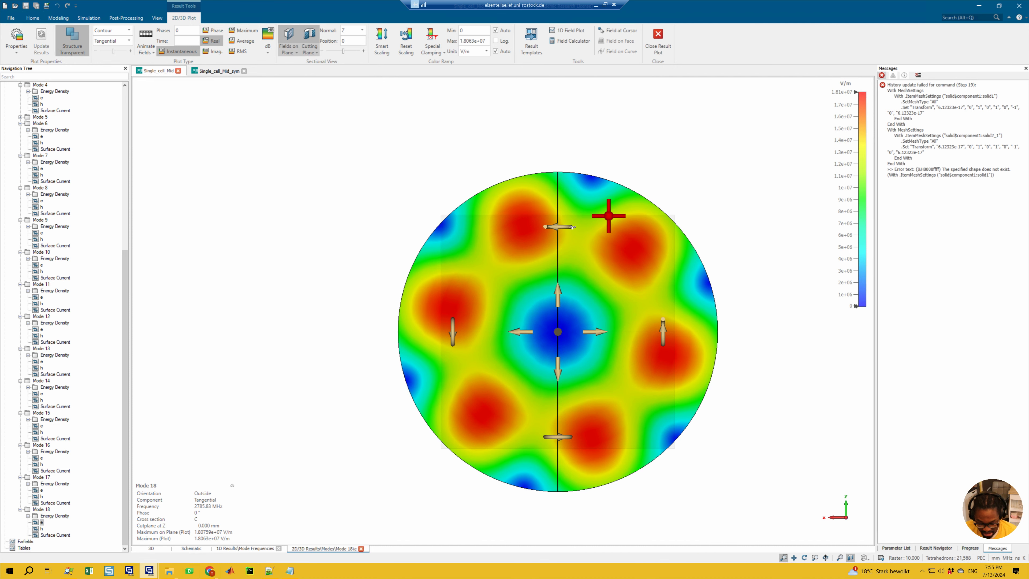
pyautogui.keyDown('ctrl'); pyautogui.moveTo(609, 216); pyautogui.dragTo(566, 229); pyautogui.keyUp('ctrl')
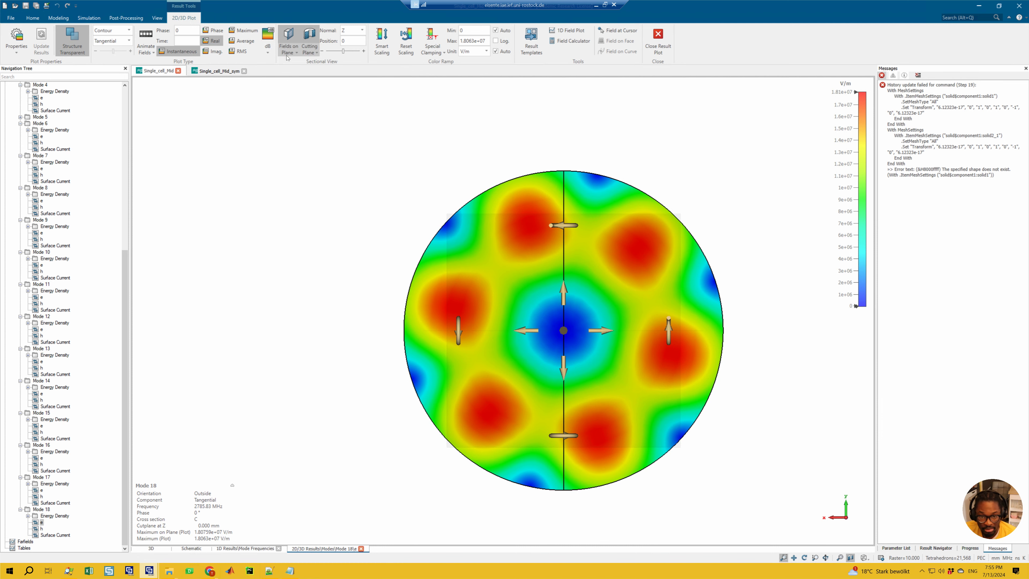
# Step: Activate Cross Section A and inspect Mode 18's tangential e field on the X-normal plane viewed along the x axis
pyautogui.click(309, 52)
pyautogui.click(293, 88)
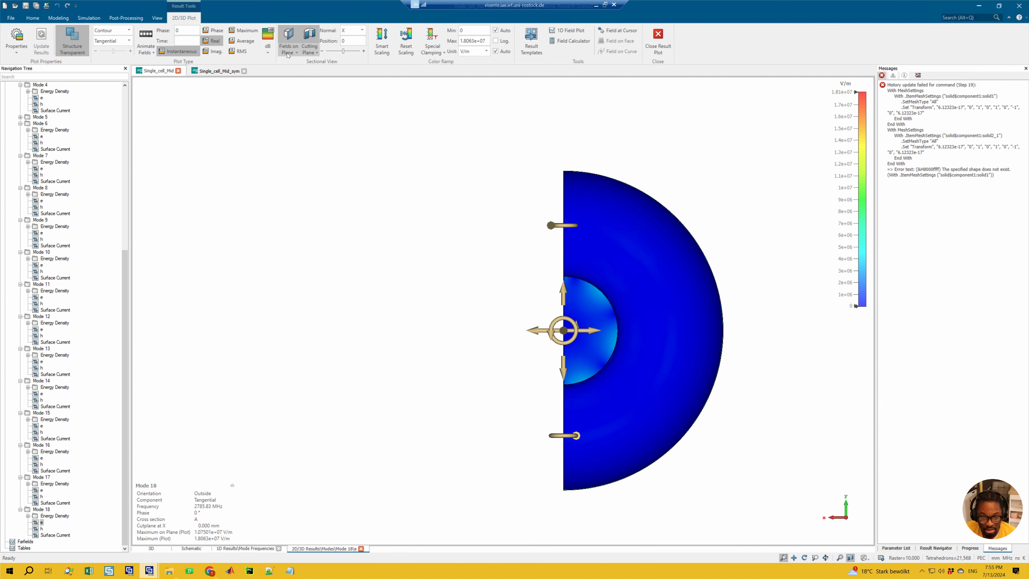
pyautogui.click(310, 48)
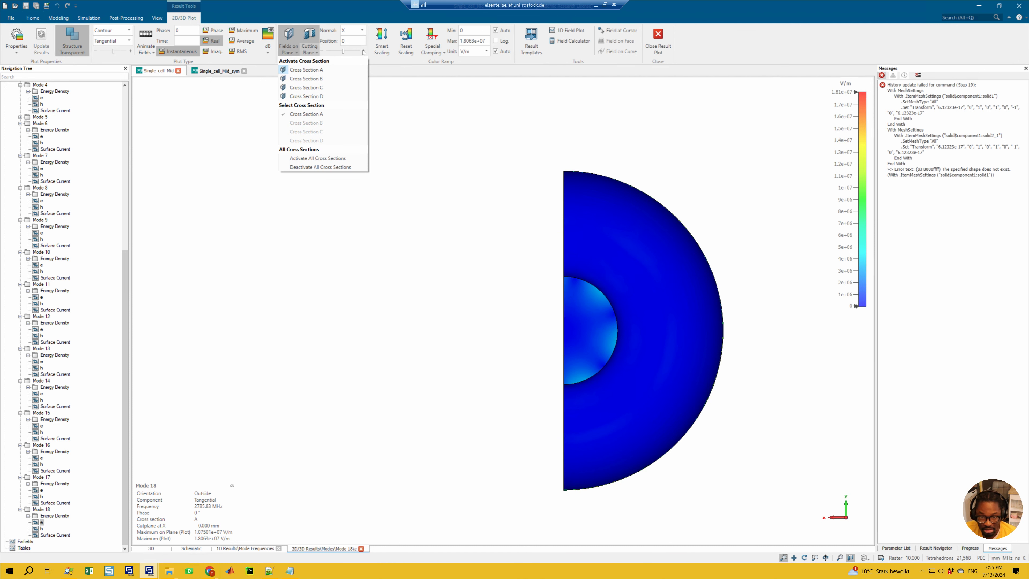
pyautogui.click(355, 34)
pyautogui.click(355, 33)
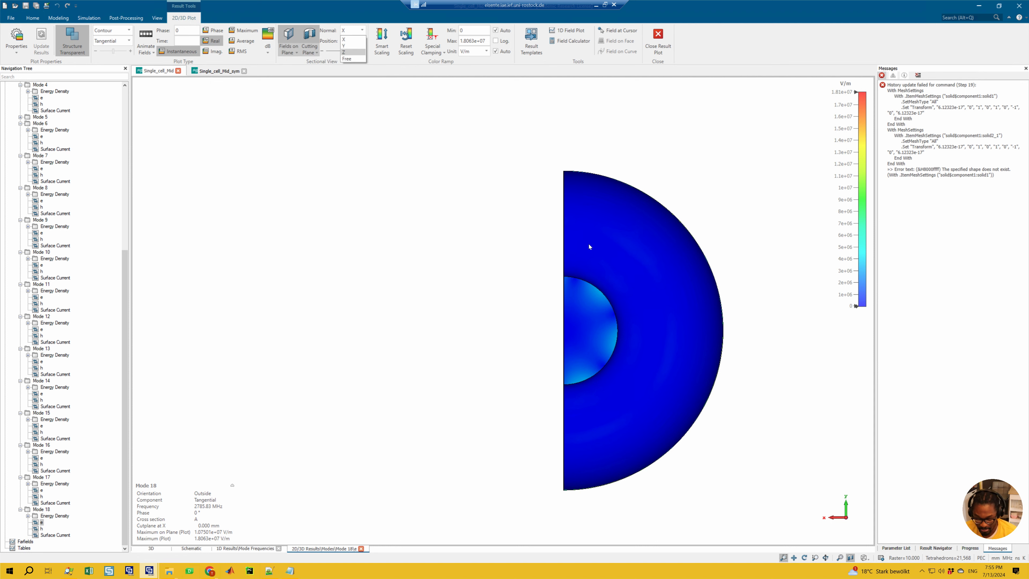
pyautogui.click(606, 243)
pyautogui.press('6')
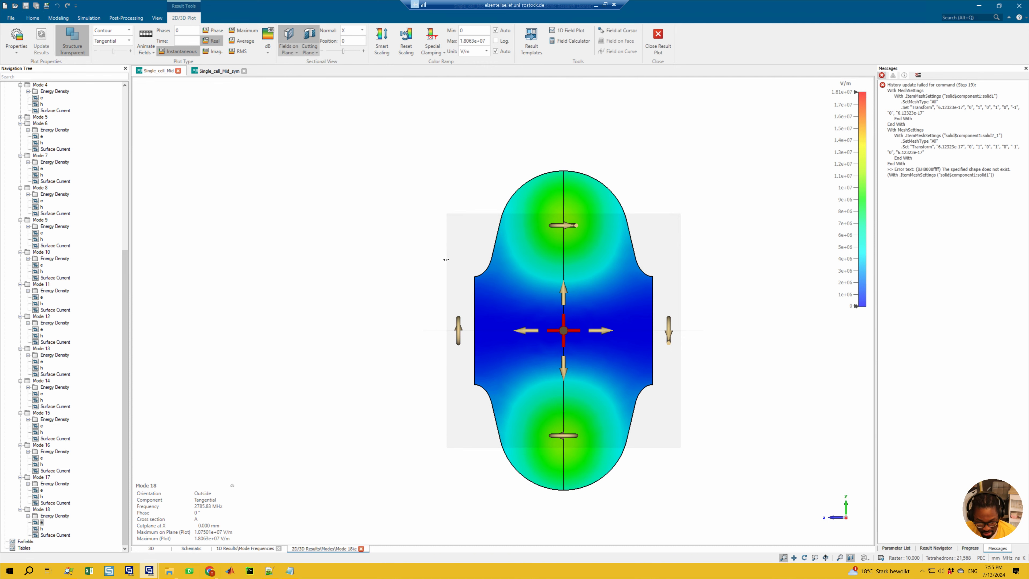
pyautogui.moveTo(446, 259); pyautogui.dragTo(485, 274)
# Step: Turn off the fields on the plane and view Mode 18's Abs e component over the whole cavity along the z axis
pyautogui.click(285, 37)
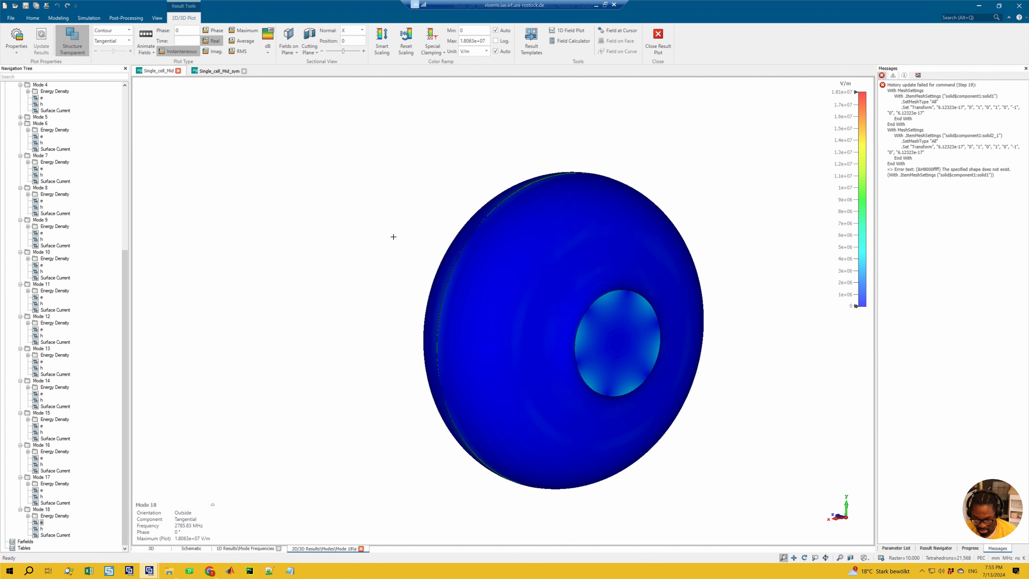
pyautogui.moveTo(394, 236); pyautogui.dragTo(508, 261)
pyautogui.click(122, 40)
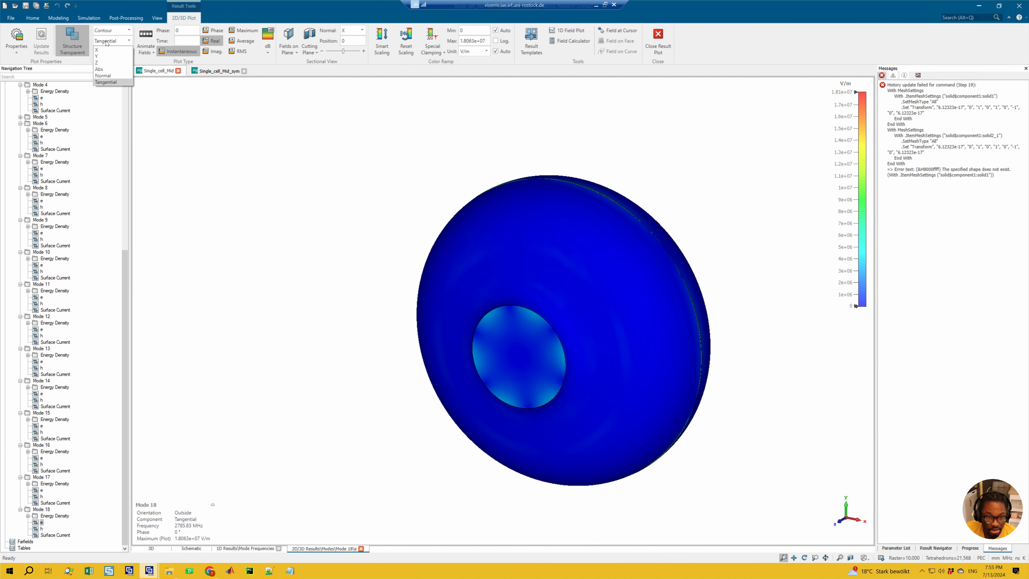
pyautogui.click(109, 68)
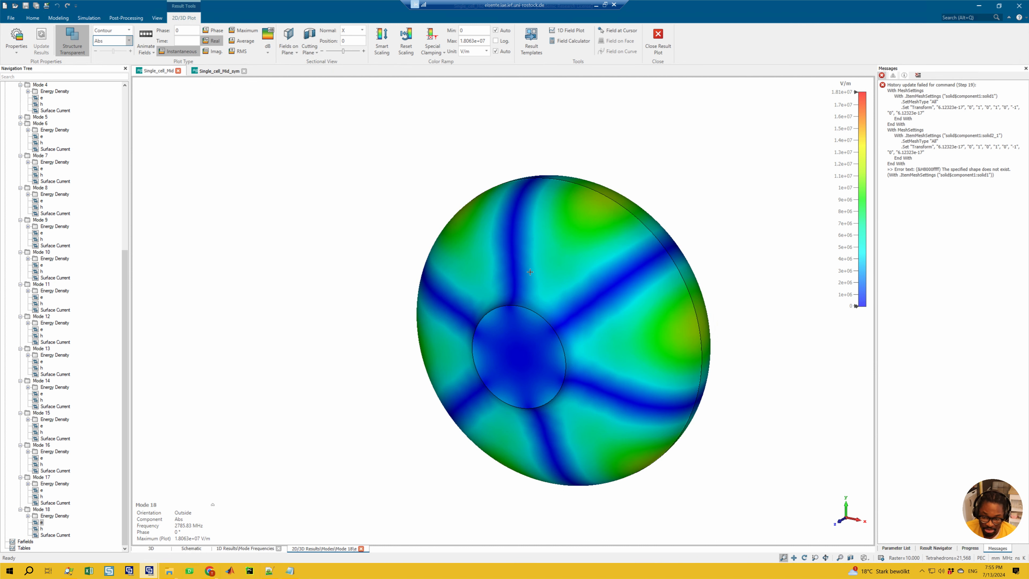
pyautogui.press('3')
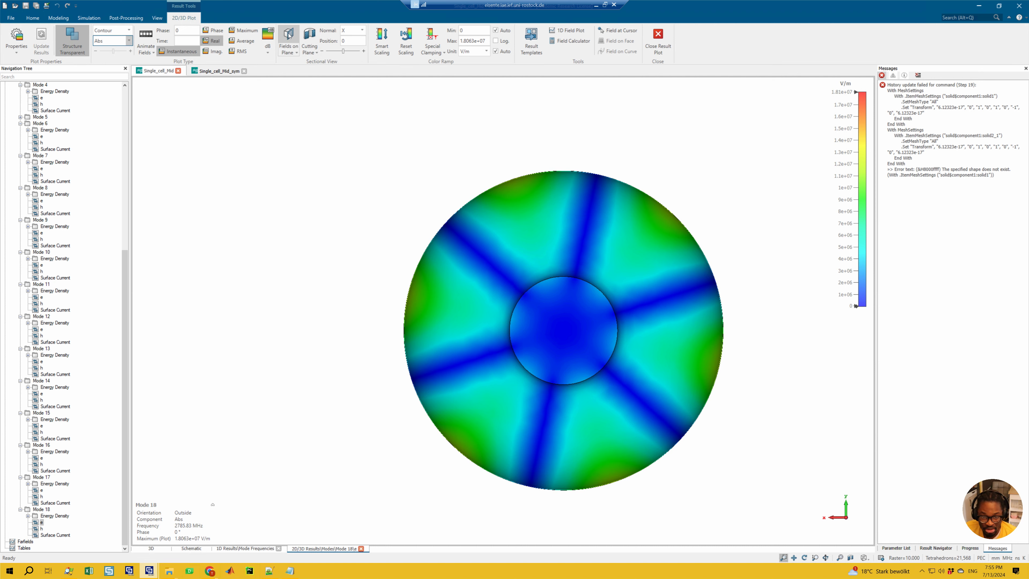
# Step: Activate Cross Section A again and rotate its cutting plane about the z axis to a normal of about 0.966, 0.258, 0
pyautogui.click(291, 52)
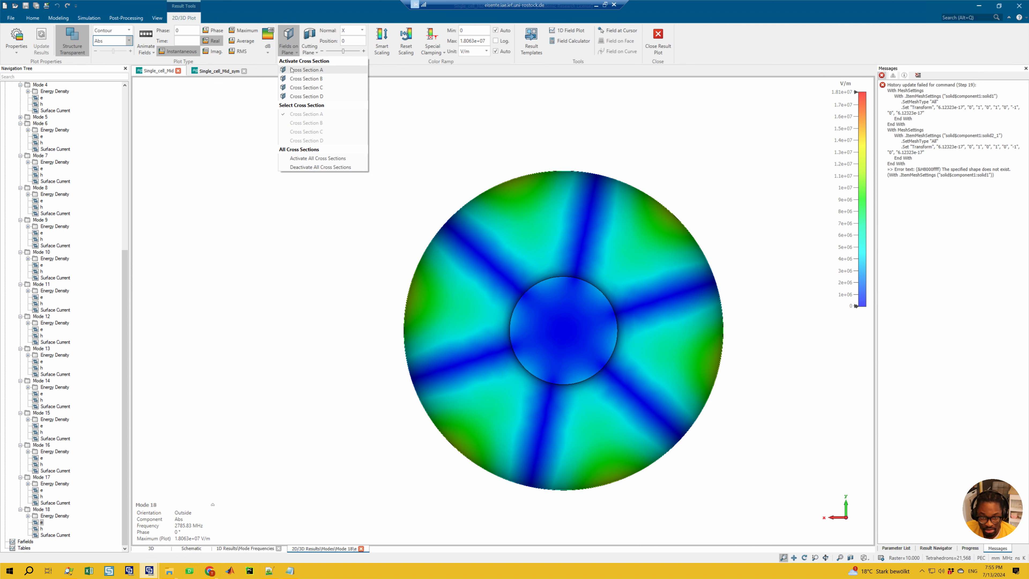
pyautogui.click(292, 70)
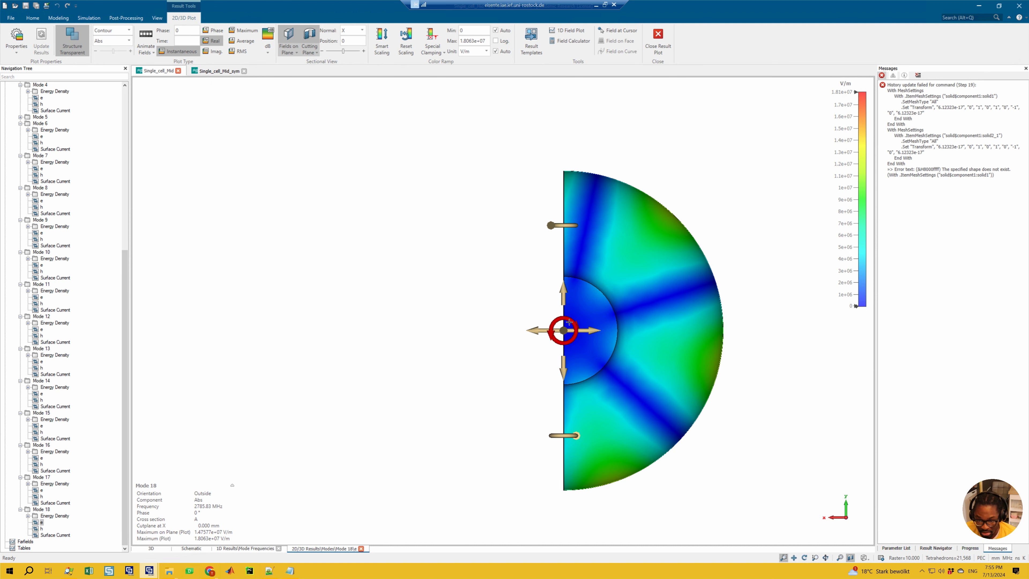
pyautogui.moveTo(569, 322); pyautogui.dragTo(572, 325)
pyautogui.keyDown('ctrl'); pyautogui.moveTo(501, 323); pyautogui.dragTo(685, 340); pyautogui.keyUp('ctrl')
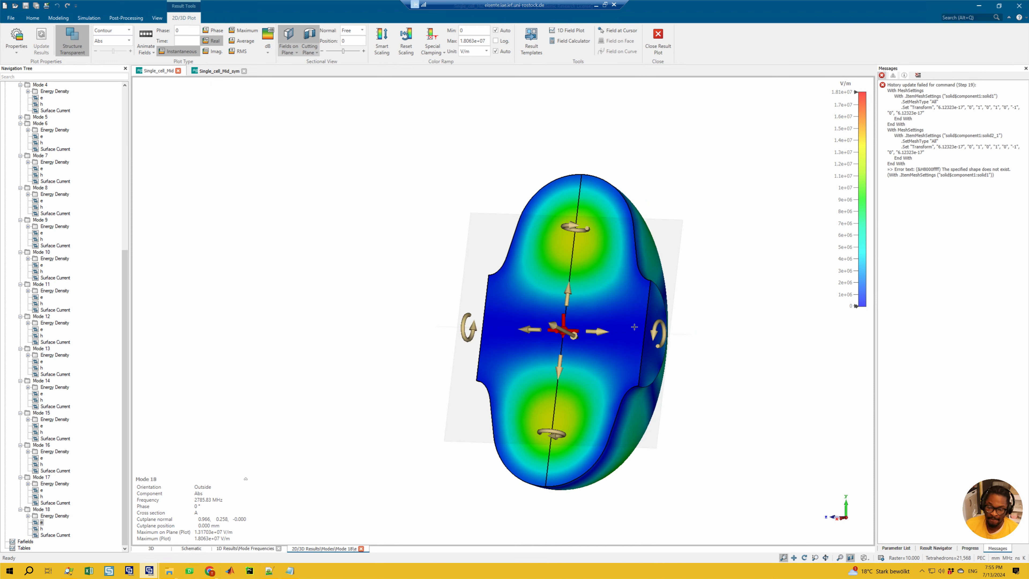
# Step: Set the plotted component to Tangential and compare Mode 18's h and e fields on the rotated cutting plane
pyautogui.click(122, 41)
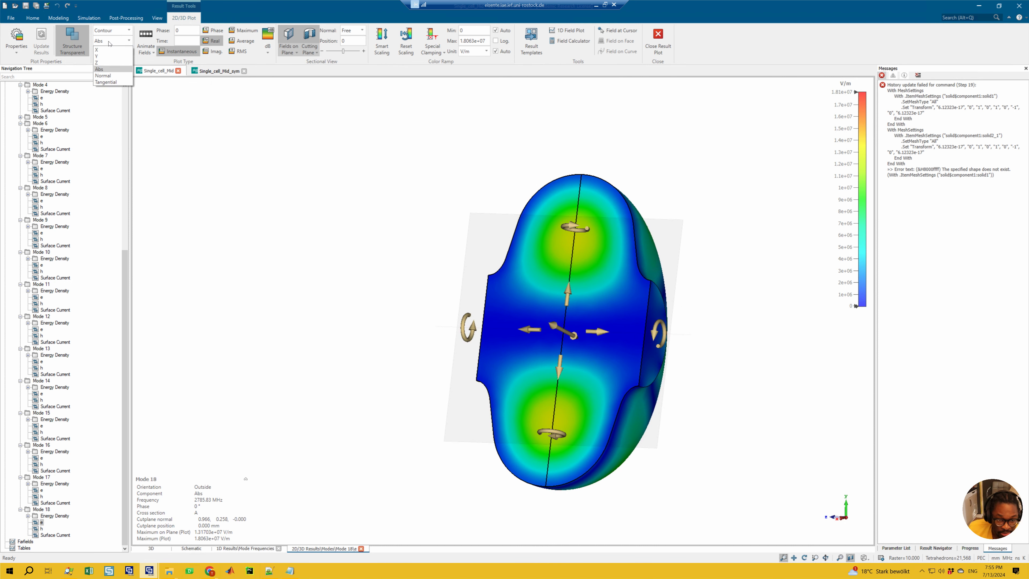
pyautogui.click(109, 79)
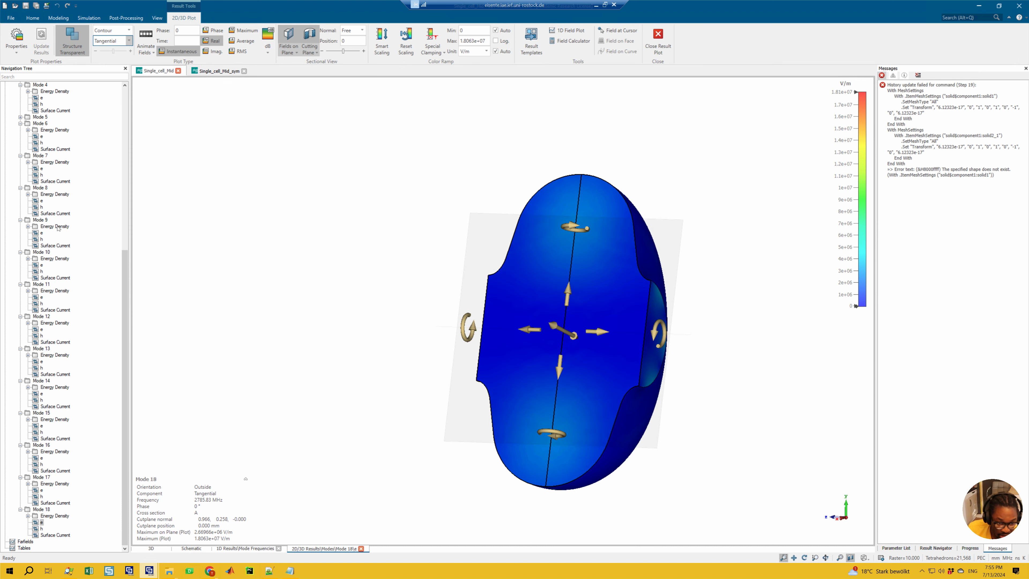
pyautogui.click(41, 528)
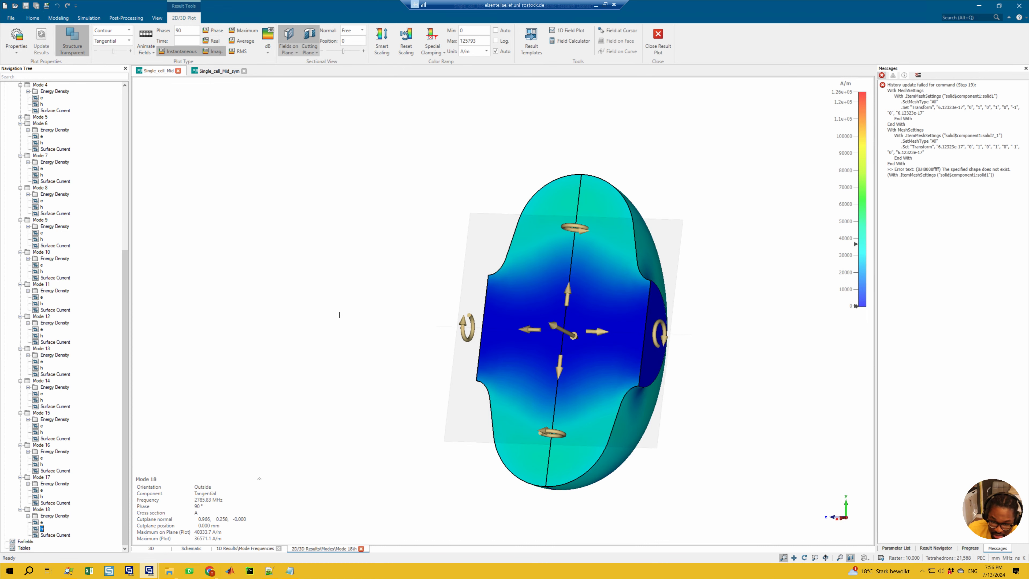
pyautogui.keyDown('ctrl'); pyautogui.moveTo(353, 316); pyautogui.dragTo(370, 319); pyautogui.keyUp('ctrl')
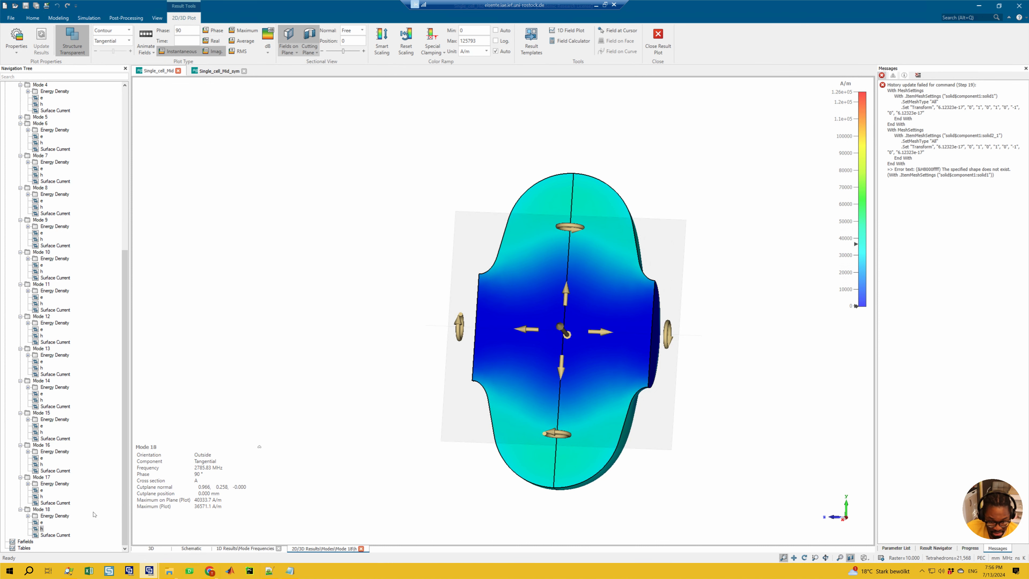
pyautogui.click(40, 530)
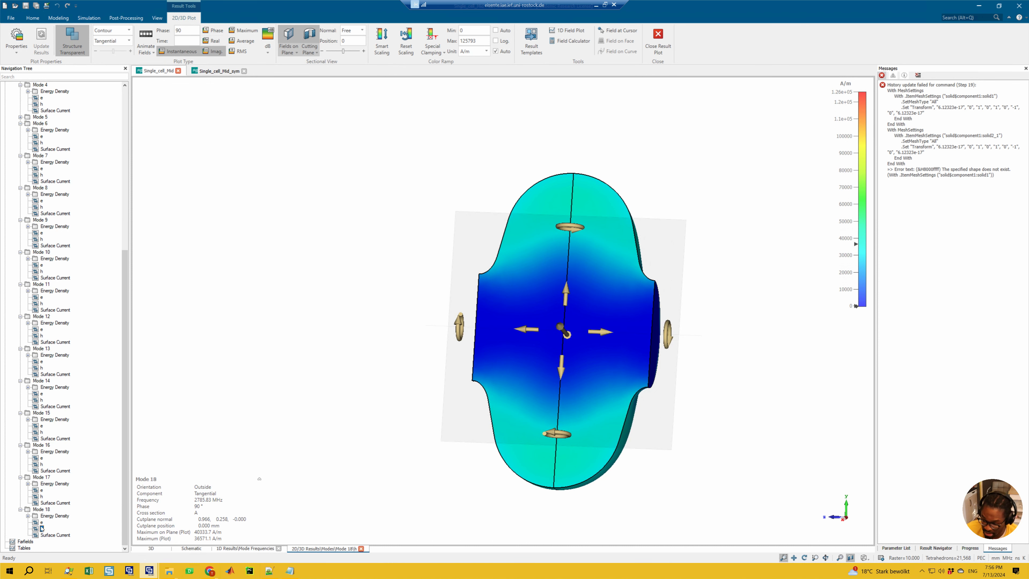
pyautogui.click(41, 522)
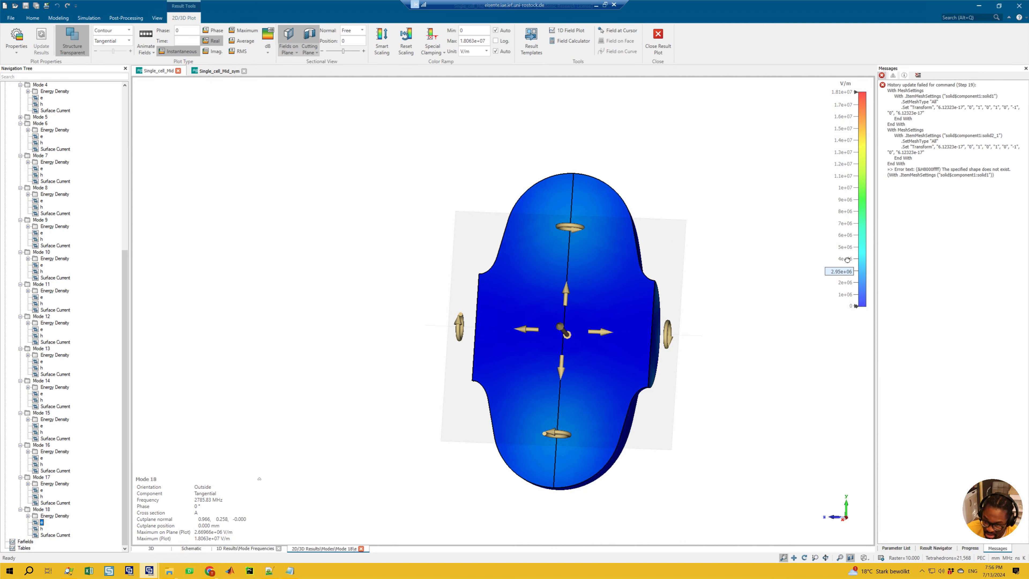
# Step: Lower the color ramp maximum to about 6.52e+06 V/m and fine-tune the cutting plane's normal to about 0.972, 0.235, 0
pyautogui.moveTo(843, 271); pyautogui.dragTo(843, 208)
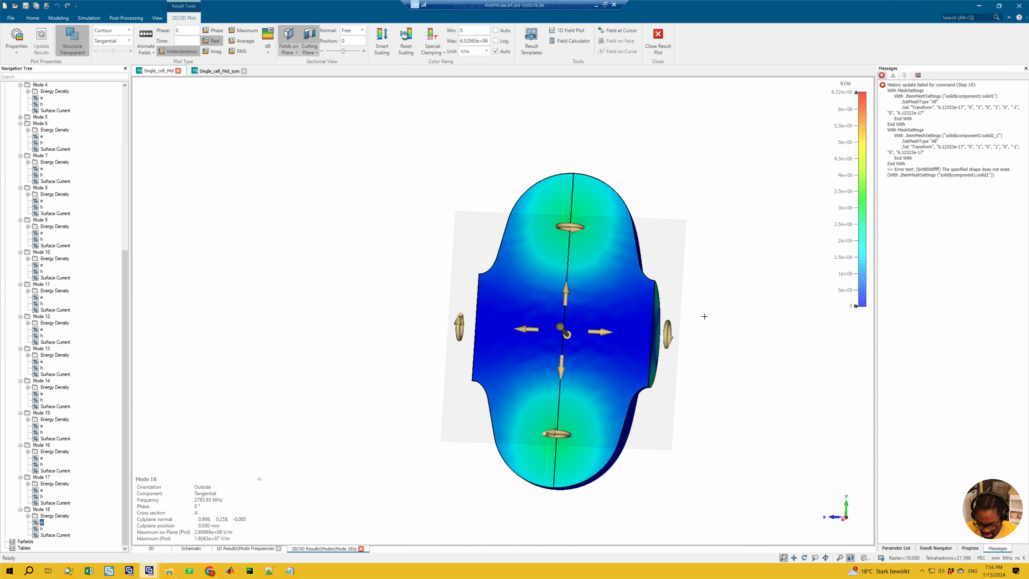
pyautogui.press('6')
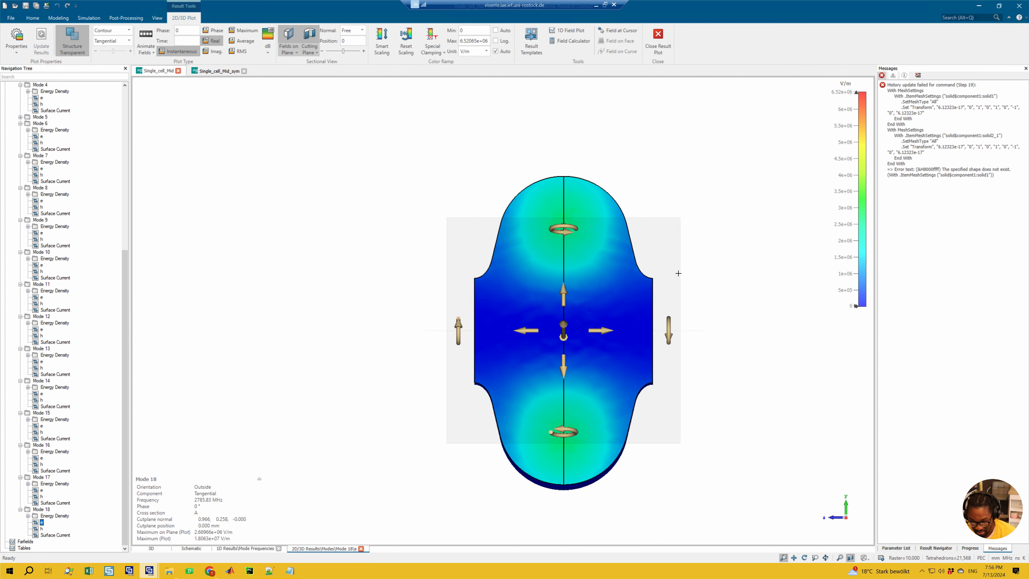
pyautogui.press('3')
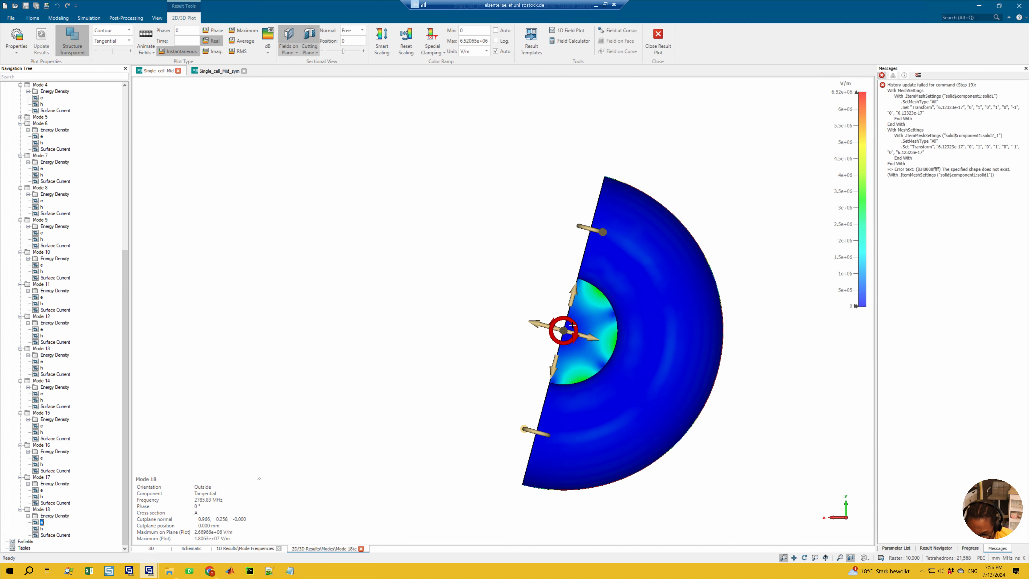
pyautogui.moveTo(572, 325); pyautogui.dragTo(572, 325)
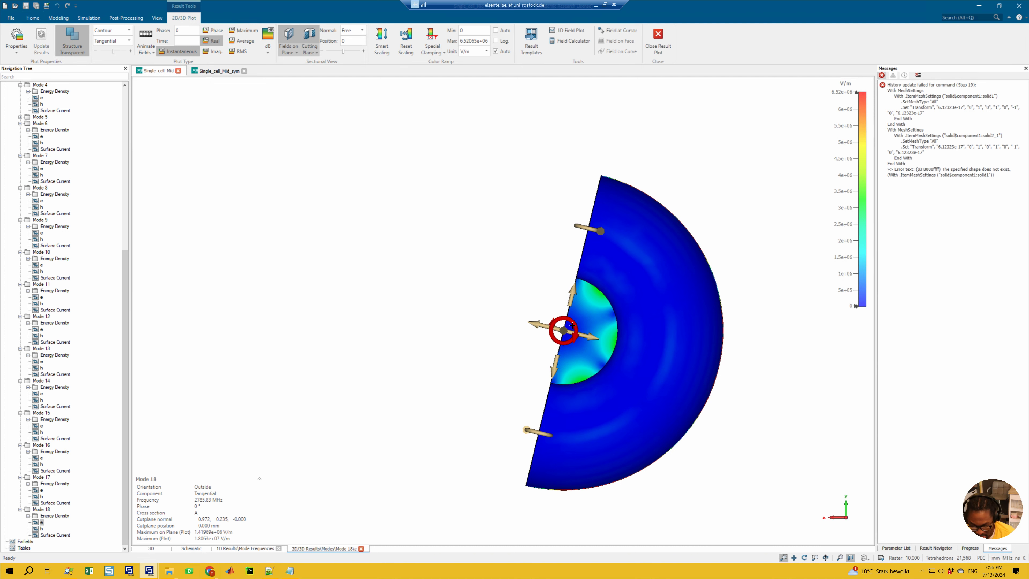
pyautogui.press('6')
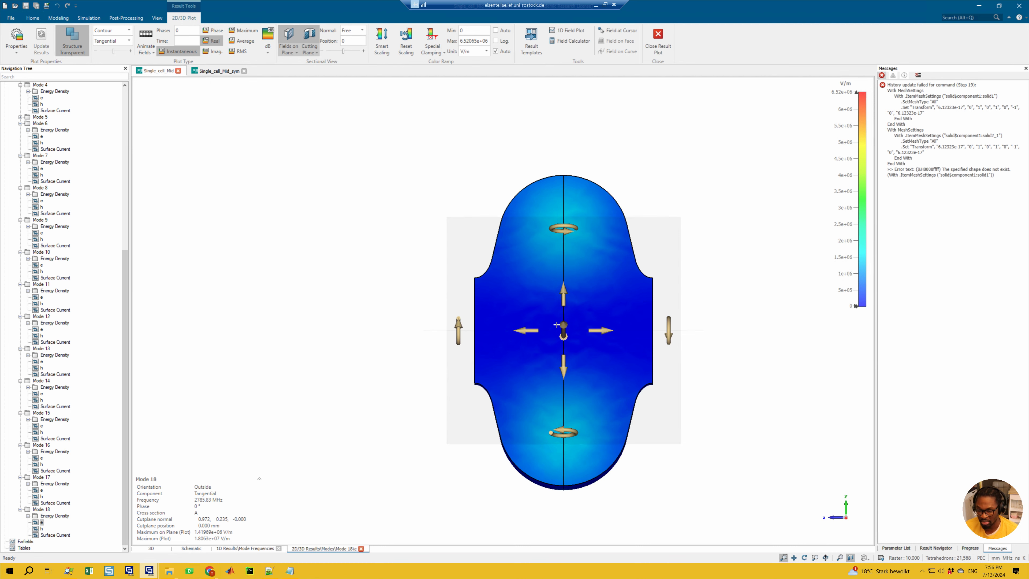
# Step: Switch to Notepad and highlight the Dipole YZ plane condition Et = 0, and return to the field plot
pyautogui.click(289, 572)
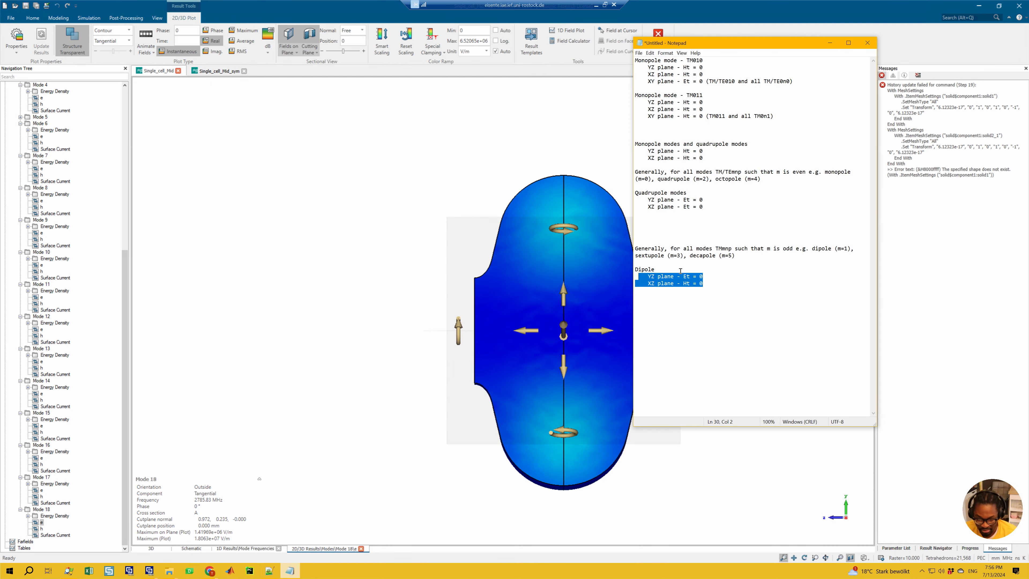
pyautogui.click(708, 279)
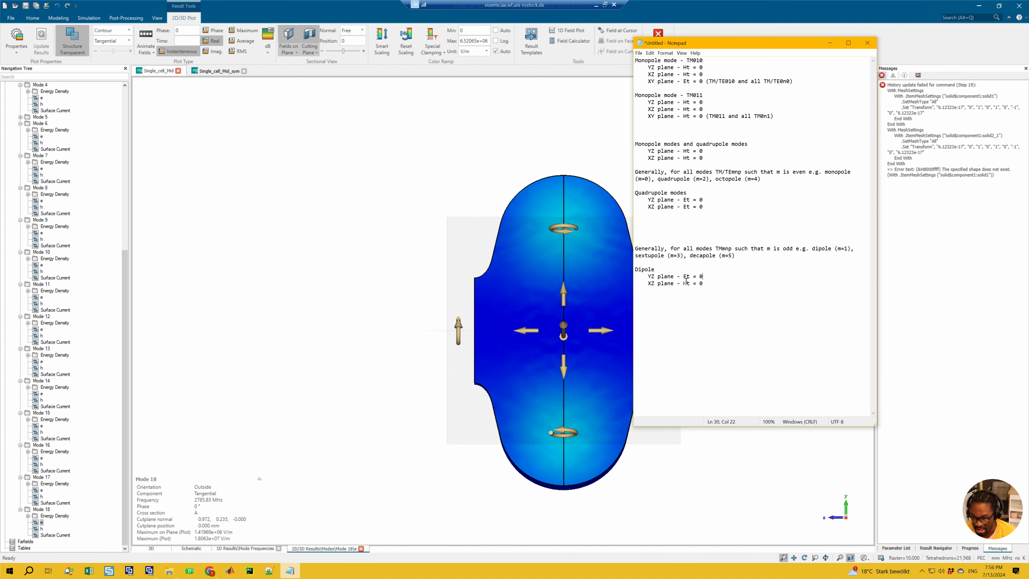
pyautogui.moveTo(705, 277); pyautogui.dragTo(650, 279)
pyautogui.click(414, 290)
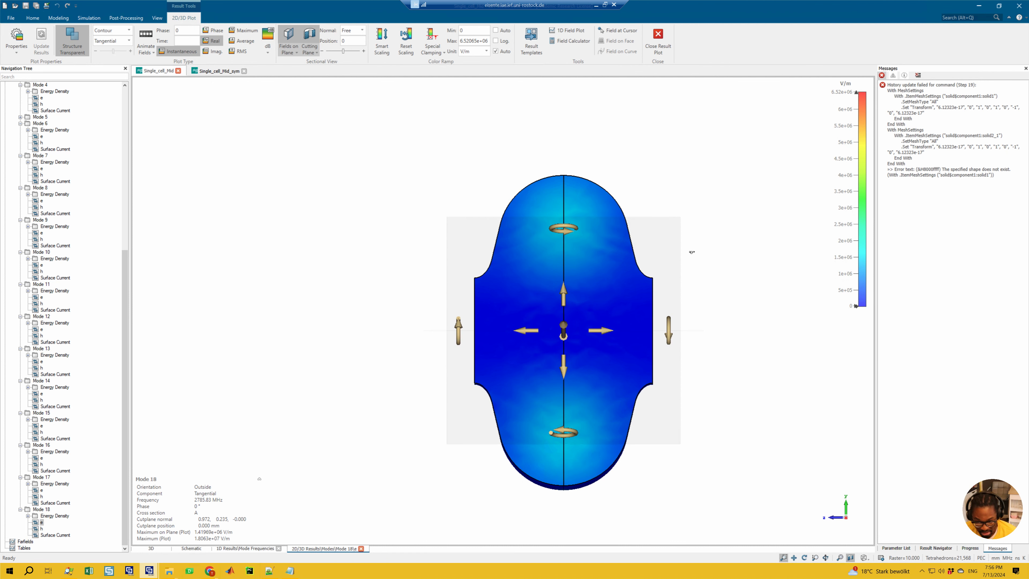
# Step: Turn off the fields on the plane and examine the sextupole pattern of Mode 18 along the z axis for its diagonal symmetry axes
pyautogui.keyDown('ctrl'); pyautogui.moveTo(637, 262); pyautogui.dragTo(511, 282); pyautogui.keyUp('ctrl')
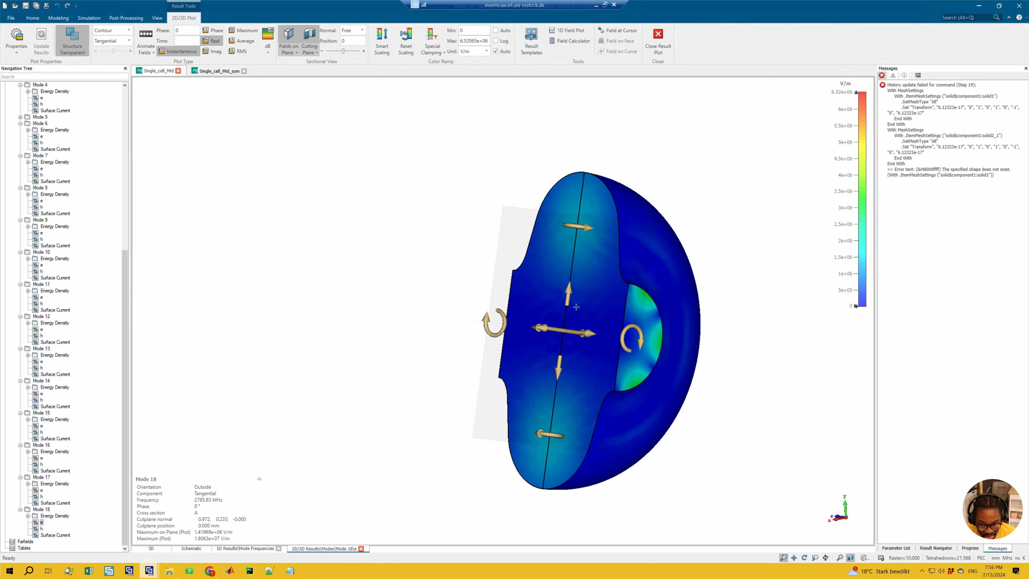
pyautogui.keyDown('ctrl'); pyautogui.moveTo(714, 259); pyautogui.dragTo(638, 255); pyautogui.keyUp('ctrl')
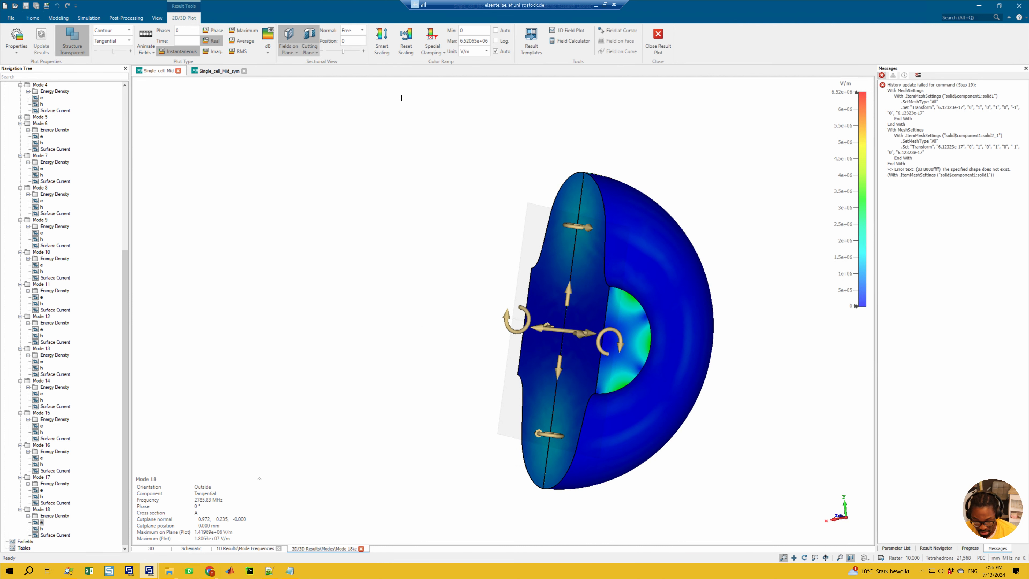
pyautogui.click(286, 37)
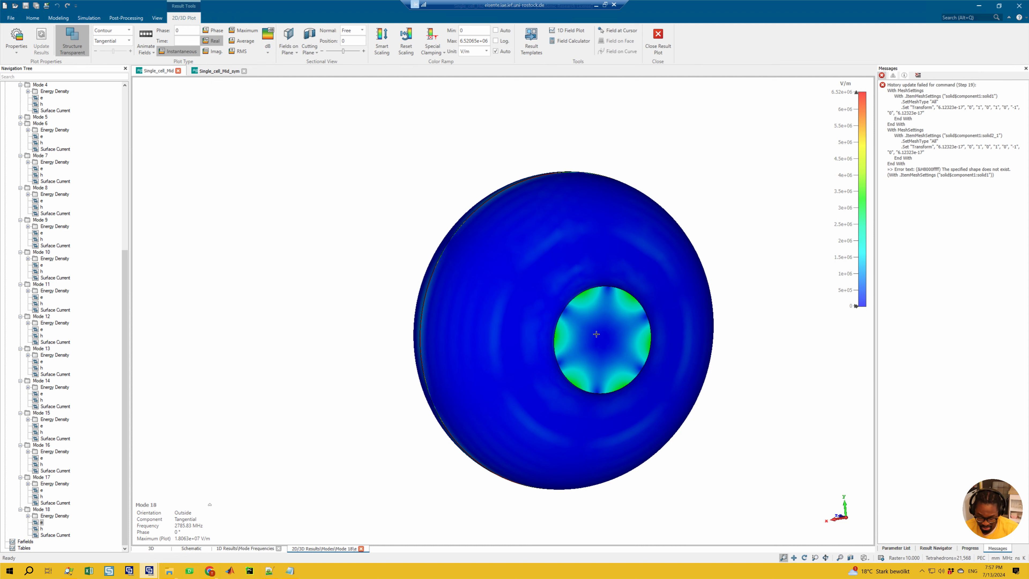
pyautogui.press('3')
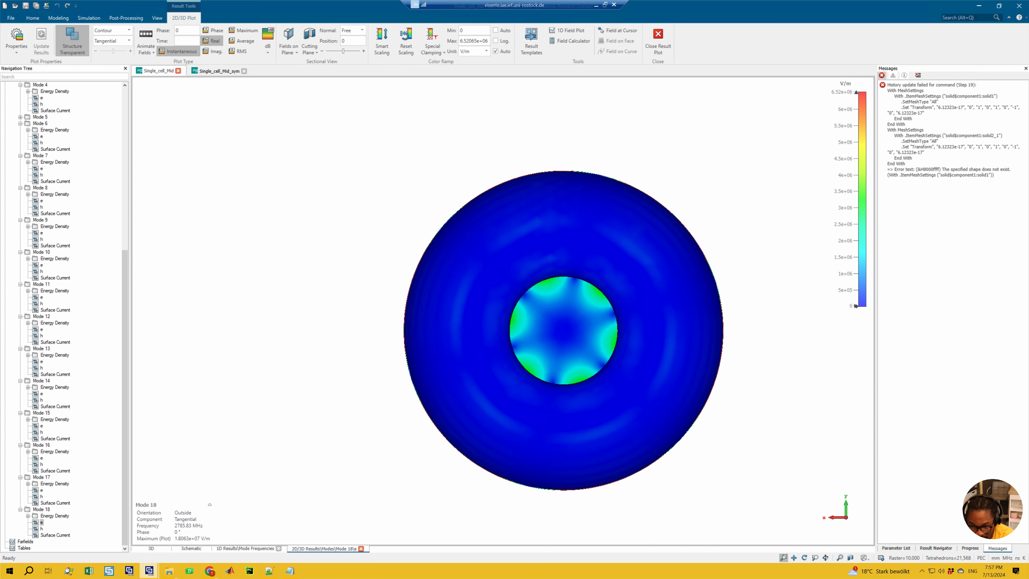
pyautogui.moveTo(564, 324); pyautogui.dragTo(518, 284)
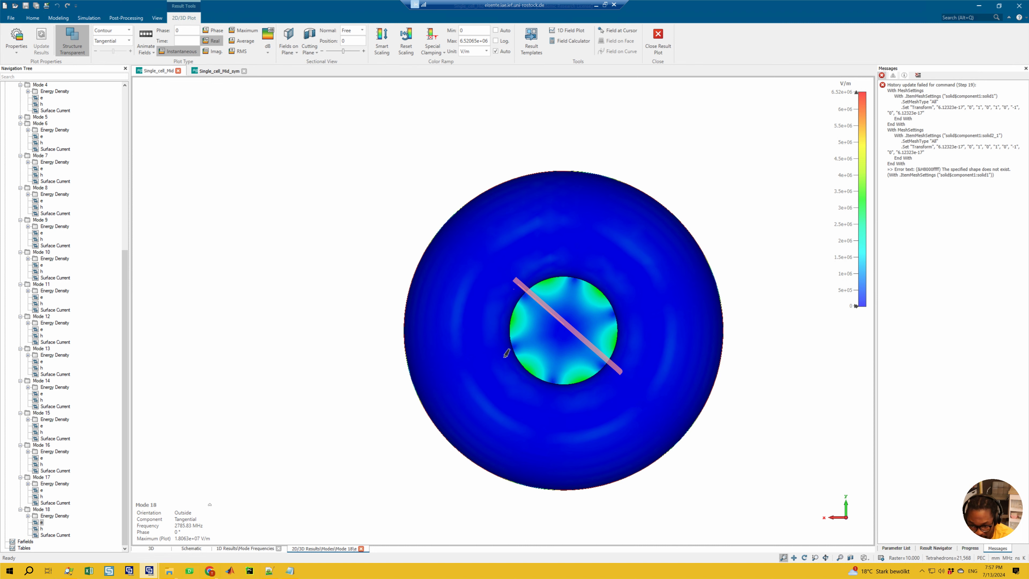
# Step: Draw pen strokes over Mode 18's sextupole pattern, thick along the remaining symmetry axes and thin along the axes midway between them
pyautogui.moveTo(500, 349)
pyautogui.mouseDown()
pyautogui.moveTo(587, 316)
pyautogui.moveTo(637, 317)
pyautogui.mouseUp()
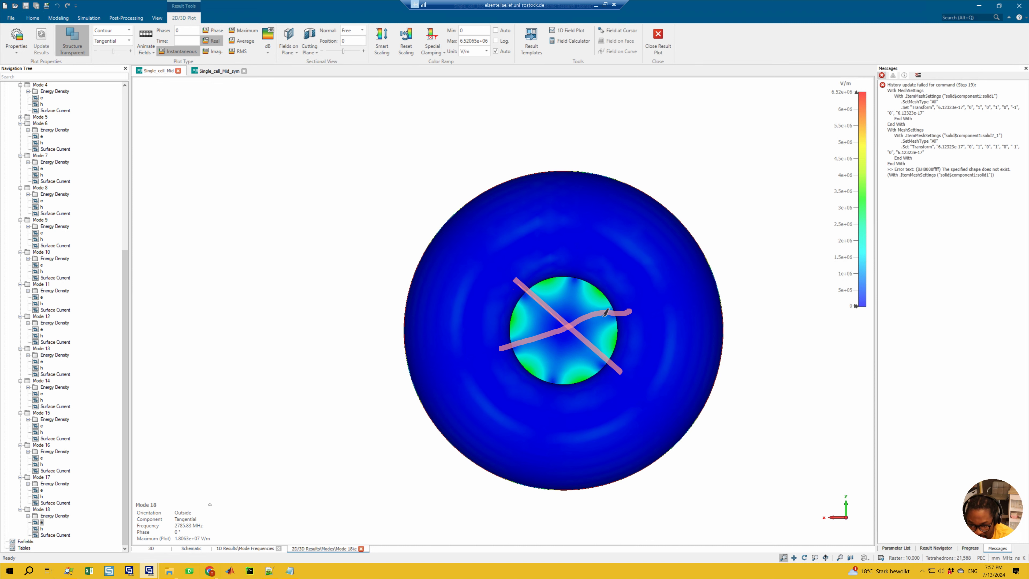
pyautogui.moveTo(551, 388); pyautogui.dragTo(579, 262)
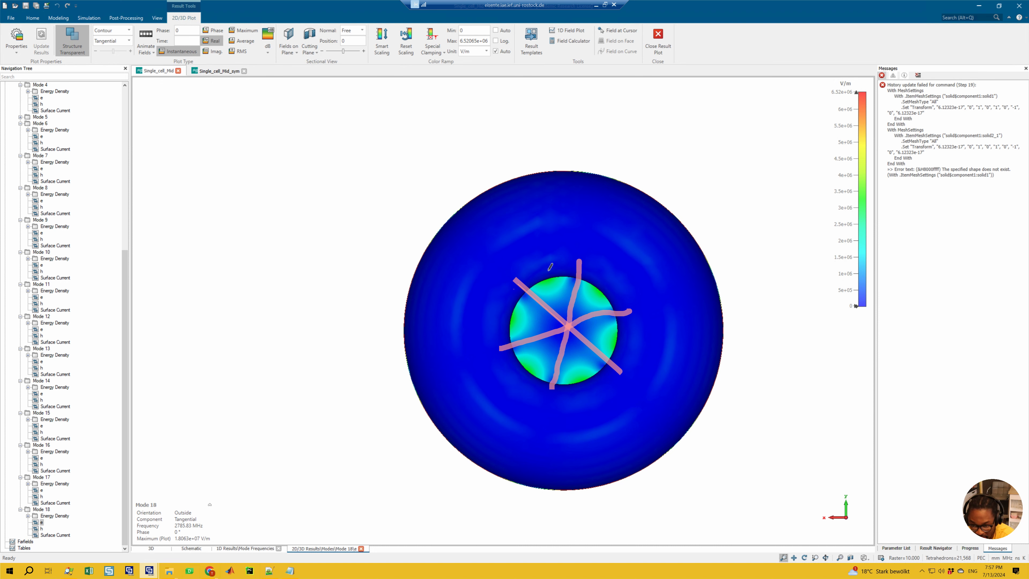
pyautogui.moveTo(542, 252); pyautogui.dragTo(586, 401)
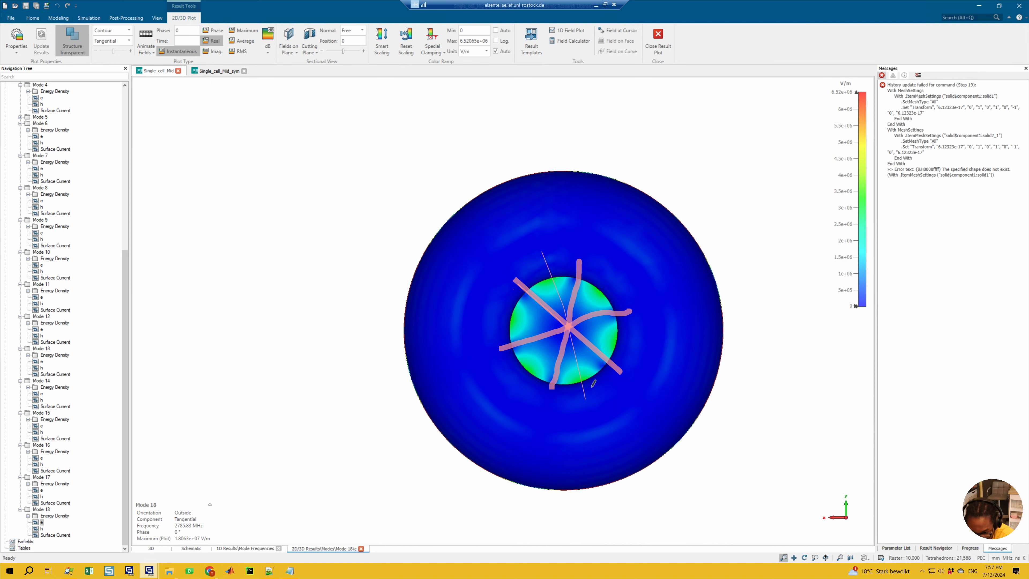
pyautogui.moveTo(620, 275); pyautogui.dragTo(513, 383)
pyautogui.moveTo(493, 308); pyautogui.dragTo(632, 345)
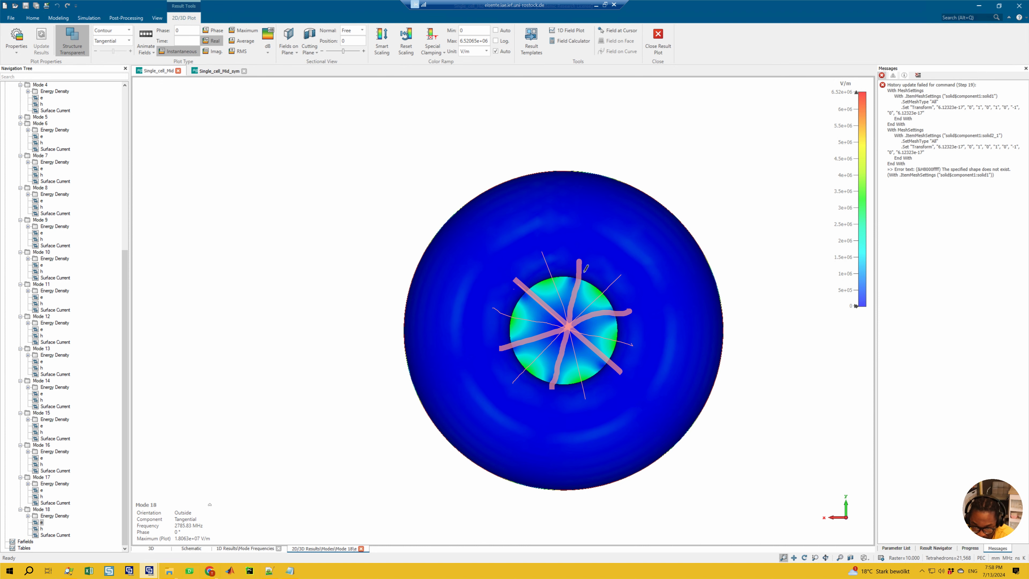
# Step: Label one thick axis Et = 0, trace over several of the marked axes, and clear all pen annotations from the plot
pyautogui.moveTo(585, 268)
pyautogui.mouseDown()
pyautogui.moveTo(577, 254)
pyautogui.moveTo(588, 266)
pyautogui.moveTo(603, 240)
pyautogui.mouseUp()
pyautogui.moveTo(598, 249); pyautogui.dragTo(646, 229)
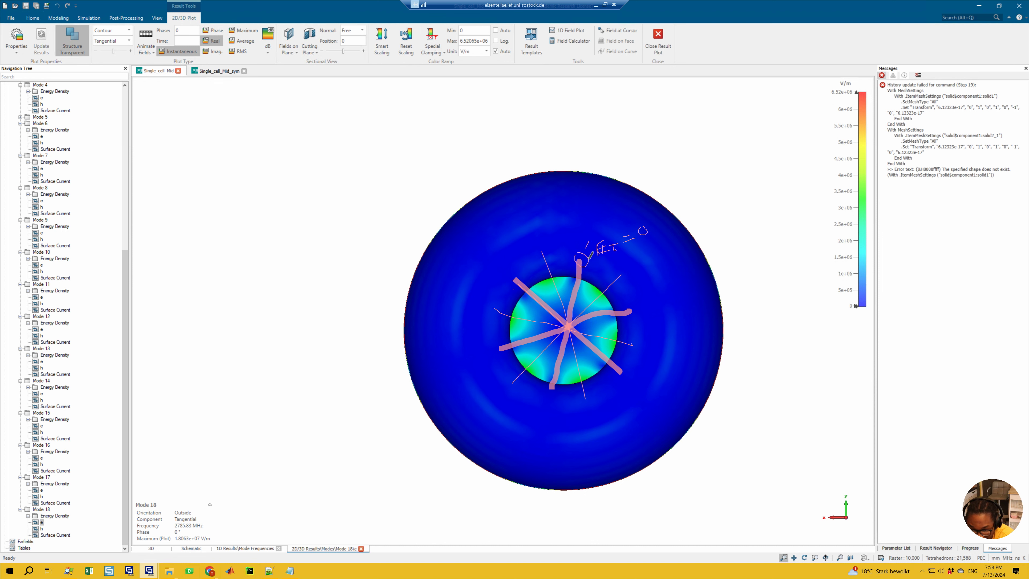
pyautogui.moveTo(589, 241); pyautogui.dragTo(582, 265)
pyautogui.moveTo(584, 251); pyautogui.dragTo(586, 278)
pyautogui.moveTo(575, 327)
pyautogui.mouseDown()
pyautogui.moveTo(644, 345)
pyautogui.moveTo(574, 331)
pyautogui.mouseUp()
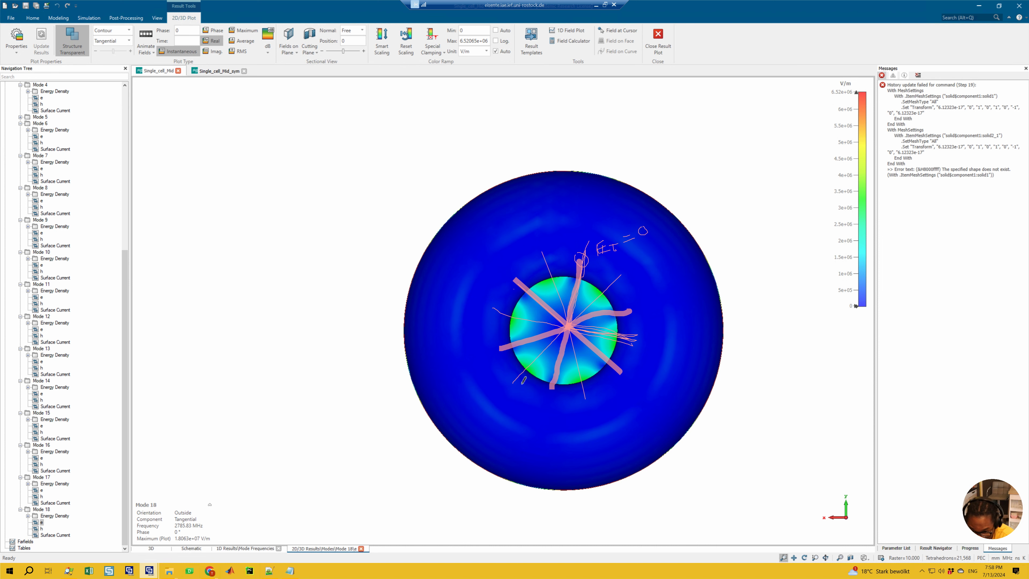
pyautogui.moveTo(519, 385)
pyautogui.mouseDown()
pyautogui.moveTo(563, 345)
pyautogui.moveTo(547, 303)
pyautogui.moveTo(518, 286)
pyautogui.mouseUp()
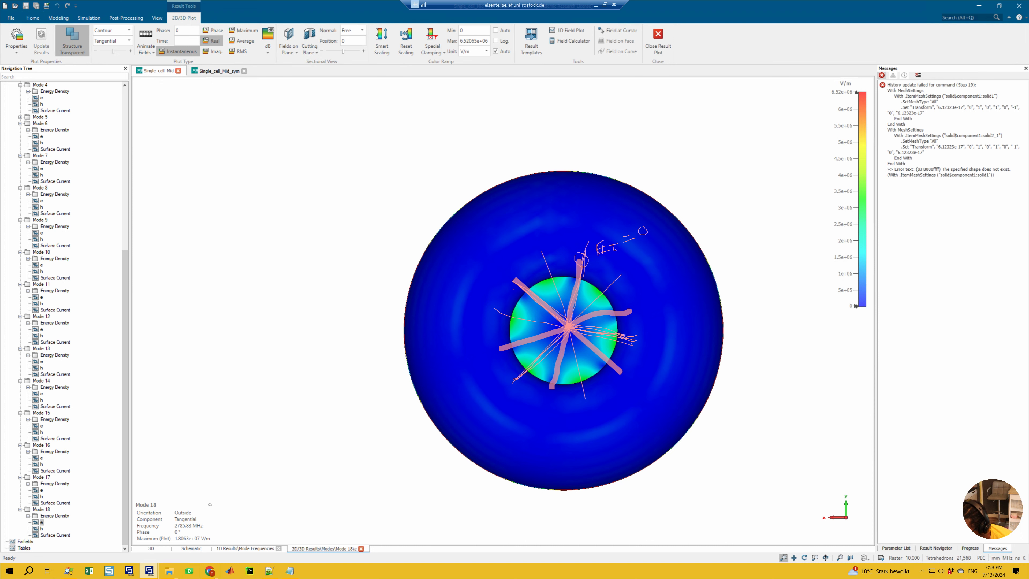
pyautogui.press('Escape')
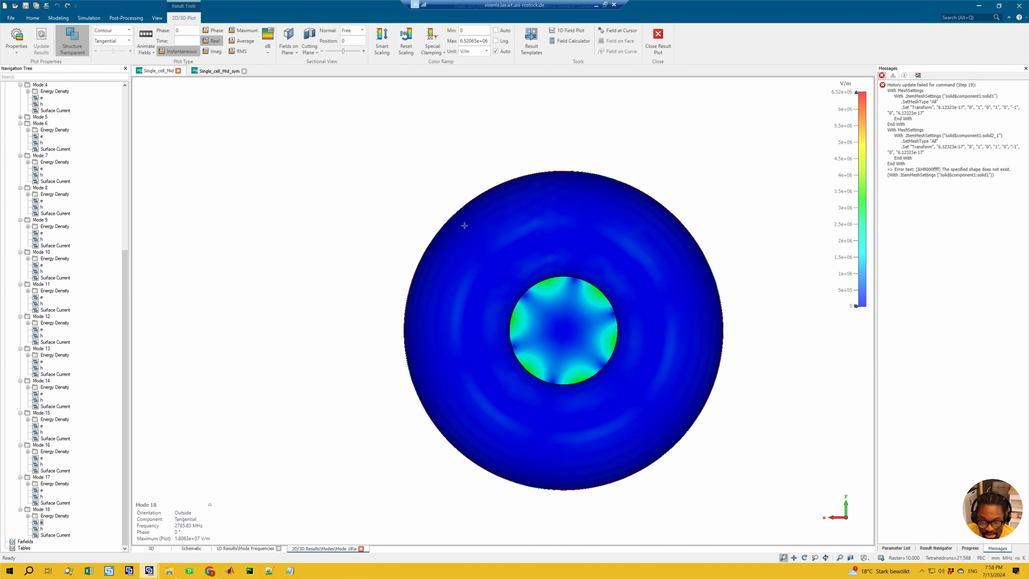
# Step: Turn the cutting plane back on for Mode 18's e field and view the tangential field on the cut face
pyautogui.click(309, 40)
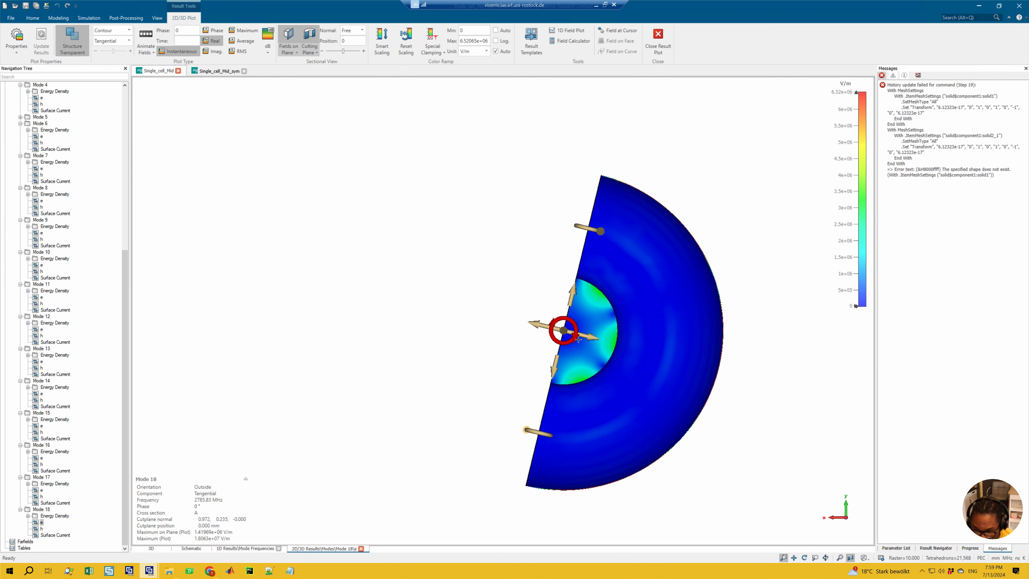
pyautogui.keyDown('ctrl'); pyautogui.moveTo(614, 314); pyautogui.dragTo(593, 309); pyautogui.keyUp('ctrl')
pyautogui.scroll(5, 593, 309)
pyautogui.press('6')
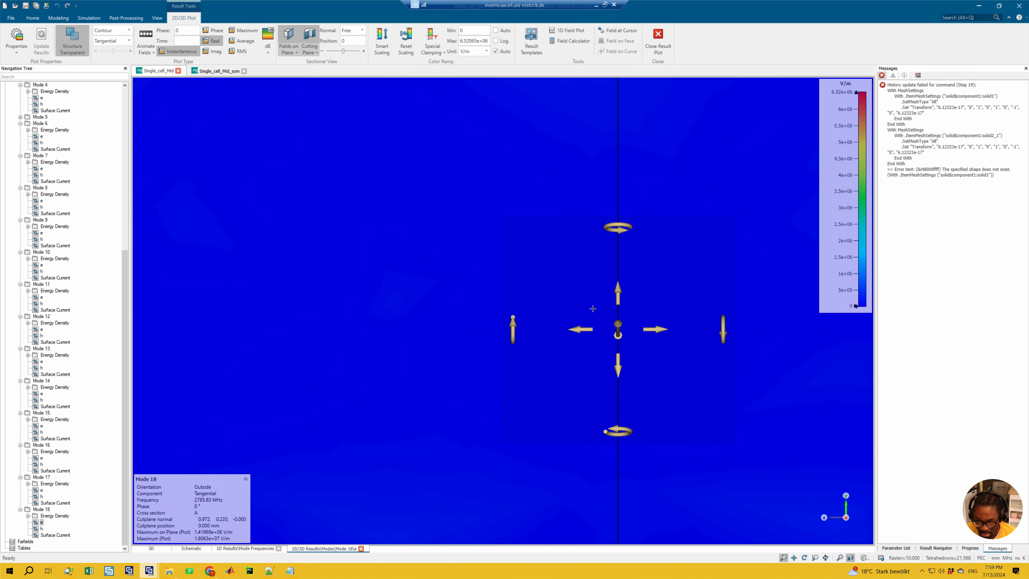
pyautogui.scroll(-4, 592, 308)
pyautogui.press('3')
pyautogui.scroll(-4, 606, 295)
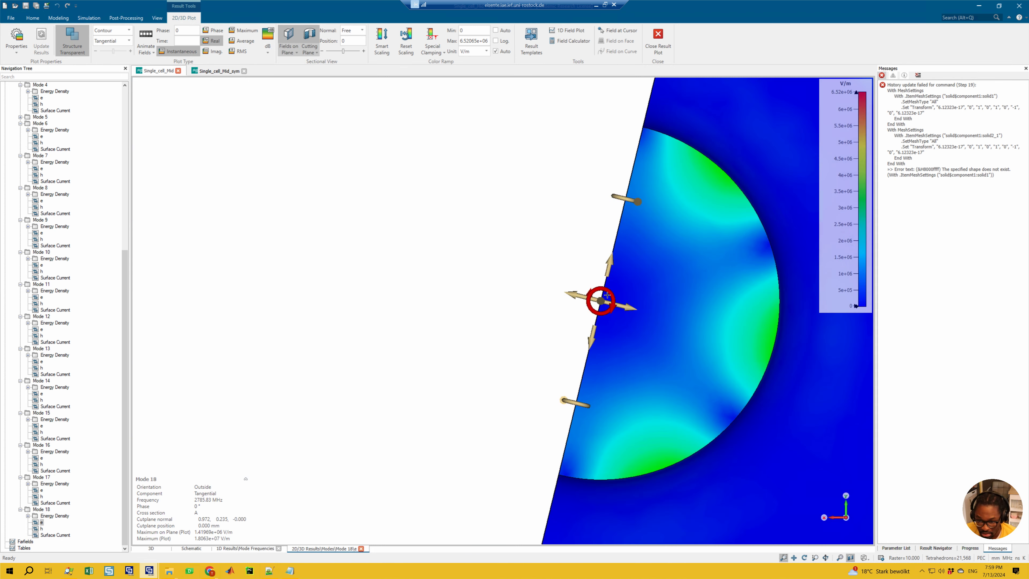
pyautogui.scroll(-3, 607, 295)
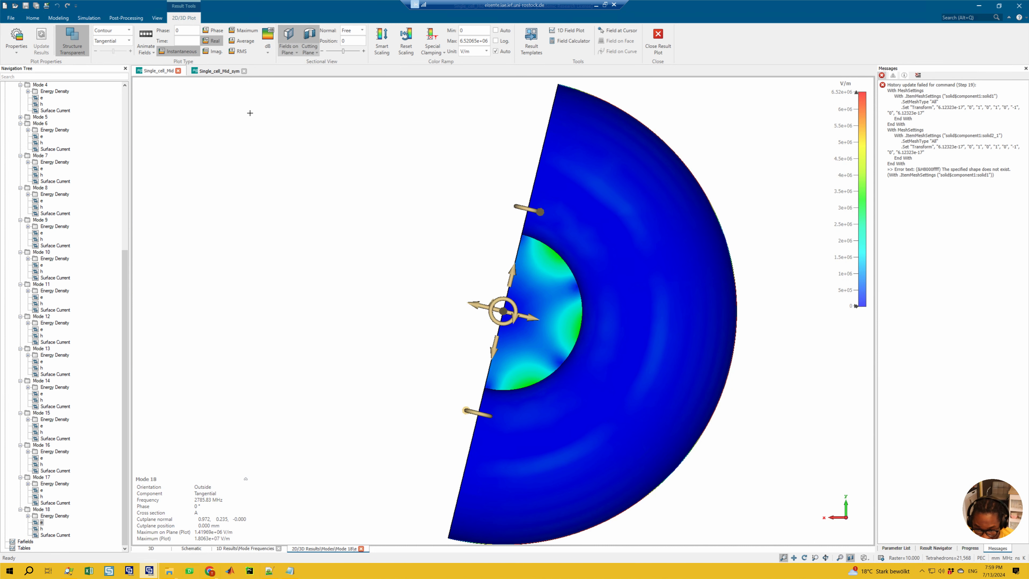
pyautogui.click(286, 52)
pyautogui.click(290, 70)
pyautogui.click(291, 70)
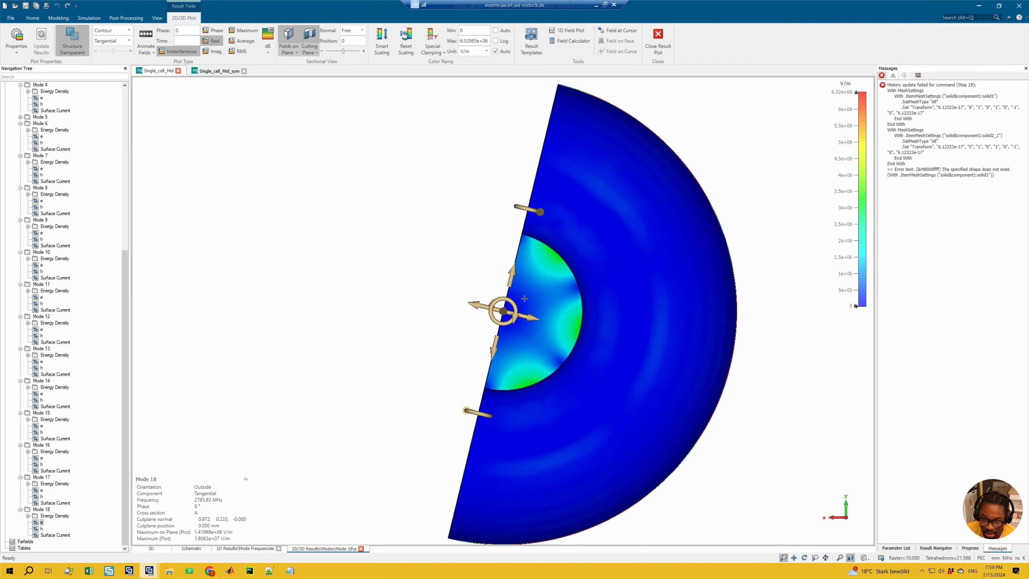
pyautogui.moveTo(529, 300); pyautogui.dragTo(516, 320)
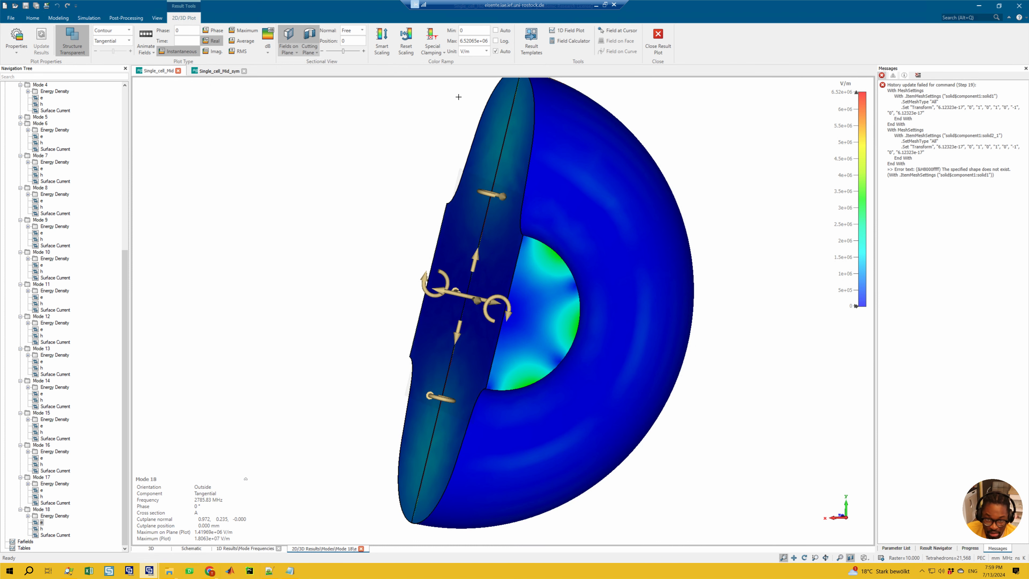
# Step: Reset the cutting plane's normal to X and rotate it about the z axis to a normal of about 0.759, 0.652, 0
pyautogui.click(352, 30)
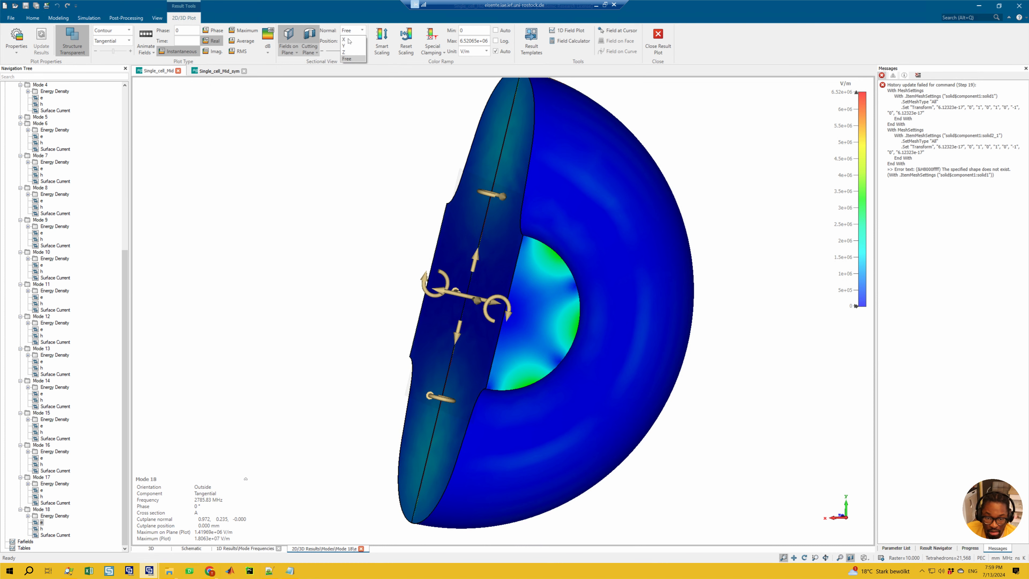
pyautogui.click(348, 52)
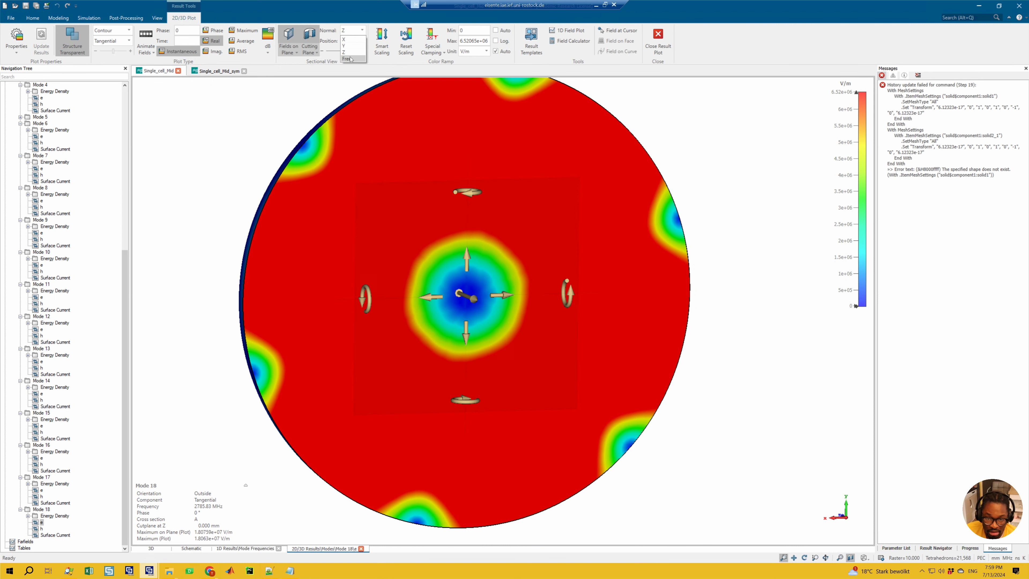
pyautogui.click(352, 31)
pyautogui.click(349, 39)
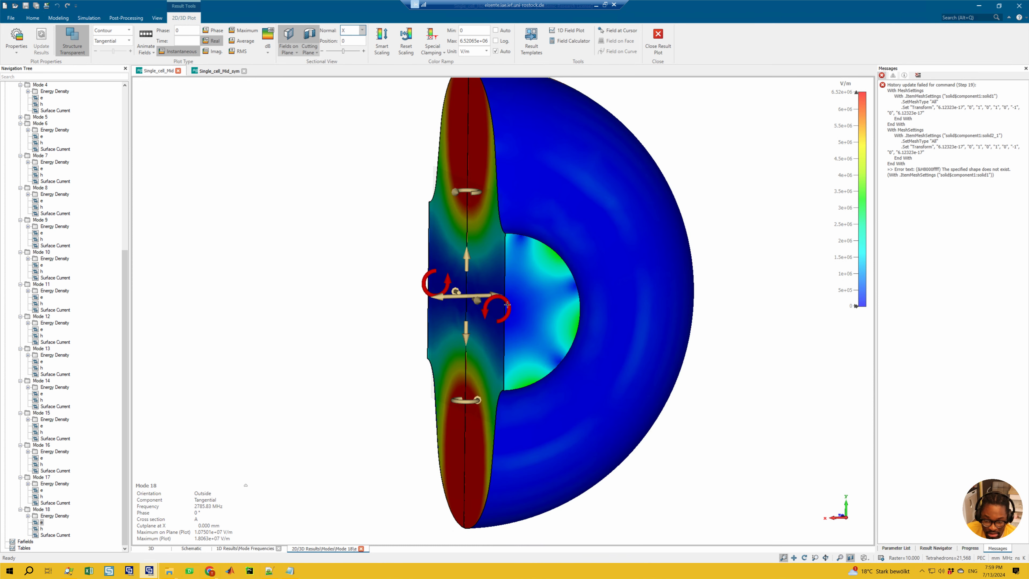
pyautogui.moveTo(505, 302); pyautogui.dragTo(470, 270)
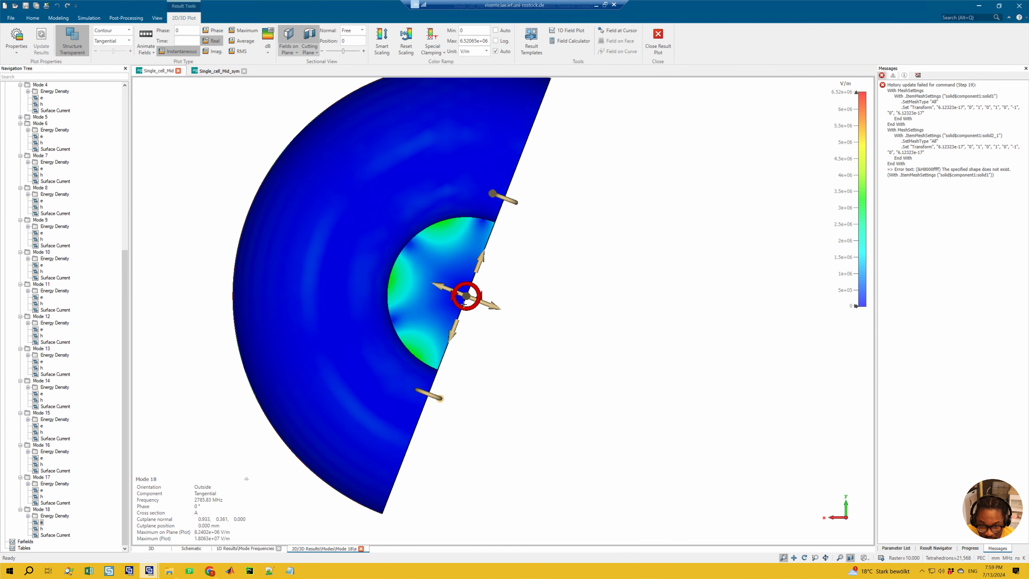
pyautogui.moveTo(470, 295); pyautogui.dragTo(476, 291)
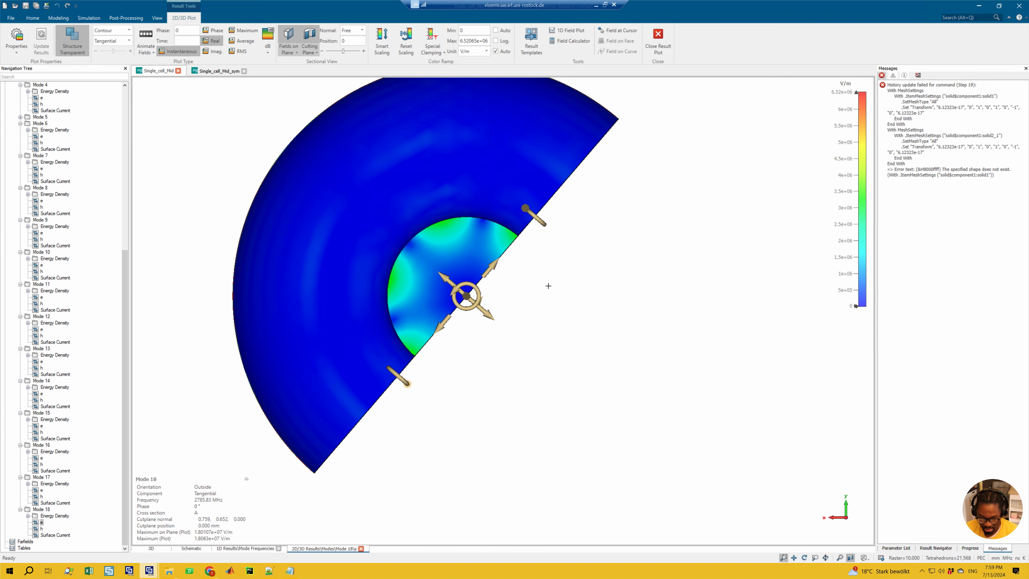
# Step: Examine Mode 18's tangential e field on the rotated cut face and display its h field for comparison
pyautogui.keyDown('ctrl'); pyautogui.moveTo(723, 308); pyautogui.dragTo(601, 271); pyautogui.keyUp('ctrl')
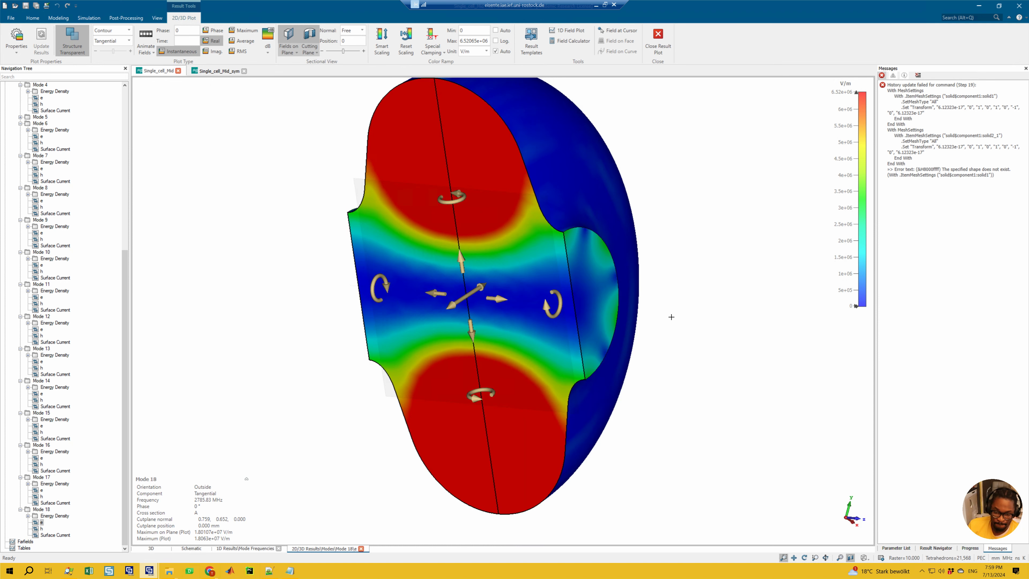
pyautogui.keyDown('ctrl'); pyautogui.moveTo(685, 308); pyautogui.dragTo(188, 220); pyautogui.keyUp('ctrl')
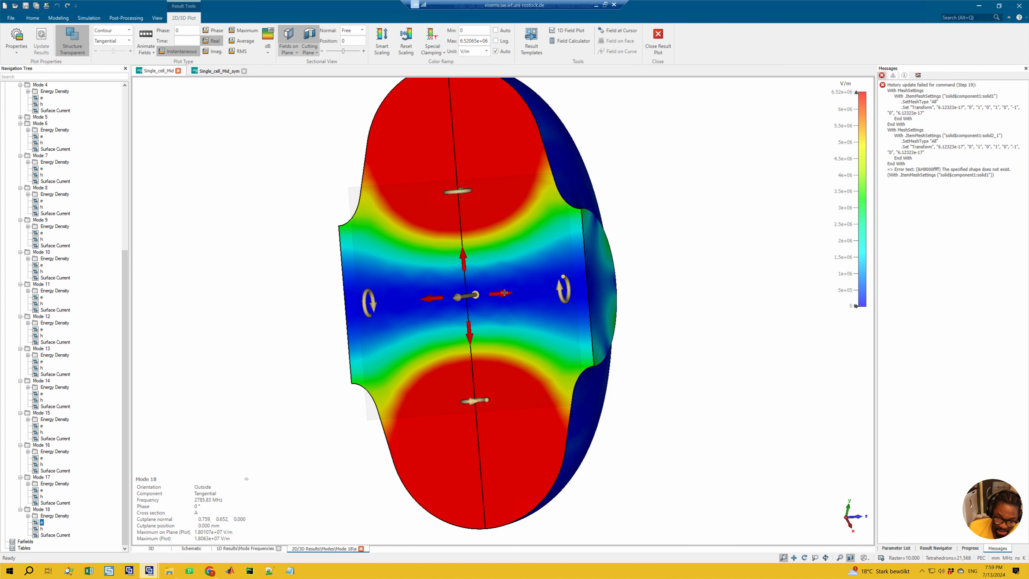
pyautogui.keyDown('ctrl'); pyautogui.moveTo(648, 292); pyautogui.dragTo(678, 290); pyautogui.keyUp('ctrl')
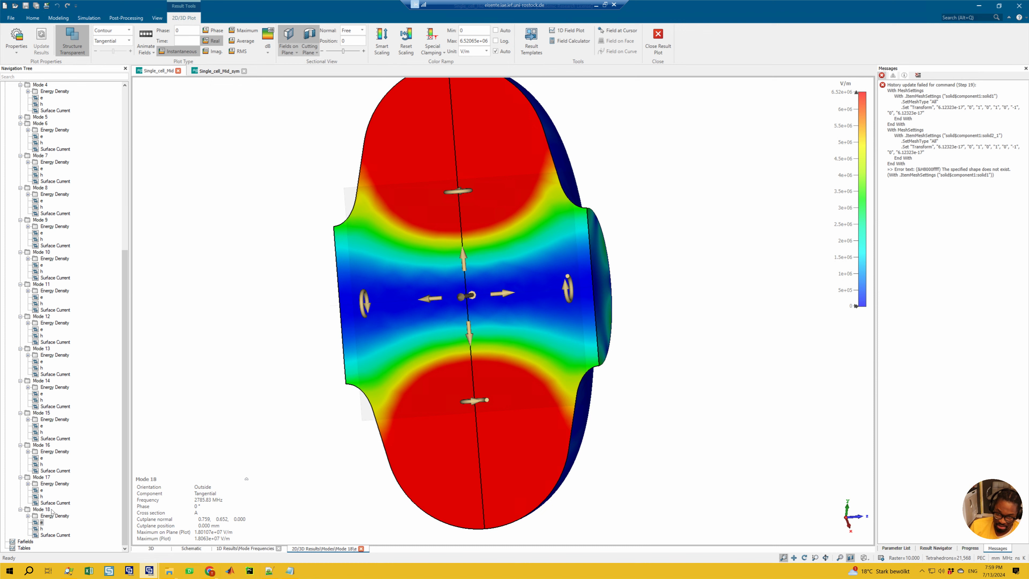
pyautogui.click(42, 528)
pyautogui.scroll(-3, 442, 254)
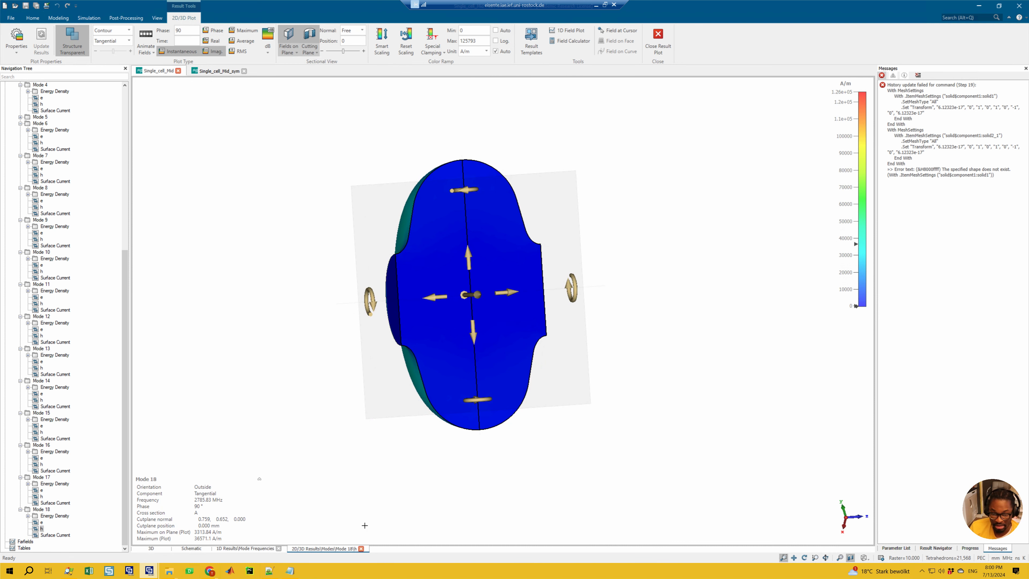
# Step: Switch to Notepad and highlight the Dipole XZ plane condition, the decapole (m=5) entry, and both Dipole plane conditions in turn
pyautogui.click(290, 572)
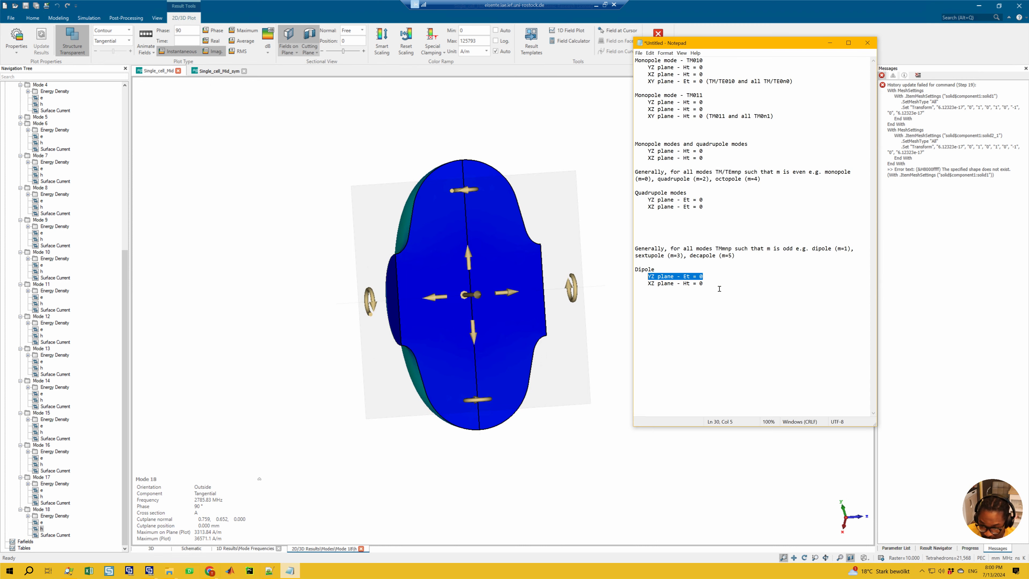
pyautogui.click(708, 288)
pyautogui.moveTo(697, 289); pyautogui.dragTo(649, 283)
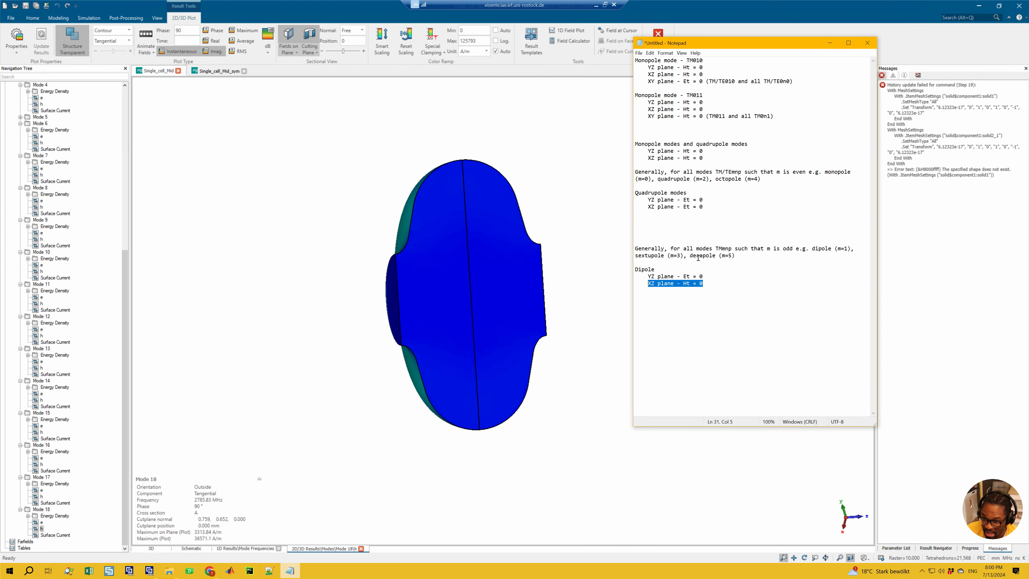
pyautogui.moveTo(690, 256); pyautogui.dragTo(745, 259)
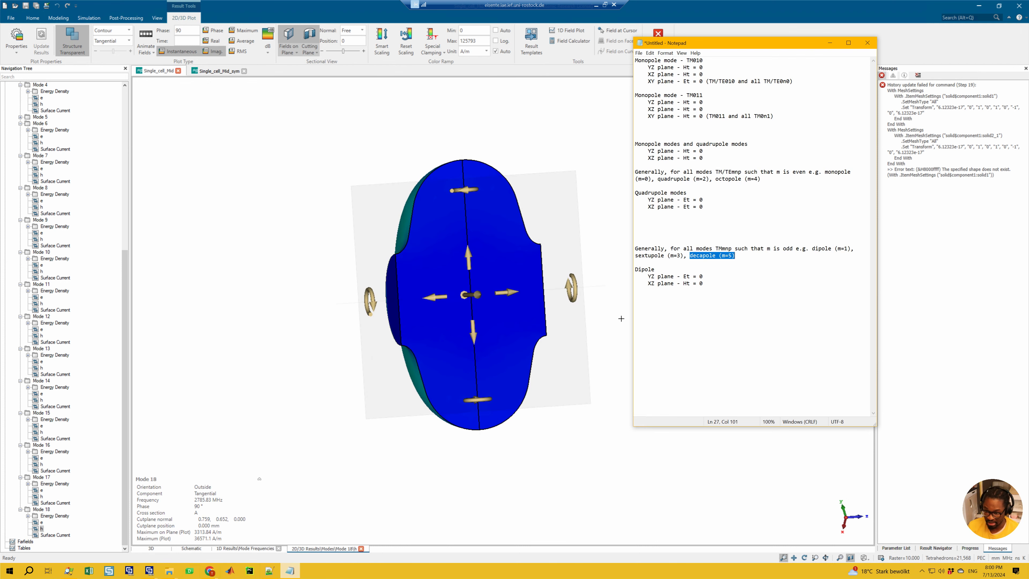
pyautogui.moveTo(709, 290); pyautogui.dragTo(651, 279)
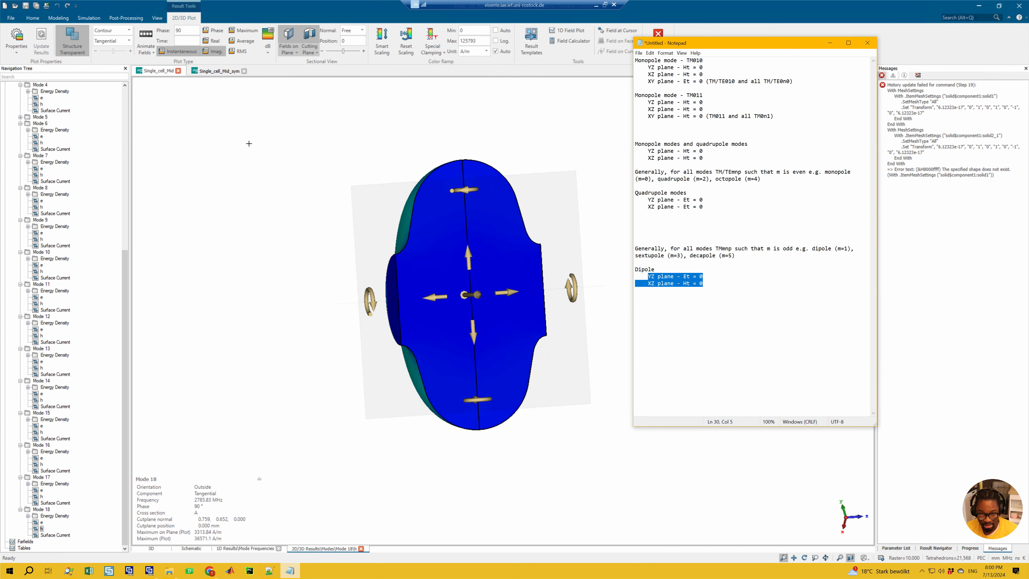
# Step: Show the Single_cell_Mid_sym project, and switch to File Explorer to duplicate Single_cell_Mid_sym.cst in the Symmetry_Planes folder
pyautogui.click(208, 71)
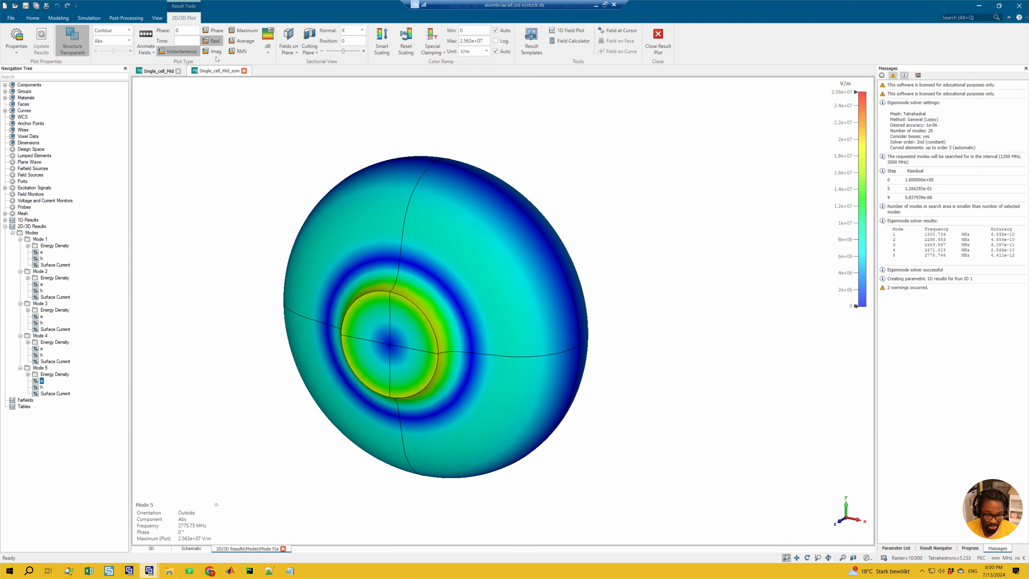
pyautogui.moveTo(168, 570)
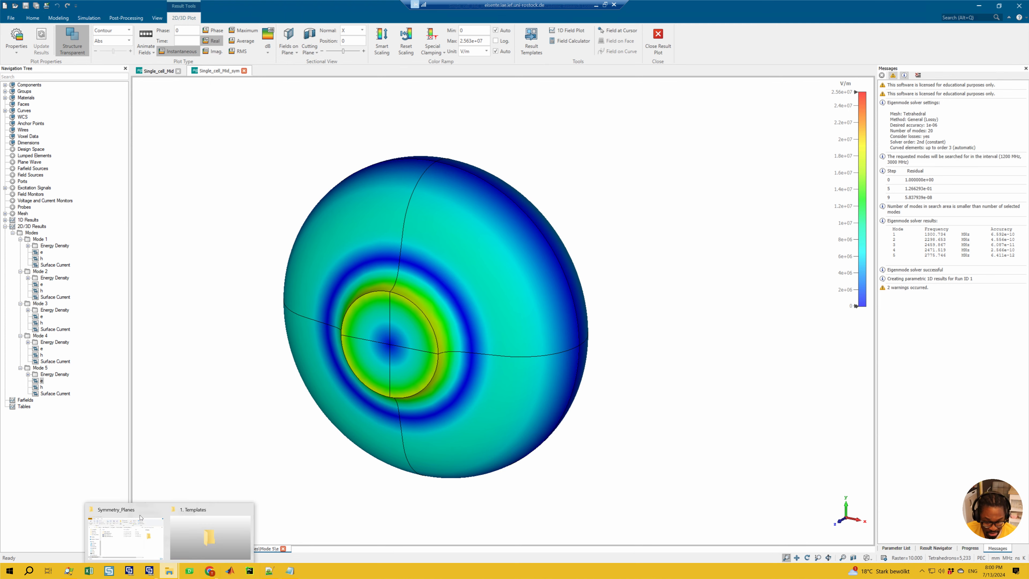
pyautogui.click(123, 540)
pyautogui.click(512, 341)
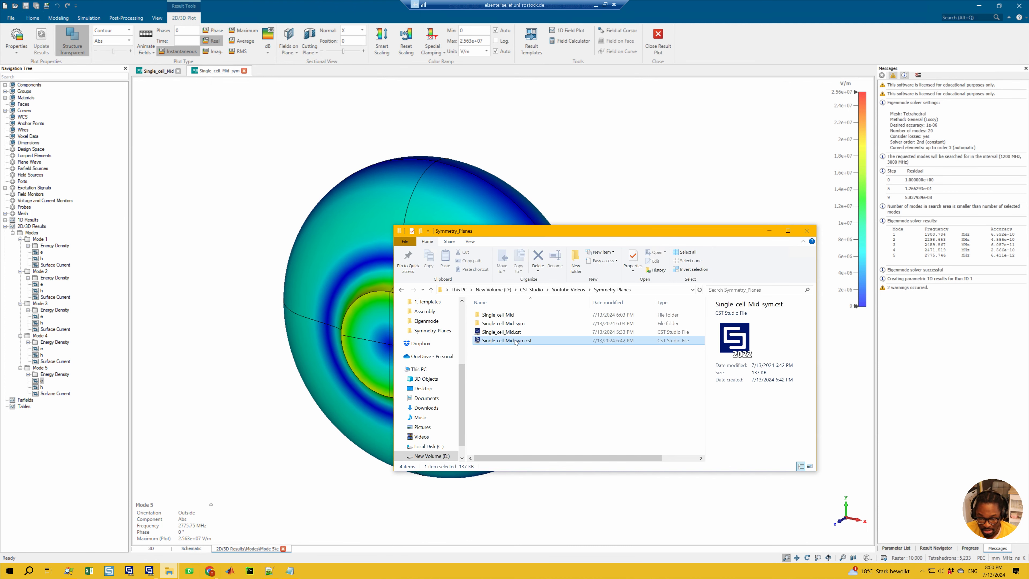
pyautogui.hotkey('ctrl', 'c')
pyautogui.hotkey('ctrl', 'v')
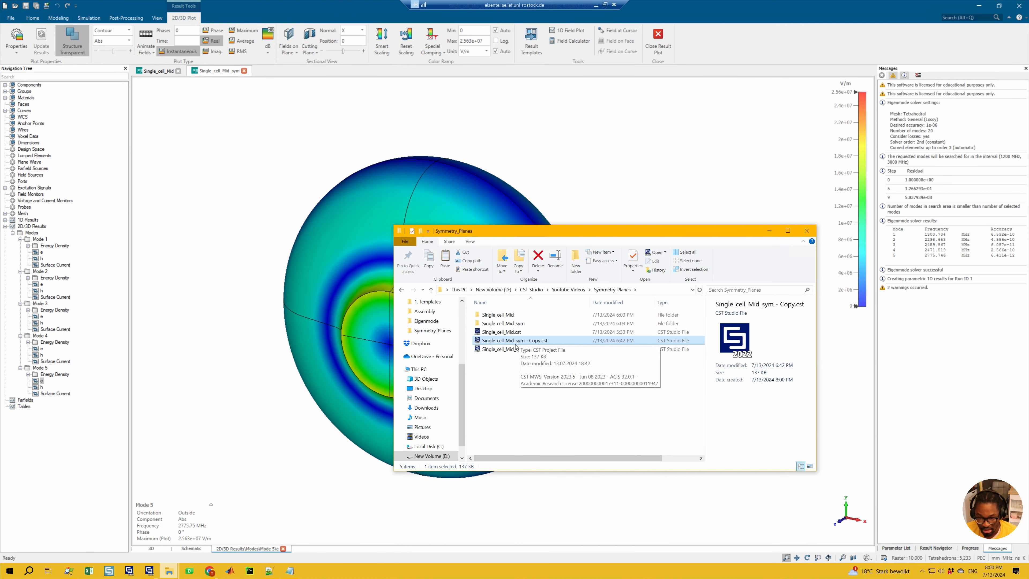
# Step: Rename the copied project file as Single_cell_Mid_sym_m_odd.cst
pyautogui.click(524, 344)
pyautogui.click(527, 343)
pyautogui.moveTo(527, 344); pyautogui.dragTo(543, 345)
pyautogui.write('_m')
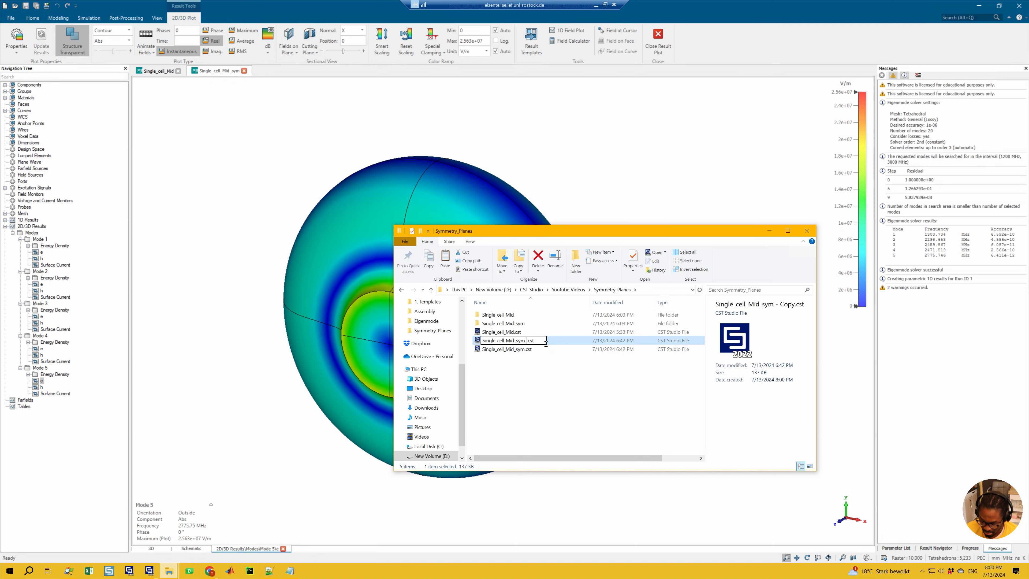
pyautogui.write('_')
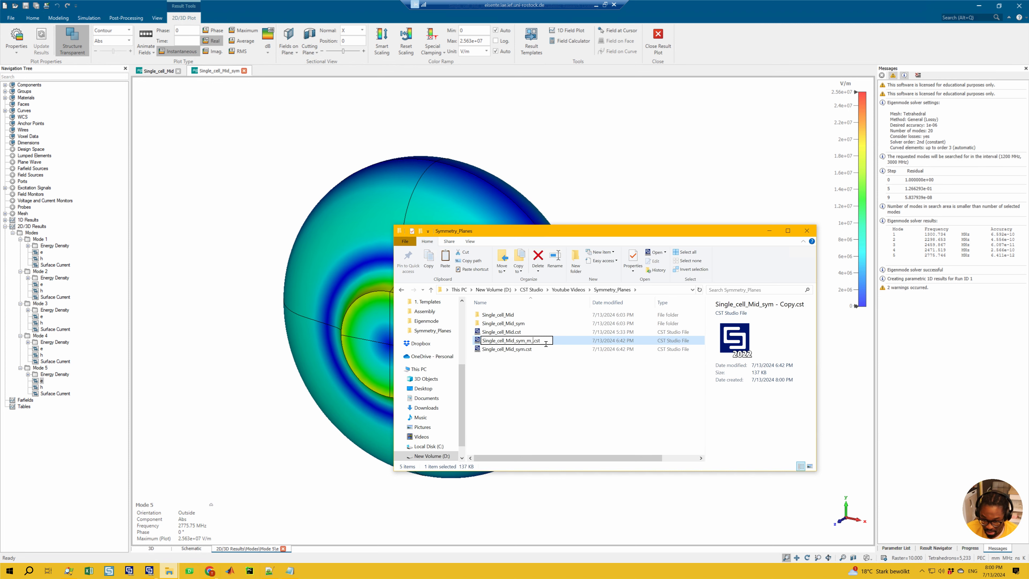
pyautogui.write('odd')
pyautogui.press('Return')
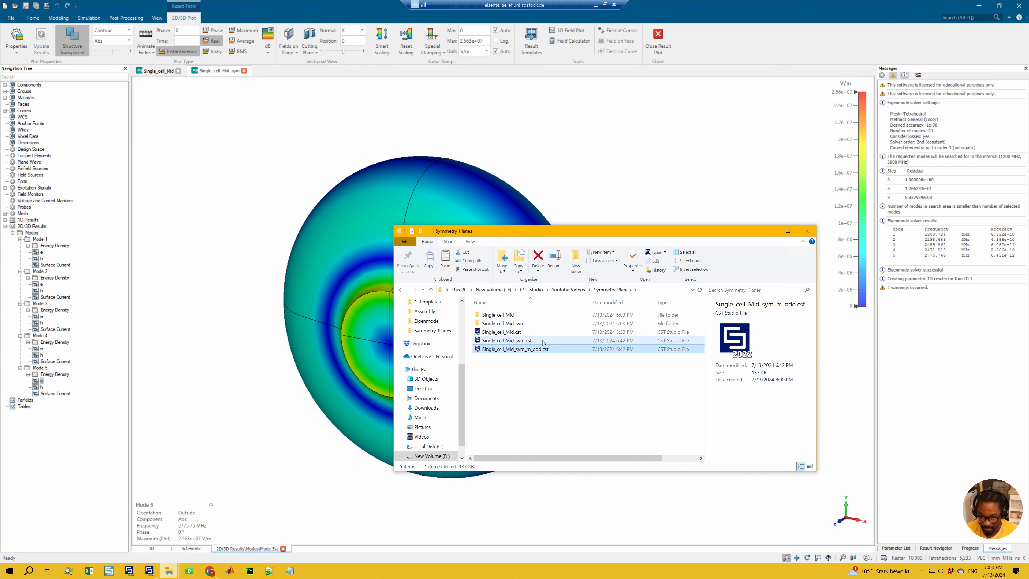
pyautogui.click(533, 350)
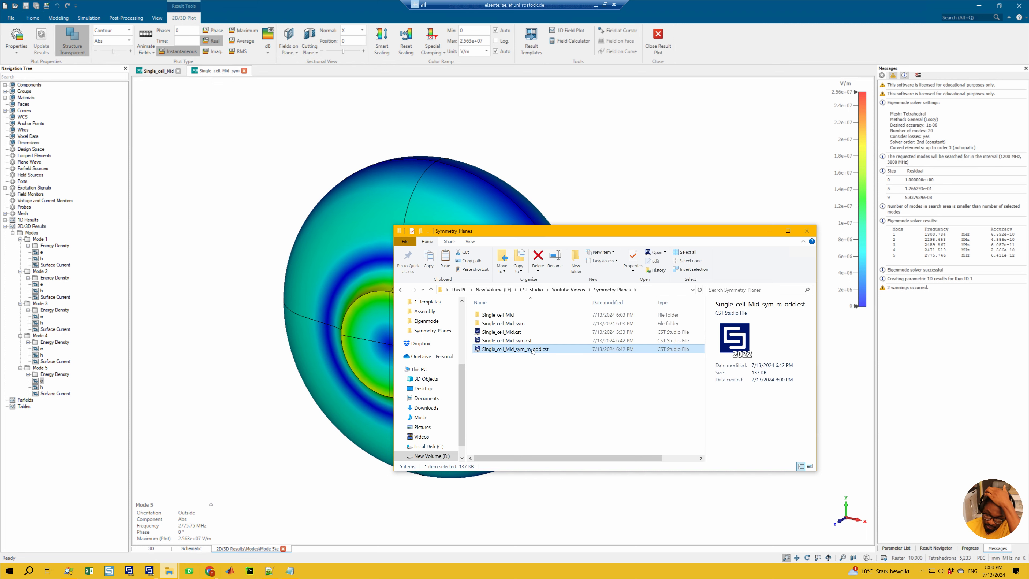
# Step: Open the copied project Single_cell_Mid_sym_m_odd.cst with CST DESIGN ENVIRONMENT 2023
pyautogui.click(504, 370)
pyautogui.rightClick(529, 351)
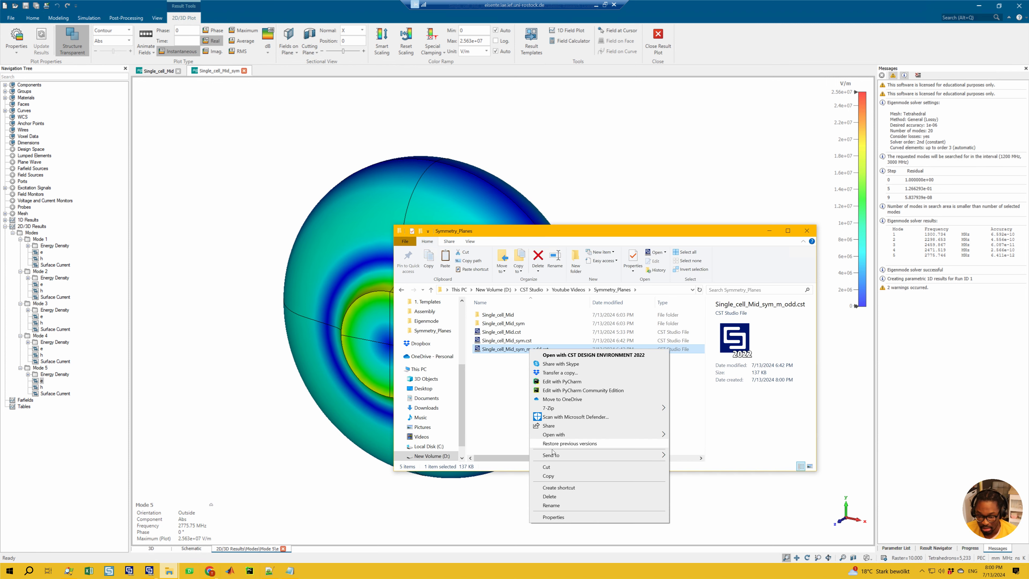
pyautogui.moveTo(631, 434)
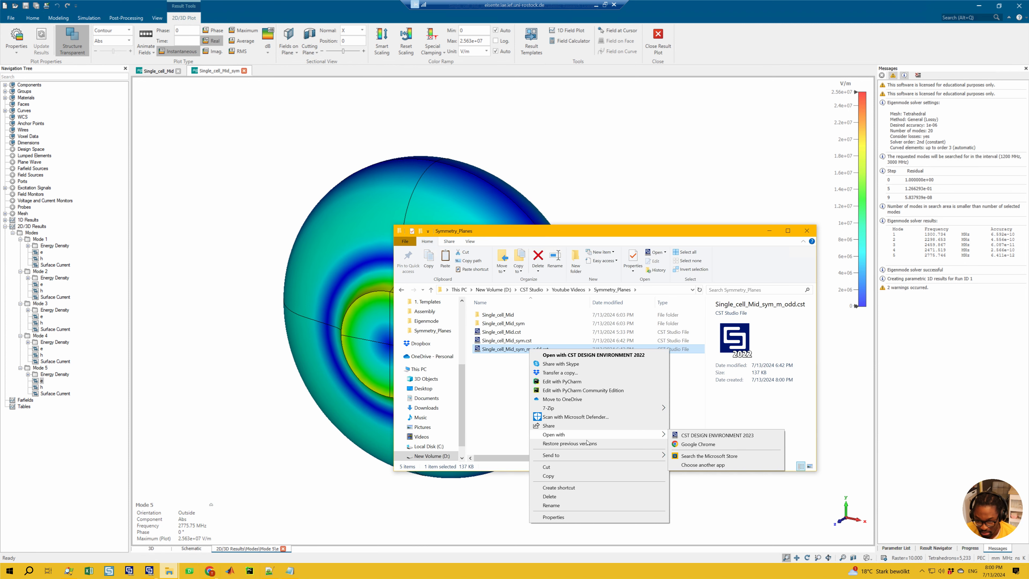
pyautogui.click(693, 436)
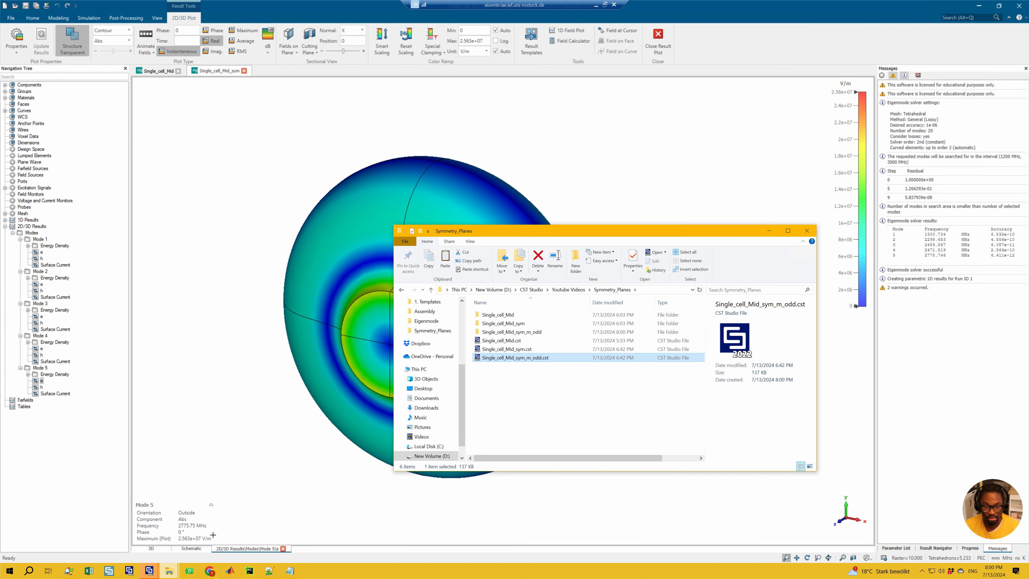
# Step: Bring up the CST window containing the Single_cell_Mid_sym_m_odd project and save the project
pyautogui.click(149, 571)
pyautogui.click(182, 529)
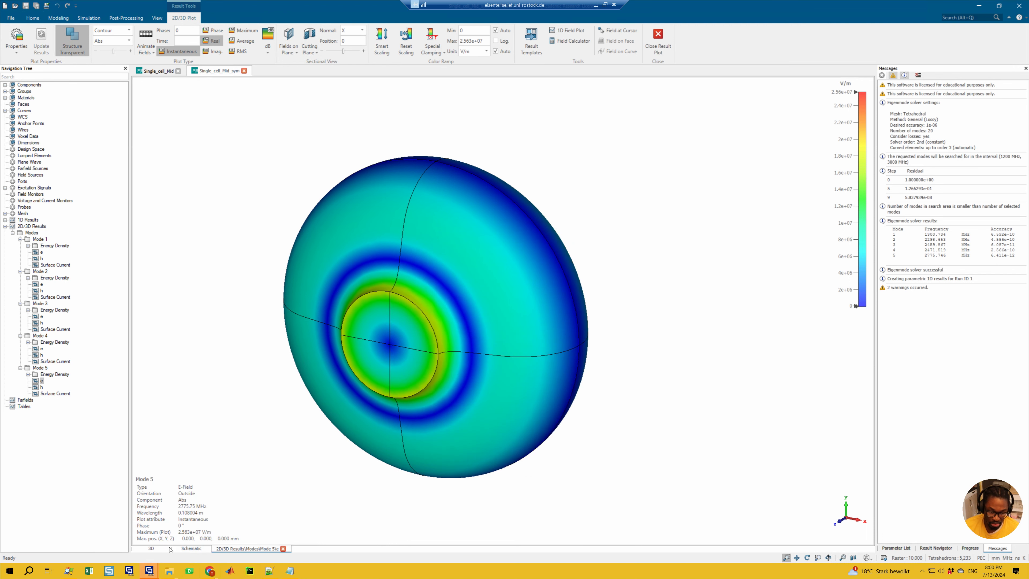
pyautogui.click(149, 574)
pyautogui.click(123, 532)
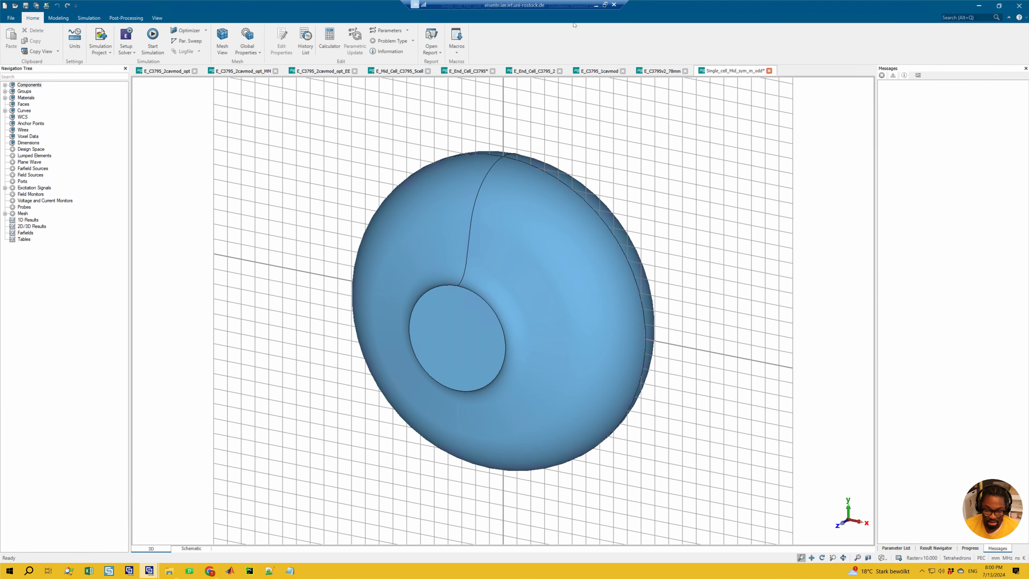
pyautogui.hotkey('ctrl', 's')
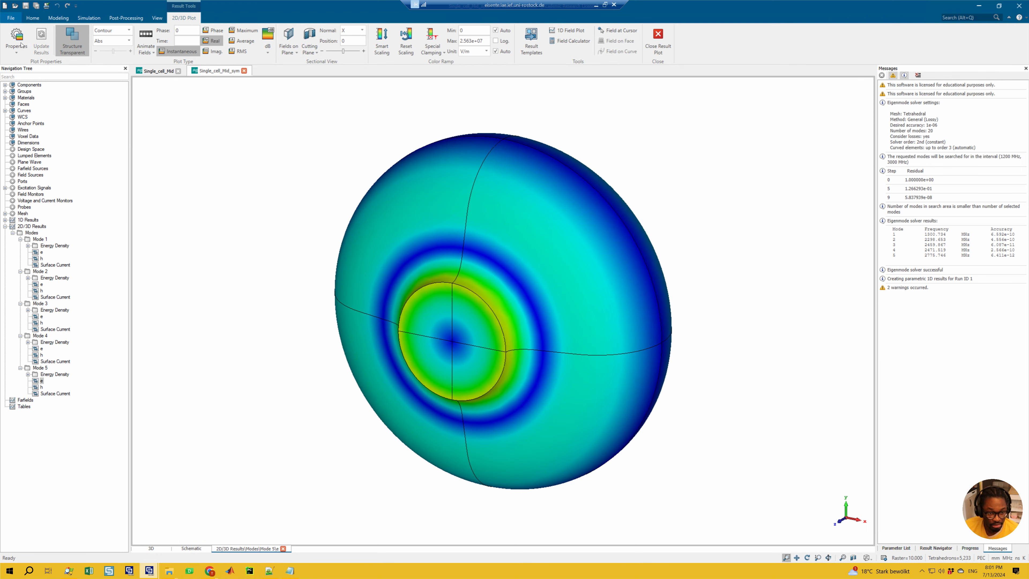
# Step: Open the recent project Single_cell_Mid_sym_m_odd.cst alongside the Single_cell_Mid and Single_cell_Mid_sym projects
pyautogui.click(11, 17)
pyautogui.click(20, 120)
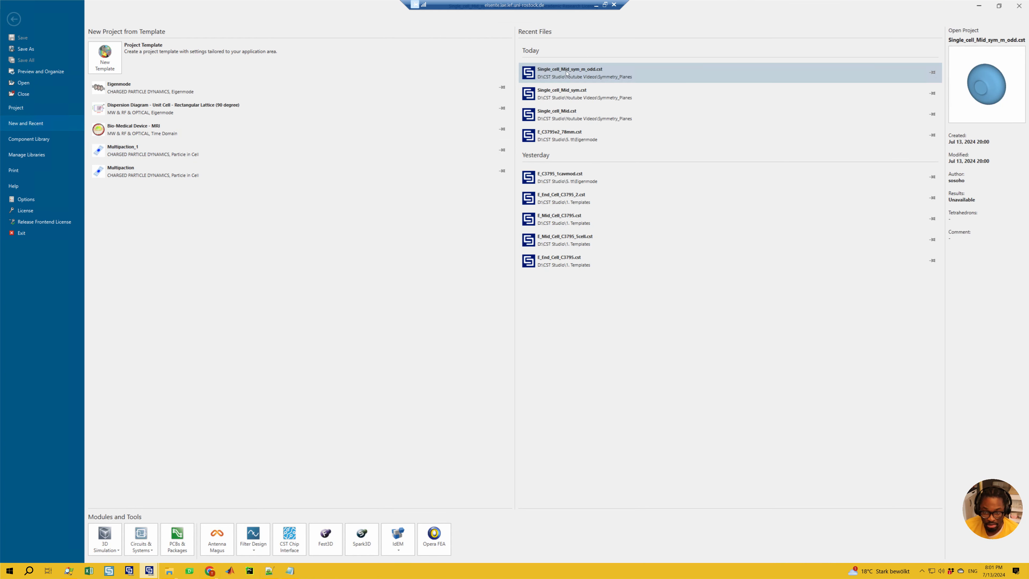
pyautogui.click(623, 75)
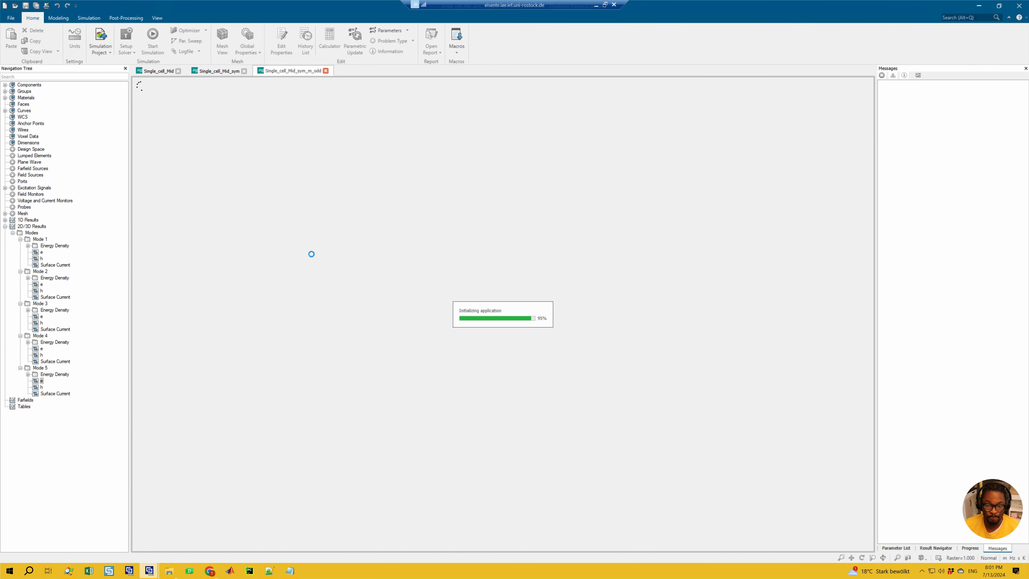
# Step: Switch to Notepad and highlight the Dipole YZ and XZ plane conditions
pyautogui.click(290, 570)
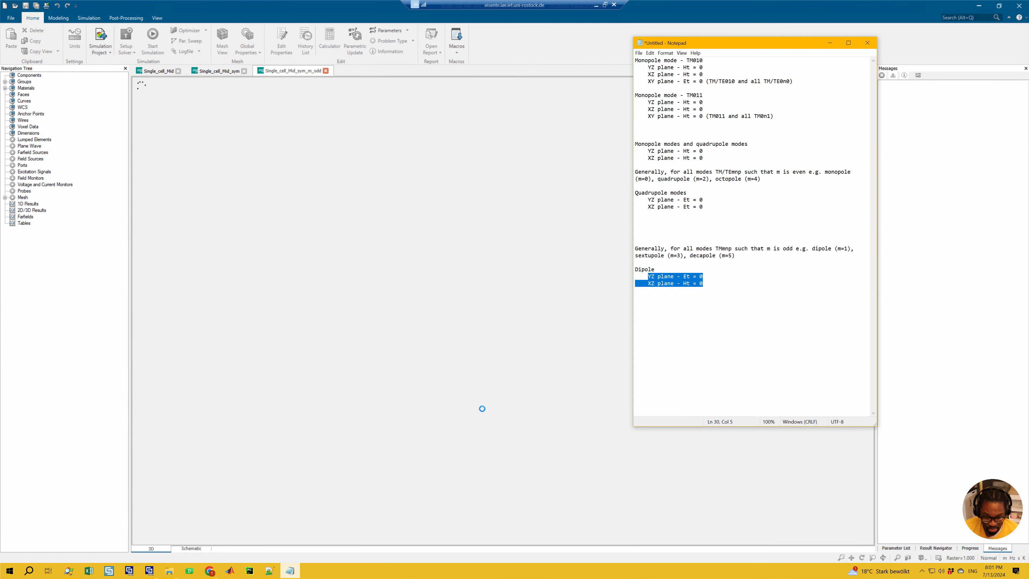
pyautogui.click(703, 286)
pyautogui.click(652, 277)
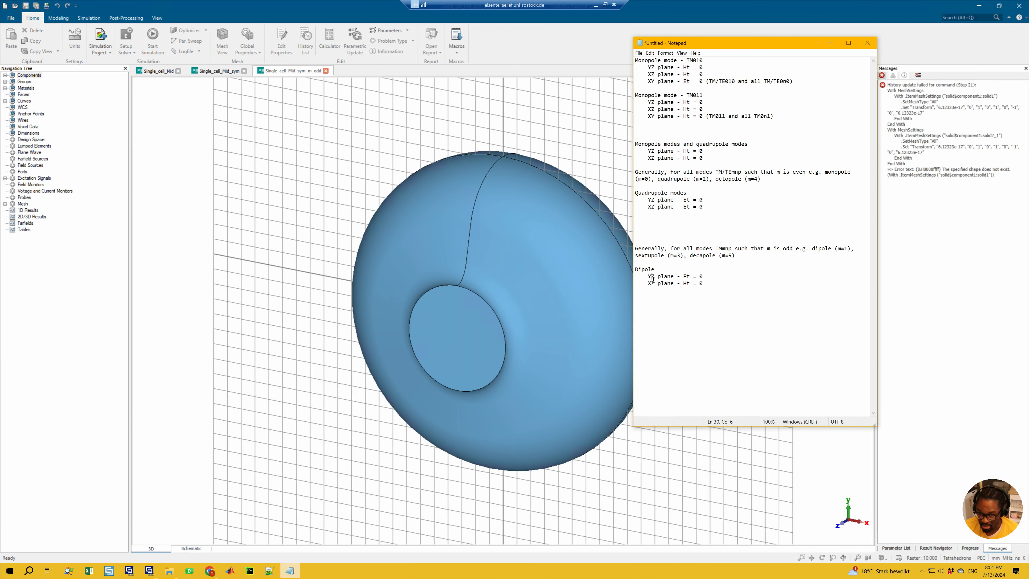
pyautogui.moveTo(695, 285); pyautogui.dragTo(653, 280)
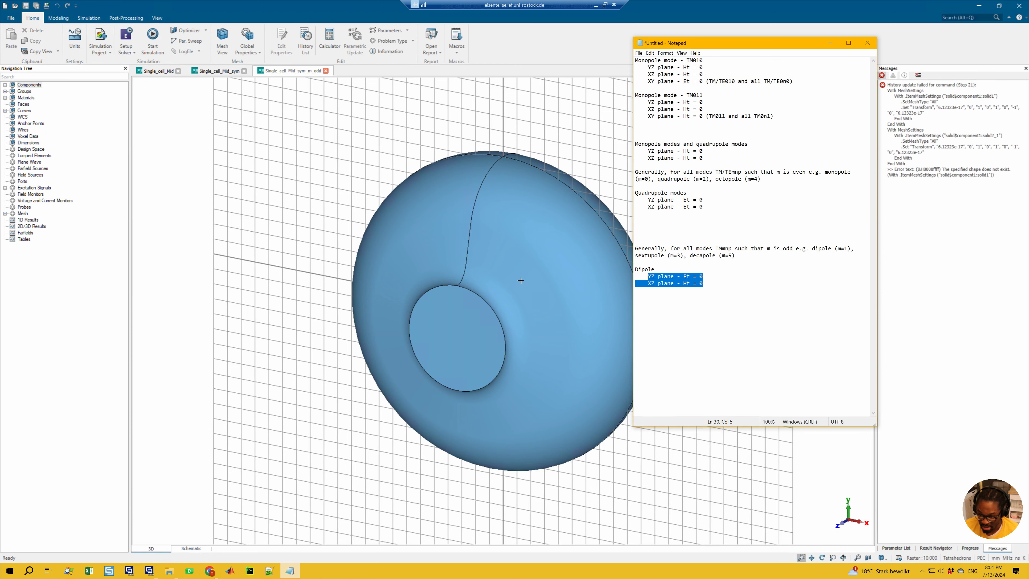
pyautogui.click(695, 279)
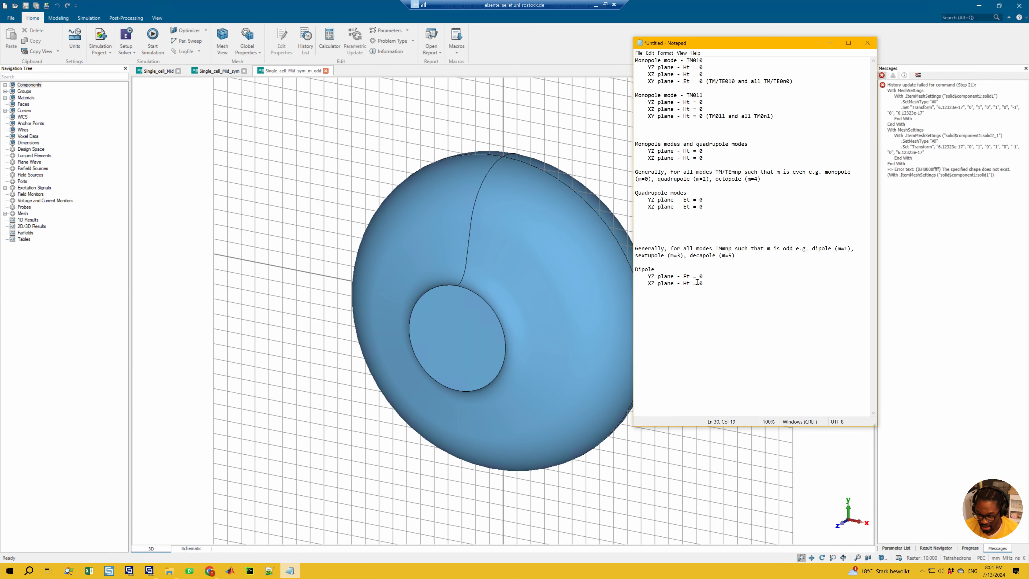
# Step: Switch back to CST and set the YZ symmetry plane in the boundary conditions to electric (Et = 0)
pyautogui.click(343, 253)
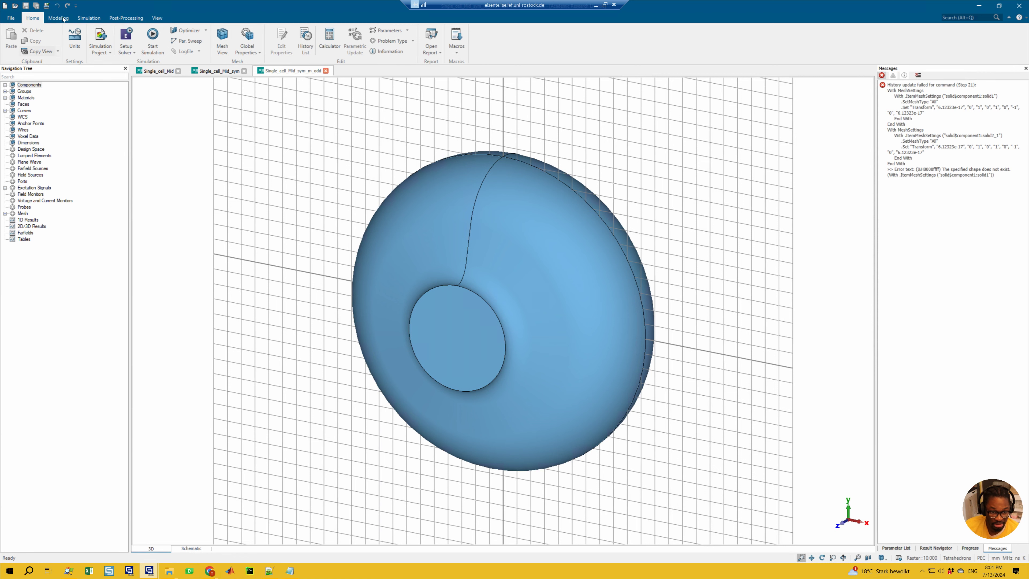
pyautogui.click(88, 18)
pyautogui.click(22, 51)
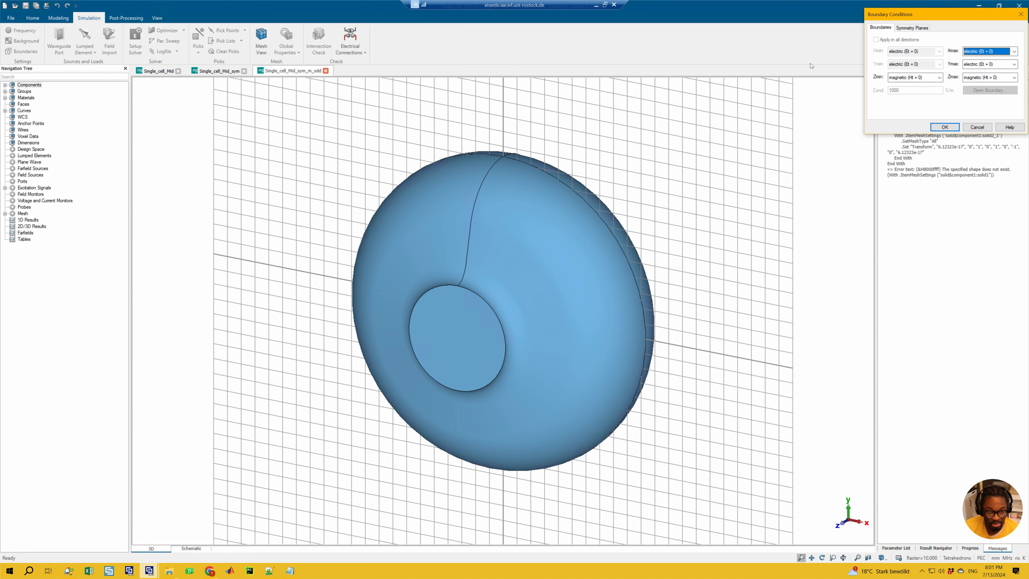
pyautogui.click(912, 28)
pyautogui.click(902, 49)
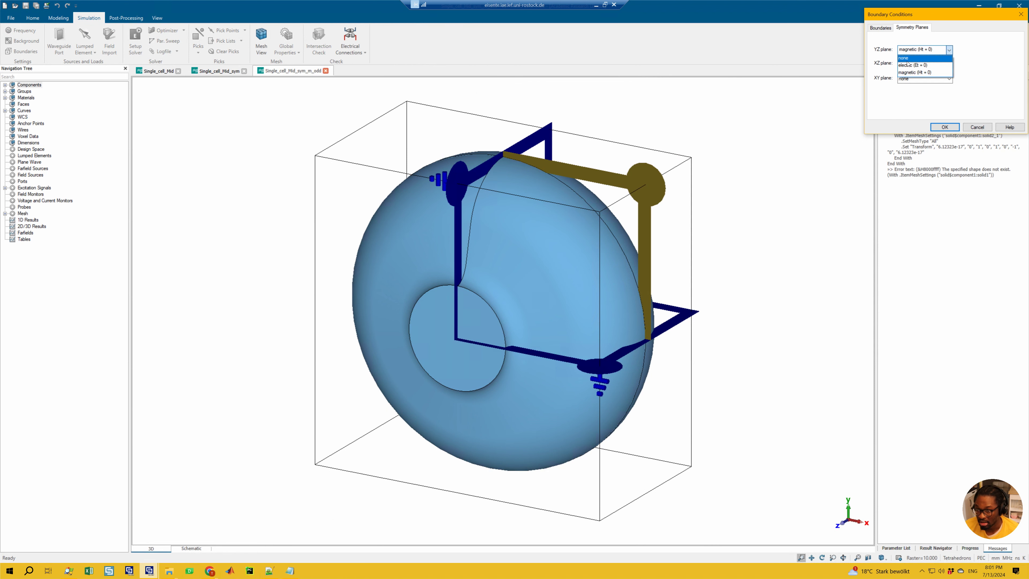
pyautogui.click(909, 65)
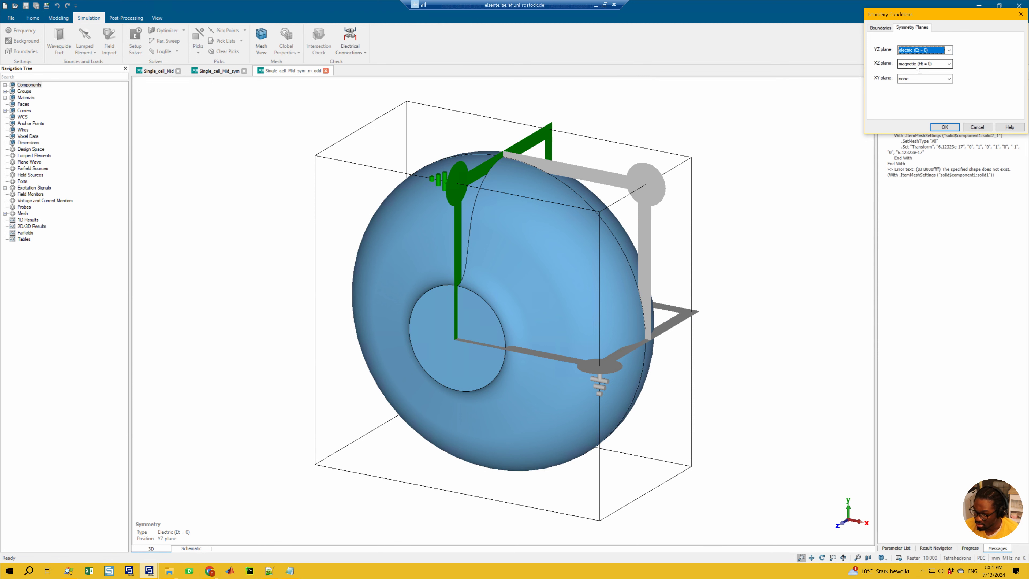
# Step: Try the swapped symmetry combination, with the YZ plane magnetic (Ht = 0) and the XZ plane electric (Et = 0)
pyautogui.click(913, 49)
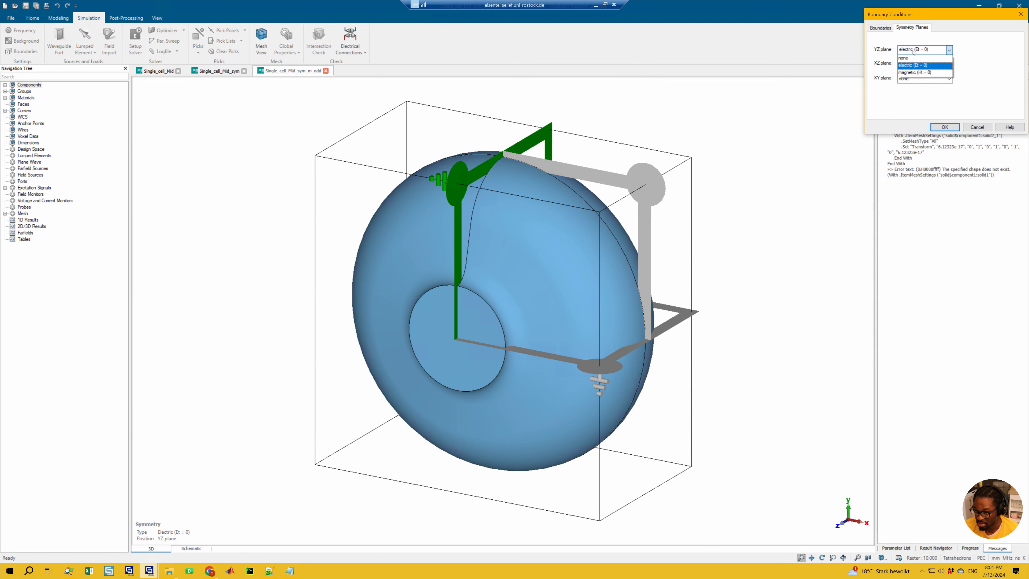
pyautogui.click(906, 73)
pyautogui.click(912, 64)
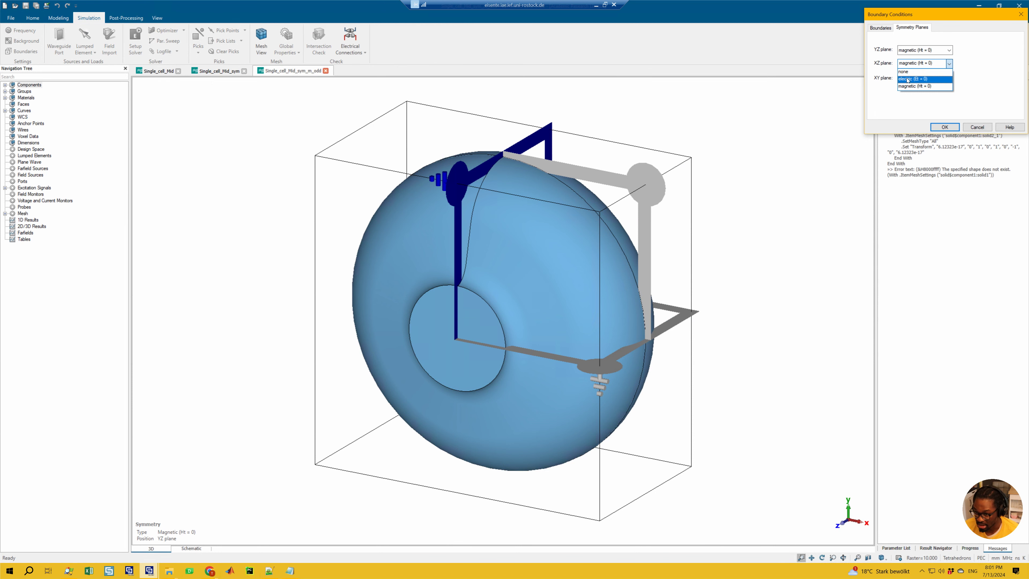
pyautogui.click(907, 79)
# Step: Set the XZ symmetry plane to magnetic (Ht = 0) and the YZ plane to electric (Et = 0), and apply the boundary conditions
pyautogui.click(911, 63)
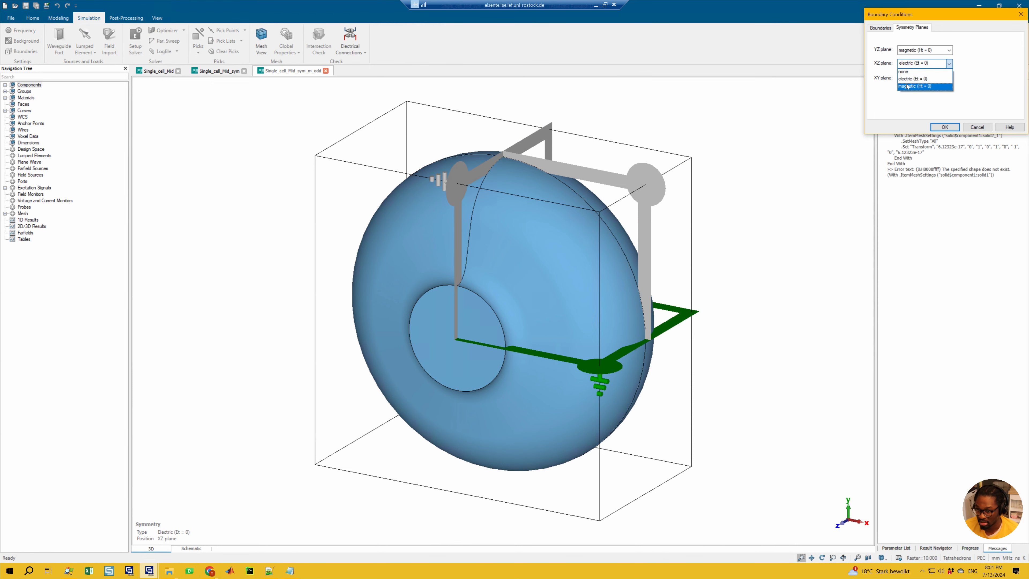
pyautogui.click(907, 87)
pyautogui.click(912, 50)
pyautogui.click(905, 65)
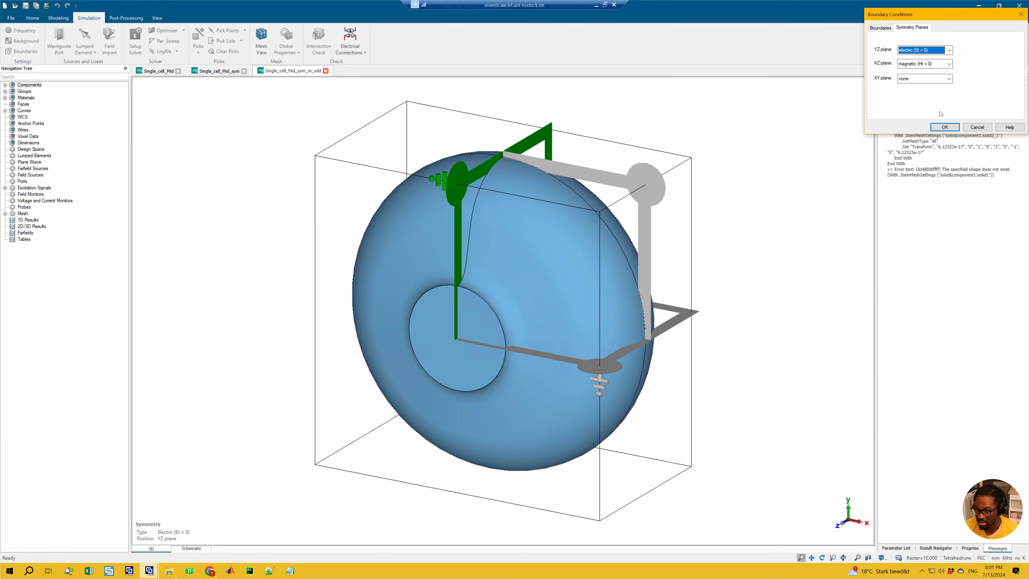
pyautogui.click(945, 125)
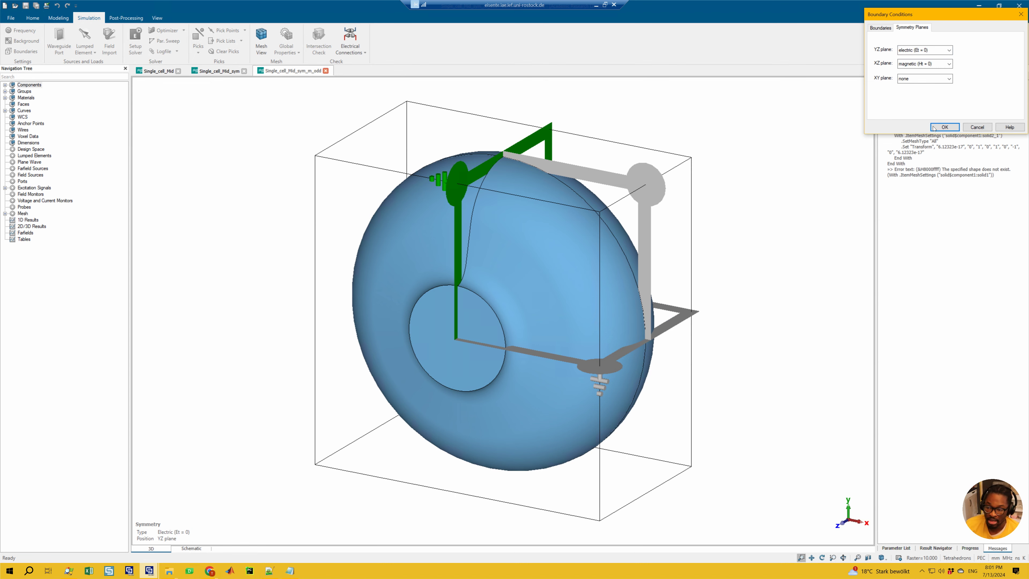
# Step: Run the eigenmode solver on the m_odd project and show the progress of the calculation
pyautogui.click(135, 40)
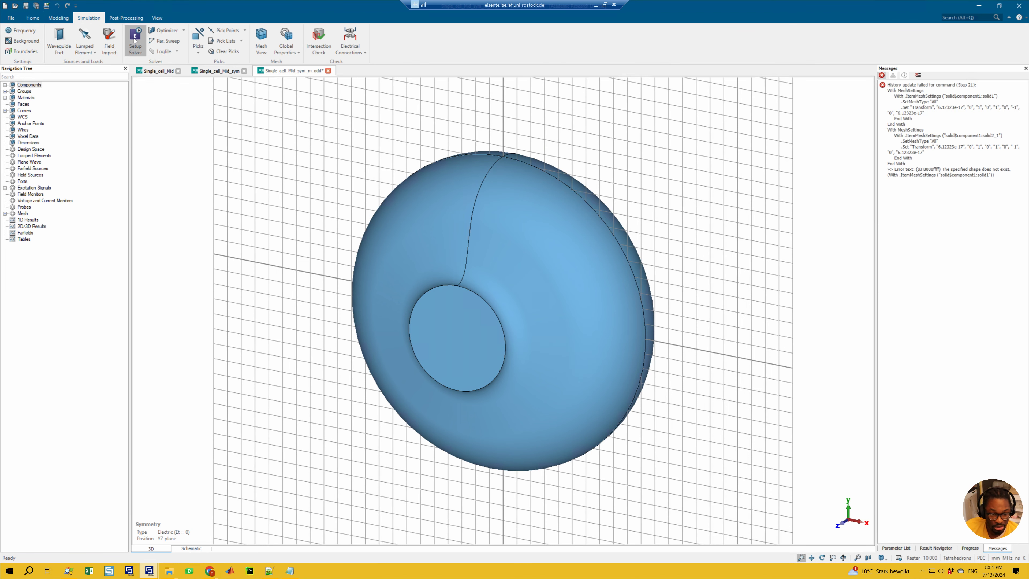
pyautogui.click(570, 205)
pyautogui.click(970, 548)
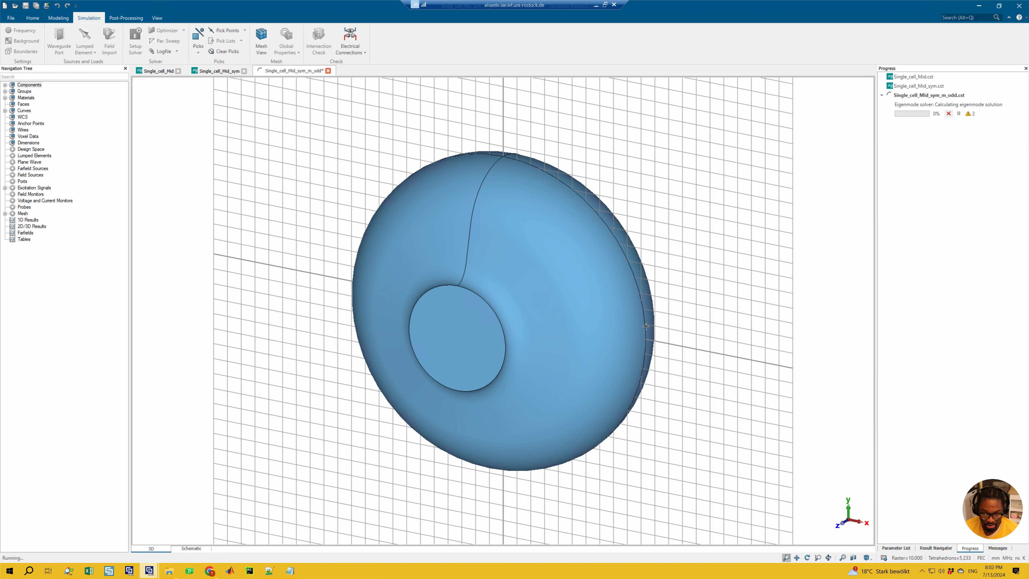
pyautogui.moveTo(568, 310); pyautogui.dragTo(302, 256)
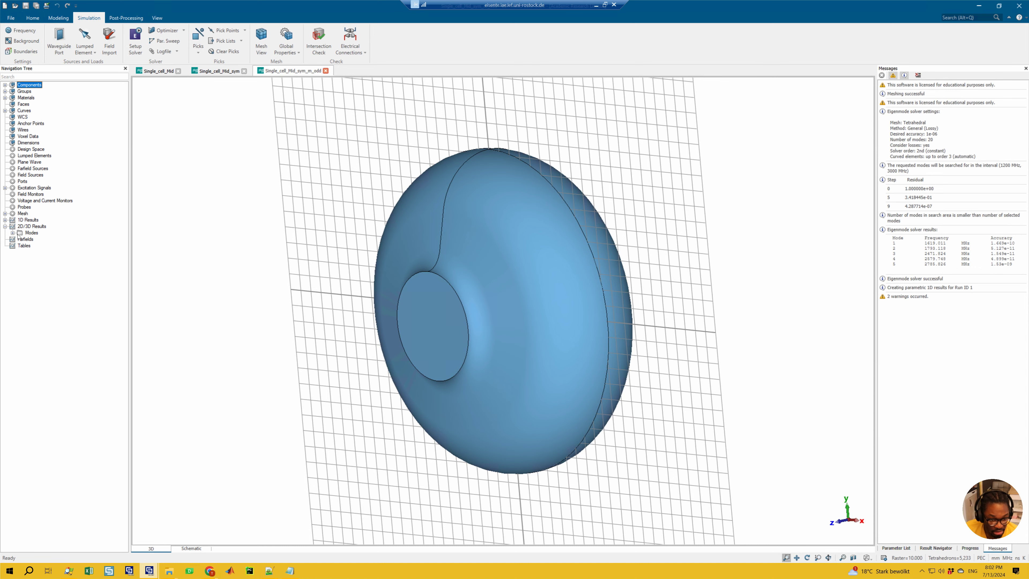
# Step: Display Mode 1's e field as a contour plot and examine it from the side, end-on and in perspective
pyautogui.click(12, 232)
pyautogui.click(21, 239)
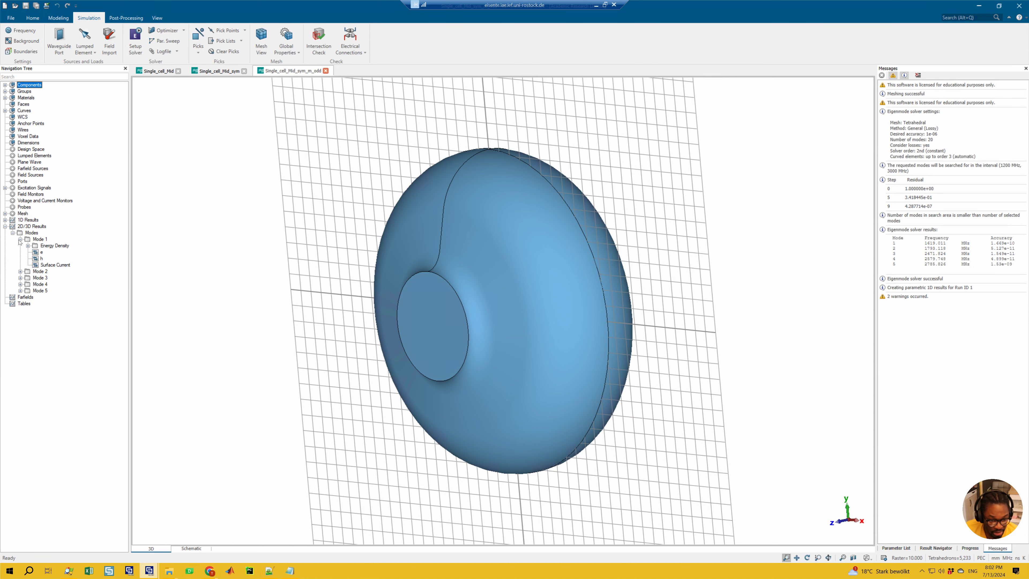
pyautogui.click(41, 252)
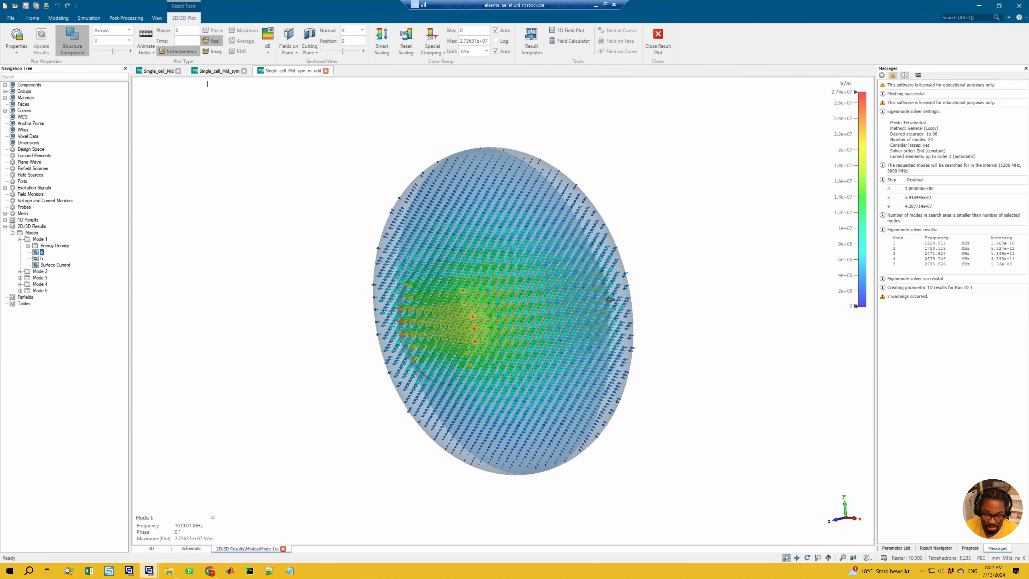
pyautogui.click(107, 30)
pyautogui.click(104, 39)
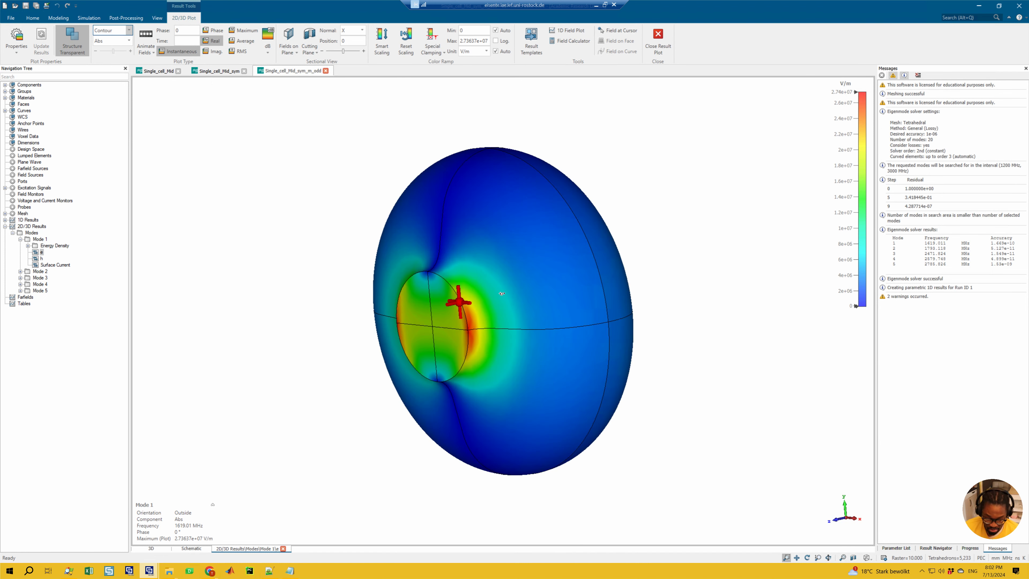
pyautogui.press('0')
pyautogui.press('4')
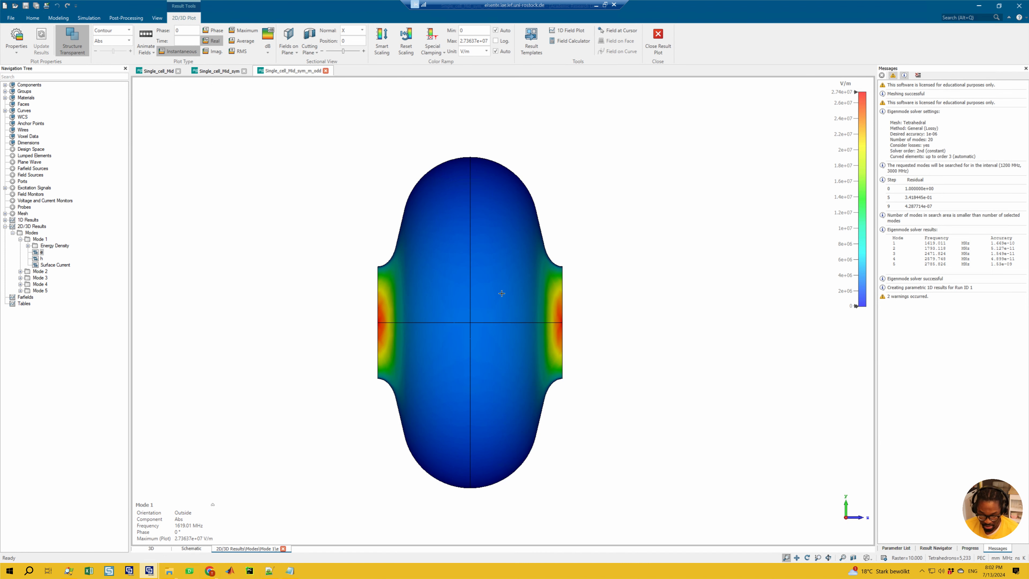
pyautogui.press('2')
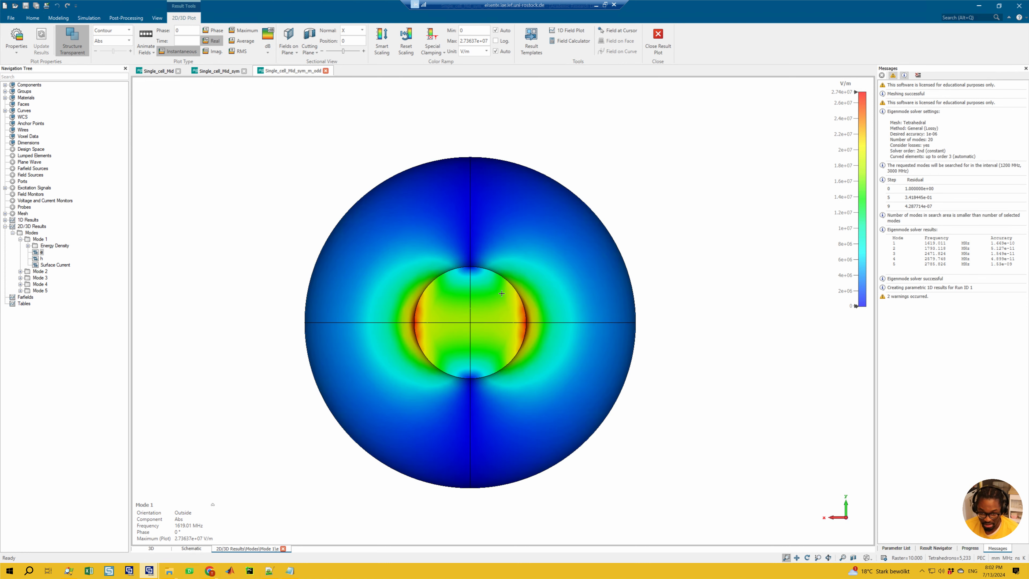
pyautogui.press('0')
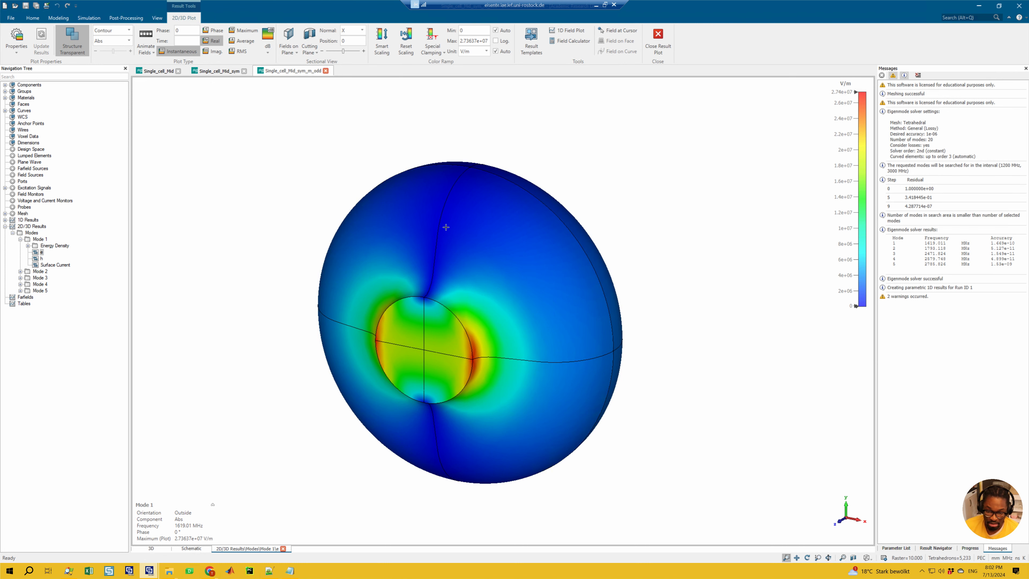
# Step: Switch to the Single_cell_Mid project and display Mode 2's e field on the full cavity with the Abs component for comparison
pyautogui.click(194, 72)
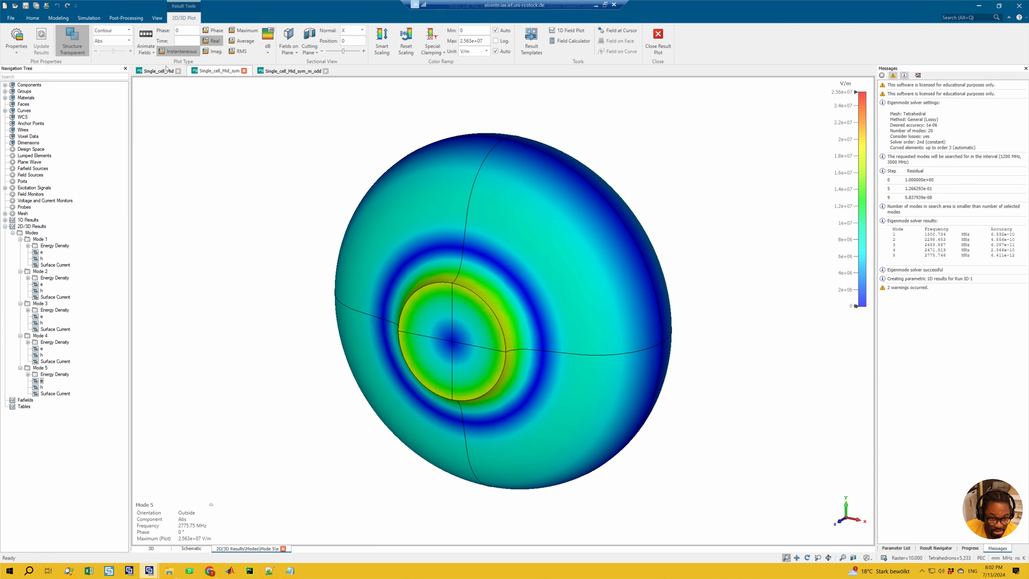
pyautogui.click(166, 69)
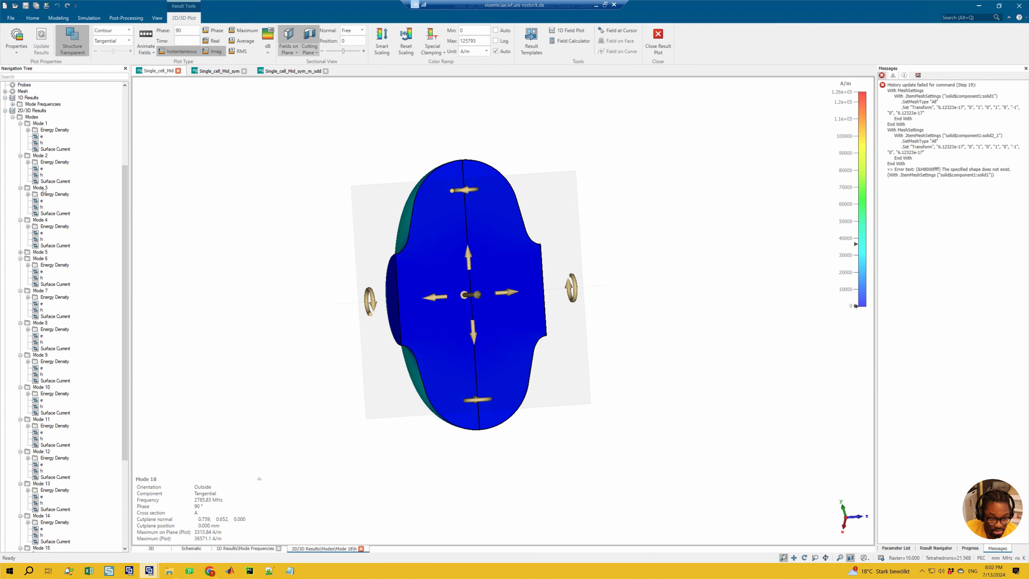
pyautogui.click(41, 168)
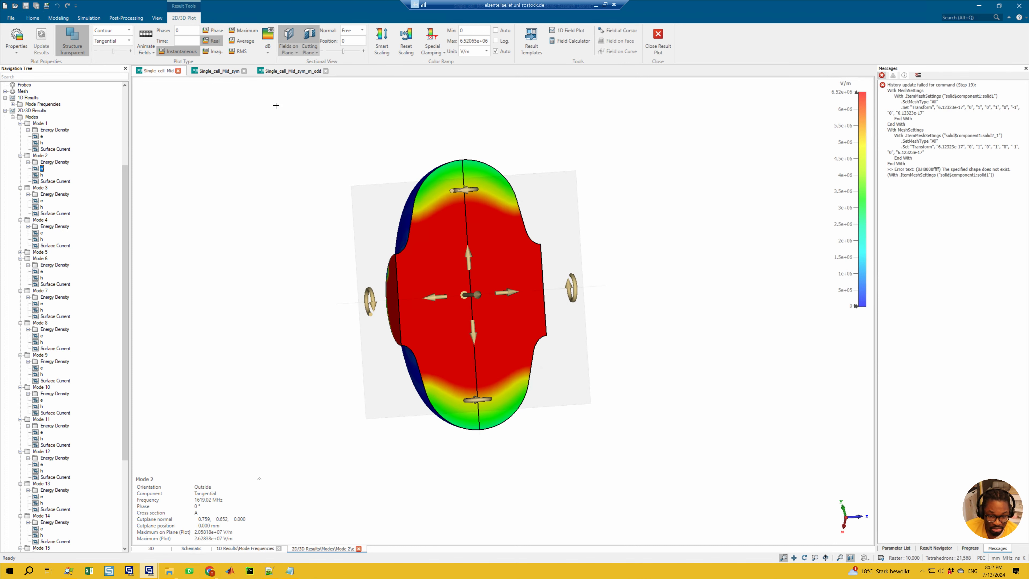
pyautogui.click(288, 39)
pyautogui.click(113, 41)
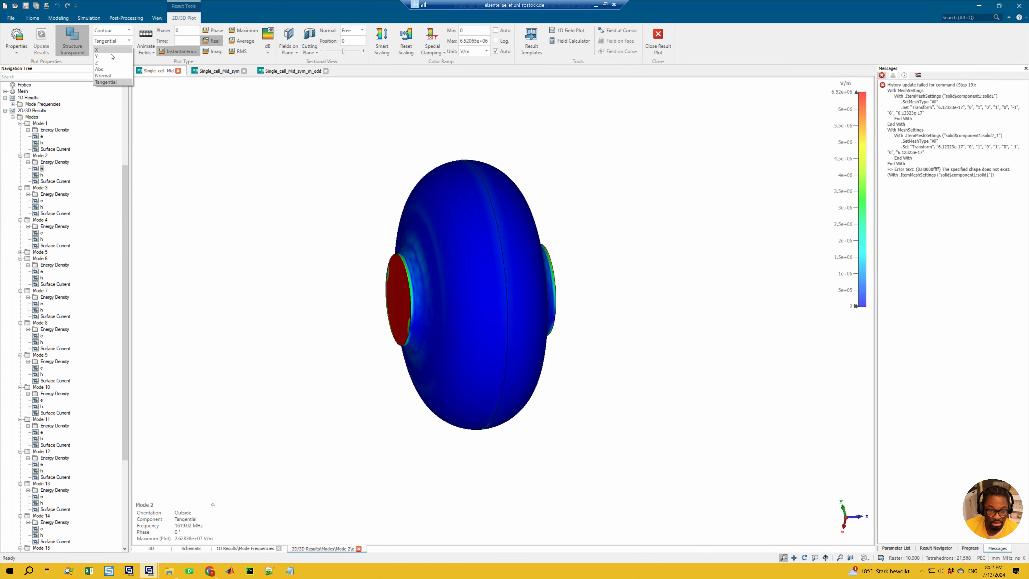
pyautogui.click(98, 70)
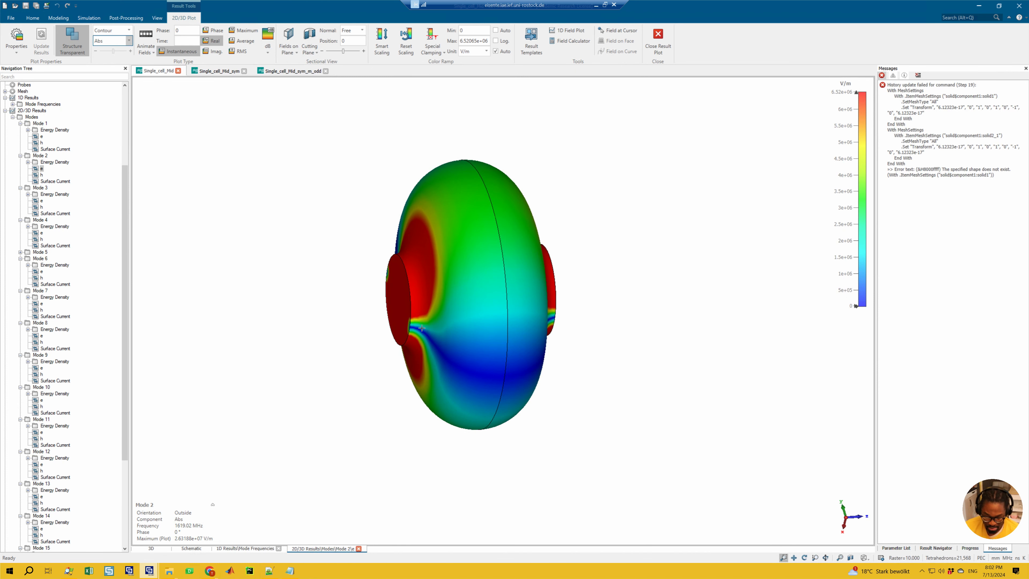
# Step: Show the full cavity's Mode 2 e field in perspective, fit it to the view and reset its color scaling
pyautogui.press('0')
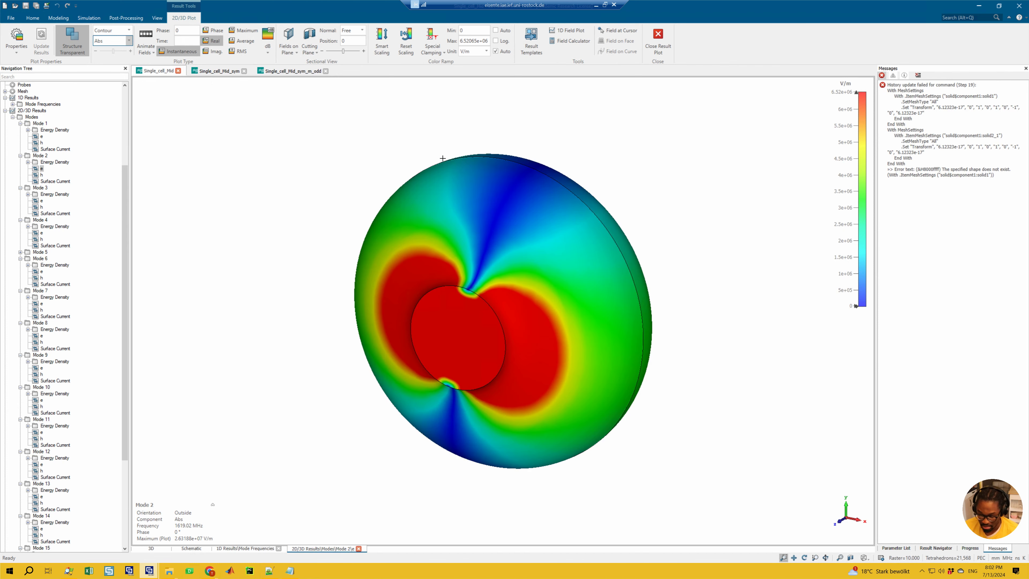
pyautogui.press('space')
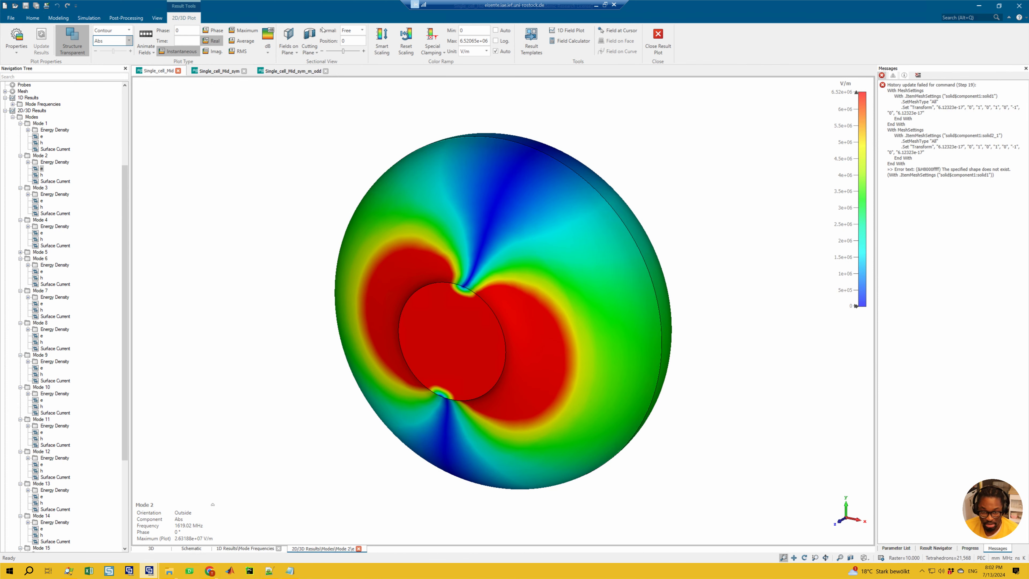
pyautogui.click(406, 41)
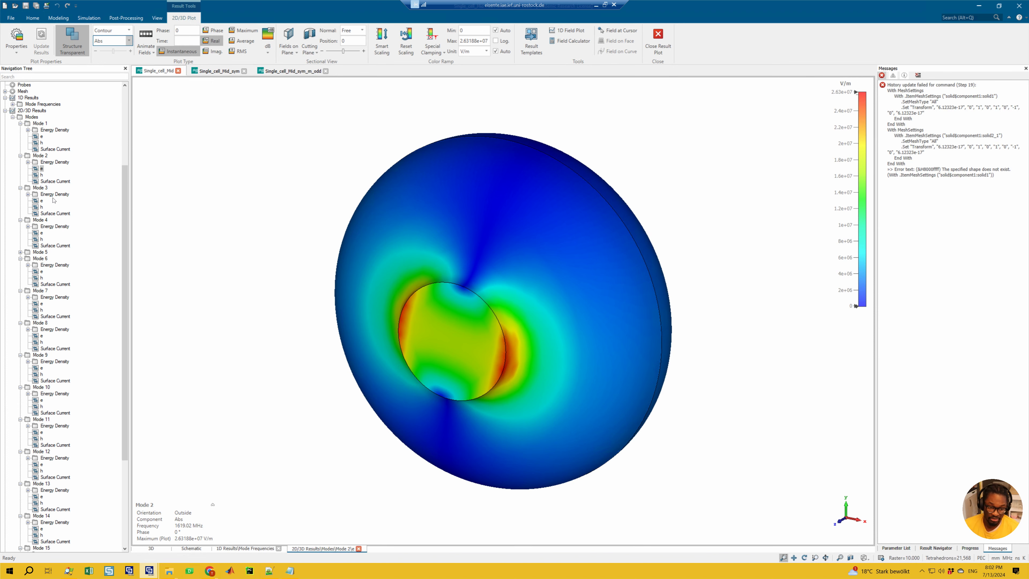
# Step: Compare the e fields of Modes 3 and 2 in Single_cell_Mid with Mode 1's e field in Single_cell_Mid_sym_m_odd
pyautogui.click(41, 200)
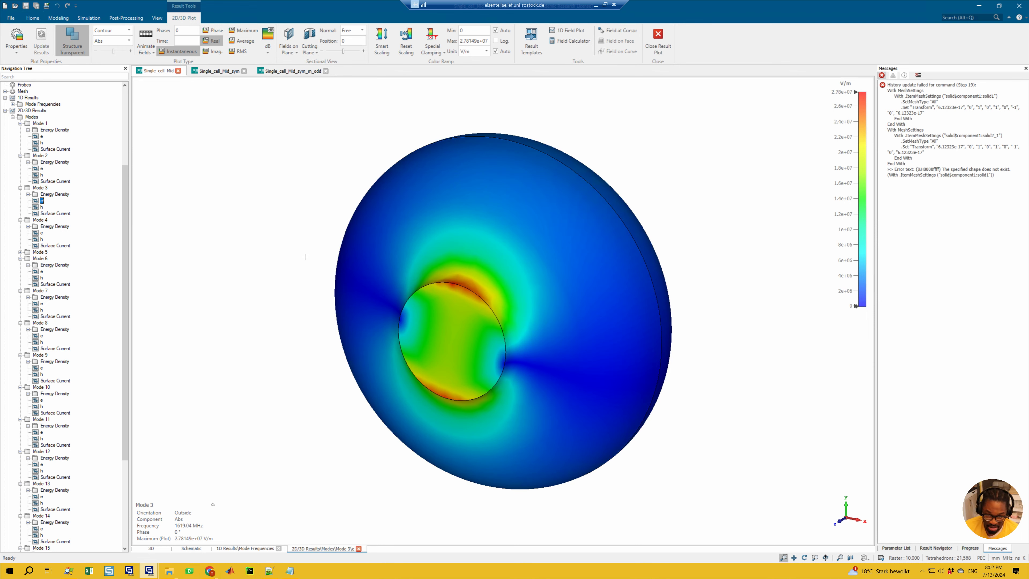
pyautogui.click(298, 73)
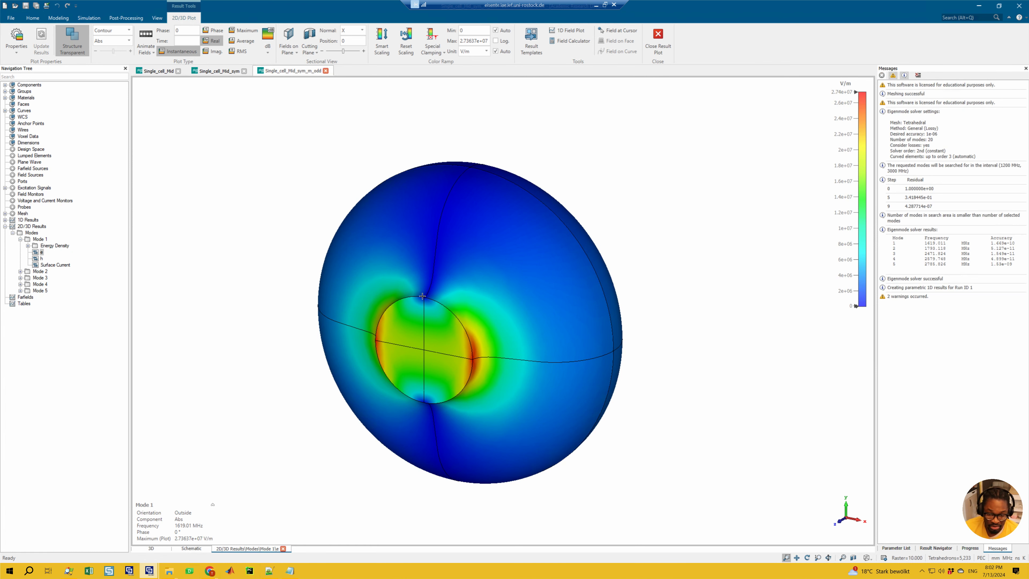
pyautogui.moveTo(178, 530)
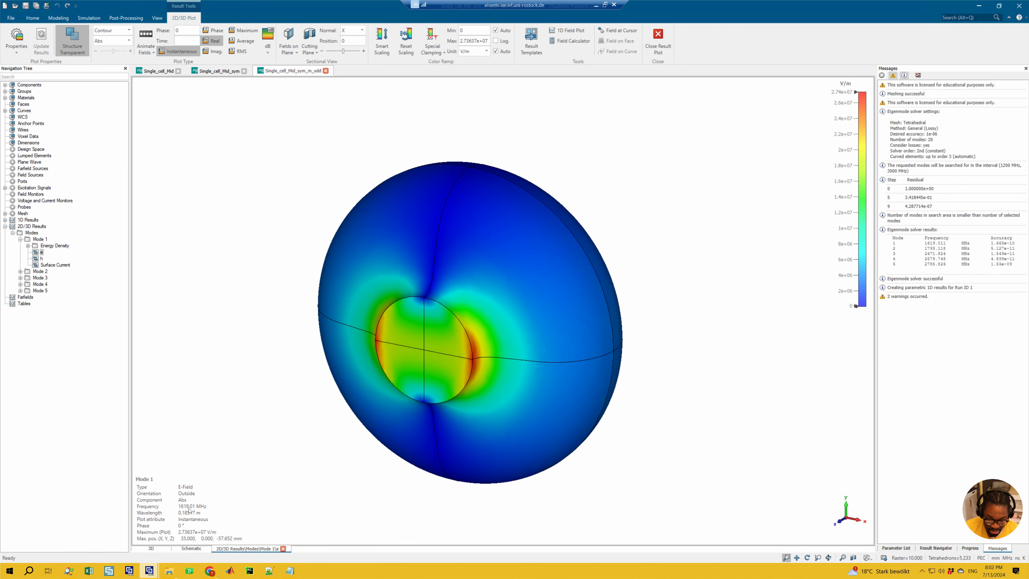
pyautogui.click(158, 71)
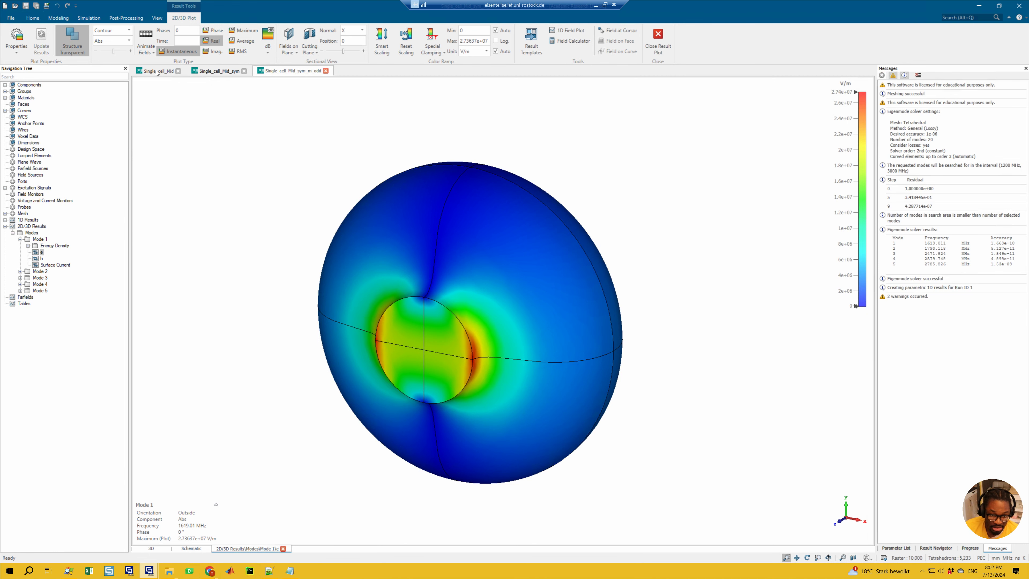
pyautogui.moveTo(185, 520)
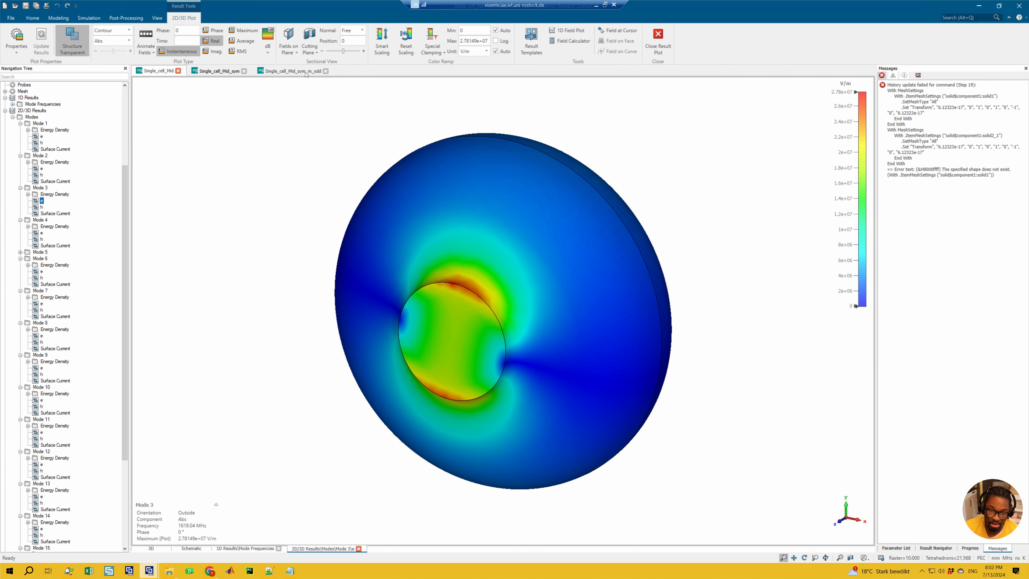
pyautogui.click(42, 169)
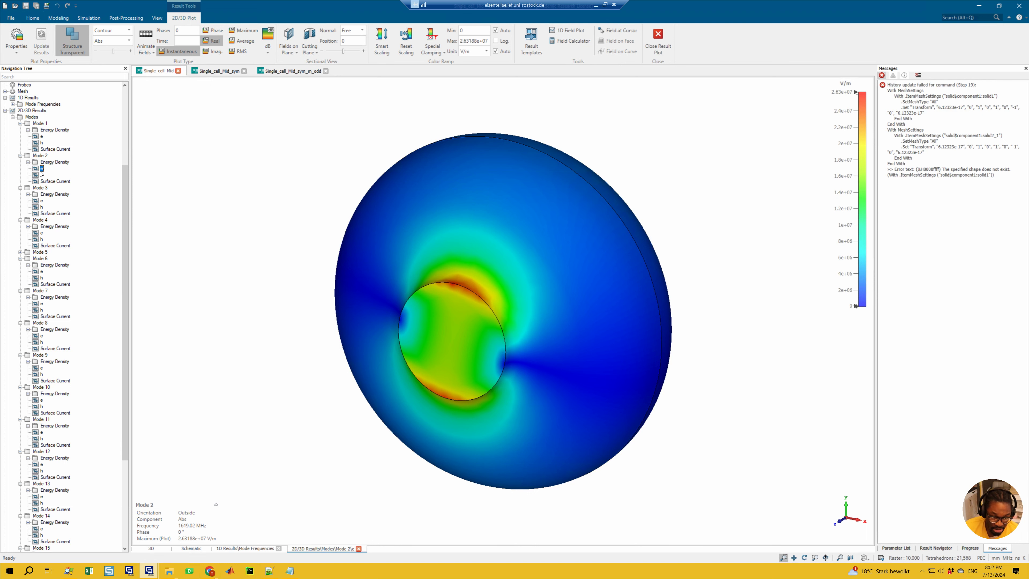
# Step: Display Mode 2's e field in the m_odd project and compare it with Mode 4's e field in Single_cell_Mid
pyautogui.click(292, 71)
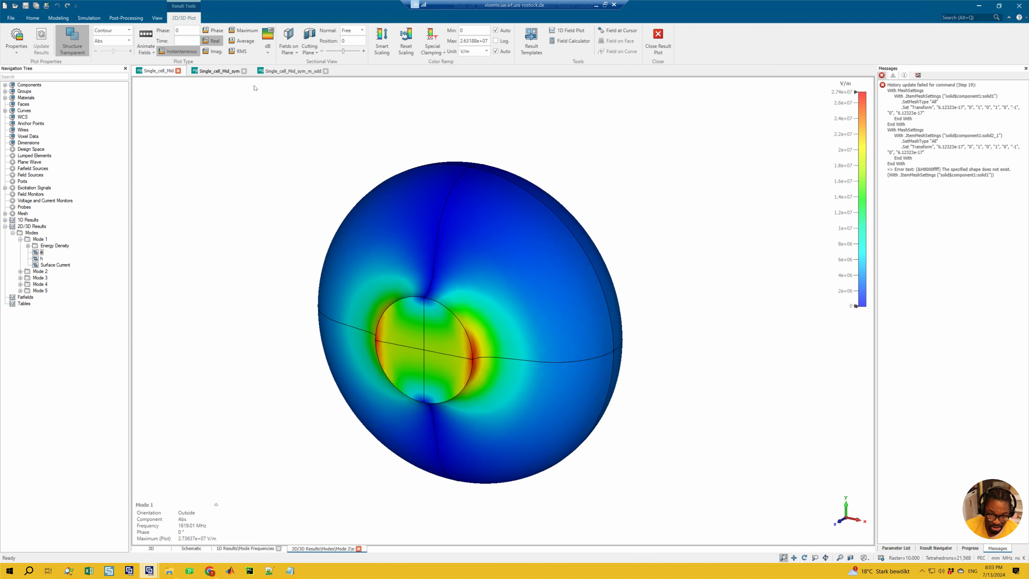
pyautogui.click(20, 271)
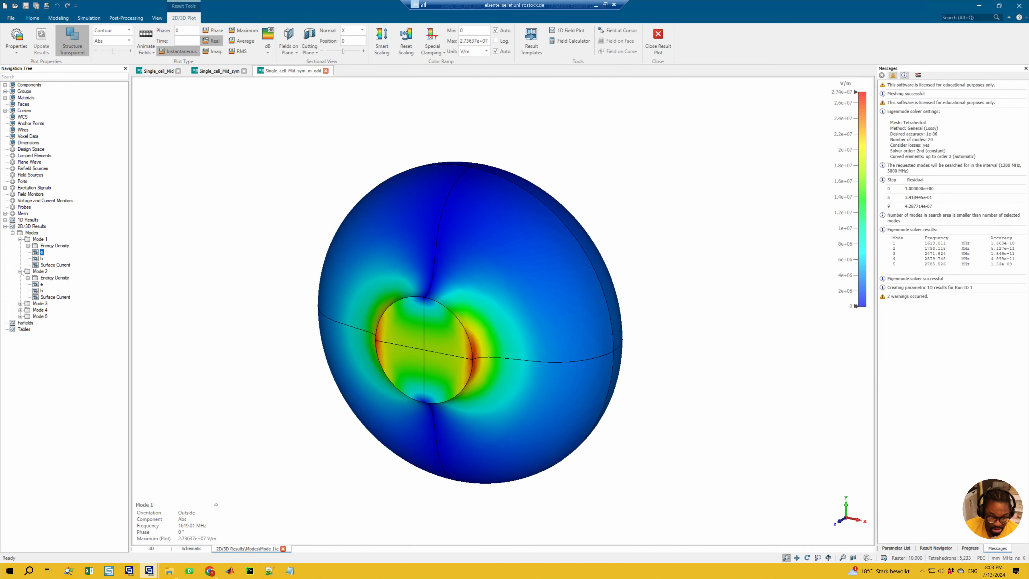
pyautogui.click(41, 284)
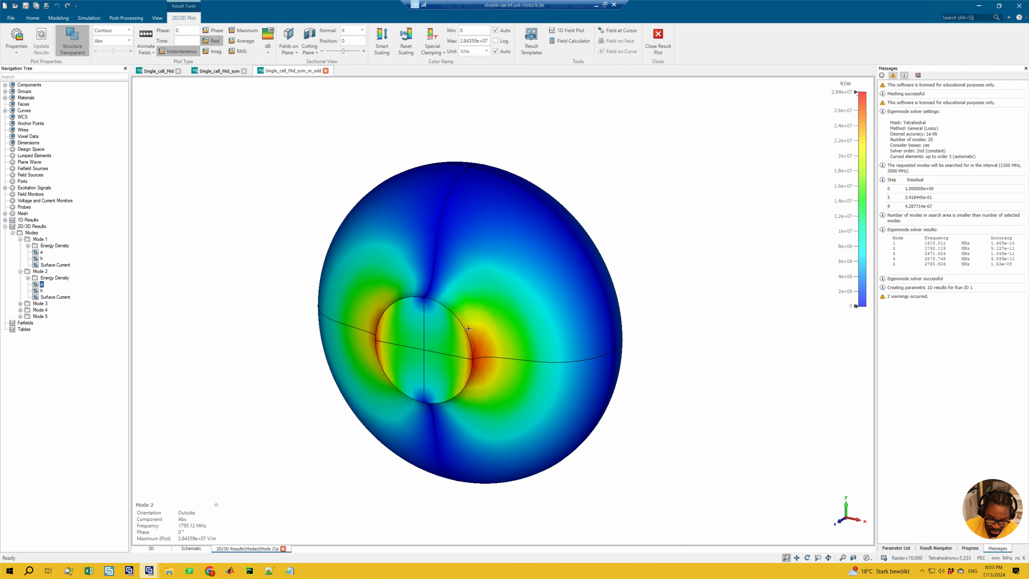
pyautogui.moveTo(181, 525)
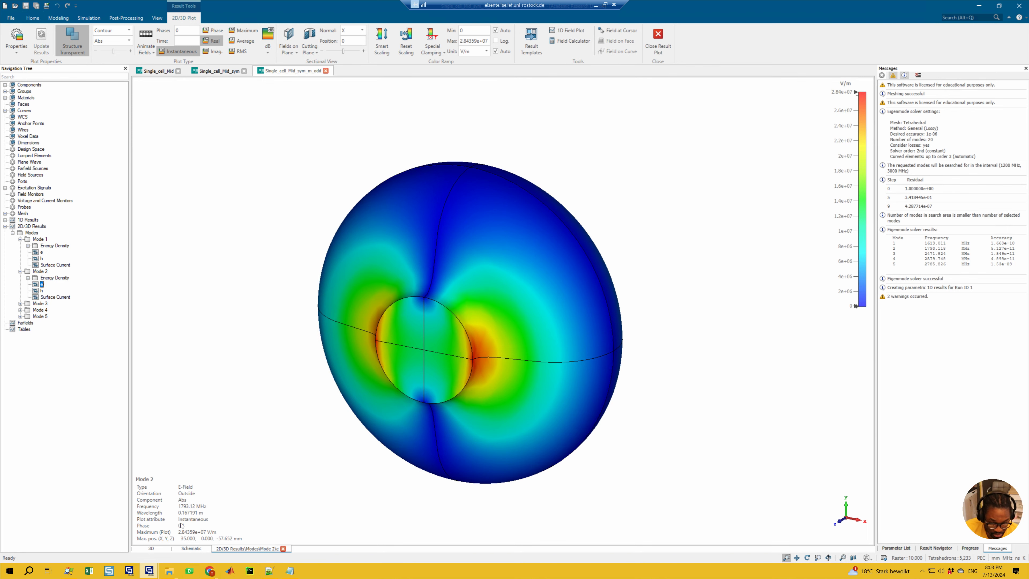
pyautogui.click(162, 73)
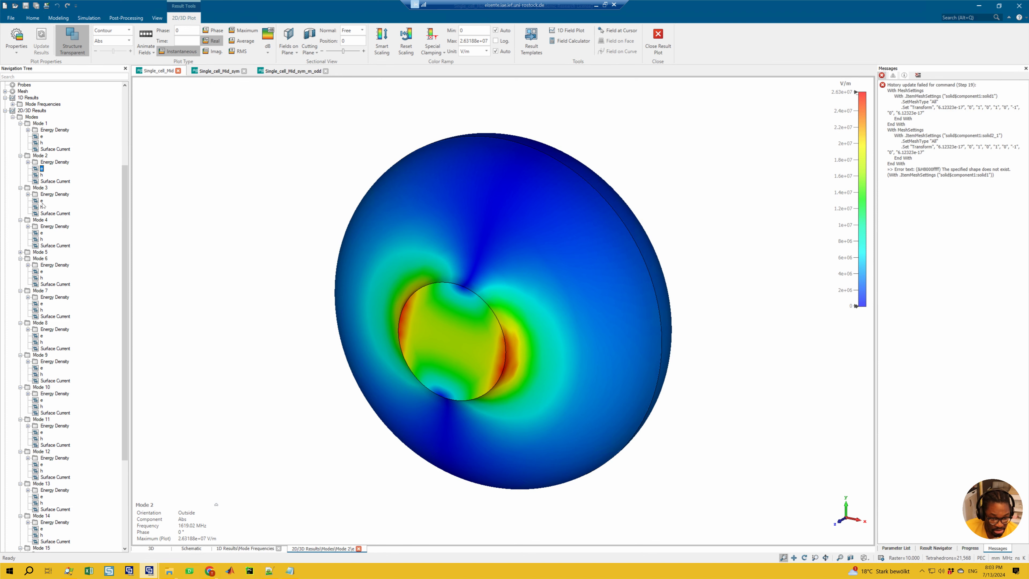
pyautogui.click(41, 233)
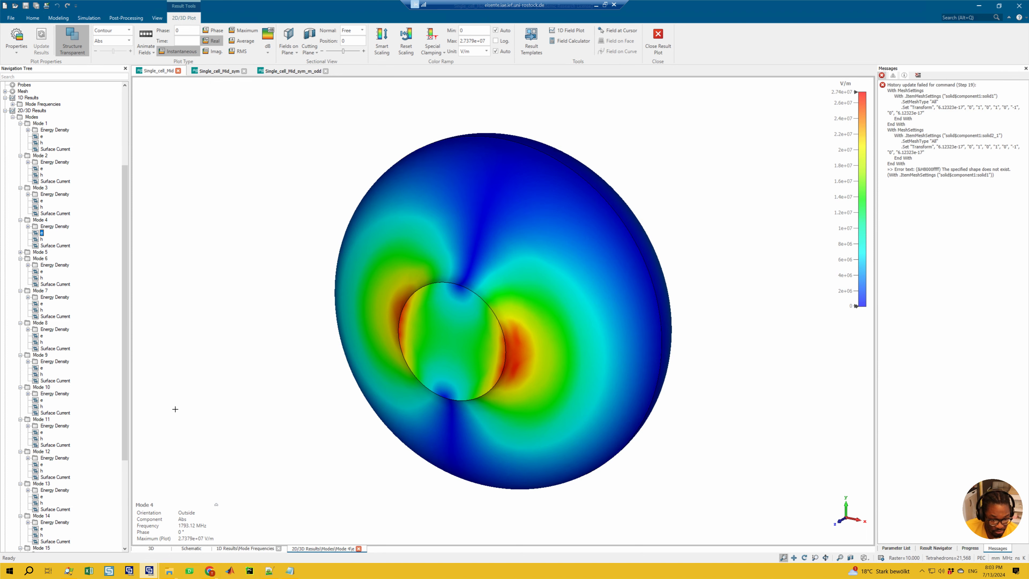
pyautogui.moveTo(201, 520)
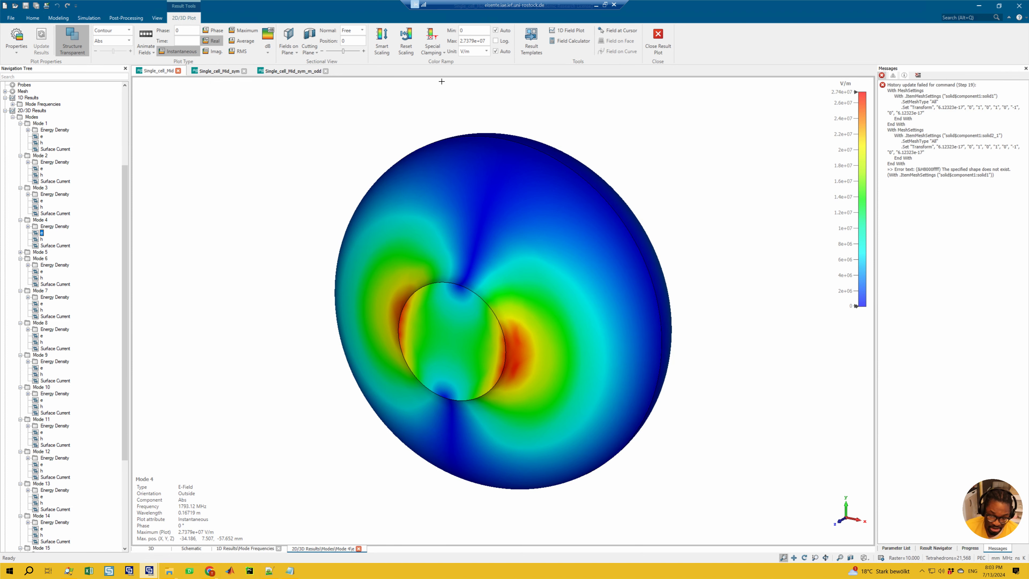
# Step: Display Mode 3's e field in the m_odd project and compare it with the Mode 11 and Mode 12 e fields in Single_cell_Mid
pyautogui.click(292, 71)
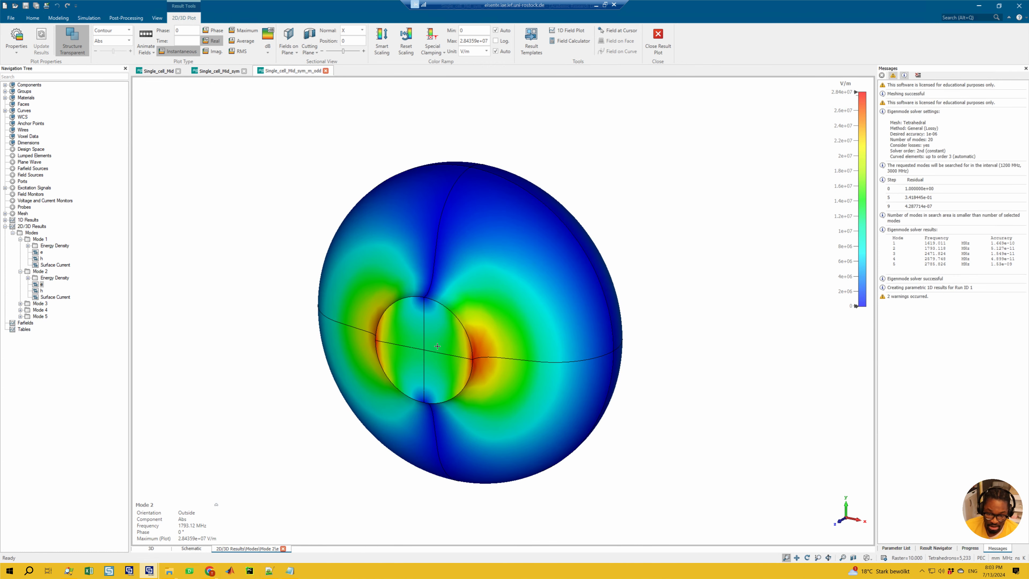
pyautogui.click(20, 304)
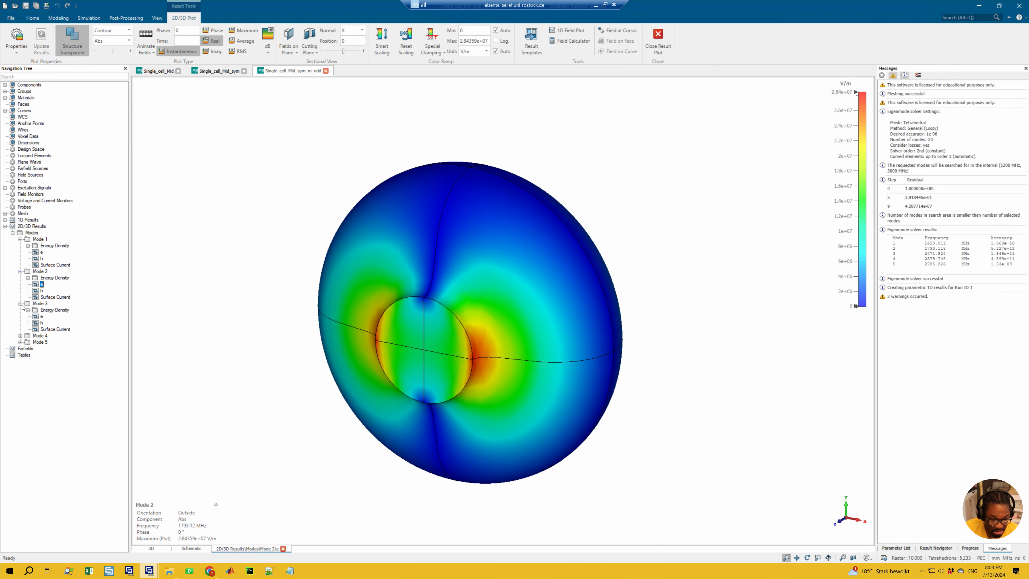
pyautogui.click(41, 317)
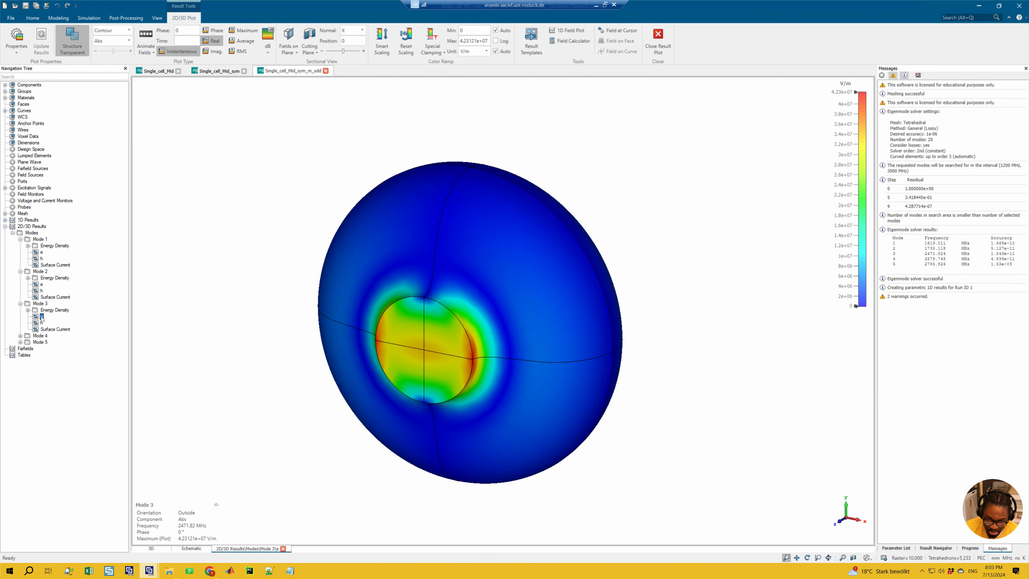
pyautogui.moveTo(222, 509)
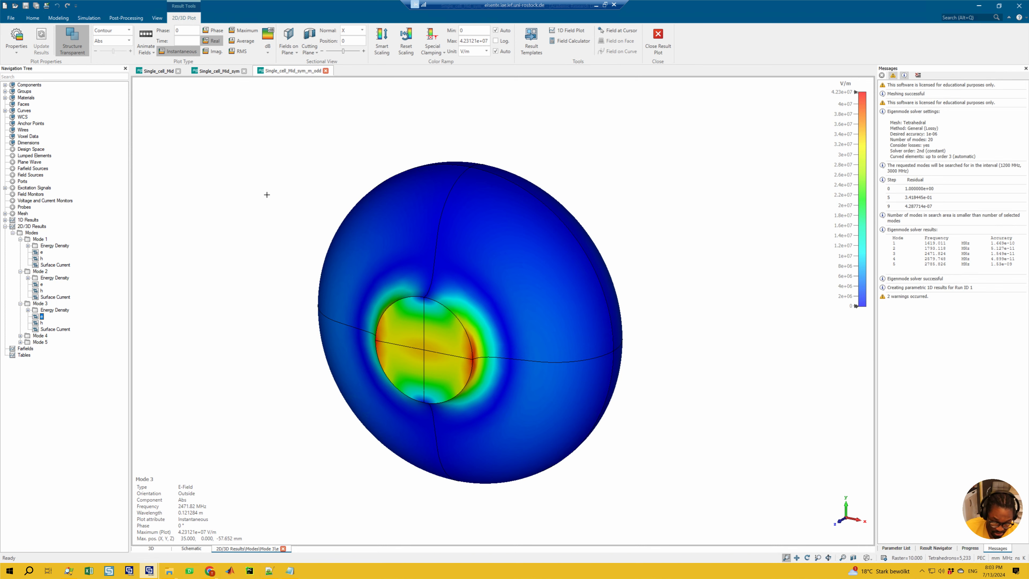
pyautogui.click(158, 71)
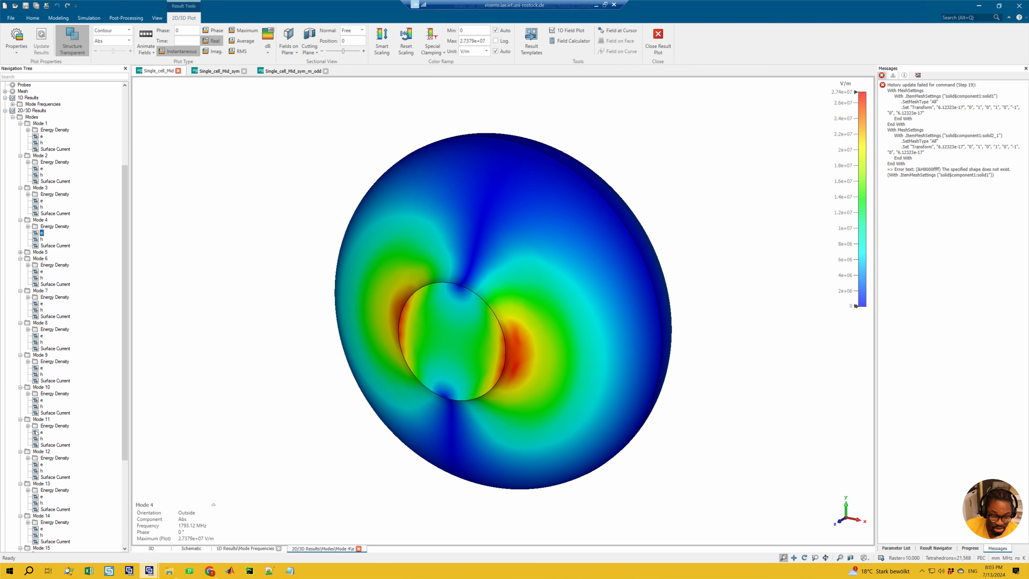
pyautogui.click(42, 431)
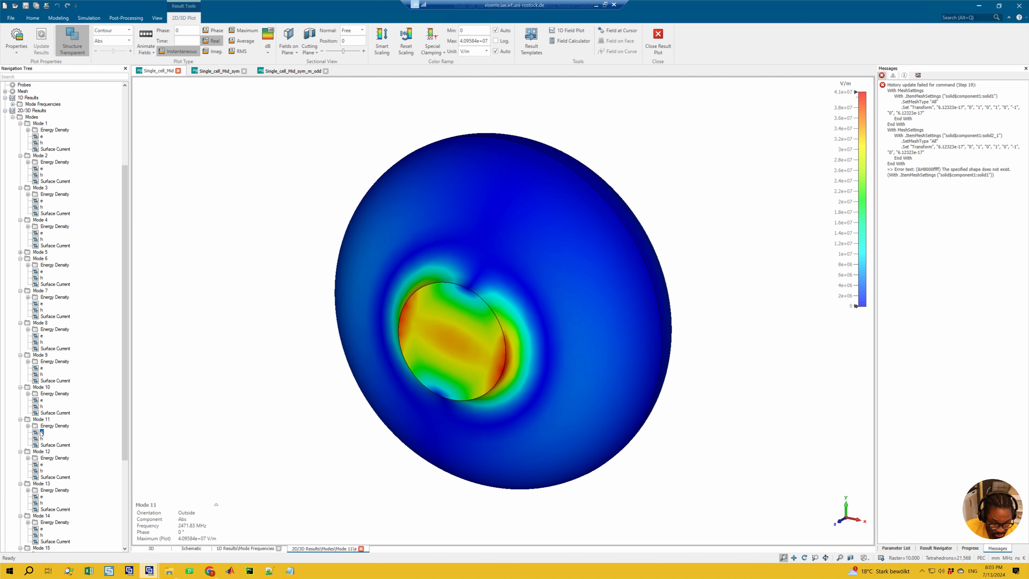
pyautogui.scroll(-1, 42, 417)
pyautogui.click(43, 381)
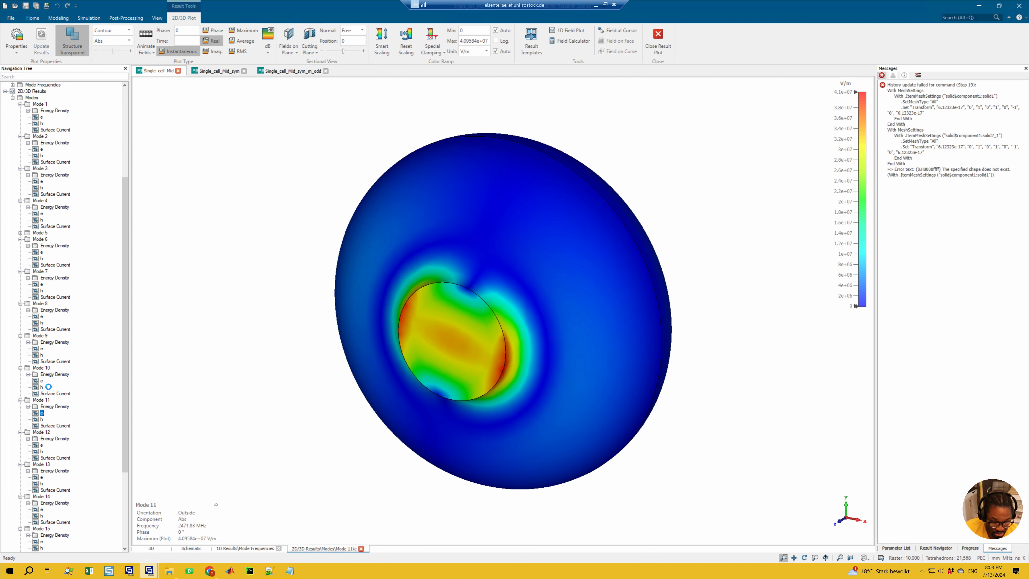
pyautogui.click(42, 413)
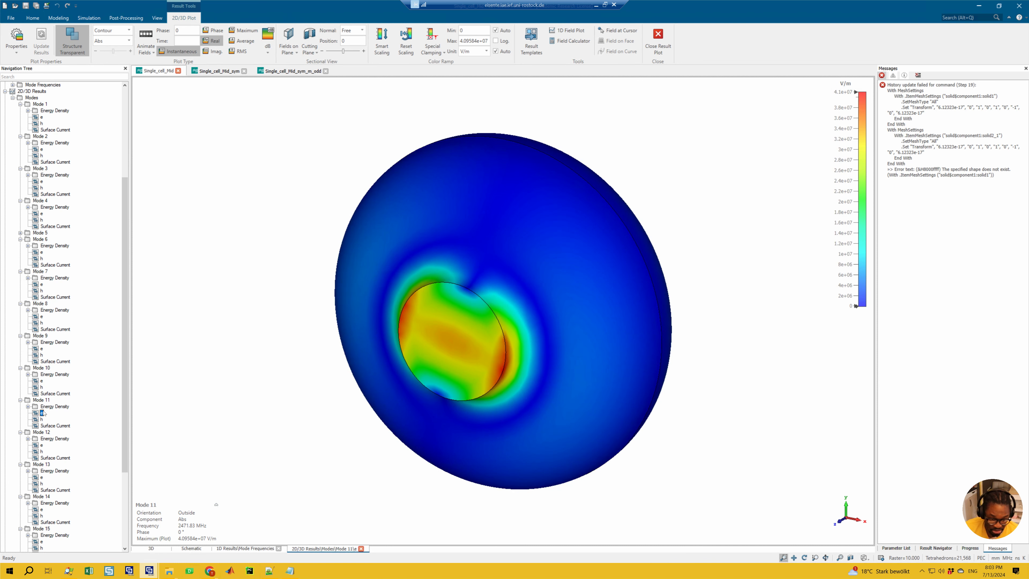
pyautogui.click(42, 445)
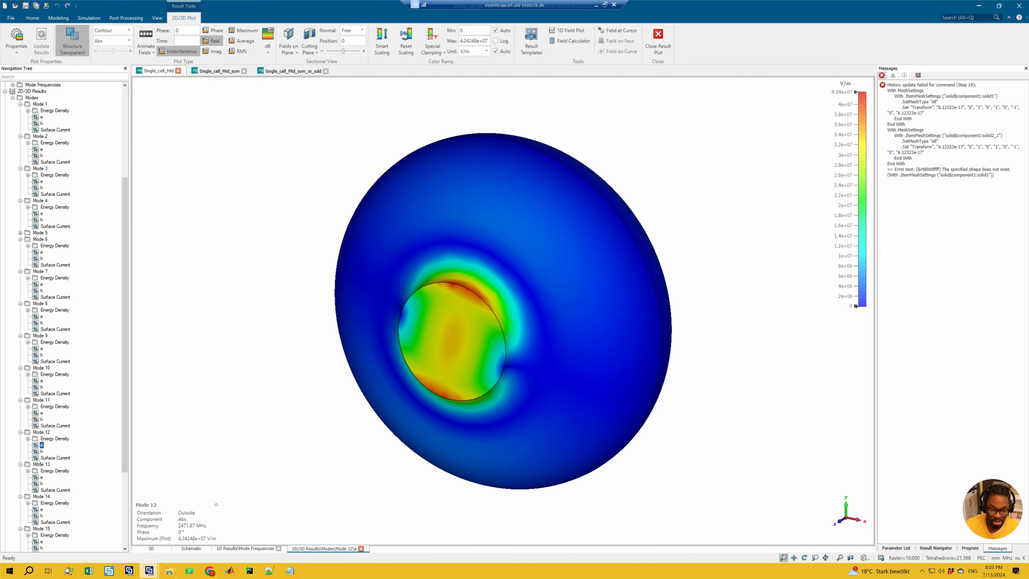
pyautogui.scroll(-5, 37, 461)
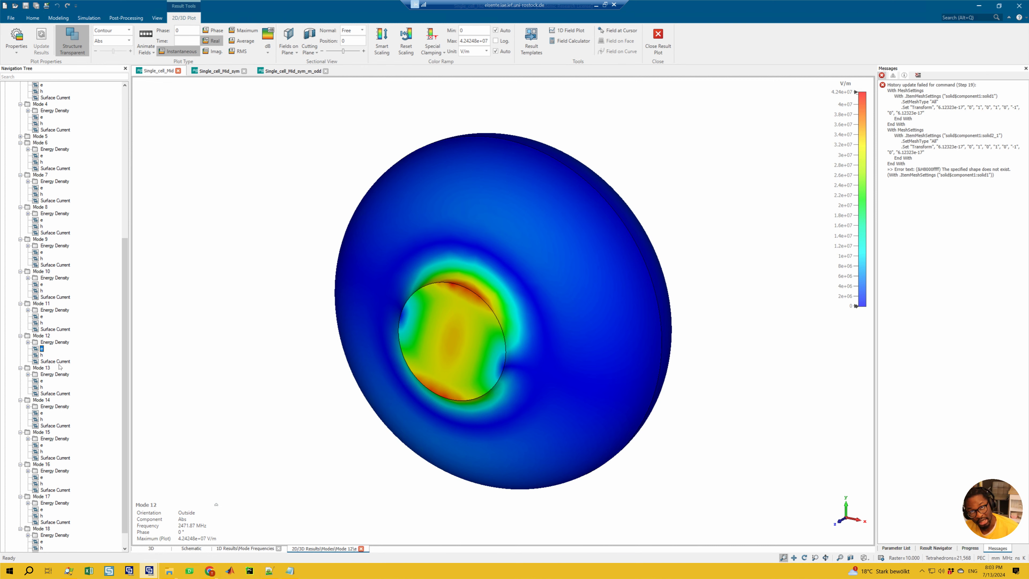
# Step: Display Mode 4's e field in the m_odd project and compare it with the e fields of Modes 15, 14 and 13 in Single_cell_Mid
pyautogui.click(298, 71)
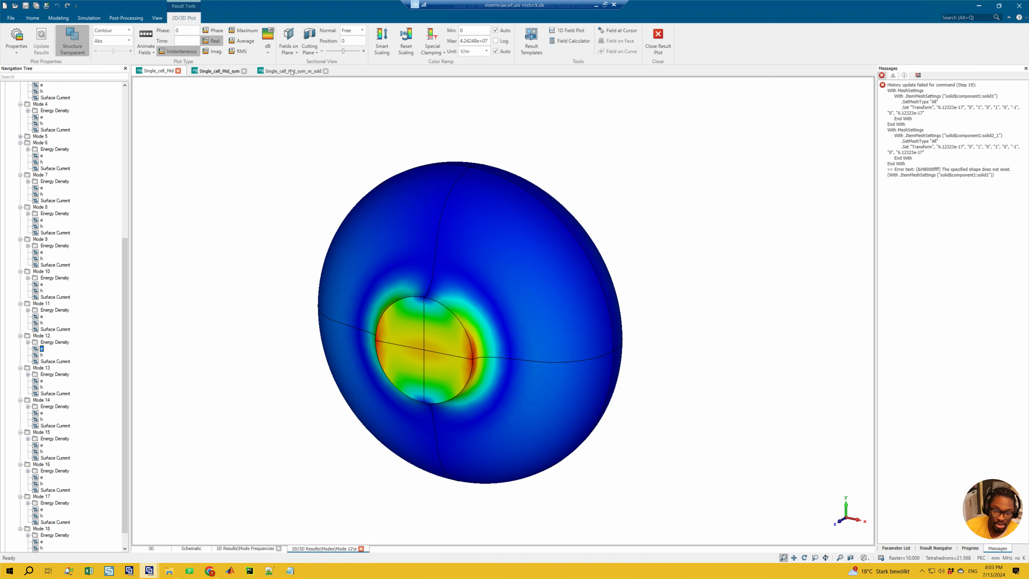
pyautogui.click(20, 336)
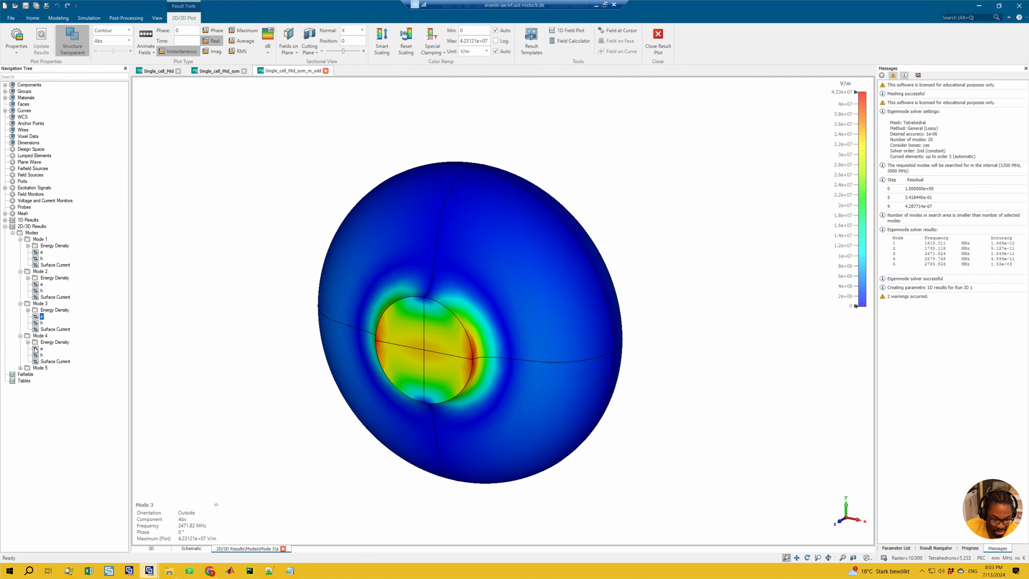
pyautogui.click(41, 349)
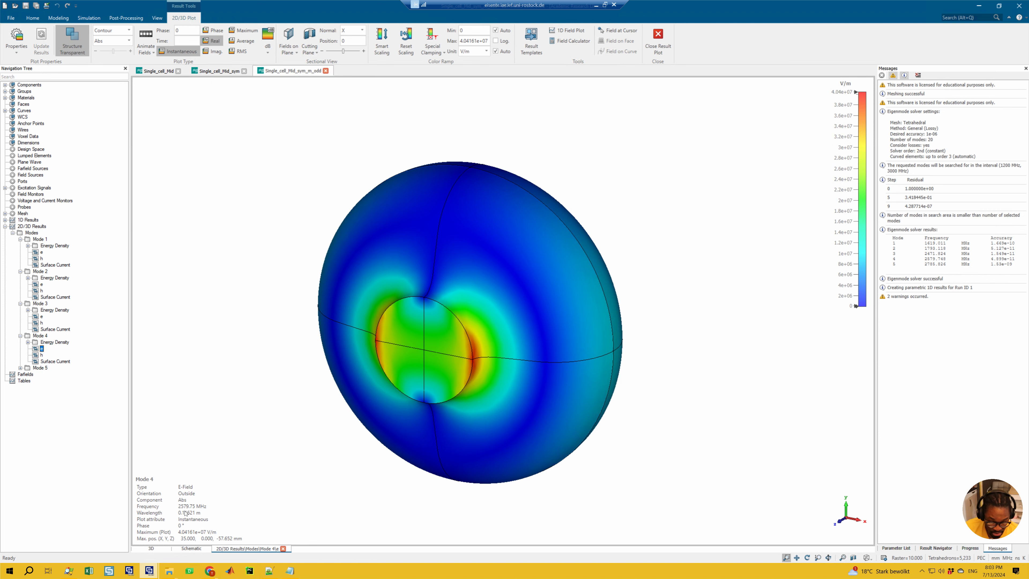
pyautogui.click(159, 71)
pyautogui.click(42, 445)
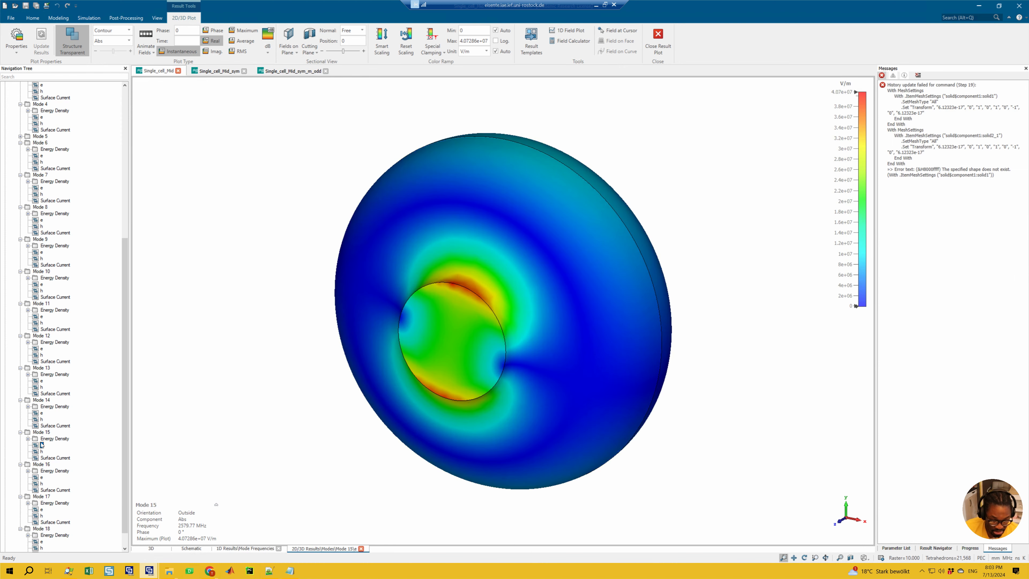
pyautogui.scroll(-1, 45, 446)
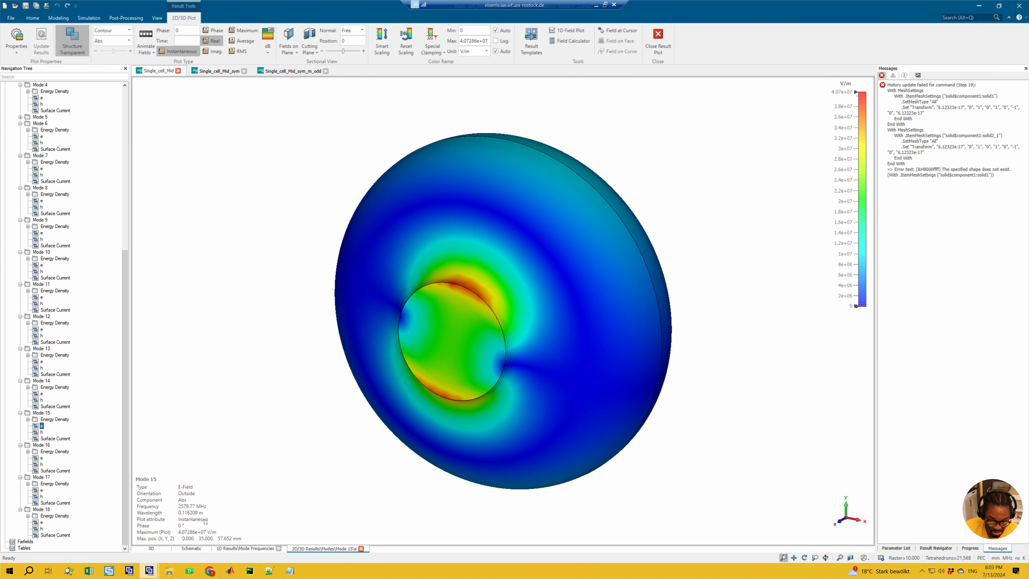
pyautogui.click(42, 393)
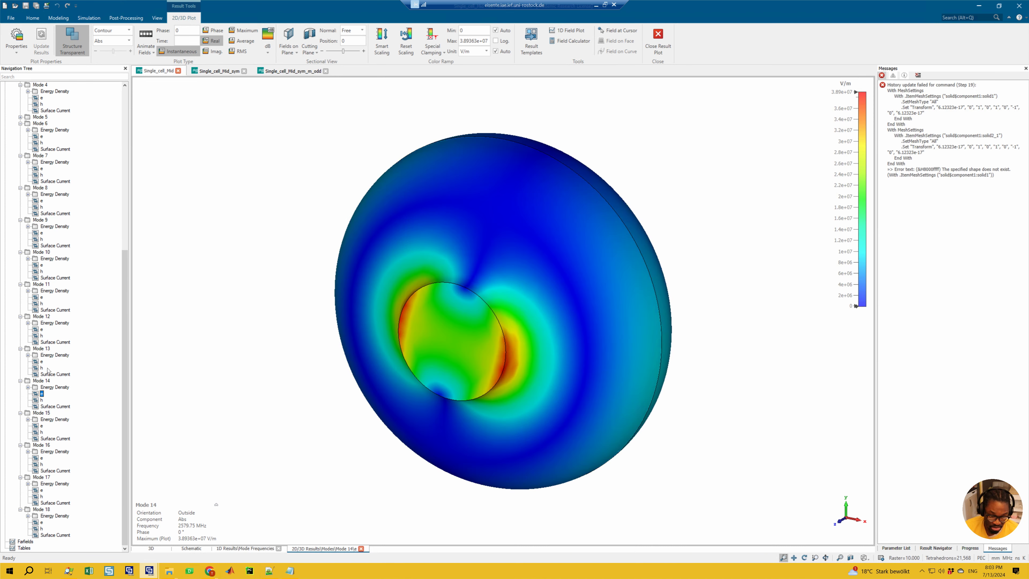
pyautogui.click(42, 361)
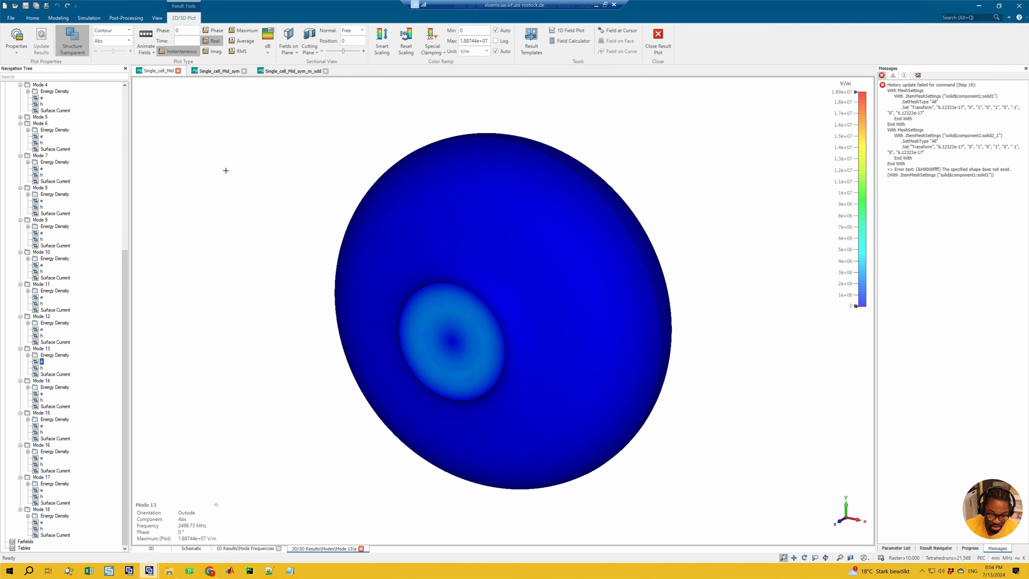
# Step: Display Mode 5's e field in the m_odd project from the front and compare it with Mode 18's e field in Single_cell_Mid
pyautogui.click(290, 72)
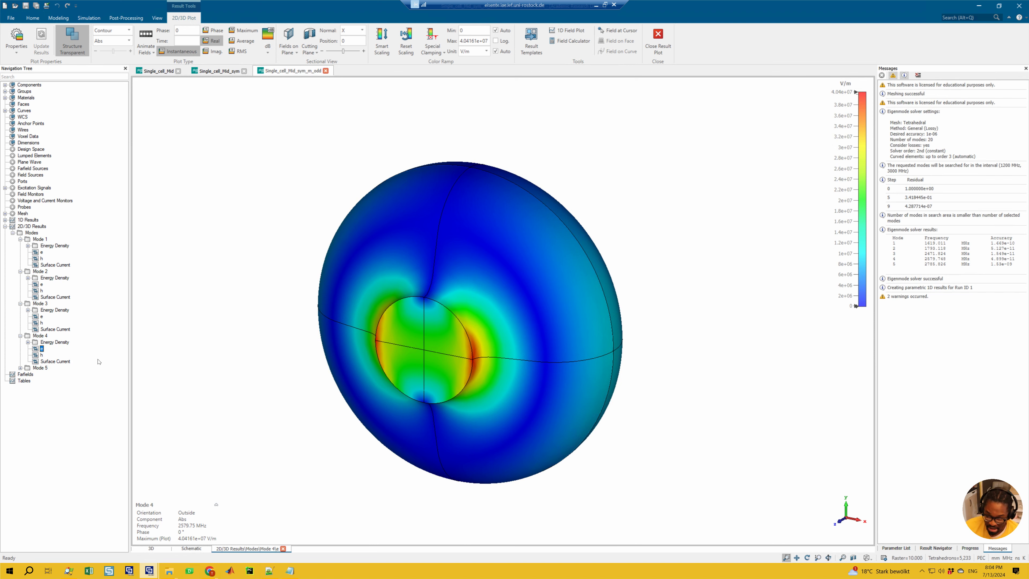
pyautogui.click(20, 368)
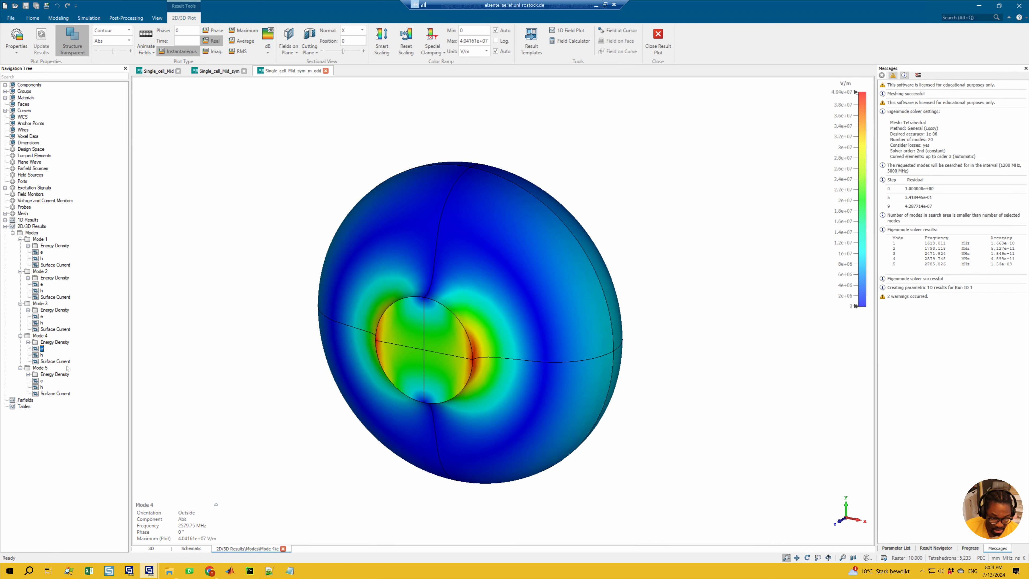
pyautogui.click(41, 381)
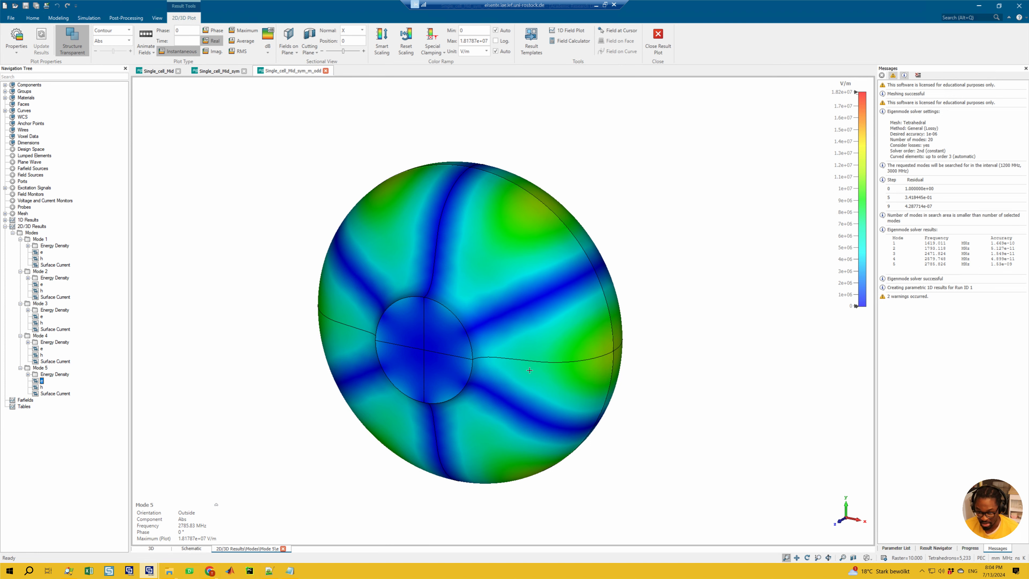
pyautogui.press('3')
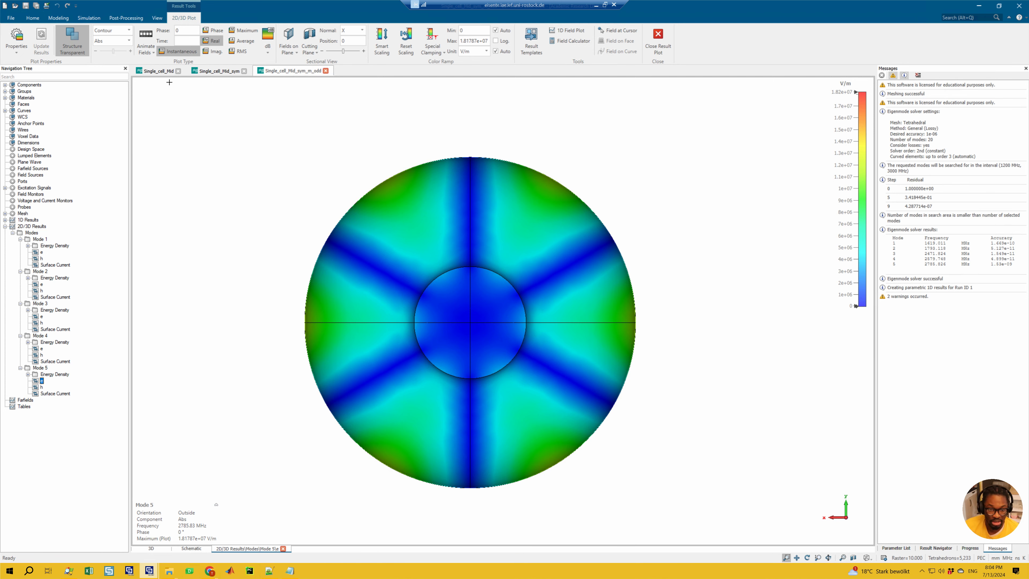
pyautogui.click(159, 71)
pyautogui.click(42, 522)
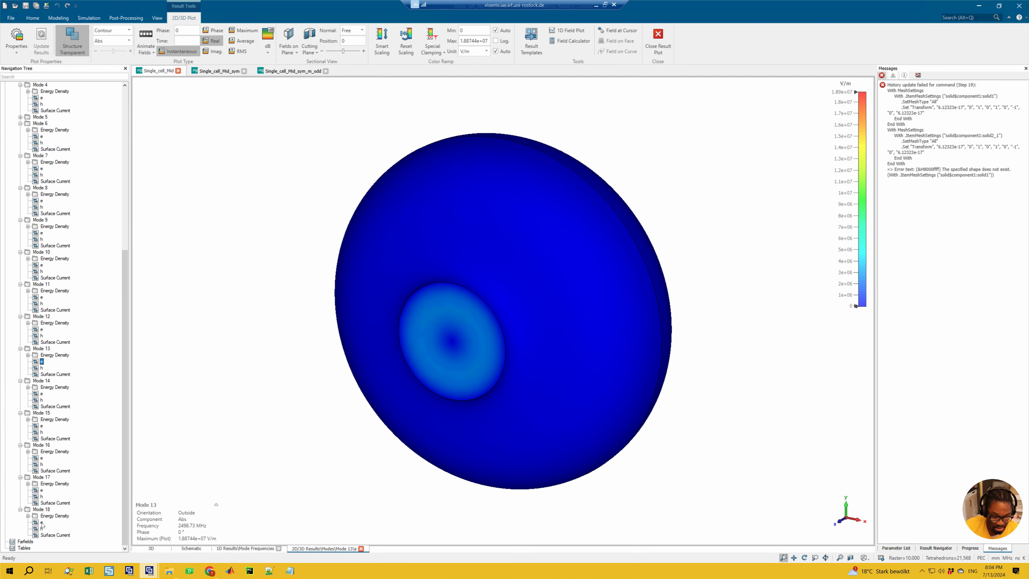
pyautogui.press('3')
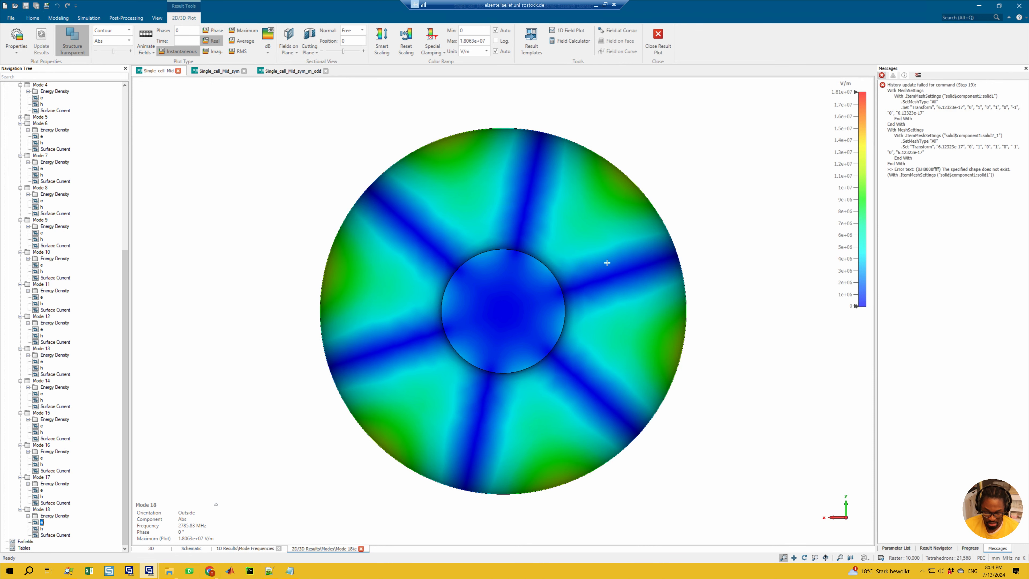
pyautogui.click(289, 71)
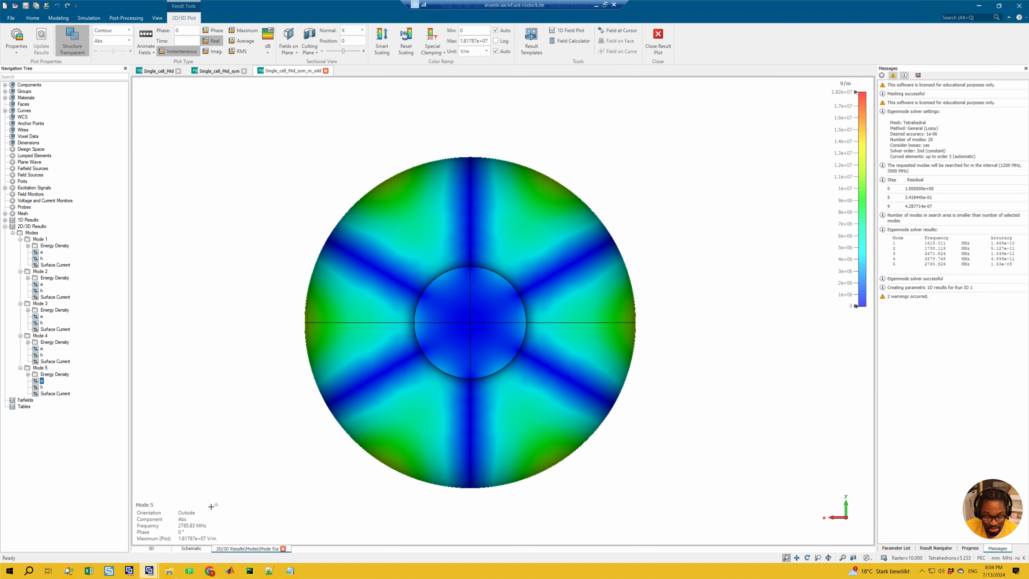
# Step: Switch to the Symmetry_Planes folder in File Explorer and duplicate Single_cell_Mid_sym_m_odd.cst there
pyautogui.moveTo(169, 571)
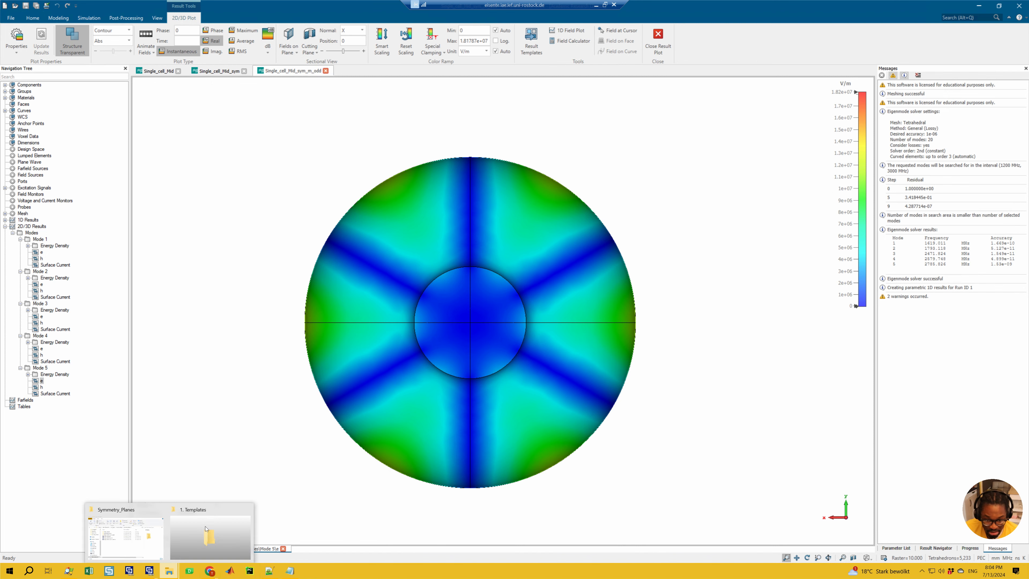
pyautogui.click(123, 536)
pyautogui.click(527, 357)
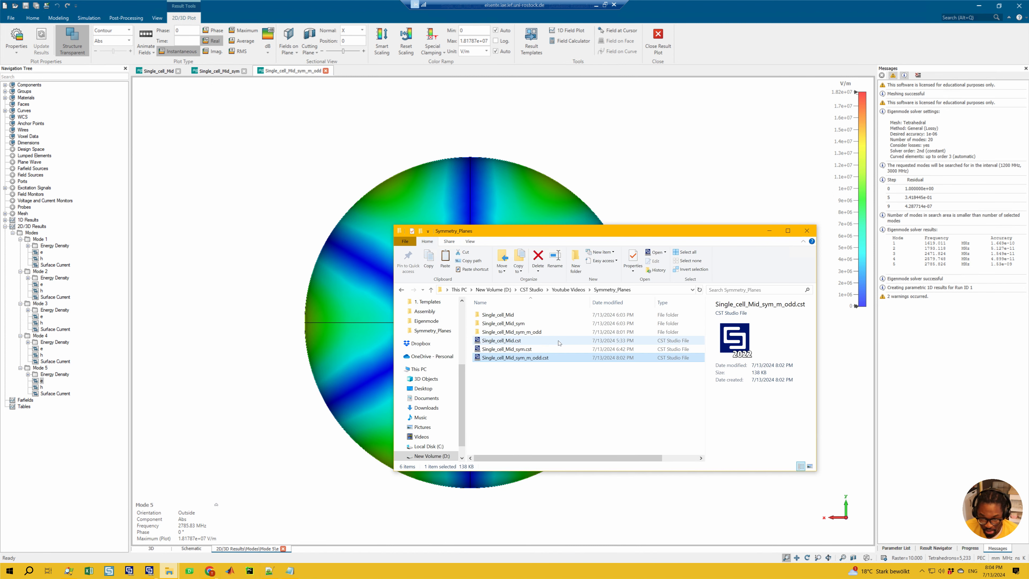
pyautogui.hotkey('ctrl', 'c')
pyautogui.hotkey('ctrl', 'v')
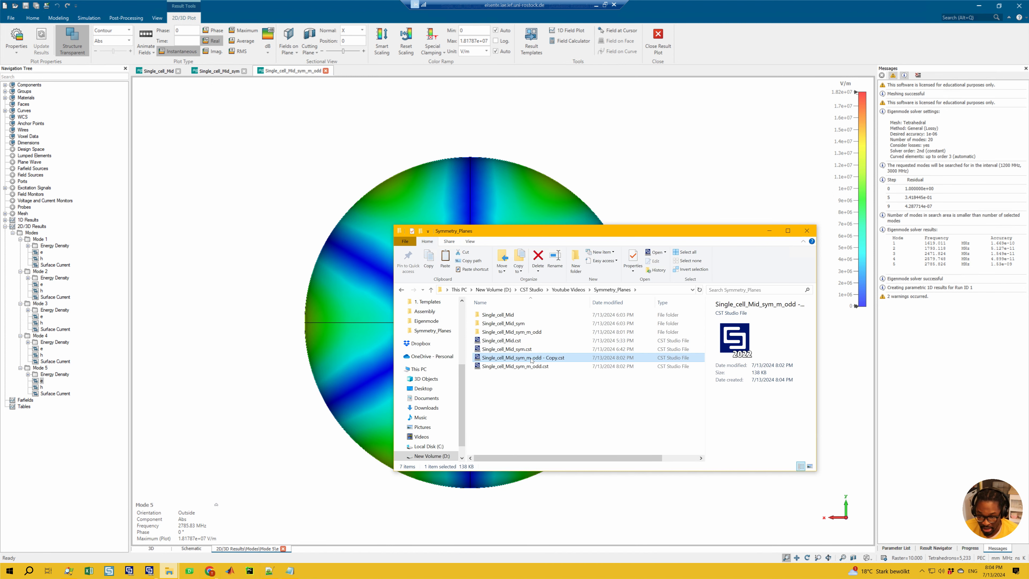
# Step: Rename the copied project file as Single_cell_Mid_sym_quad.cst
pyautogui.click(533, 361)
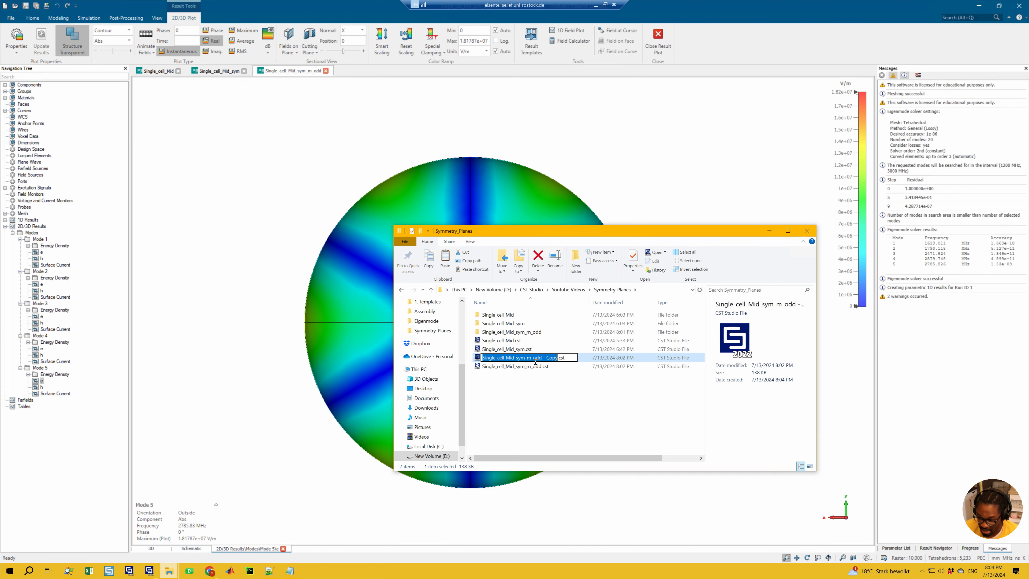
pyautogui.click(538, 359)
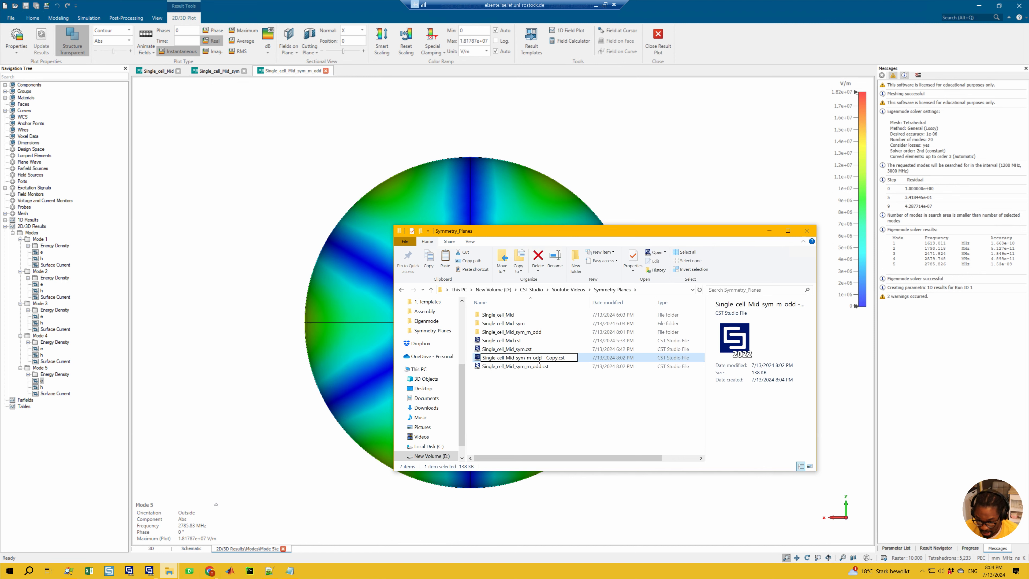
pyautogui.moveTo(533, 359); pyautogui.dragTo(562, 358)
pyautogui.press('BackSpace')
pyautogui.press('BackSpace')
pyautogui.press('BackSpace')
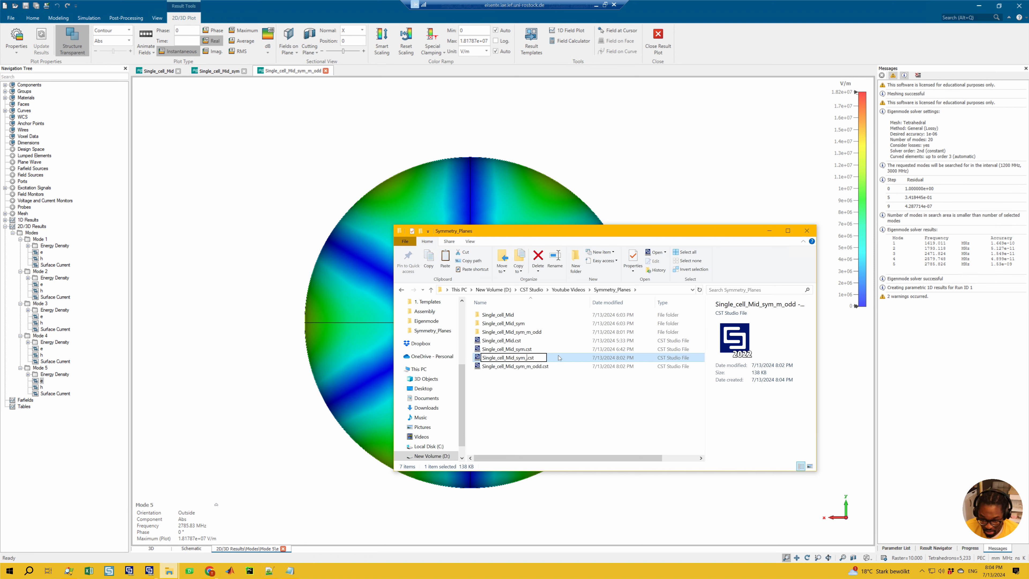
pyautogui.write('qud')
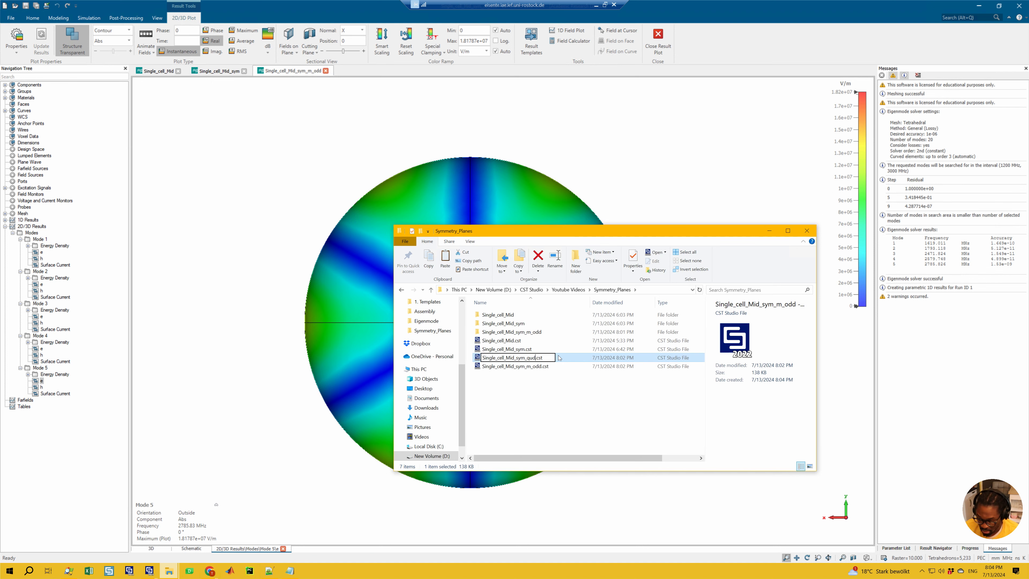
pyautogui.press('BackSpace')
pyautogui.write('ad')
pyautogui.press('Return')
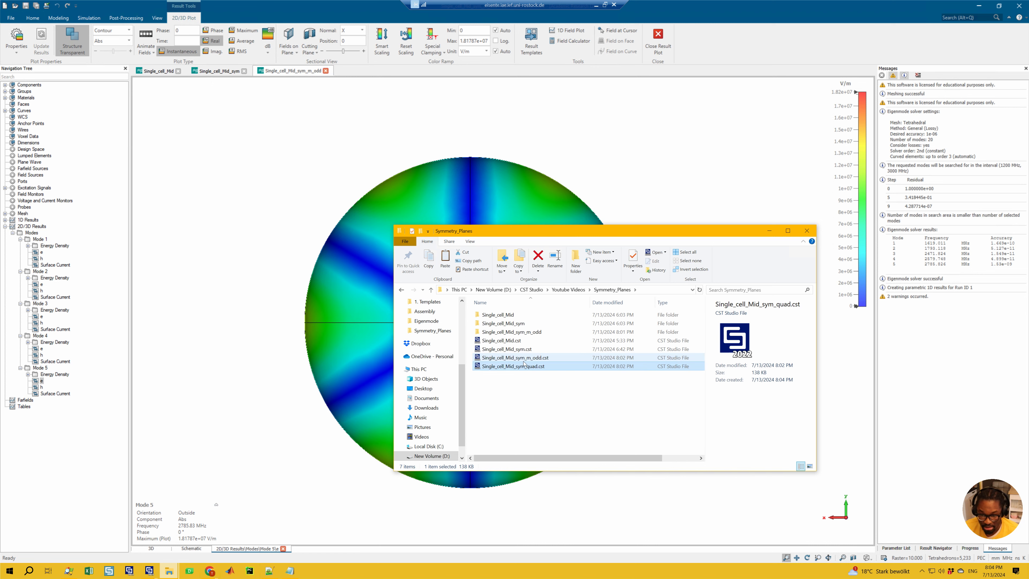
# Step: Open Single_cell_Mid_sym_quad.cst with CST DESIGN ENVIRONMENT 2023 and save the project
pyautogui.rightClick(521, 366)
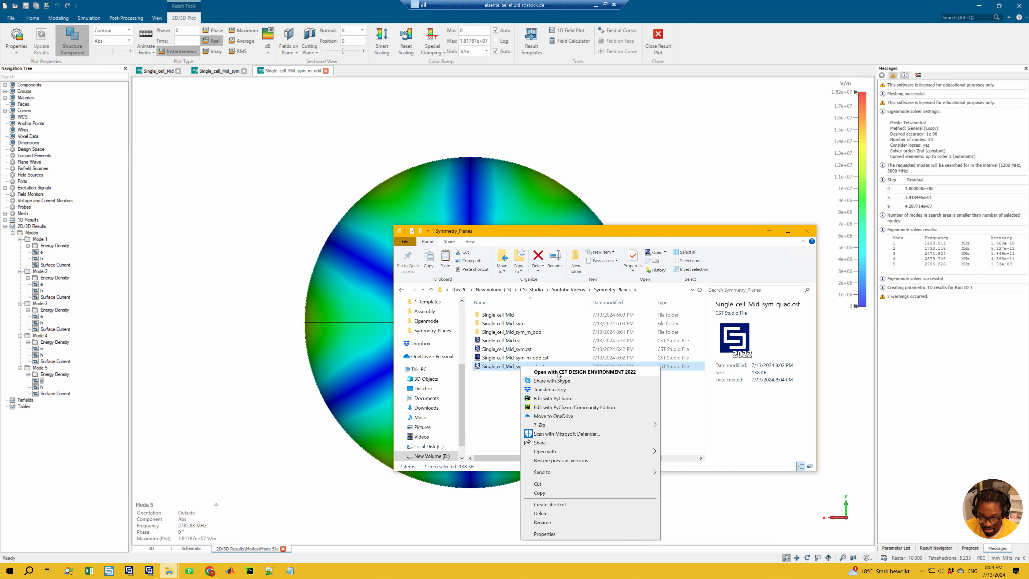
pyautogui.moveTo(632, 451)
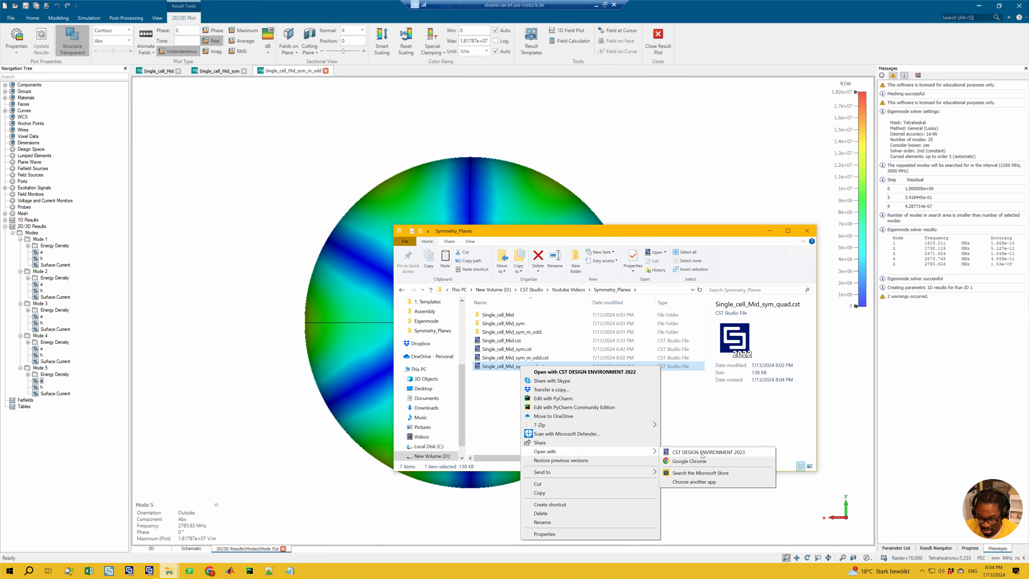
pyautogui.click(701, 453)
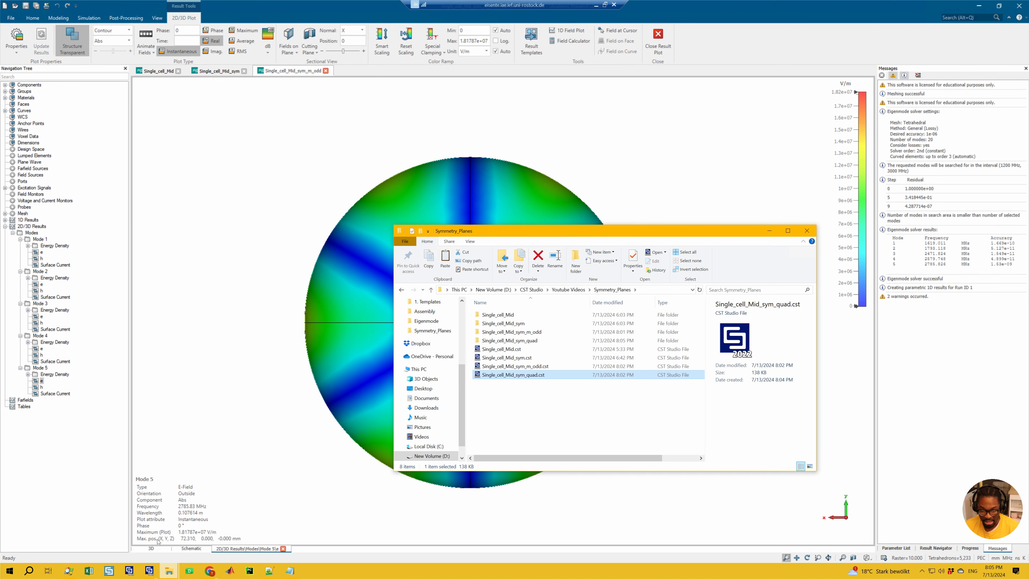
pyautogui.click(149, 570)
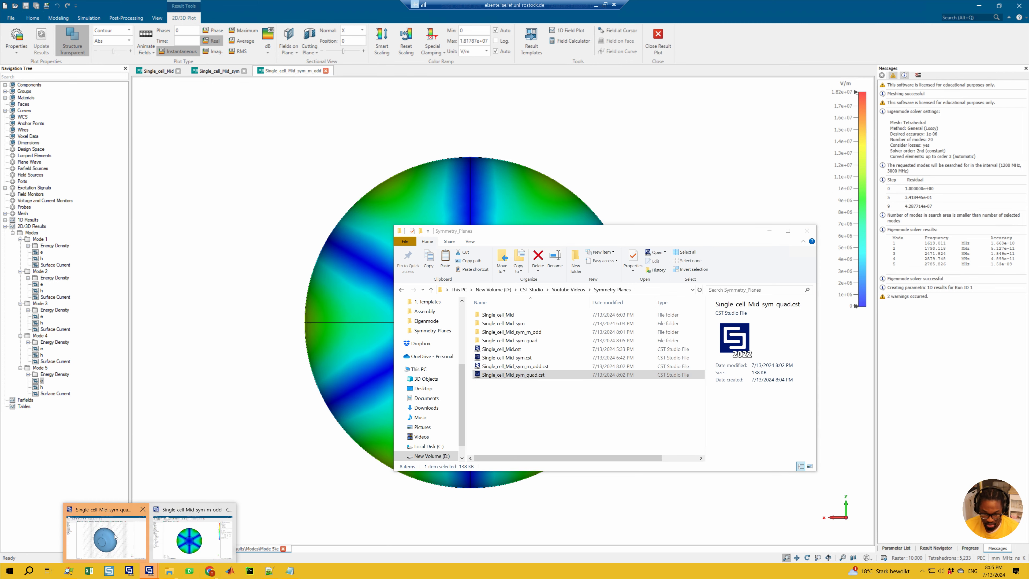
pyautogui.click(106, 535)
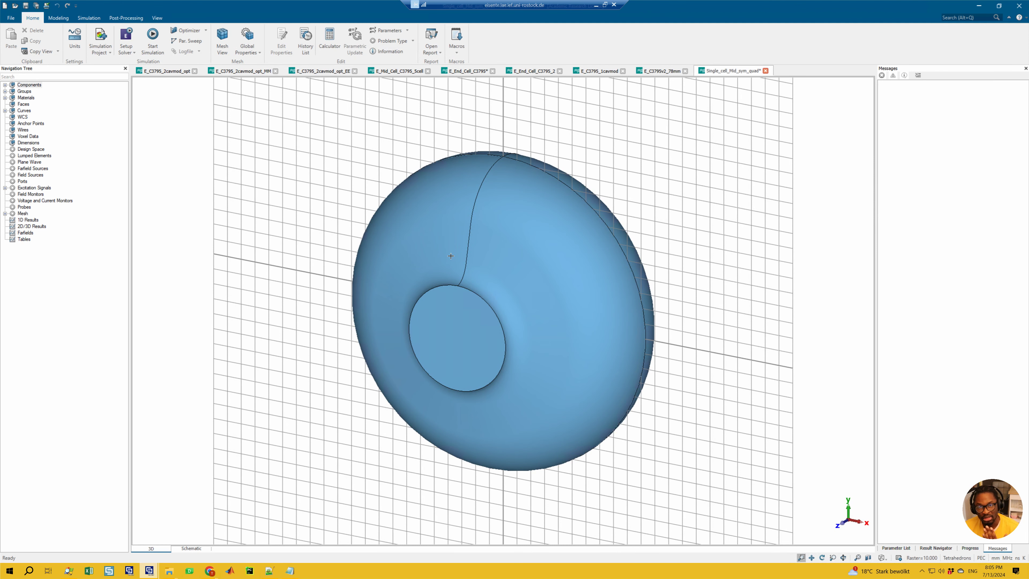
pyautogui.hotkey('ctrl', 's')
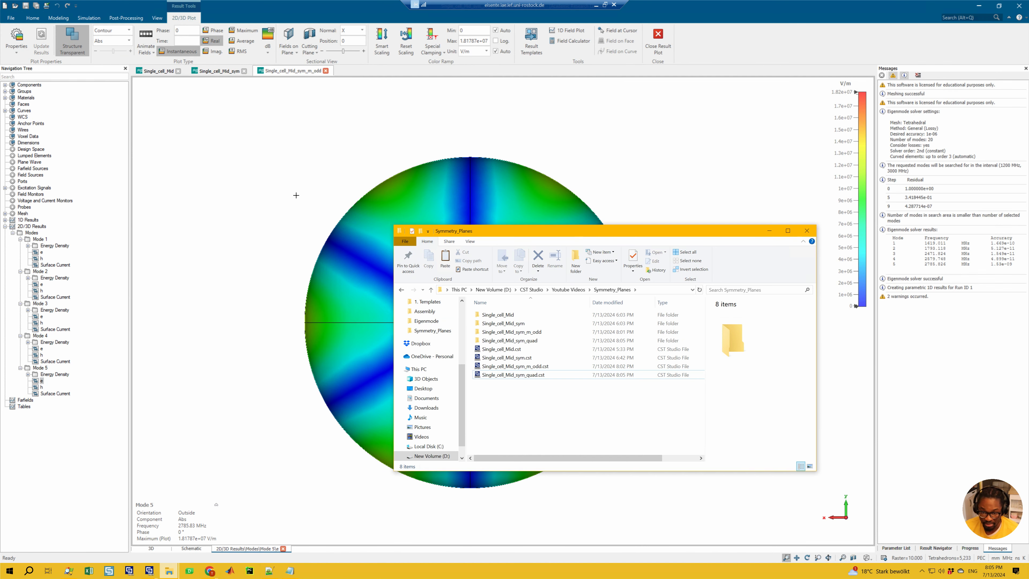
# Step: Open the recent project Single_cell_Mid_sym_quad.cst in the CST window that holds the Single_cell_Mid and m_odd projects
pyautogui.click(296, 195)
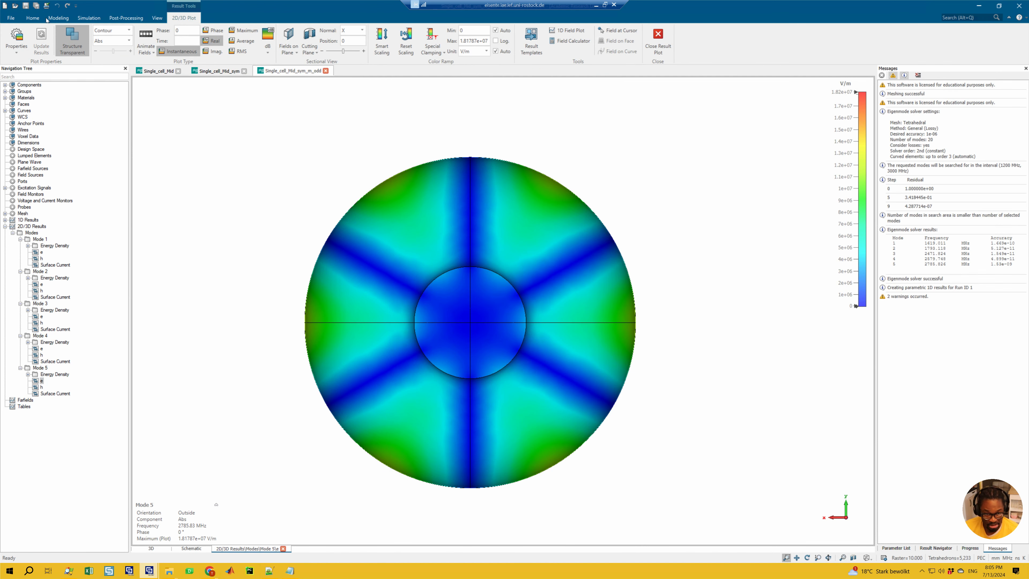
pyautogui.click(11, 18)
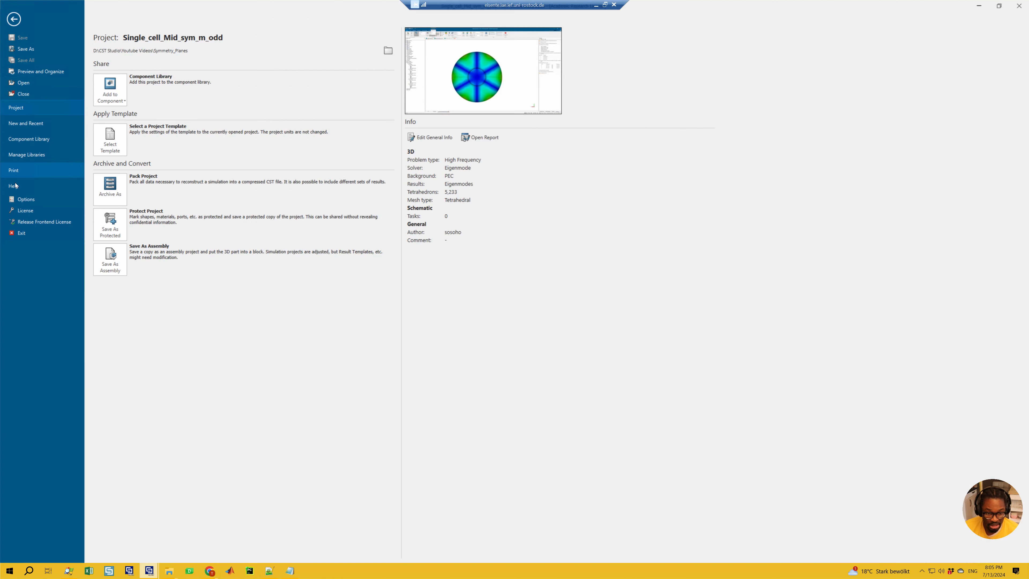
pyautogui.click(25, 123)
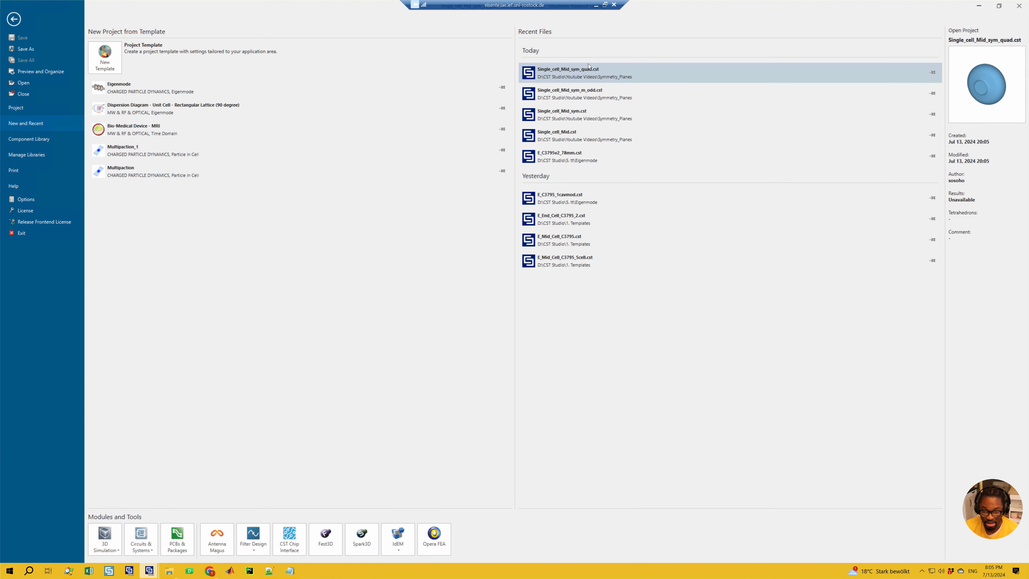
pyautogui.click(587, 75)
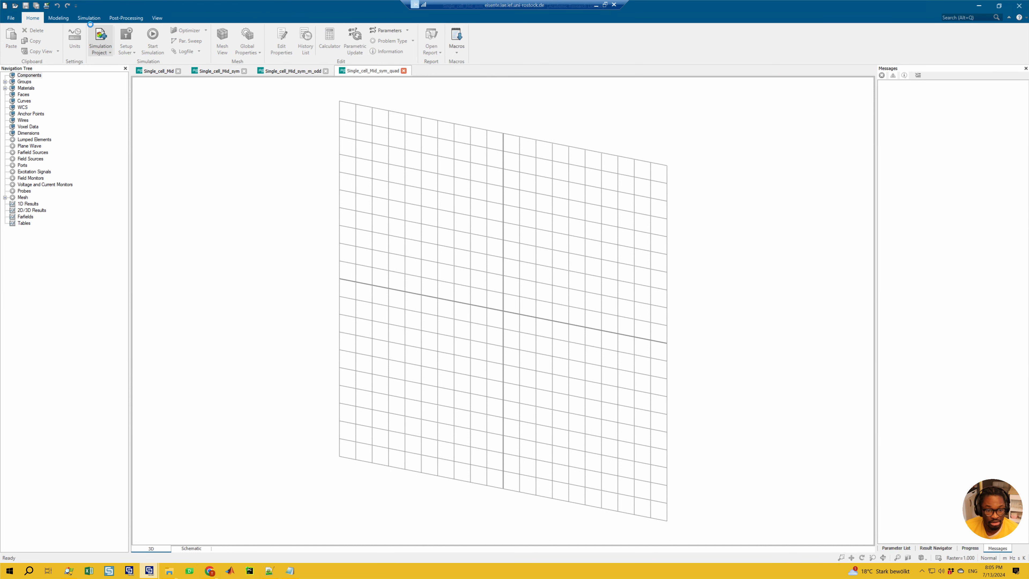
# Step: Set the XZ symmetry plane of Single_cell_Mid_sym_quad to electric (Et = 0) in the boundary conditions
pyautogui.click(89, 18)
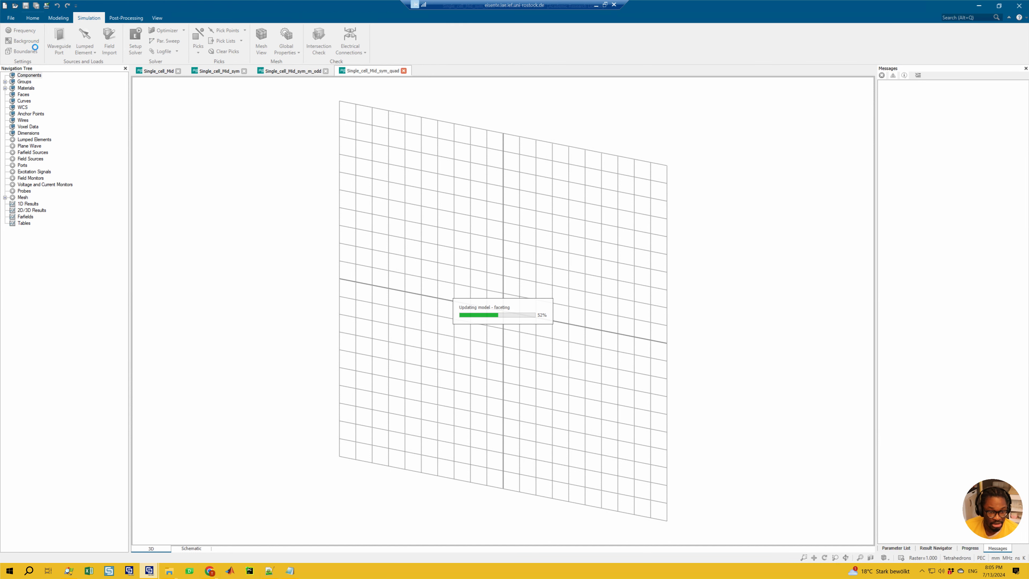
pyautogui.click(25, 52)
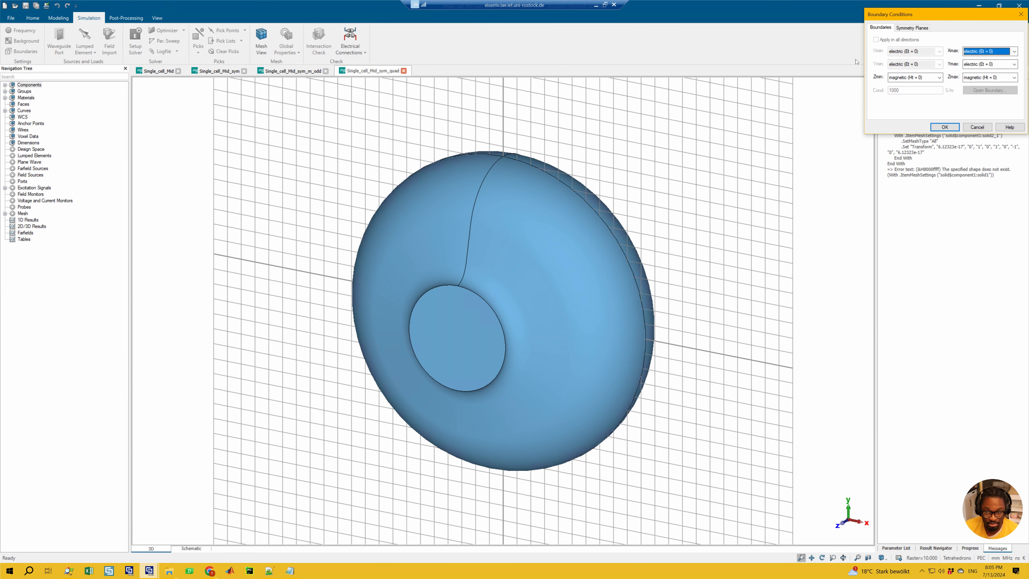
pyautogui.click(913, 28)
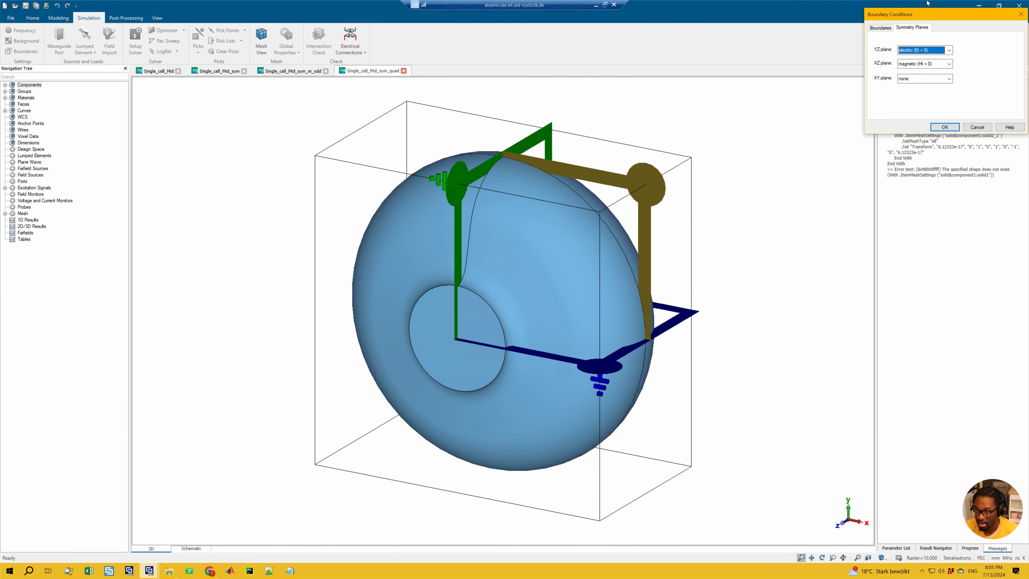
pyautogui.moveTo(928, 14); pyautogui.dragTo(749, 176)
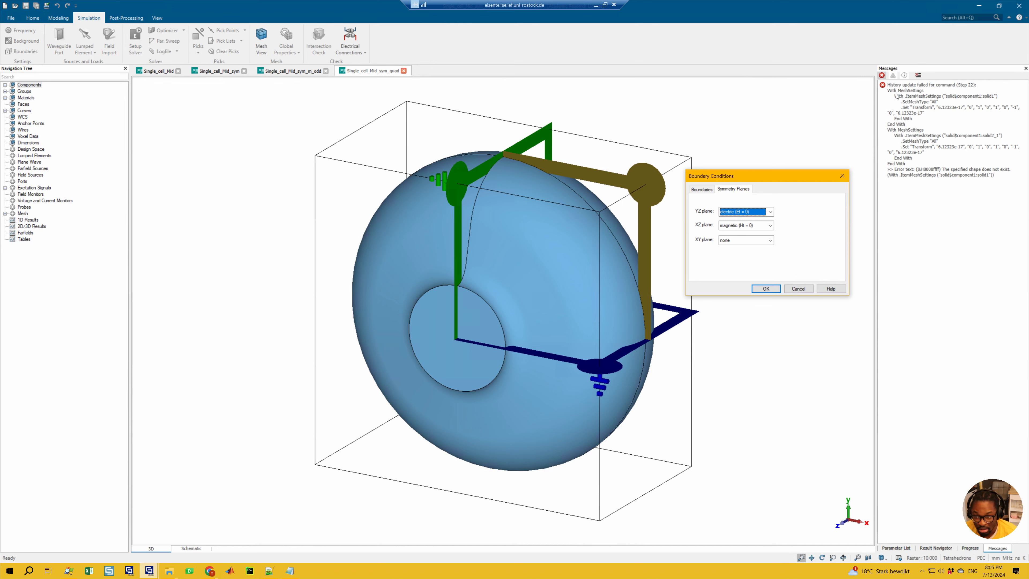
pyautogui.click(759, 226)
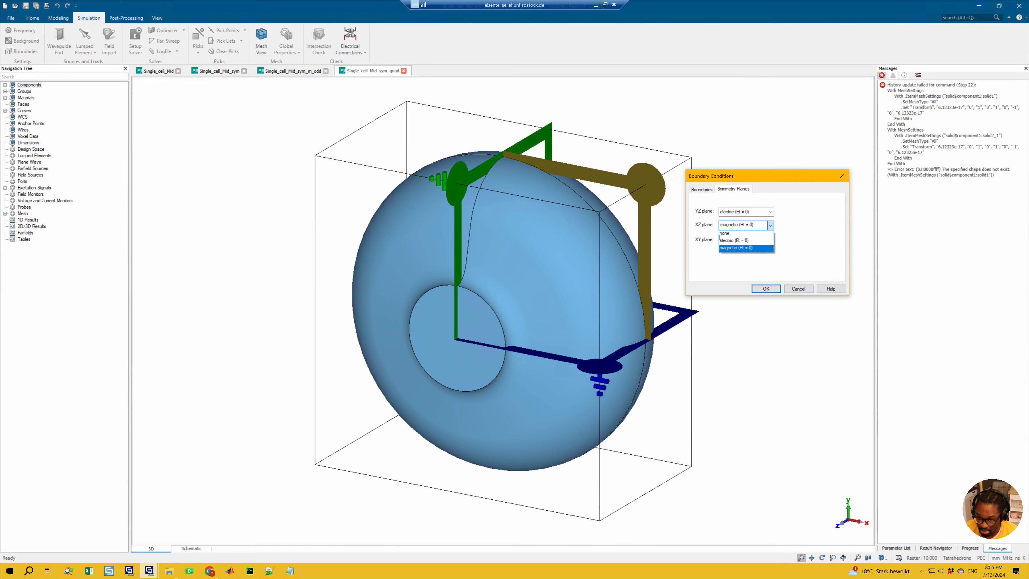
pyautogui.click(750, 239)
pyautogui.click(766, 288)
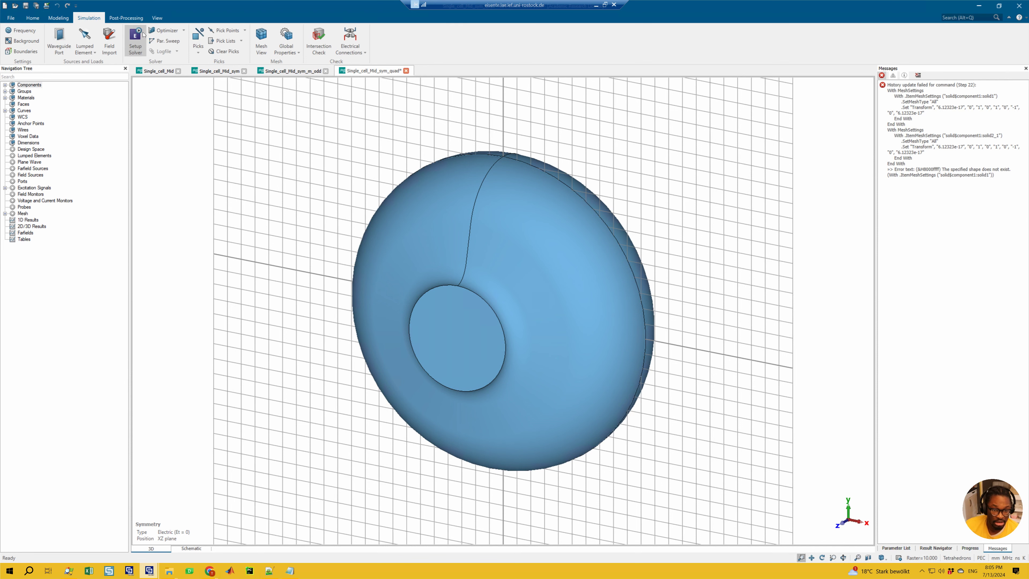
# Step: Start the eigenmode solver for the Single_cell_Mid_sym_quad project with its existing solver settings
pyautogui.click(135, 41)
pyautogui.click(571, 205)
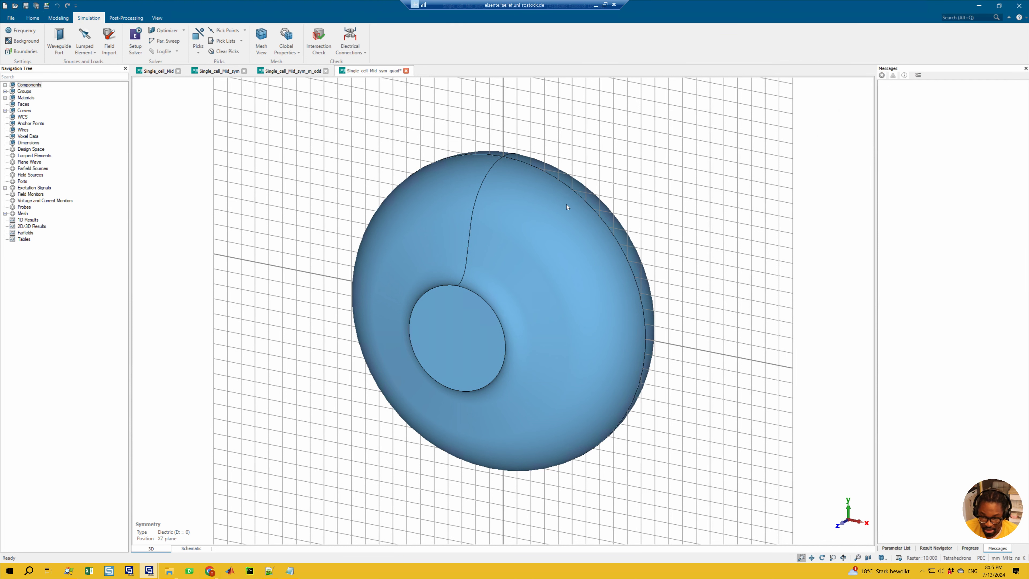
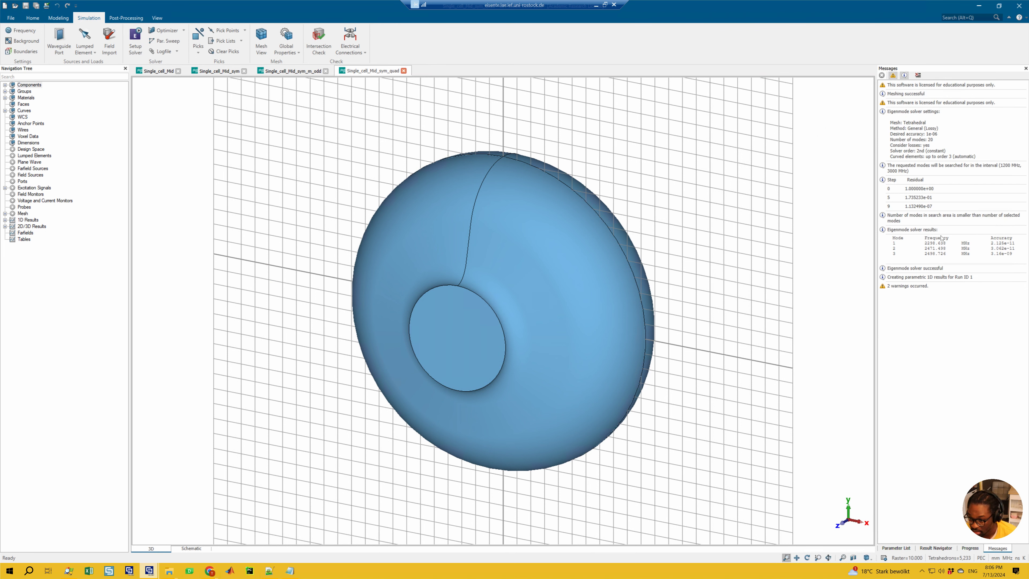
# Step: Plot the e field of mode 1 in the Single_cell_Mid_sym_quad results as a Contour plot
pyautogui.click(5, 226)
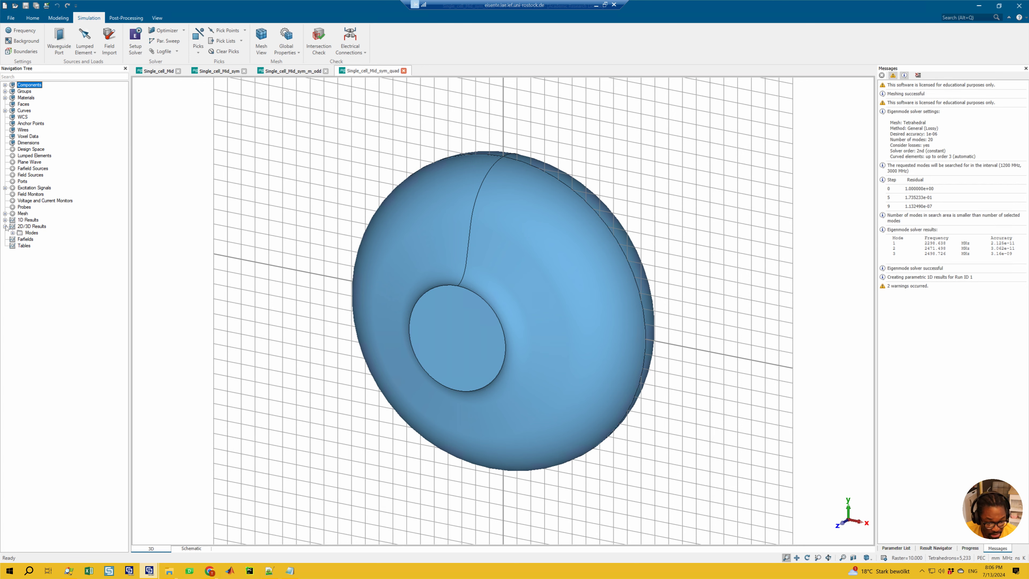
pyautogui.click(13, 232)
pyautogui.click(20, 239)
pyautogui.click(41, 252)
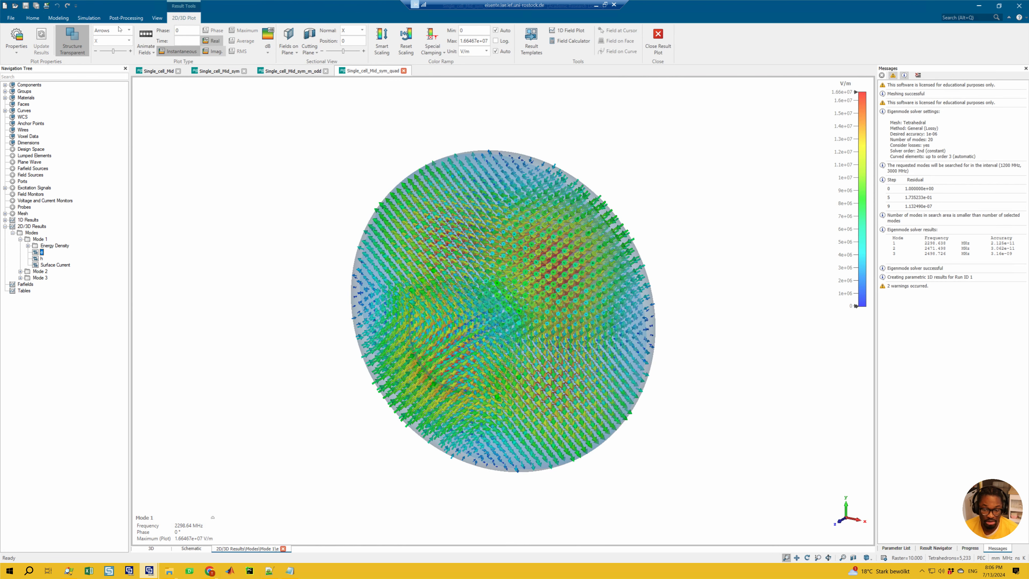
pyautogui.click(104, 31)
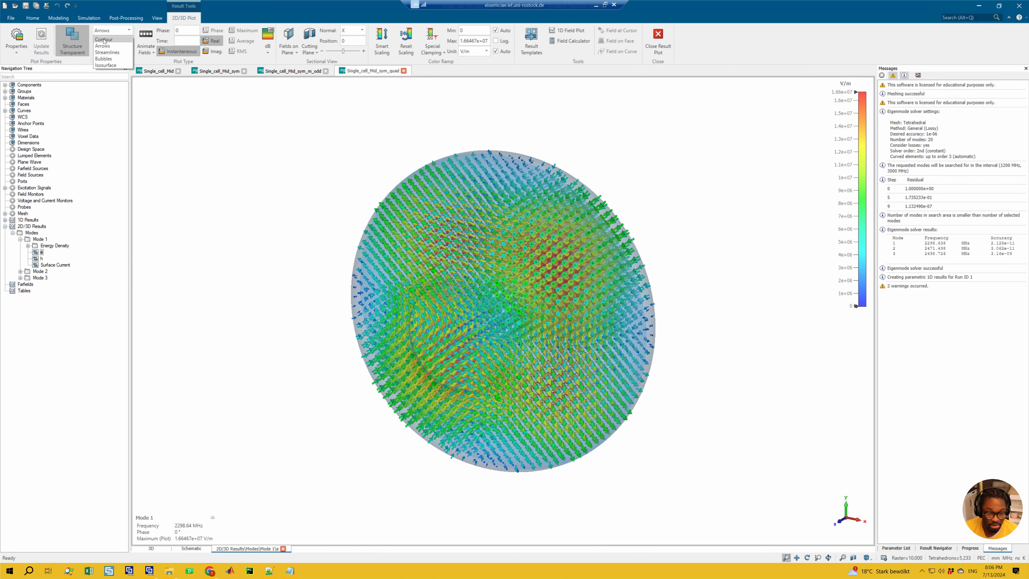
pyautogui.click(104, 40)
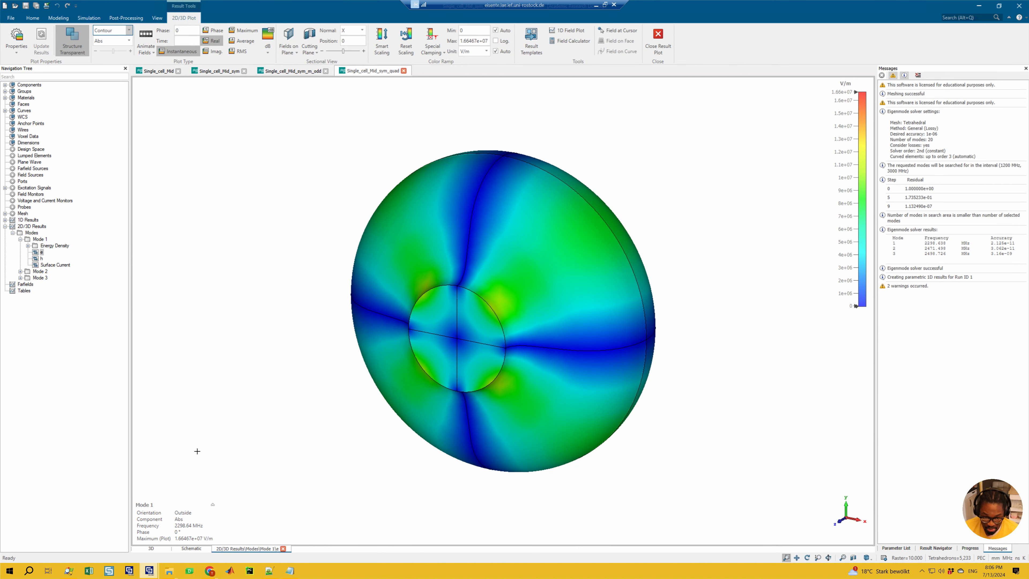
# Step: View the e fields of modes 2, 3 and 4 in the Single_cell_Mid_sym project for comparison with the quad project
pyautogui.click(158, 71)
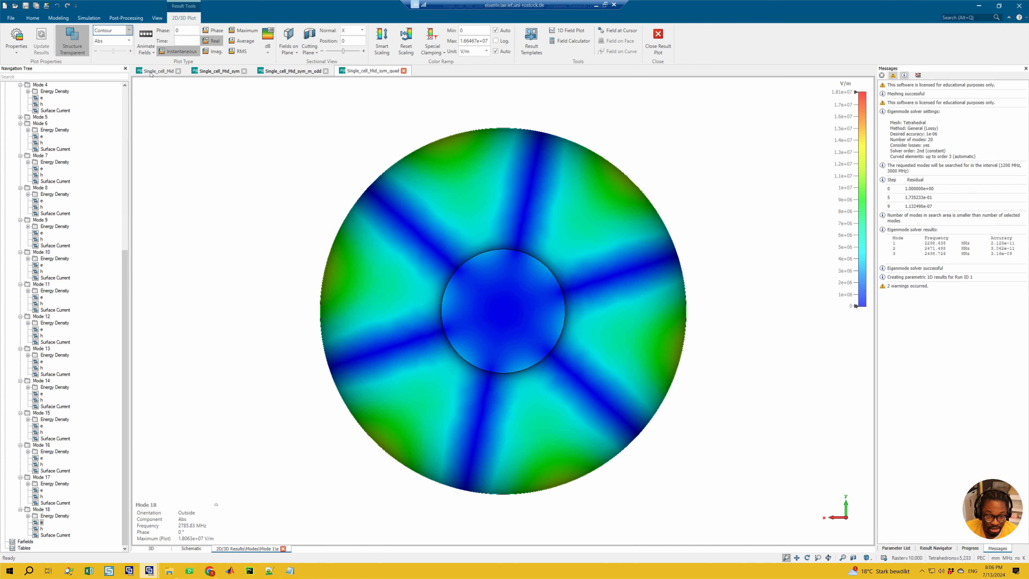
pyautogui.click(220, 71)
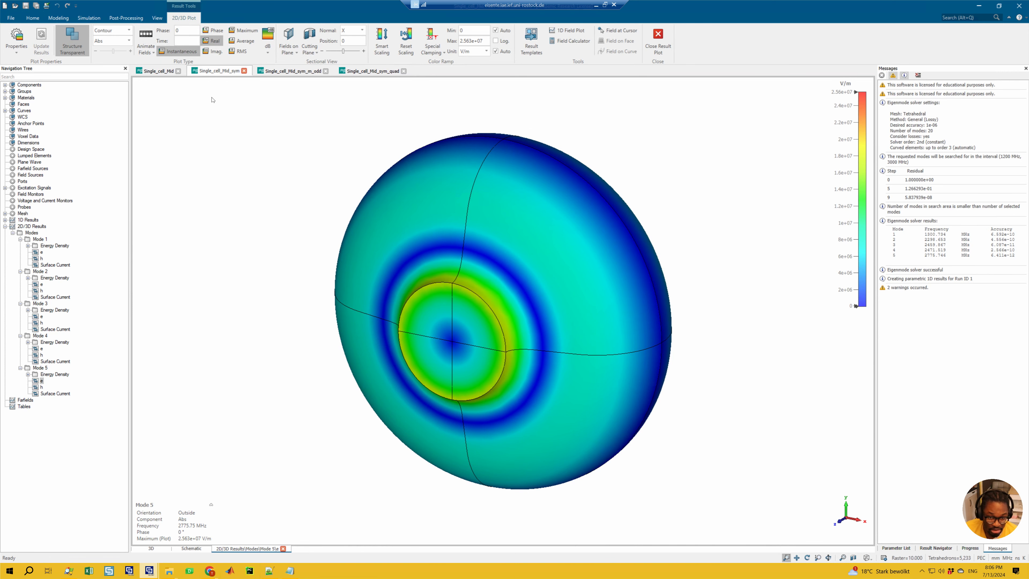
pyautogui.click(42, 285)
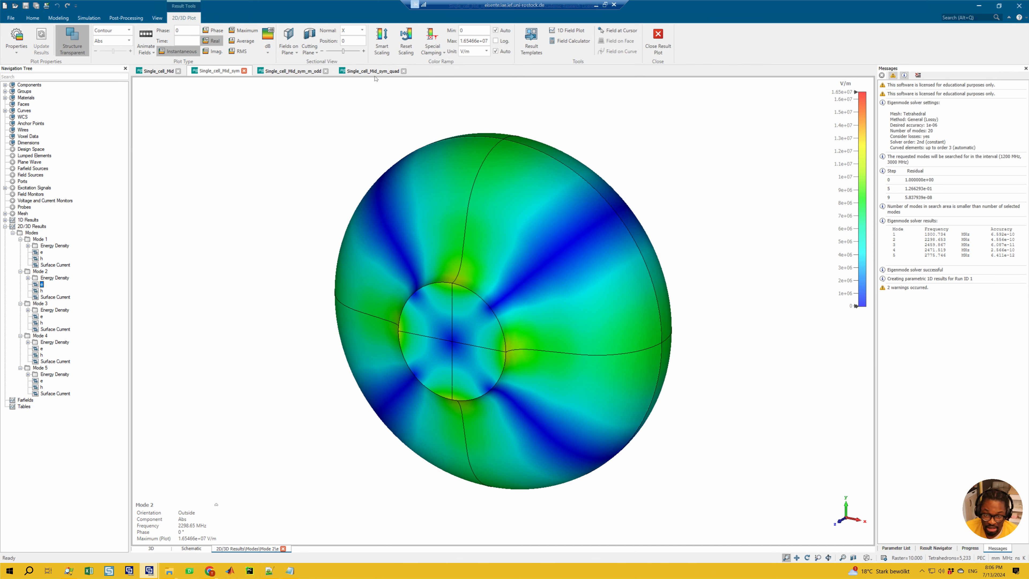
pyautogui.click(41, 316)
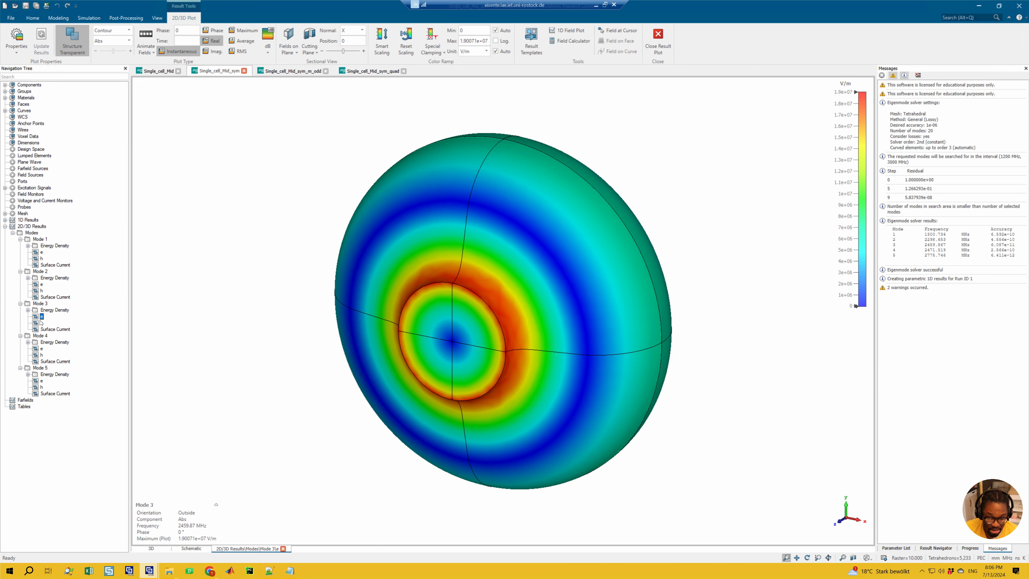
pyautogui.click(41, 348)
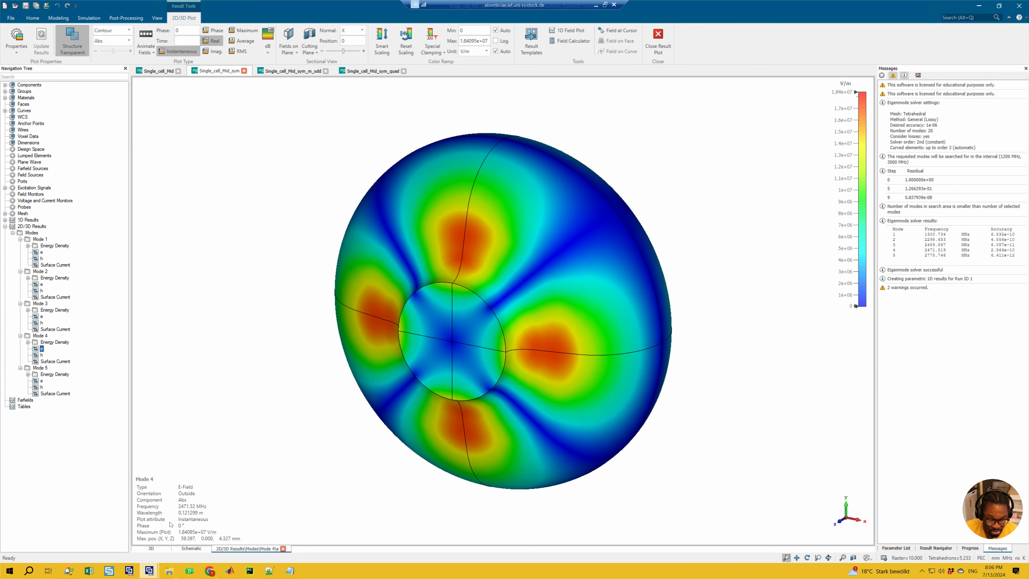
# Step: Return to the Single_cell_Mid_sym_quad project and display the e field of mode 2
pyautogui.click(344, 70)
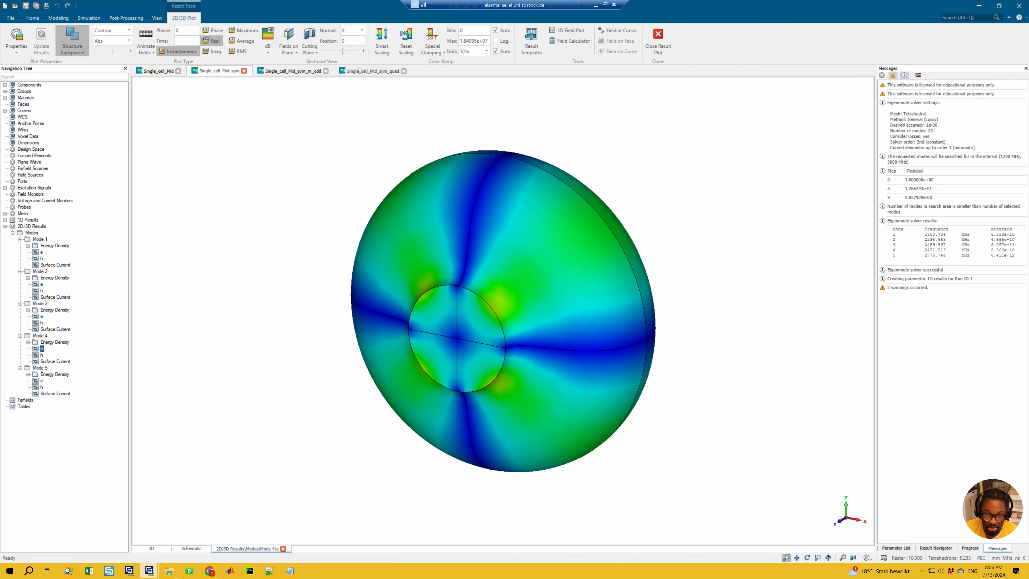
pyautogui.click(20, 271)
pyautogui.click(42, 284)
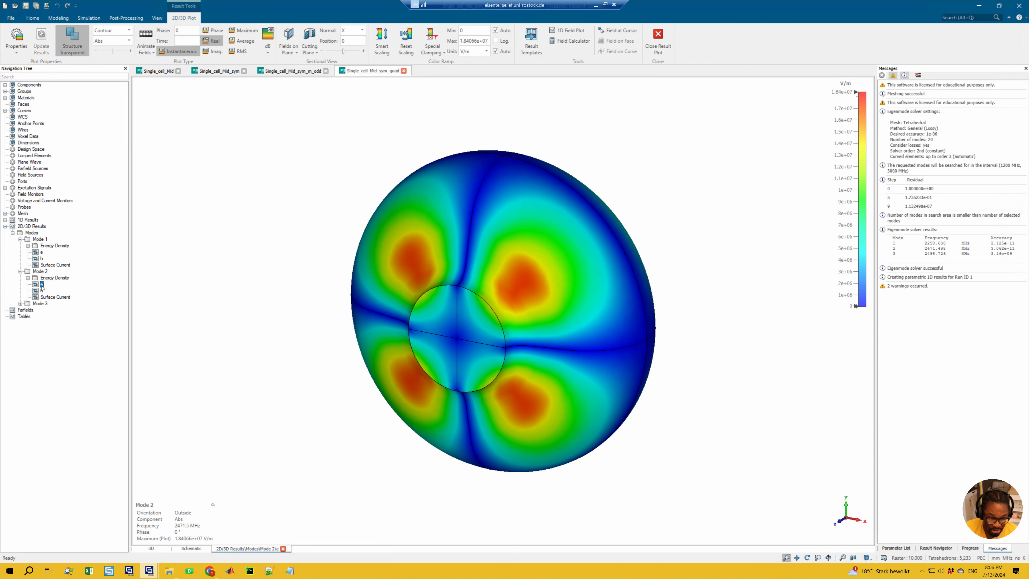
# Step: Check the plotted mode of Single_cell_Mid, and view the e field of mode 5 in Single_cell_Mid_sym
pyautogui.click(158, 72)
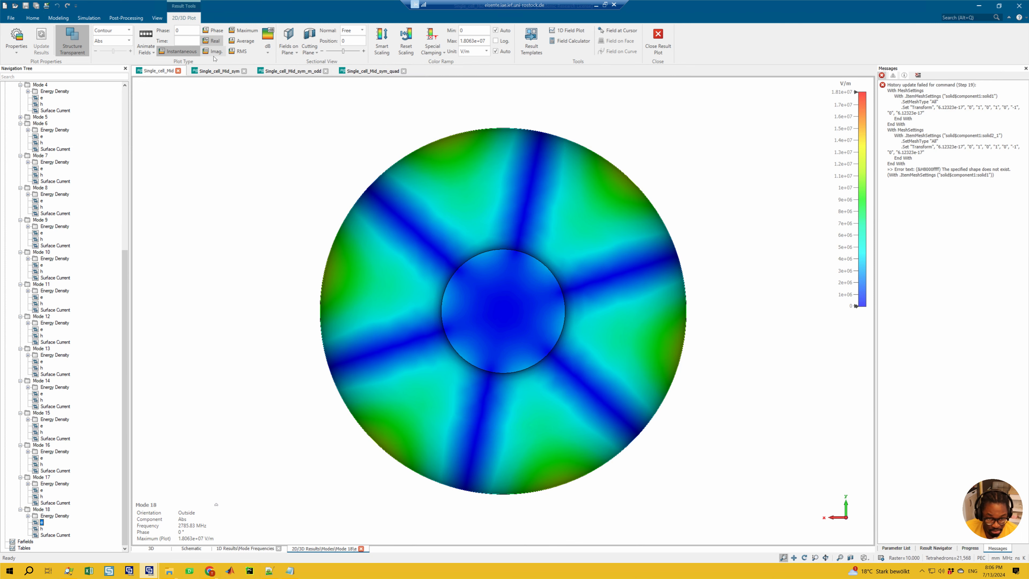
pyautogui.click(219, 71)
pyautogui.click(41, 381)
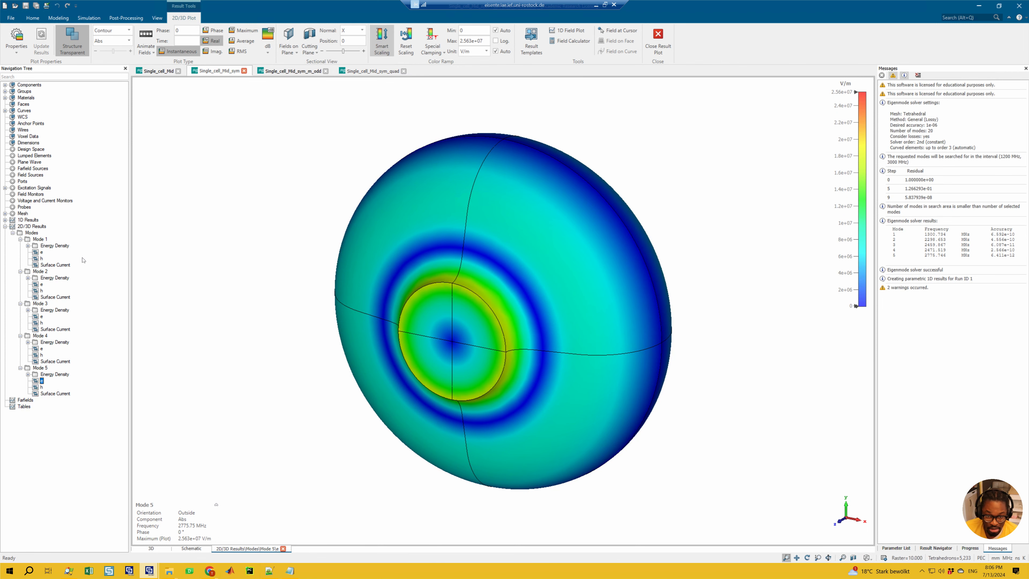
# Step: Display the e field of mode 3 in the Single_cell_Mid_sym_quad project
pyautogui.click(373, 71)
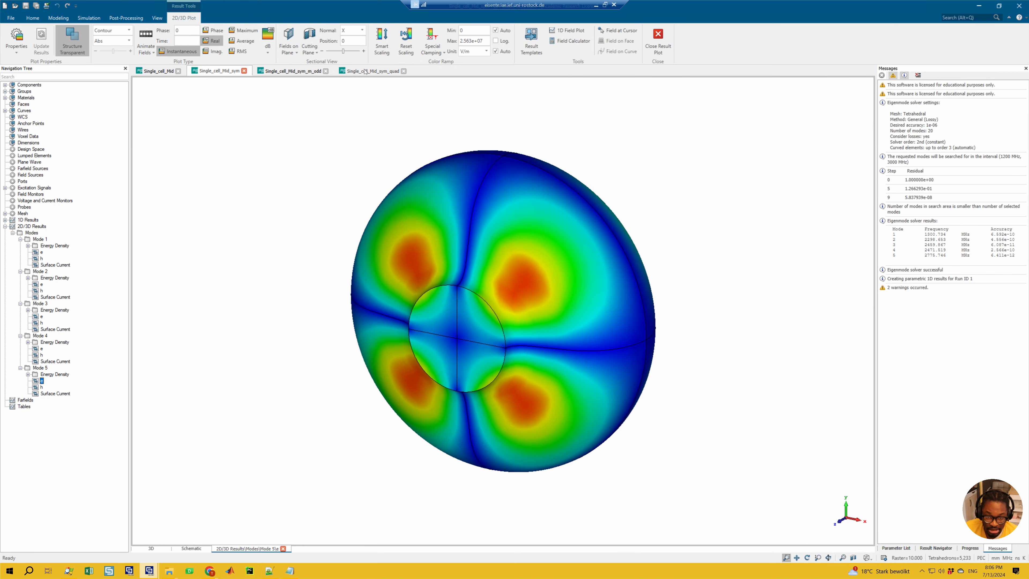
pyautogui.click(20, 304)
pyautogui.click(42, 316)
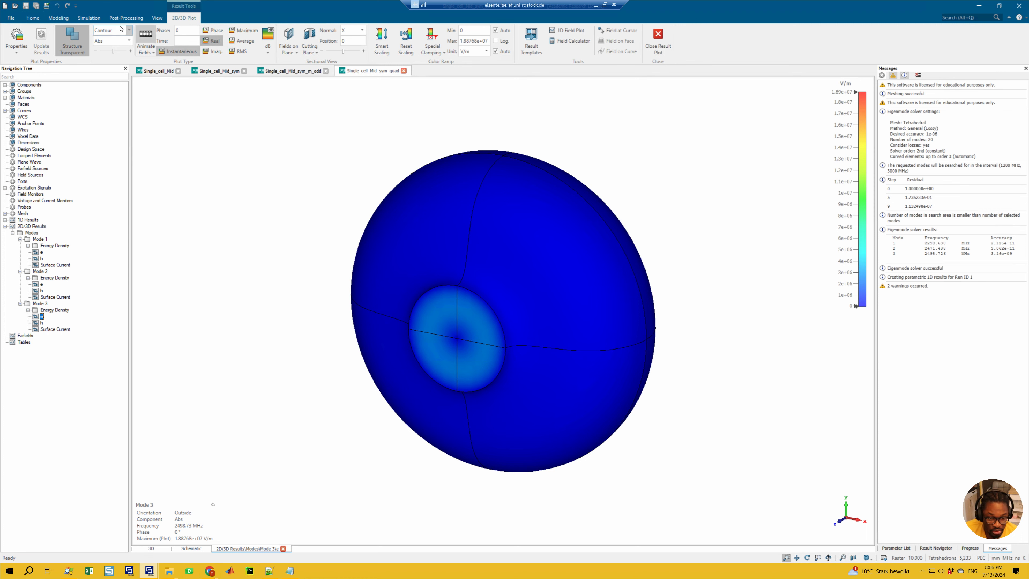
# Step: Try the colour scaling options on the mode 3 plot and lower the colour ramp maximum to 1.11344e+07 V/m
pyautogui.click(408, 32)
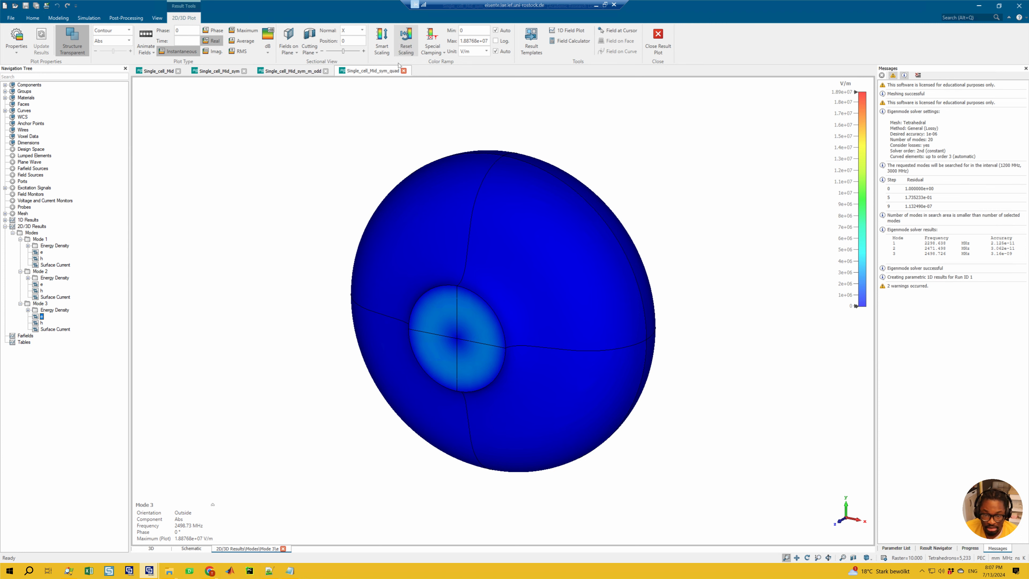
pyautogui.click(408, 39)
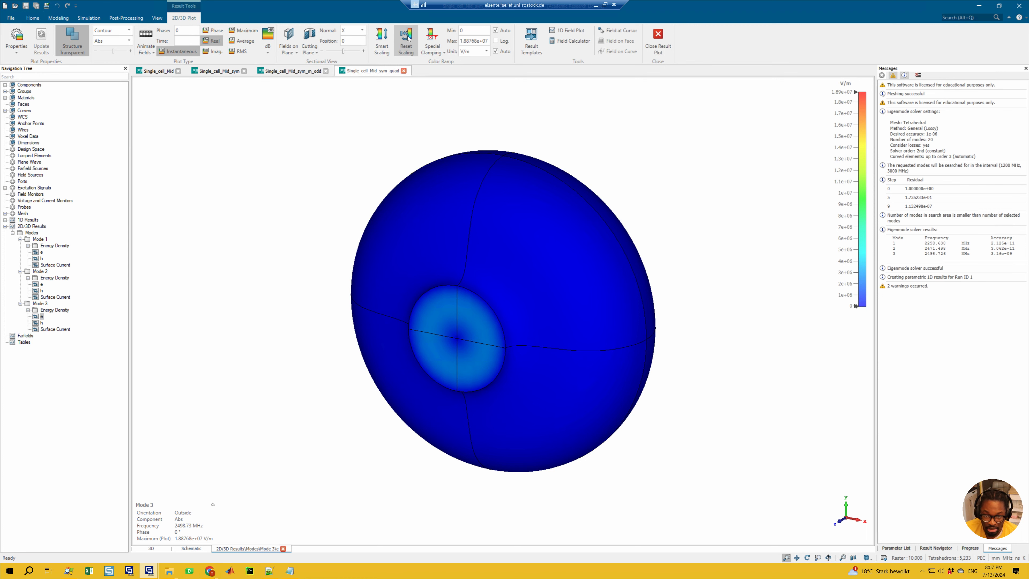
pyautogui.click(386, 41)
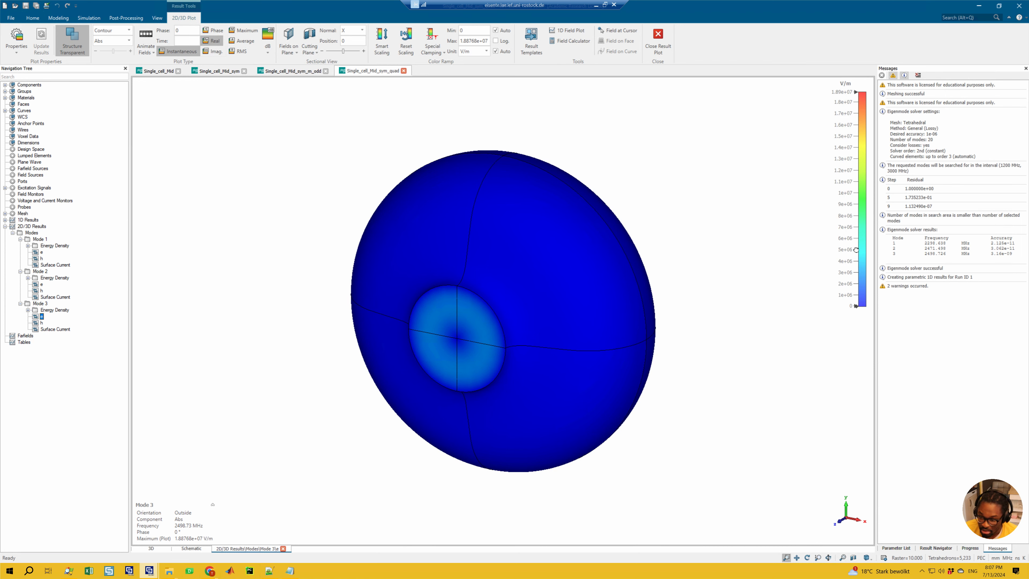
pyautogui.moveTo(851, 243); pyautogui.dragTo(838, 205)
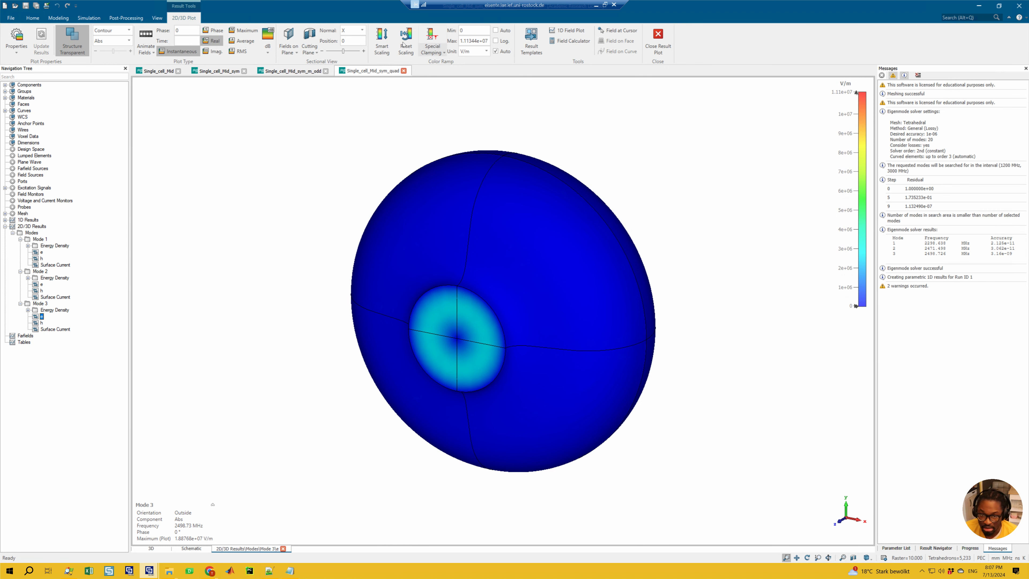
# Step: Set the mode 3 colour ramp maximum to 2.05557e+07 V/m and show its field on Cross Section C, normal to Z
pyautogui.click(288, 38)
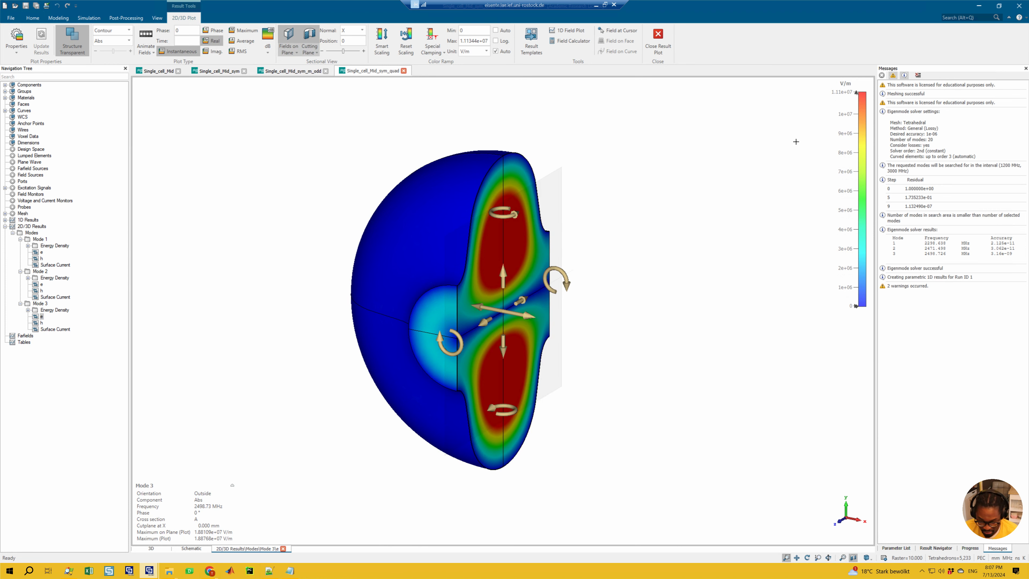
pyautogui.moveTo(837, 143); pyautogui.dragTo(866, 195)
pyautogui.click(376, 48)
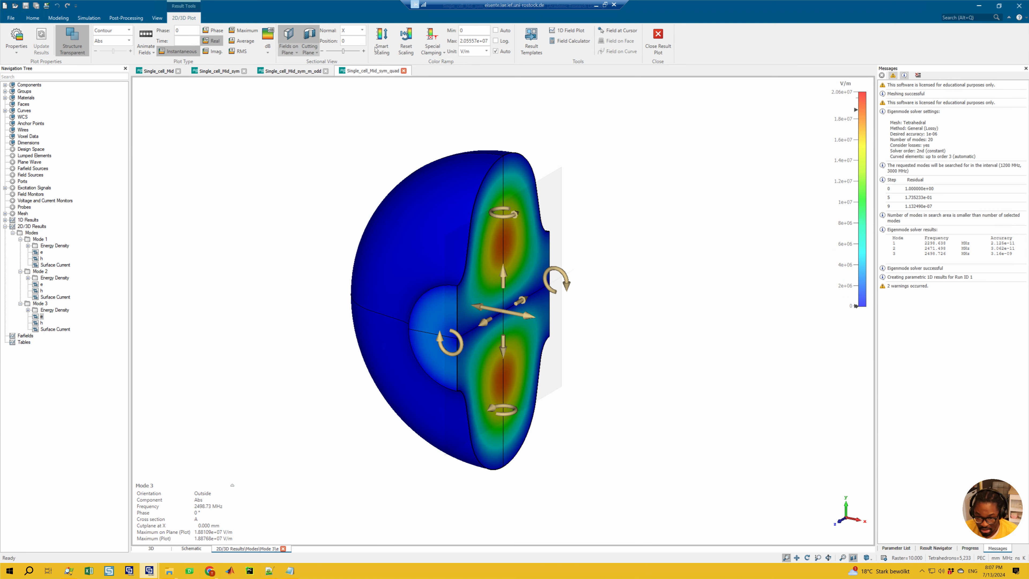
pyautogui.click(292, 53)
pyautogui.click(293, 89)
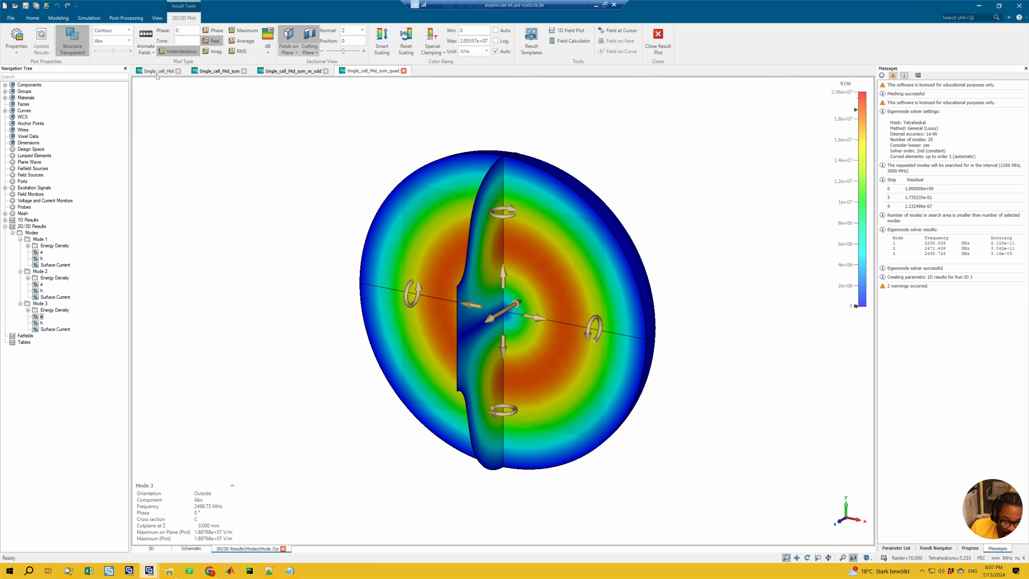
# Step: Look through the e fields of Single_cell_Mid from mode 16 down to mode 13 for the counterpart of quad mode 3
pyautogui.click(218, 71)
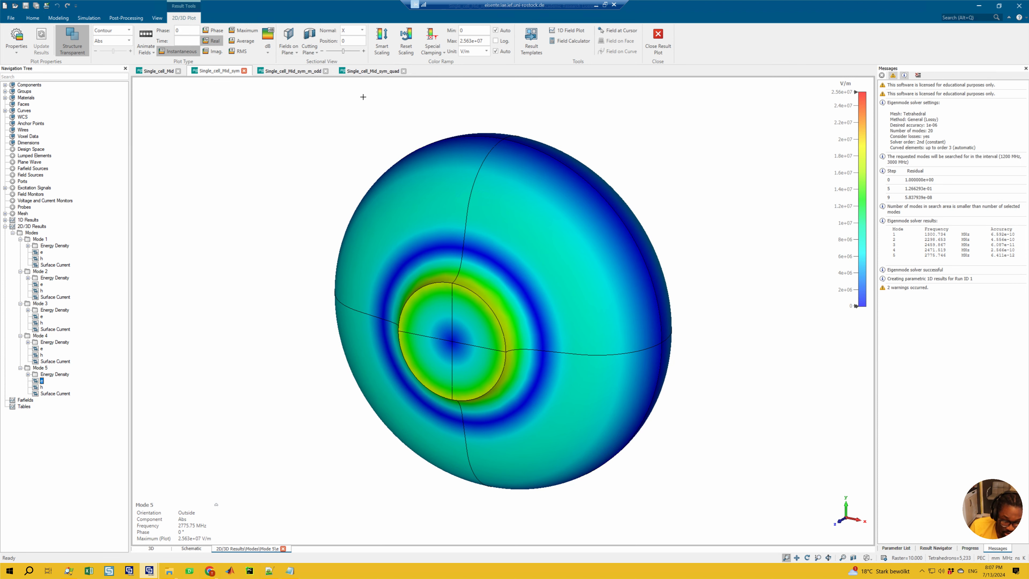
pyautogui.click(372, 71)
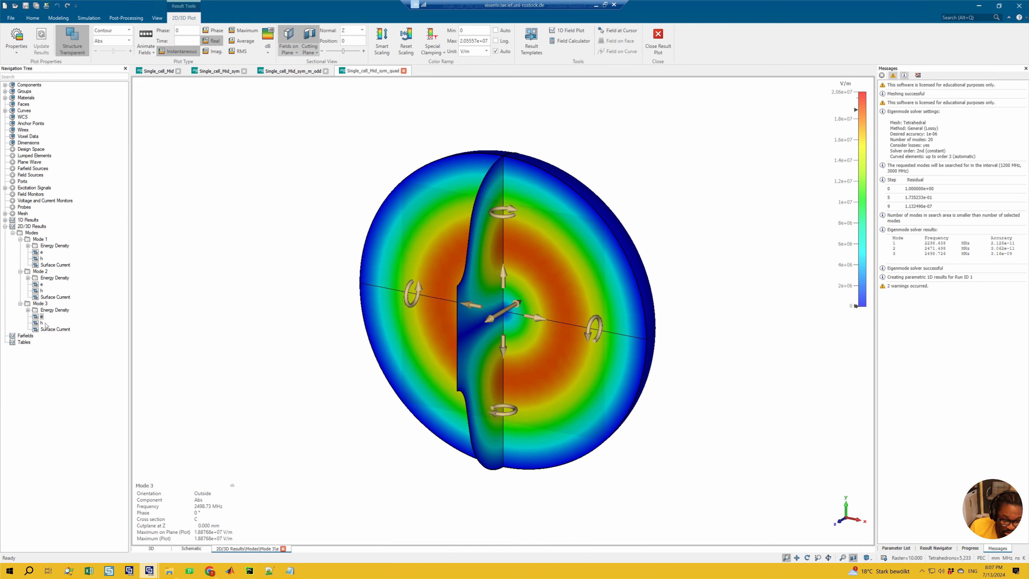
pyautogui.click(158, 71)
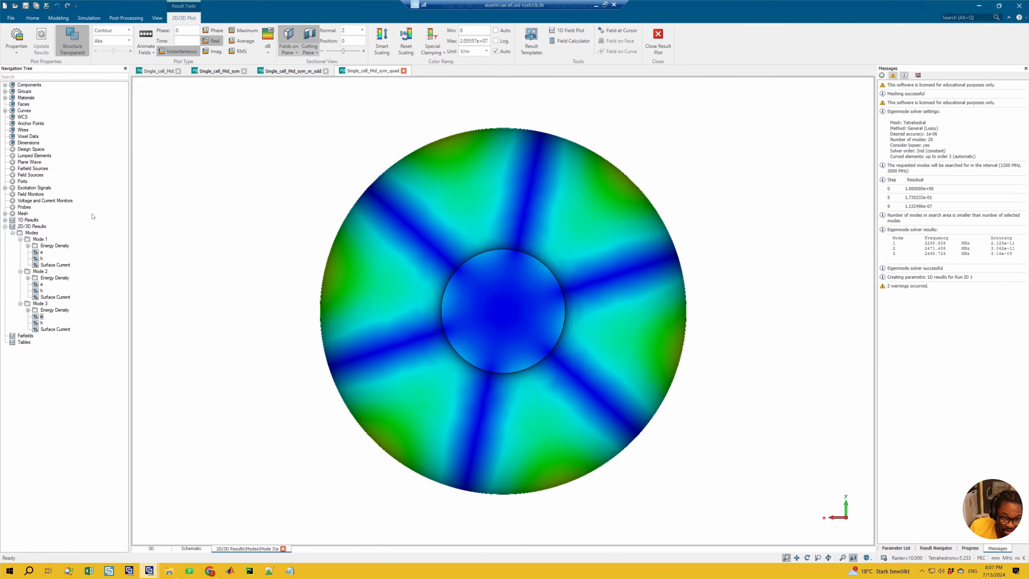
pyautogui.click(41, 458)
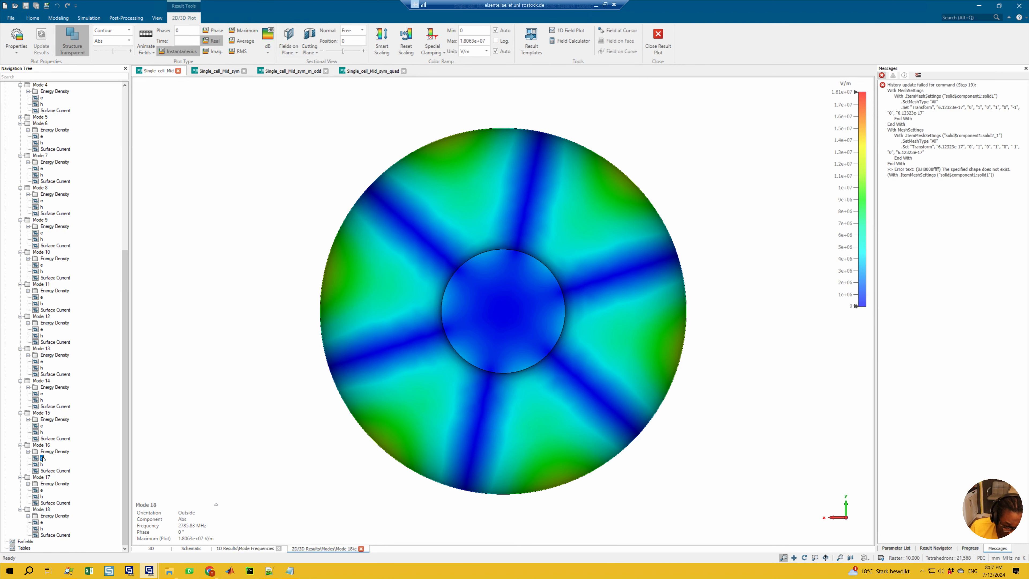
pyautogui.click(42, 425)
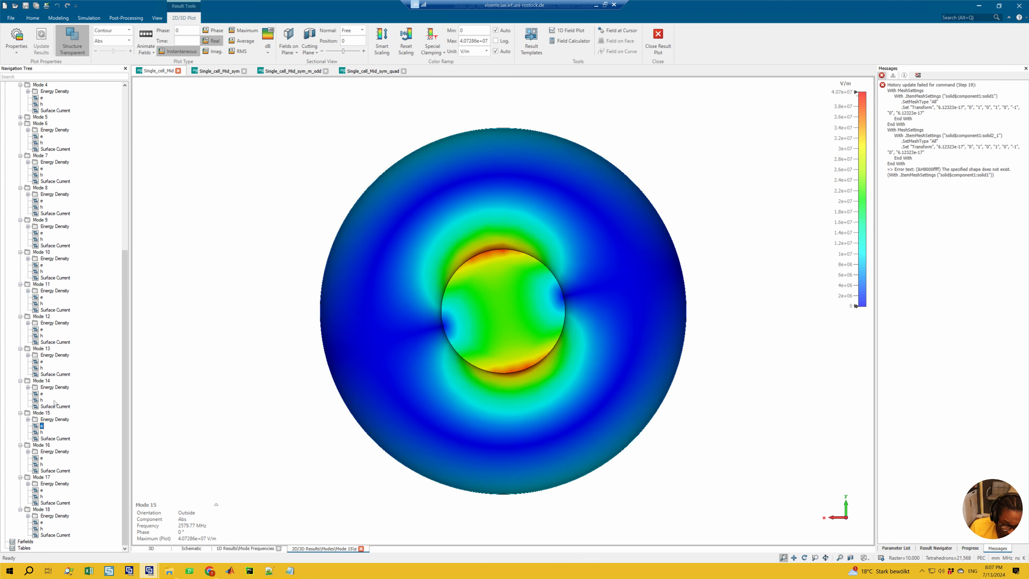
pyautogui.click(44, 394)
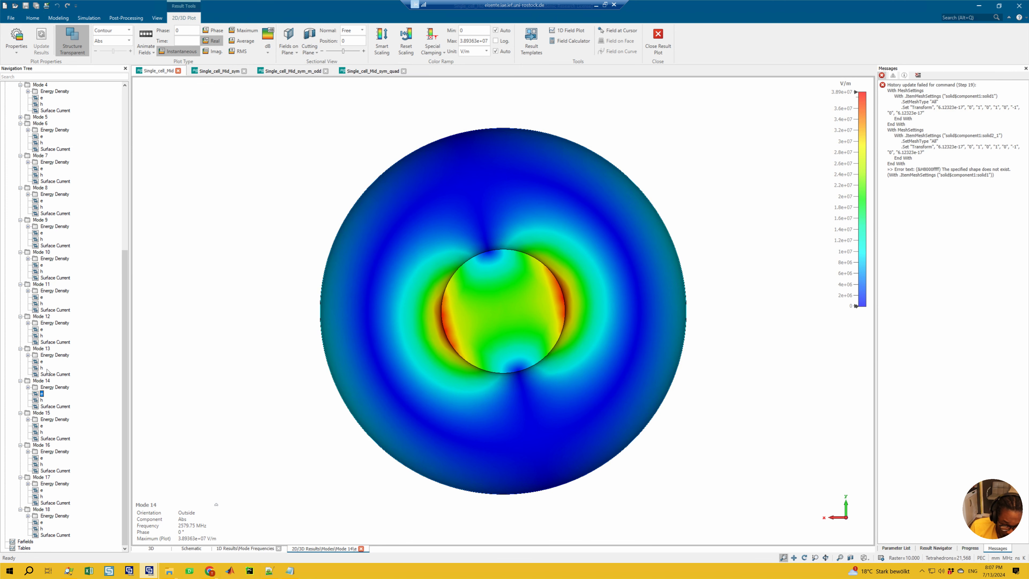
pyautogui.click(42, 361)
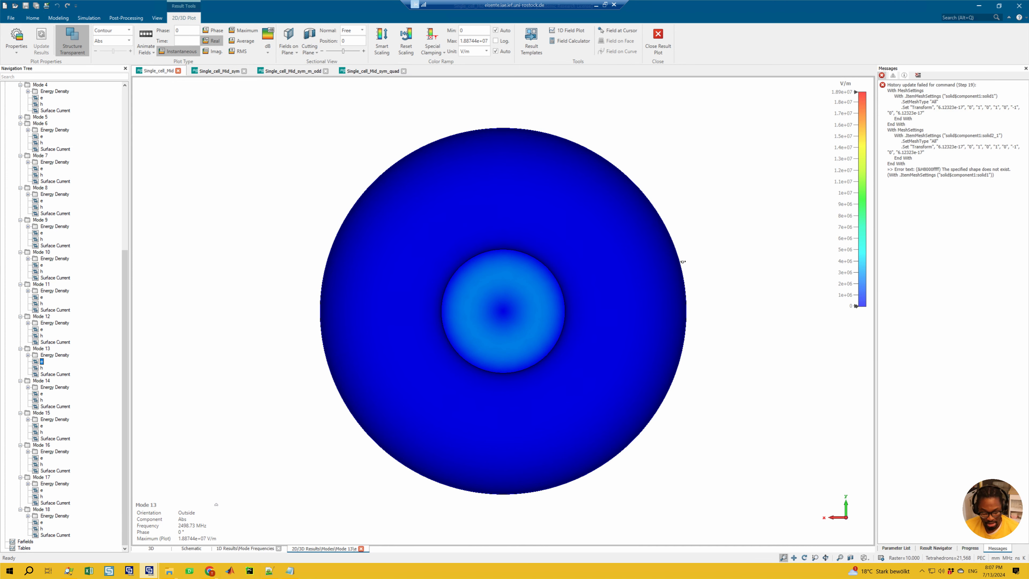
# Step: Set the colour ramp maximum to 1.68489e+07 V/m for Single_cell_Mid mode 13 and show its field on Cross Section C
pyautogui.moveTo(680, 253); pyautogui.dragTo(840, 222)
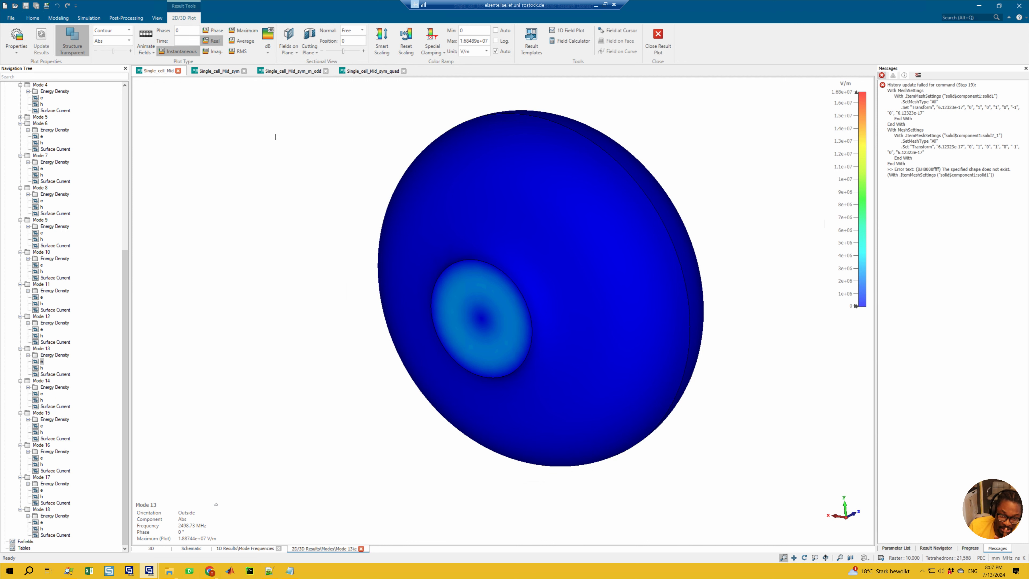
pyautogui.moveTo(539, 221); pyautogui.dragTo(529, 230, button='middle')
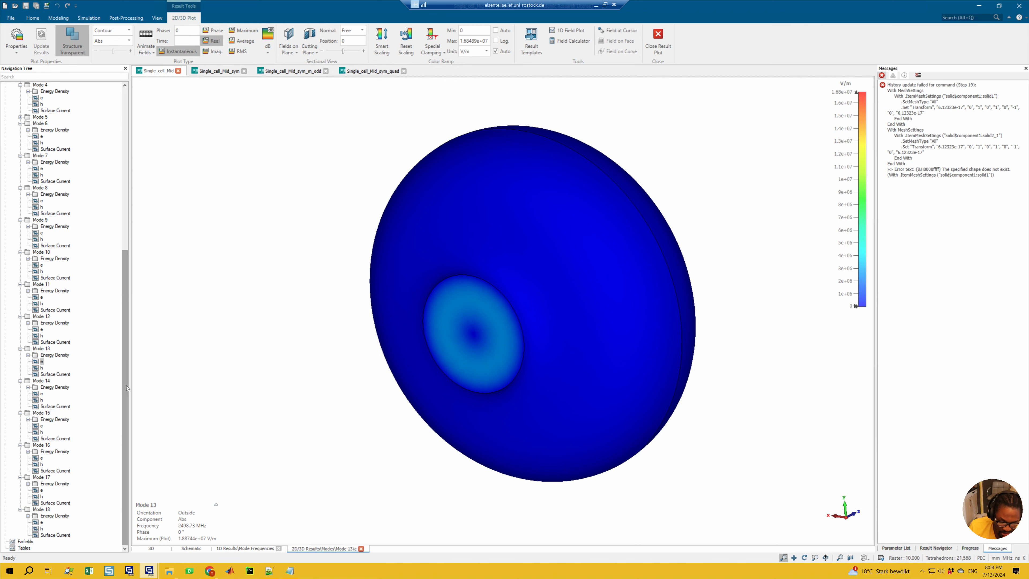
pyautogui.moveTo(127, 387)
pyautogui.mouseDown()
pyautogui.moveTo(128, 374)
pyautogui.moveTo(125, 403)
pyautogui.mouseUp()
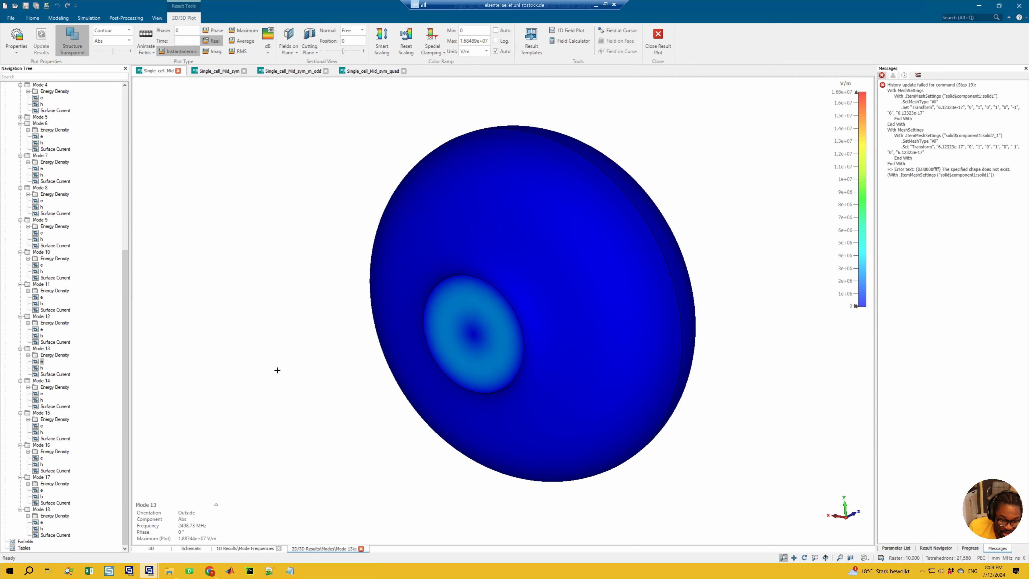
pyautogui.click(290, 53)
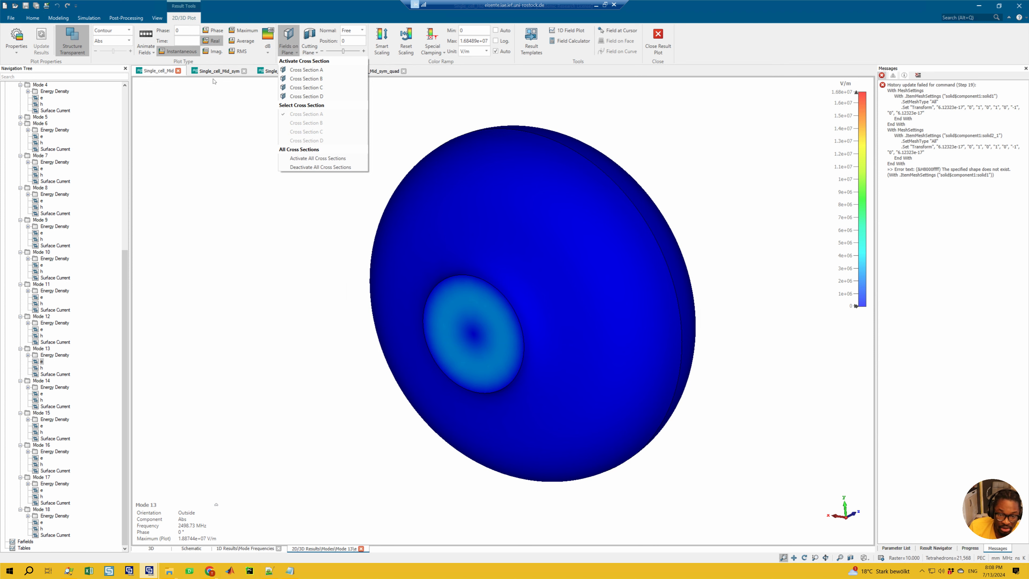
pyautogui.click(307, 87)
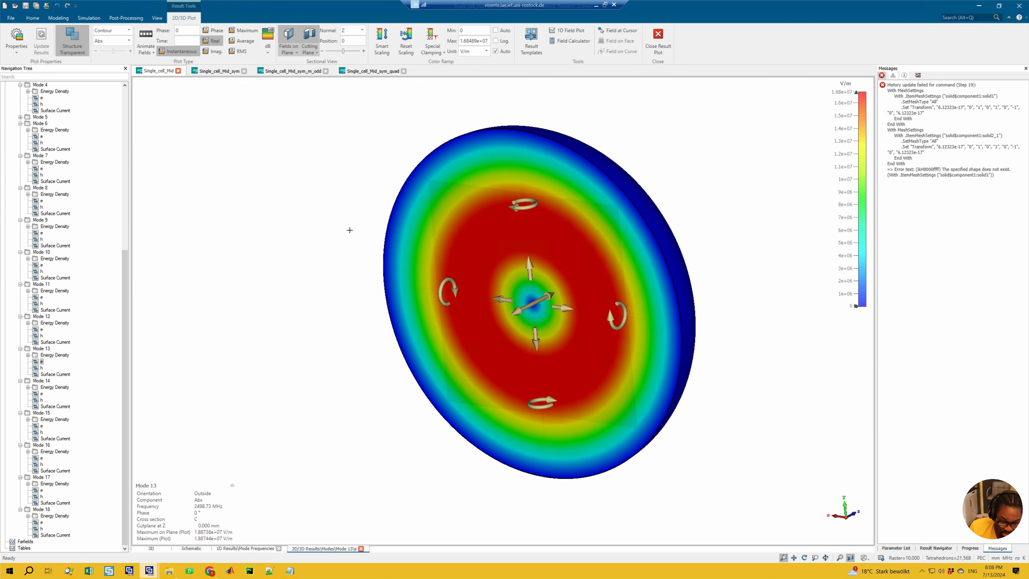
# Step: Check the Single_cell_Mid mode 12 e field with and without the cutting plane, and compare mode 13 with mode 3 of Single_cell_Mid_sym_quad
pyautogui.click(41, 329)
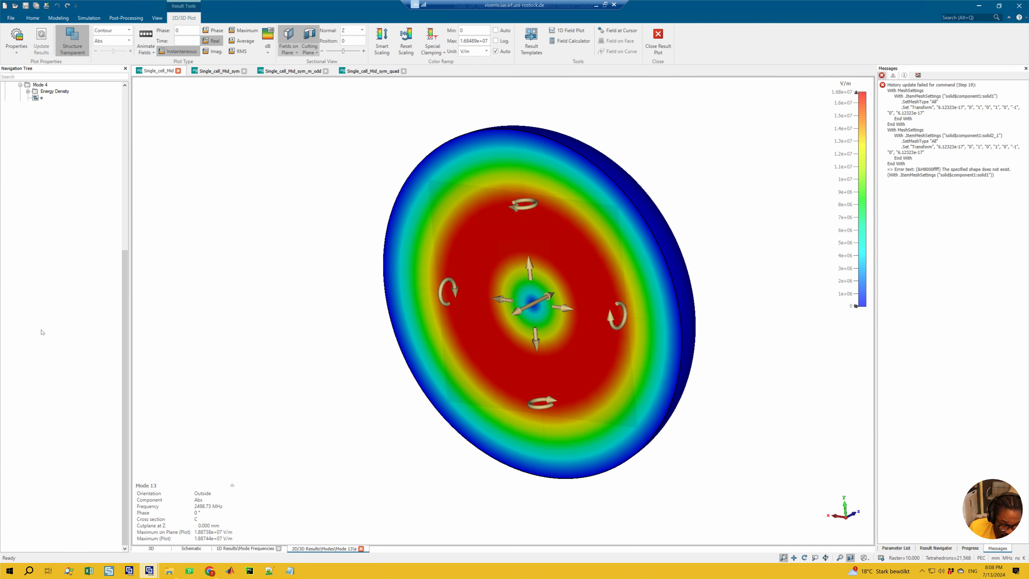
pyautogui.click(285, 35)
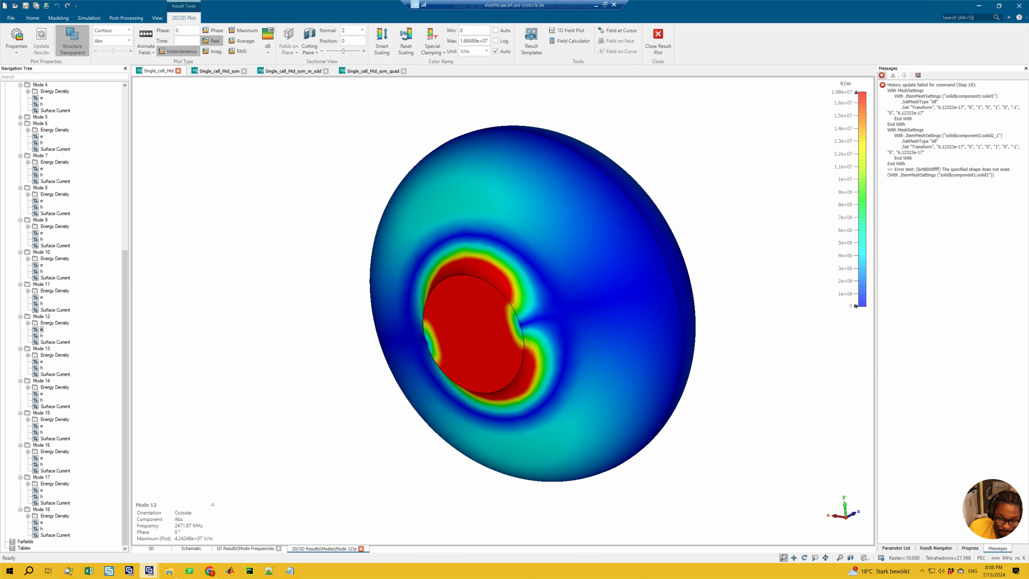
pyautogui.click(286, 35)
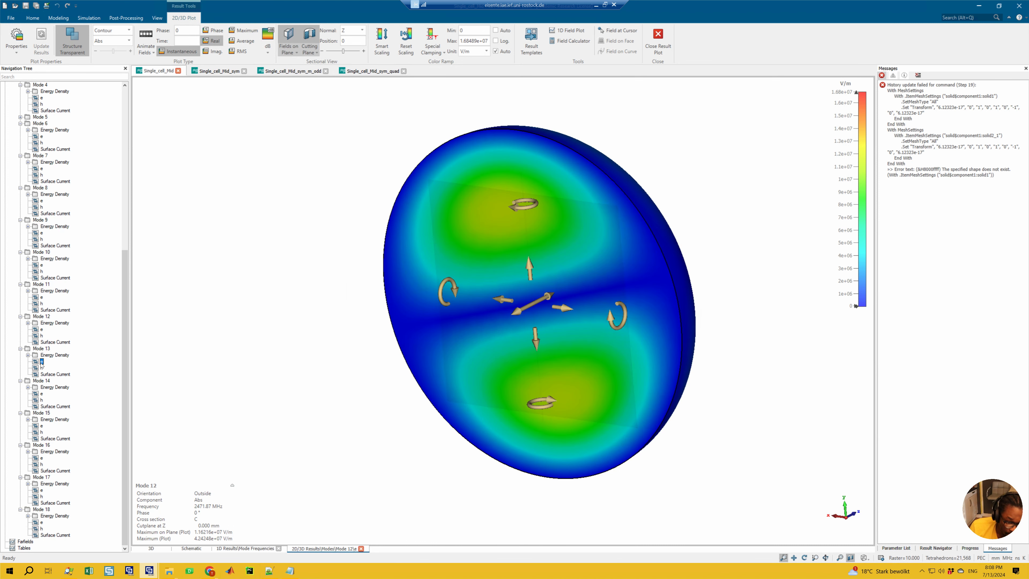
pyautogui.click(42, 361)
pyautogui.click(371, 71)
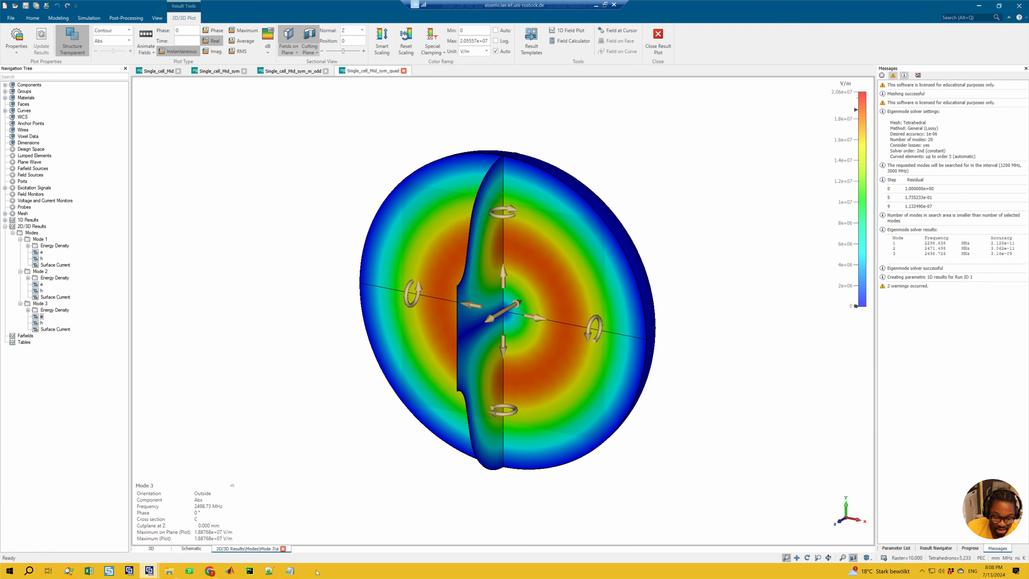
# Step: In the Notepad notes, shorten TM/TE010 to TM010 in the first XY plane line and TM/TEmnp to TMmnp in the even-m statement
pyautogui.click(295, 571)
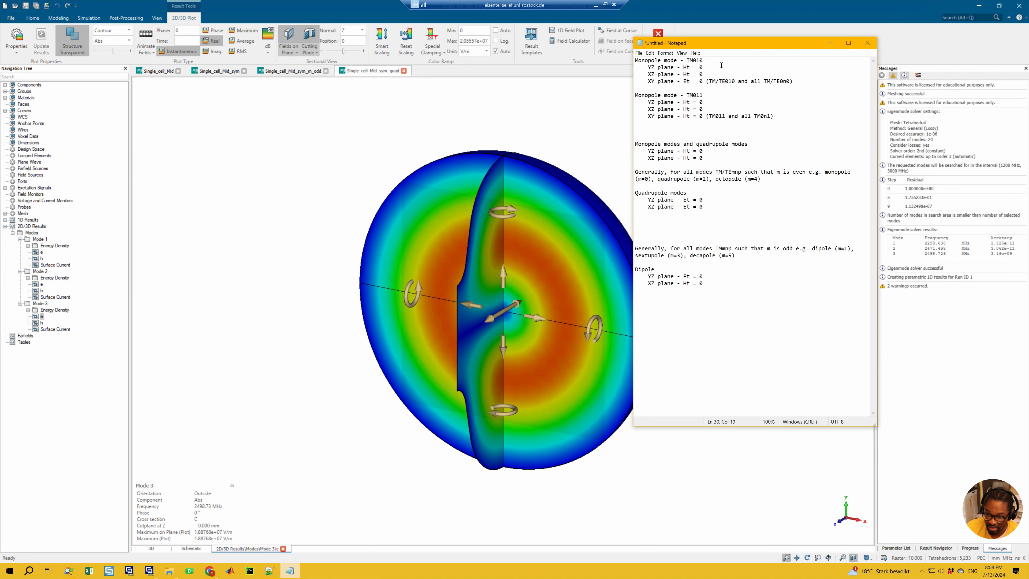
pyautogui.moveTo(695, 44); pyautogui.dragTo(572, 99)
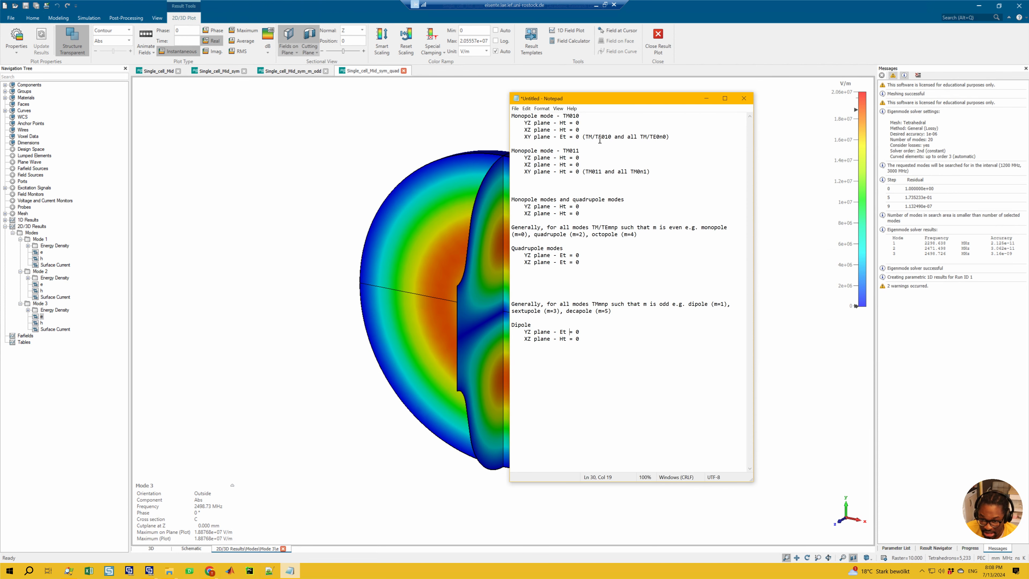
pyautogui.moveTo(592, 138); pyautogui.dragTo(604, 140)
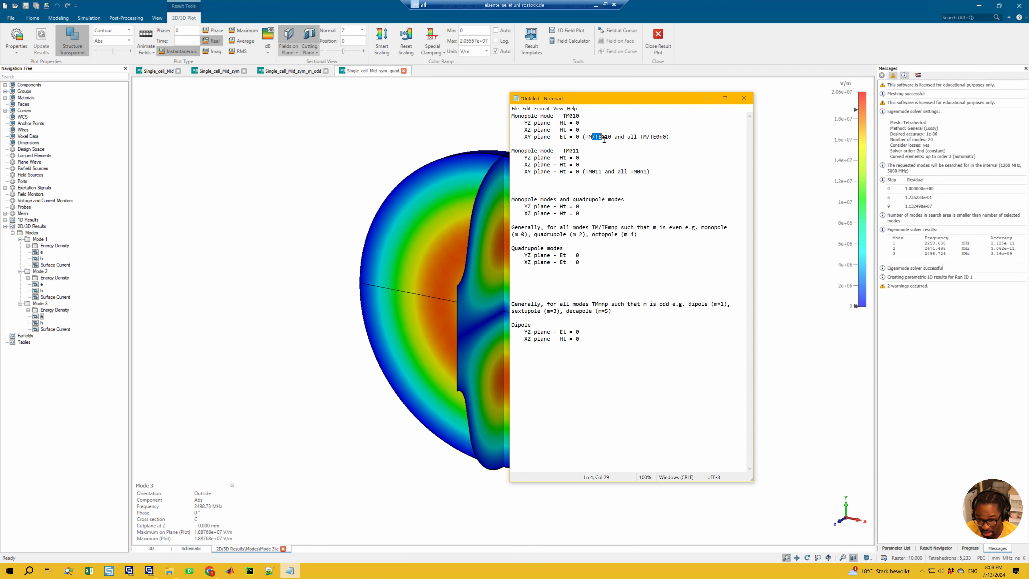
pyautogui.press('BackSpace')
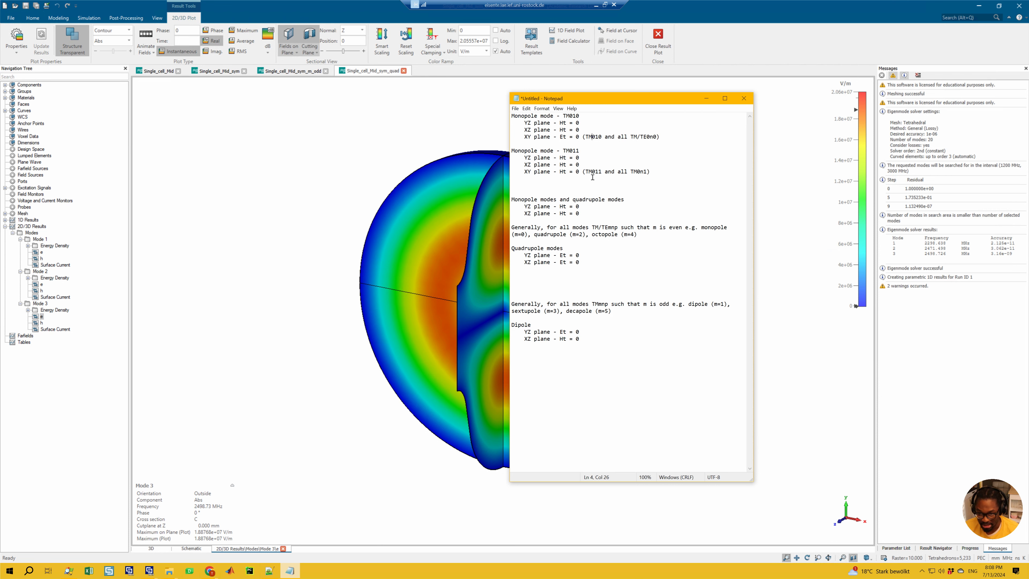
pyautogui.moveTo(598, 227); pyautogui.dragTo(609, 228)
pyautogui.press('BackSpace')
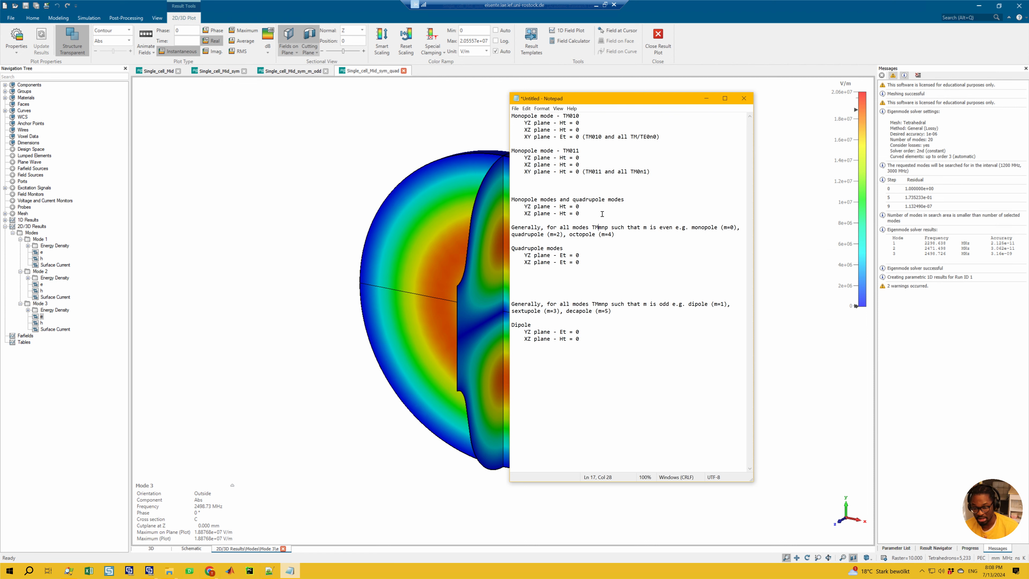
# Step: Add the heading "Monopole modes - TE0np modes" below the quadrupole modes entry
pyautogui.click(593, 235)
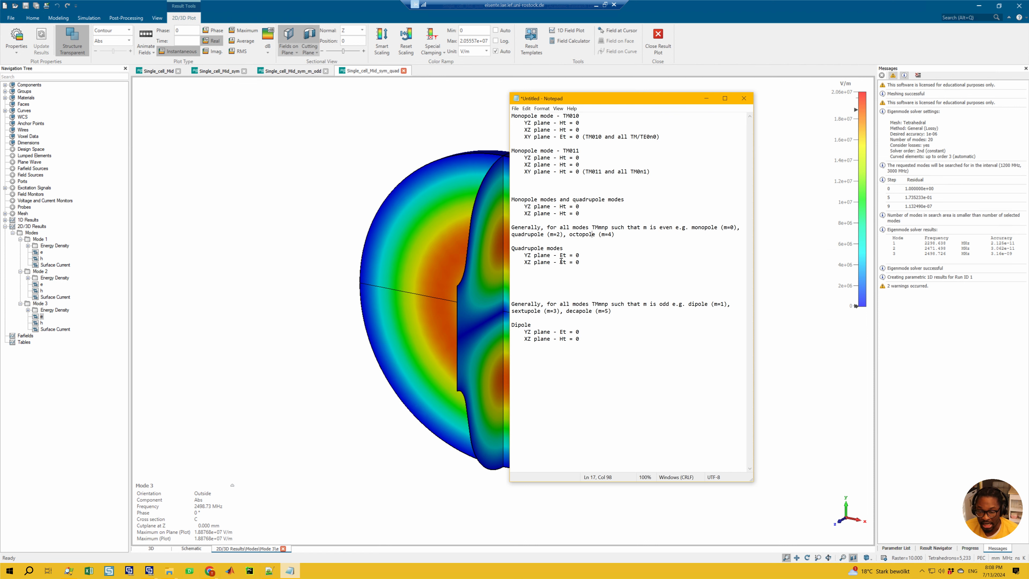
pyautogui.click(573, 248)
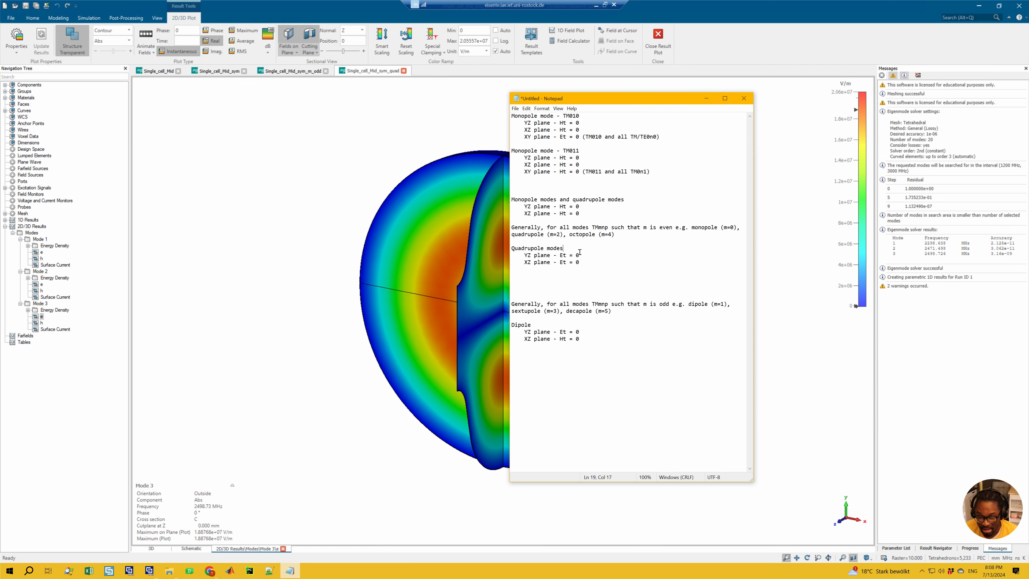
pyautogui.press('Return')
pyautogui.press('Return')
pyautogui.press('Return')
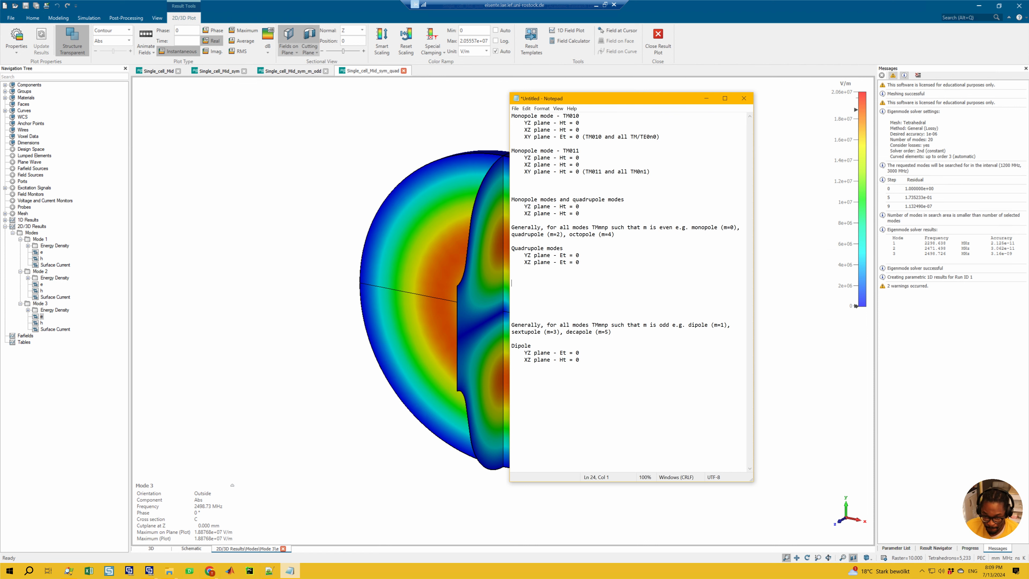
pyautogui.write('Monopole ')
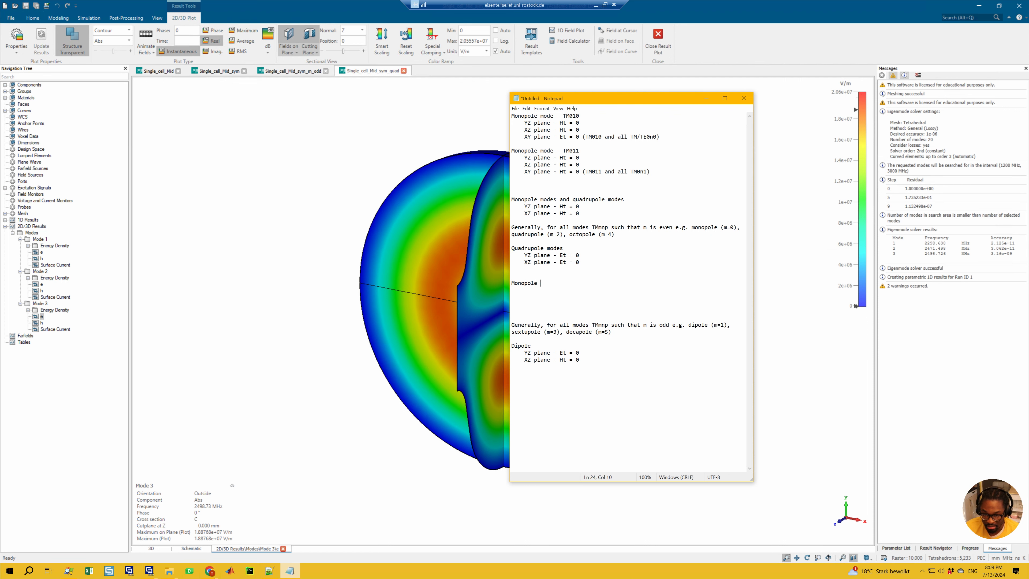
pyautogui.write('modes - ')
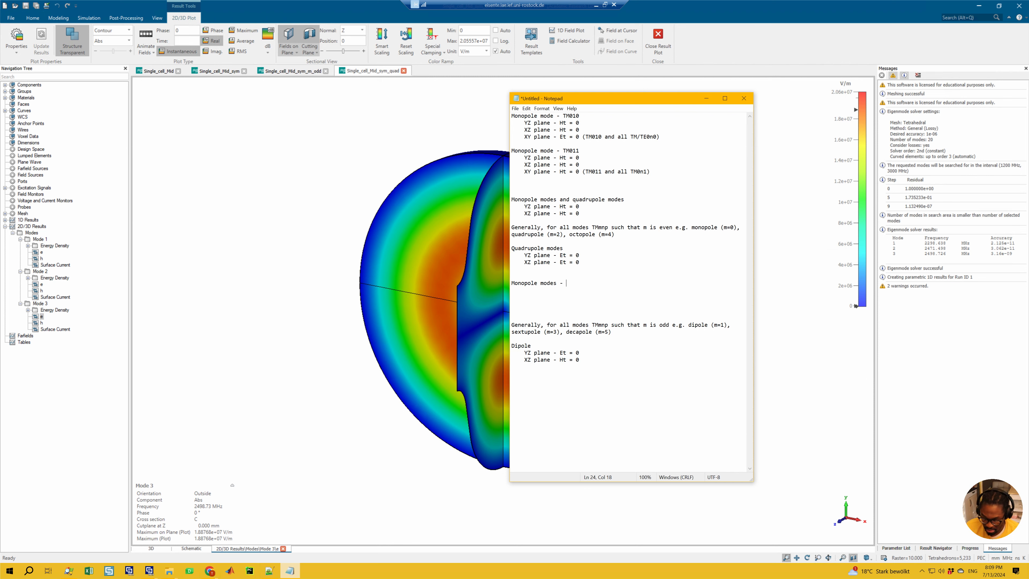
pyautogui.write('TE0np modes')
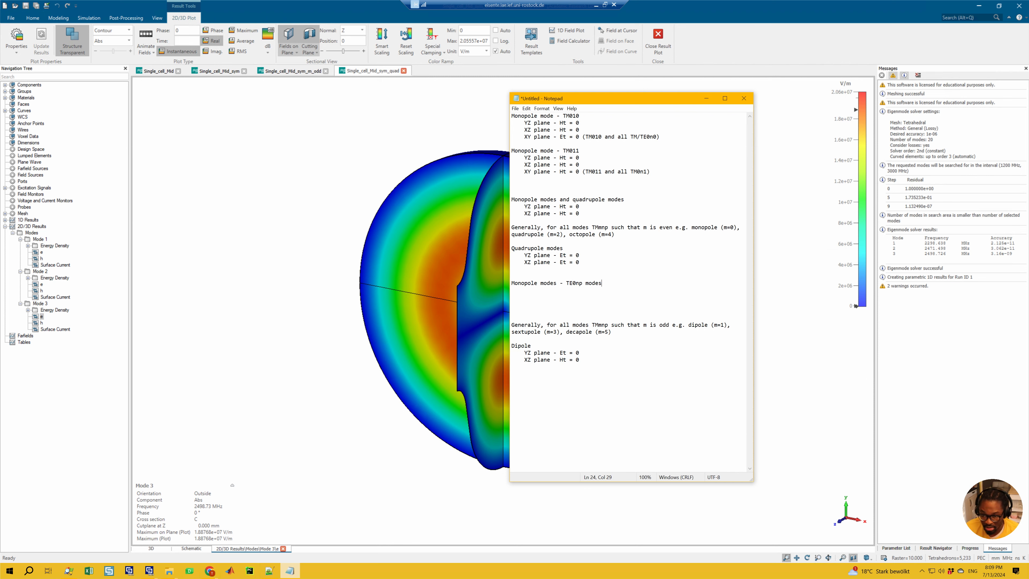
pyautogui.press('Return')
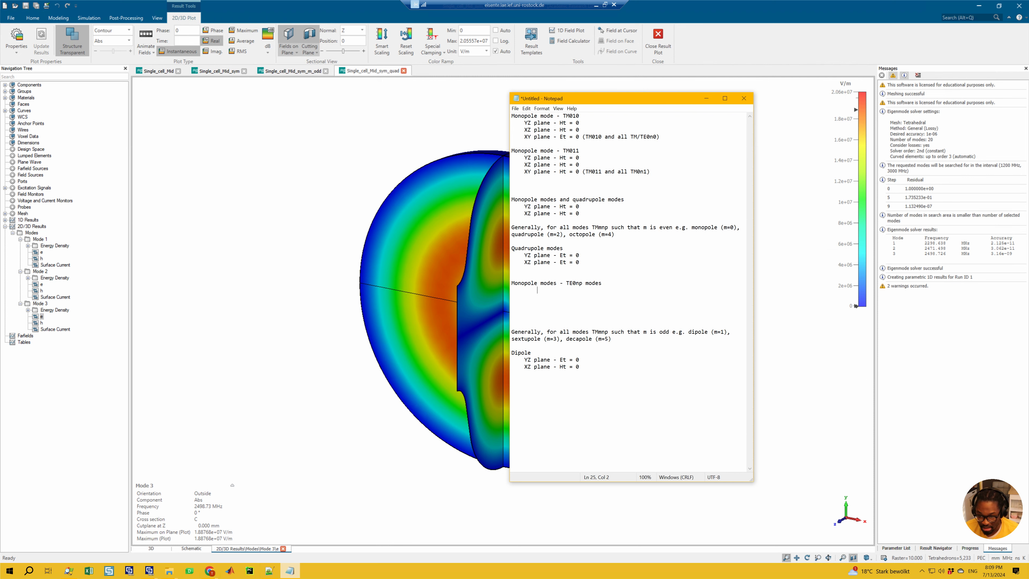
pyautogui.press('BackSpace')
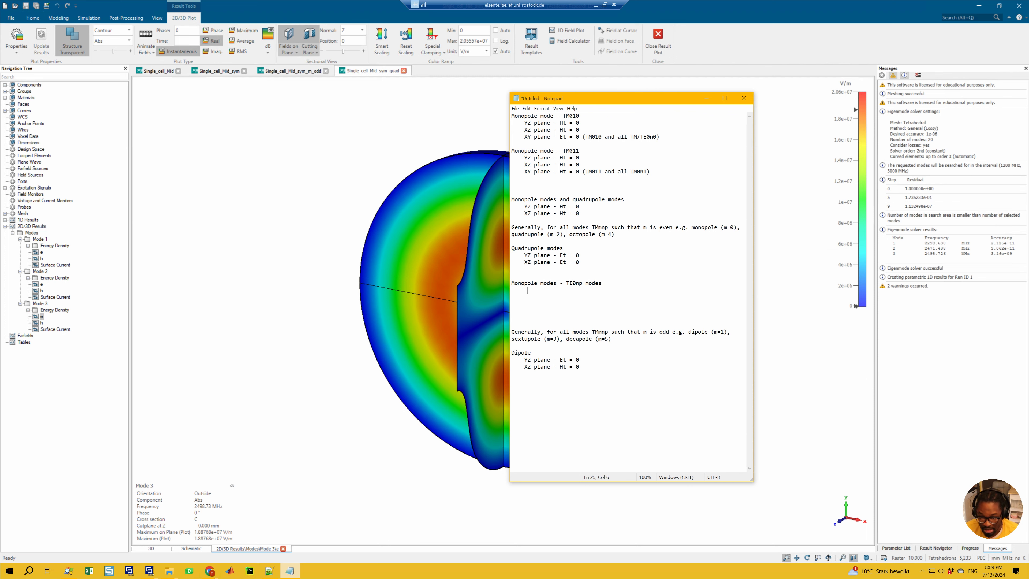
# Step: Copy the quadrupole lines "YZ plane - Et = 0" and "XZ plane - Et = 0" directly under the TE0np monopole heading
pyautogui.moveTo(590, 256); pyautogui.dragTo(587, 253)
pyautogui.hotkey('ctrl', 'c')
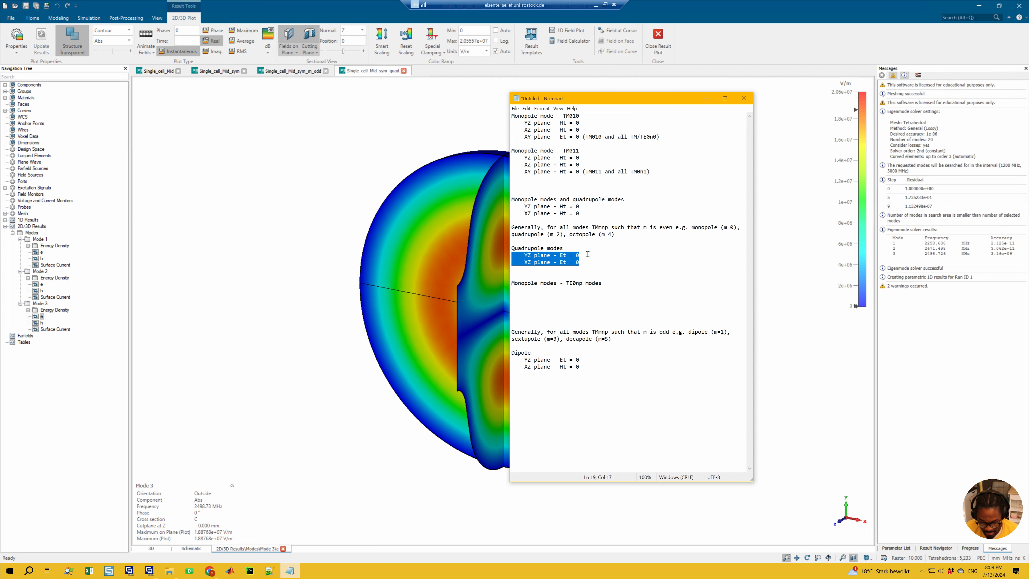
pyautogui.click(561, 295)
pyautogui.hotkey('ctrl', 'v')
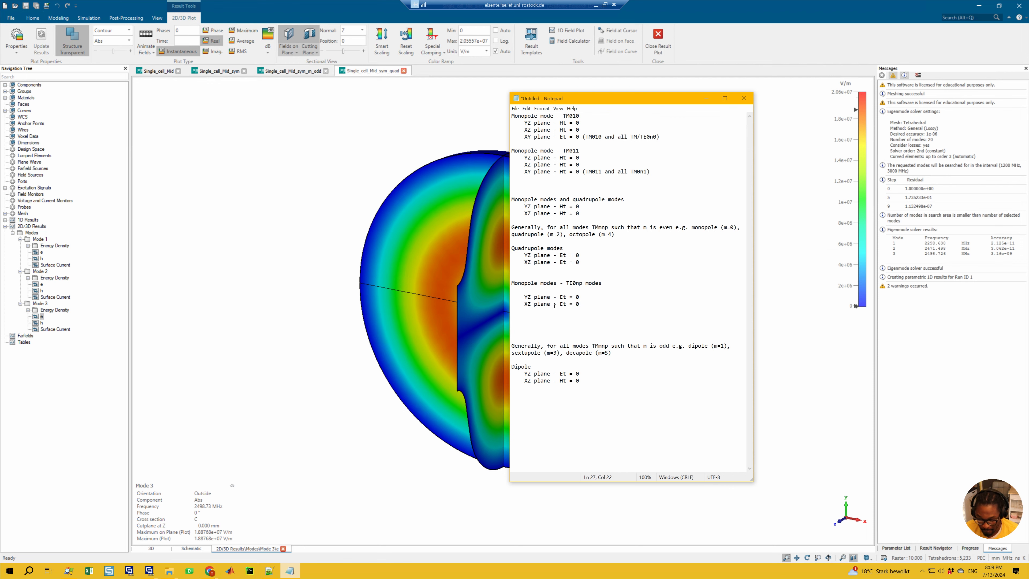
pyautogui.click(547, 293)
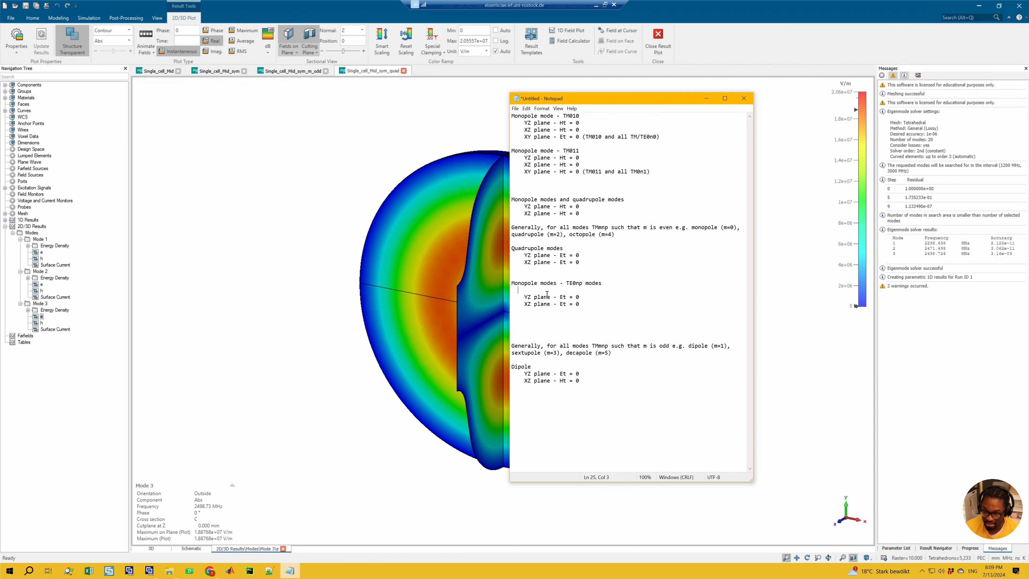
pyautogui.press('BackSpace')
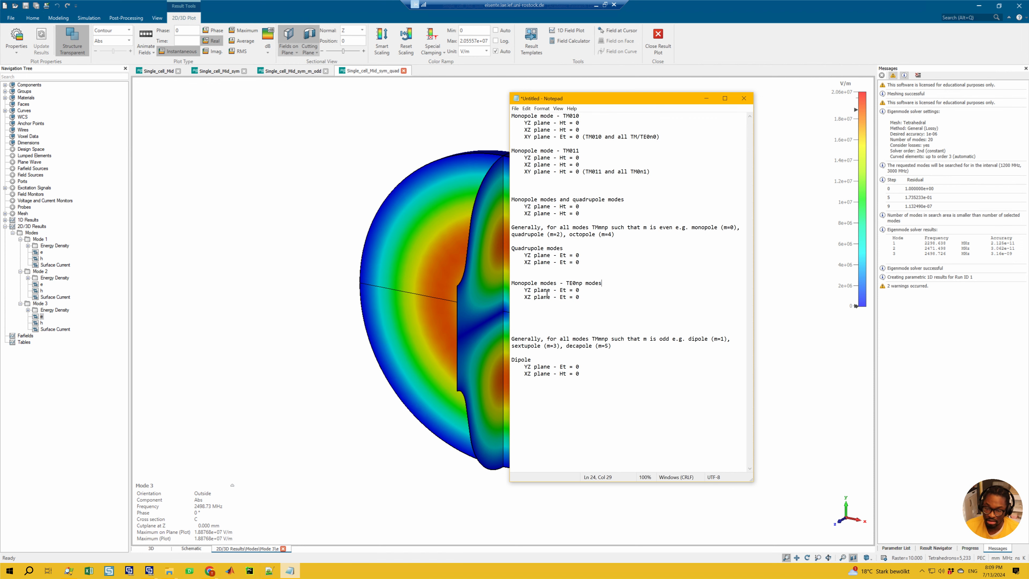
# Step: Compare the symmetry plane conditions of the TE0np monopole modes with those noted for the TM011 and quadrupole modes
pyautogui.click(607, 298)
pyautogui.keyDown('shift'); pyautogui.click(518, 290); pyautogui.keyUp('shift')
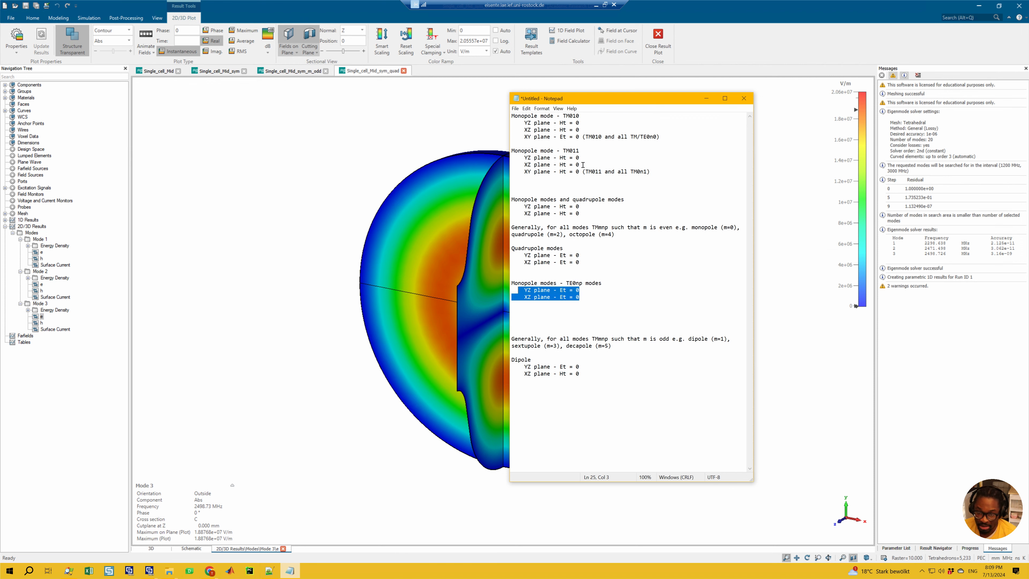
pyautogui.moveTo(586, 165); pyautogui.dragTo(576, 158)
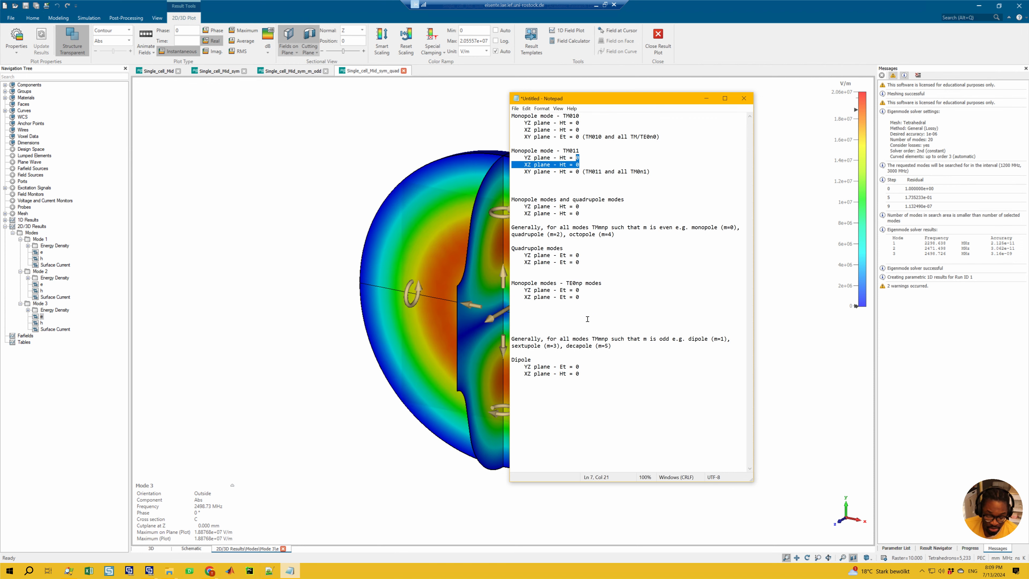
pyautogui.click(580, 290)
pyautogui.moveTo(571, 296); pyautogui.dragTo(512, 284)
pyautogui.click(586, 301)
pyautogui.click(566, 250)
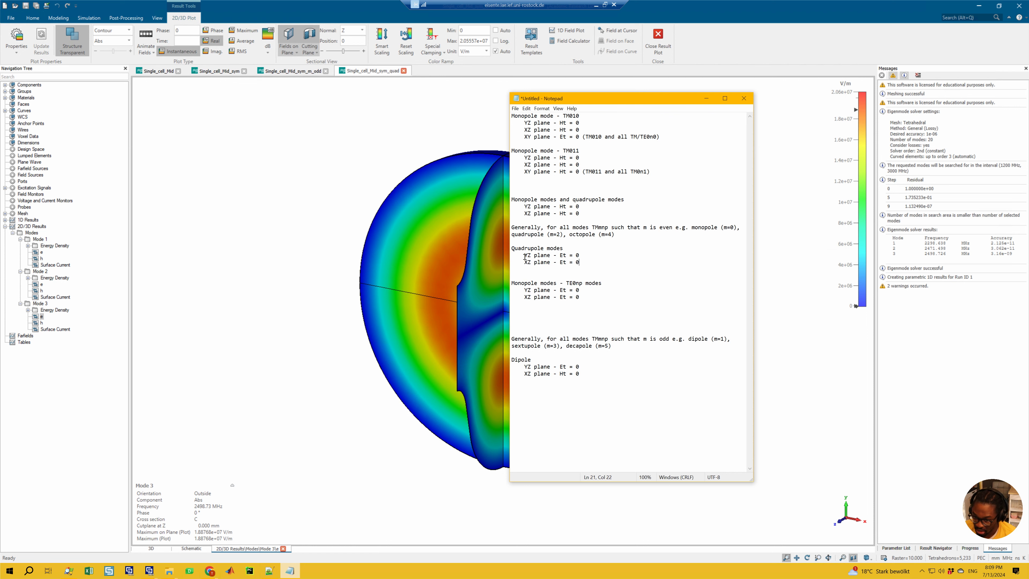
pyautogui.keyDown('shift'); pyautogui.moveTo(535, 258); pyautogui.dragTo(516, 251); pyautogui.keyUp('shift')
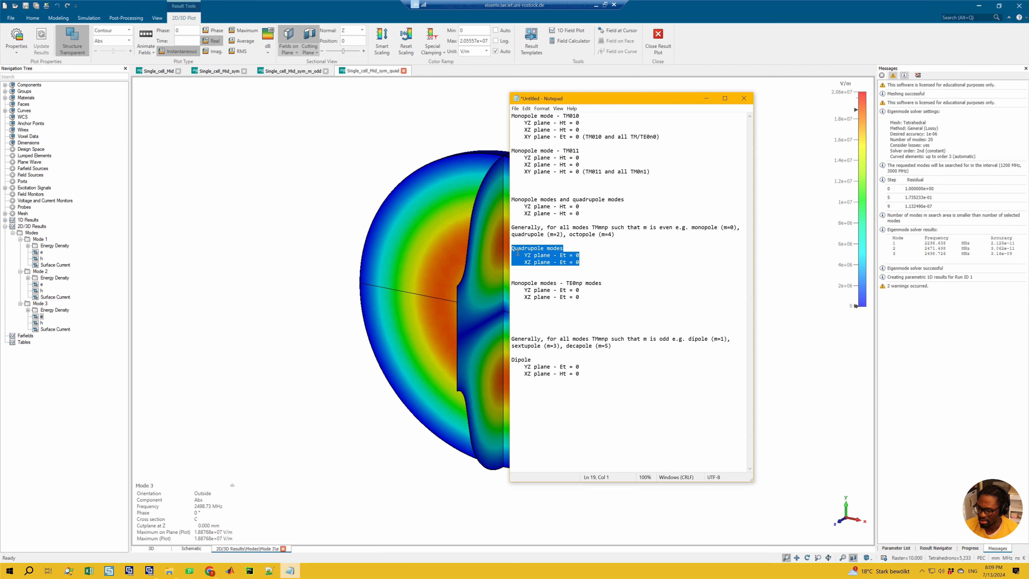
pyautogui.click(595, 266)
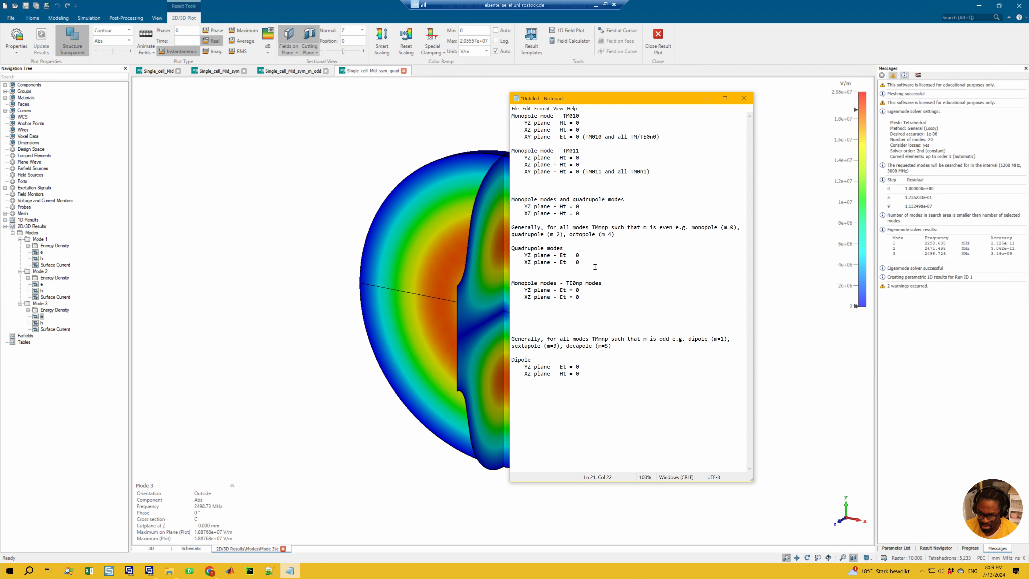
pyautogui.moveTo(553, 262); pyautogui.dragTo(515, 251)
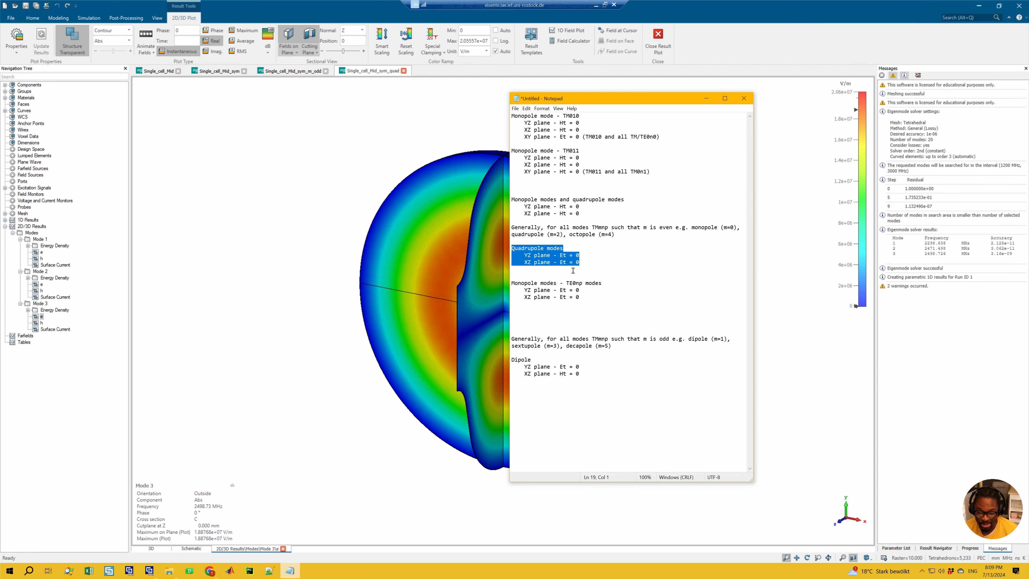
pyautogui.click(600, 298)
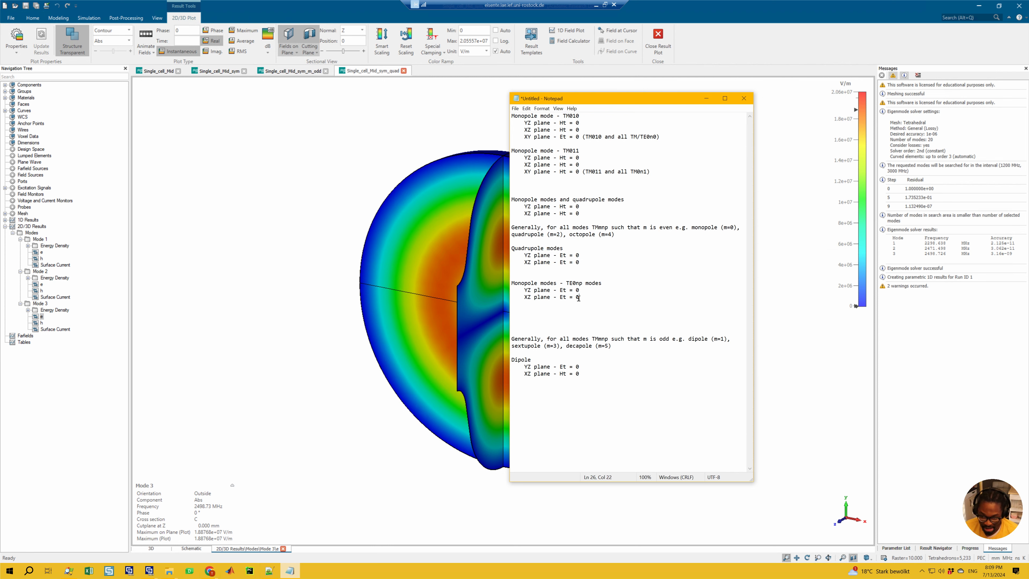
pyautogui.moveTo(578, 298); pyautogui.dragTo(511, 290)
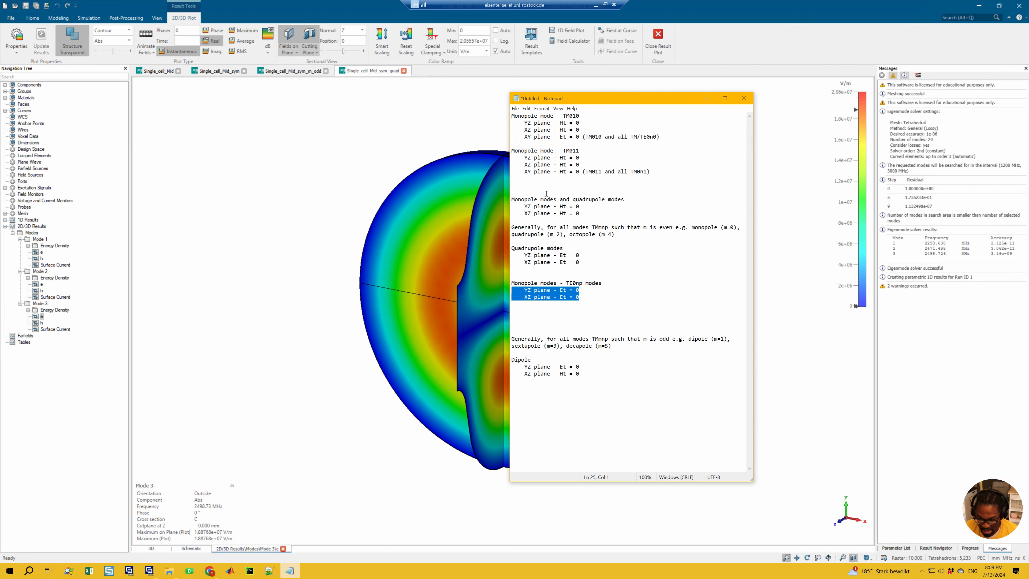
# Step: Examine the YZ and XZ plane conditions noted for the TM010 monopole mode
pyautogui.click(577, 130)
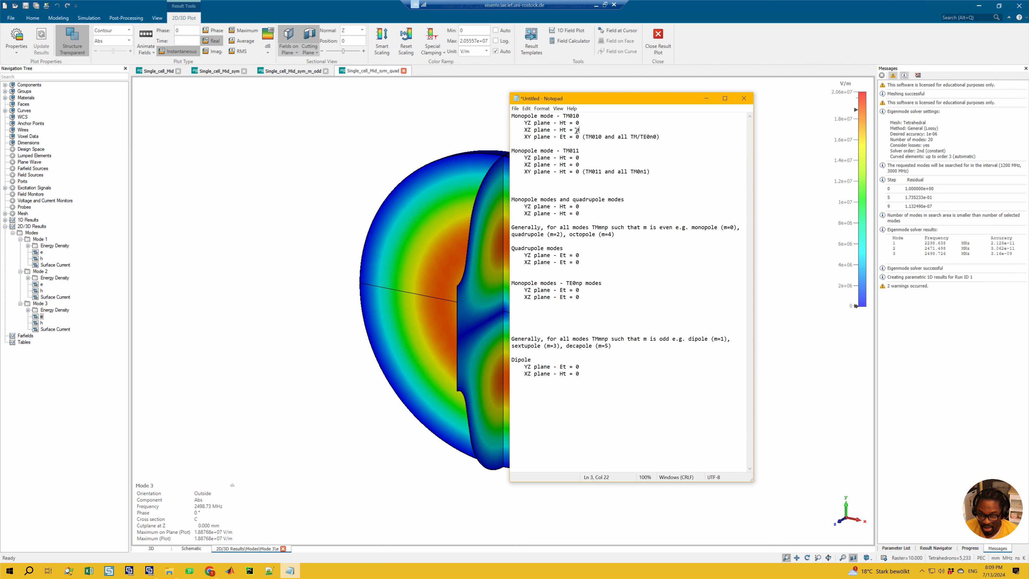
pyautogui.moveTo(577, 130); pyautogui.dragTo(513, 125)
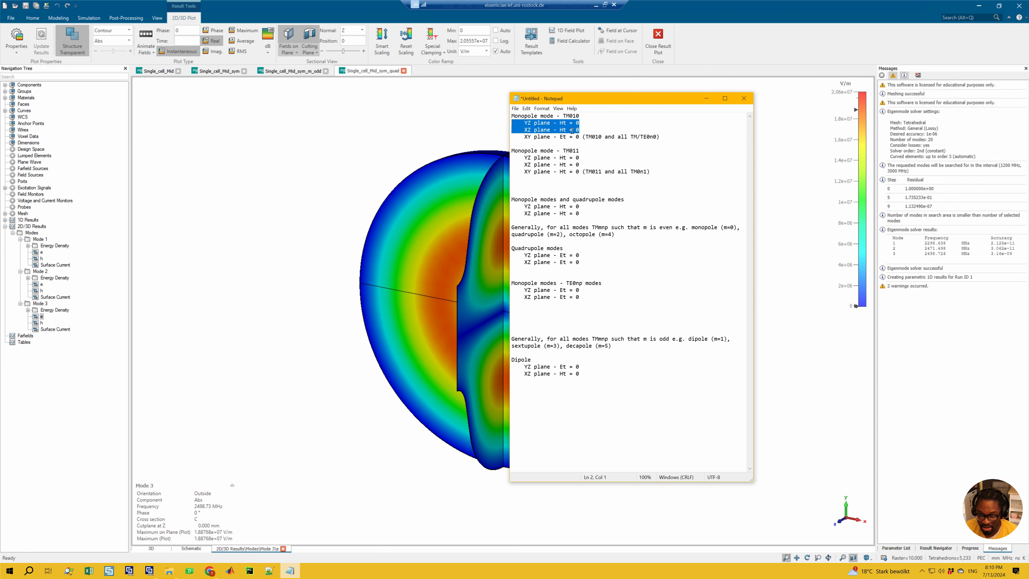
pyautogui.click(588, 132)
pyautogui.moveTo(579, 130); pyautogui.dragTo(512, 124)
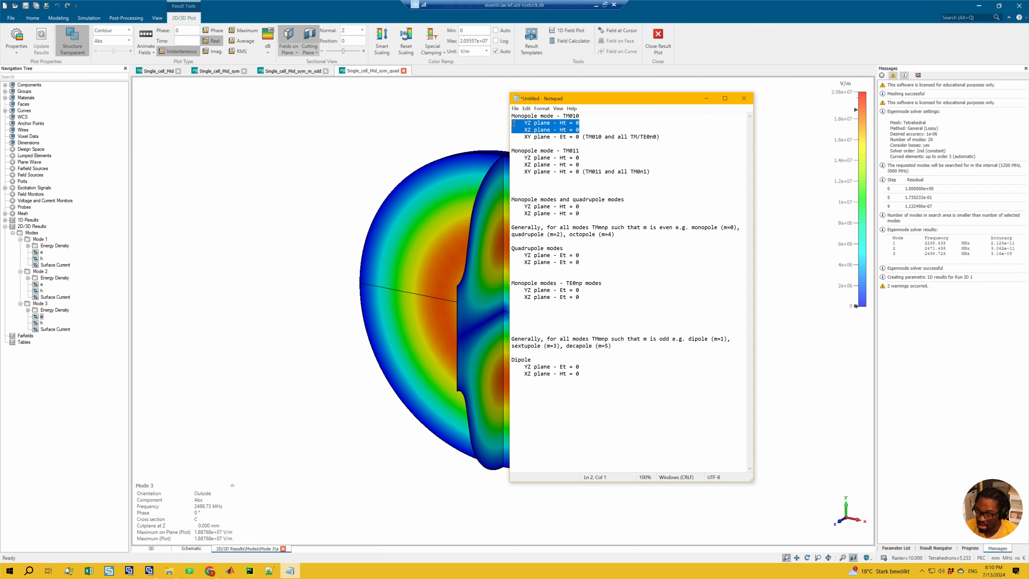
pyautogui.click(589, 132)
pyautogui.moveTo(573, 130); pyautogui.dragTo(515, 123)
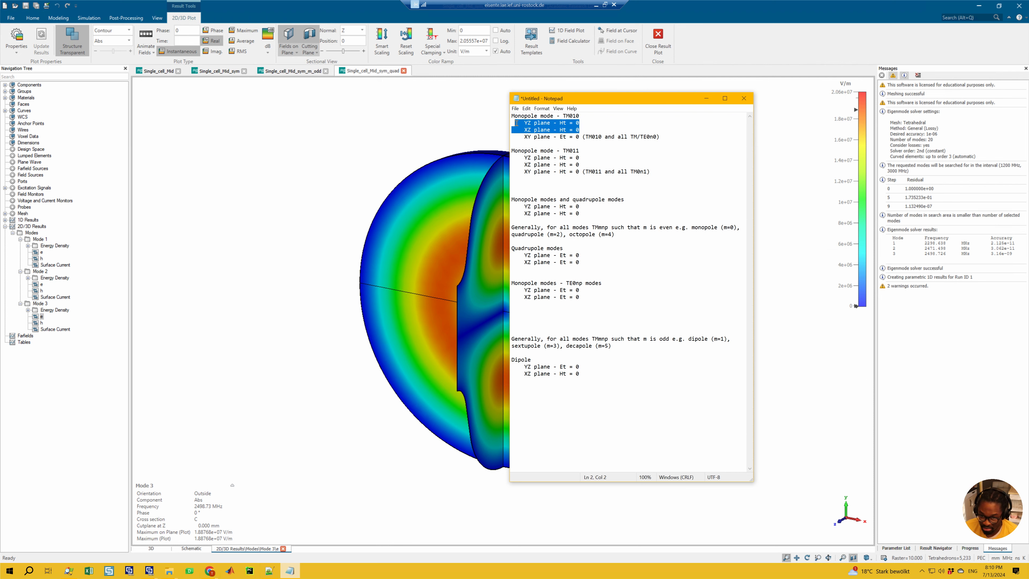
pyautogui.click(592, 130)
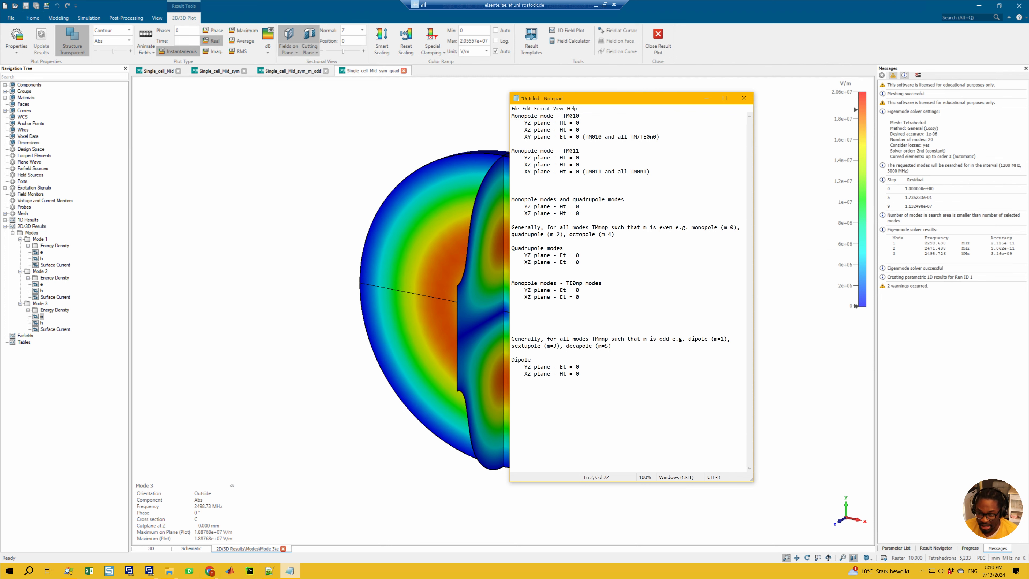
pyautogui.moveTo(563, 117); pyautogui.dragTo(577, 119)
# Step: Add two blank lines above the Quadrupole modes section and remove one blank line above the TE0np monopole section
pyautogui.click(540, 195)
pyautogui.press('Return')
pyautogui.press('Return')
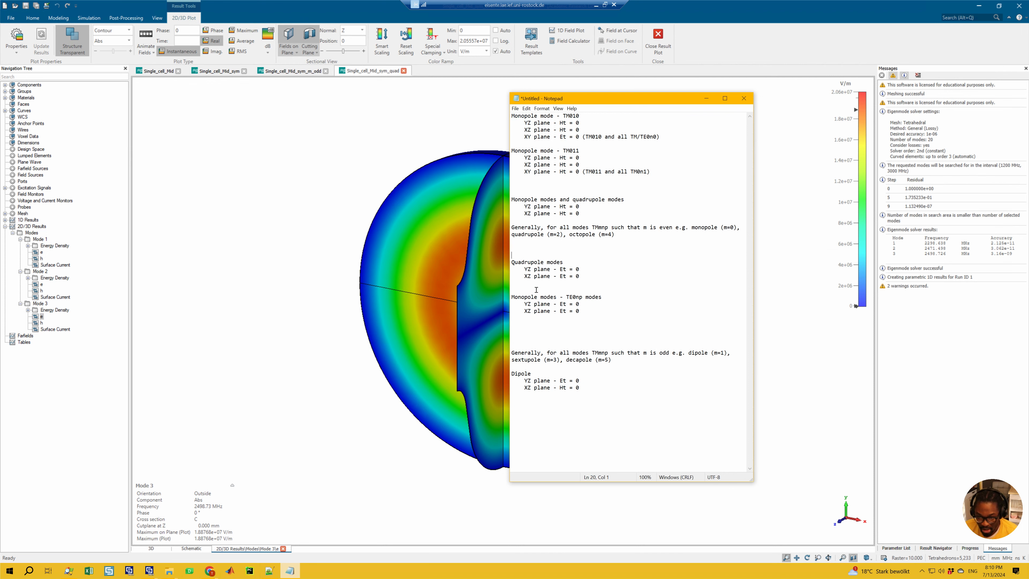
pyautogui.press('Delete')
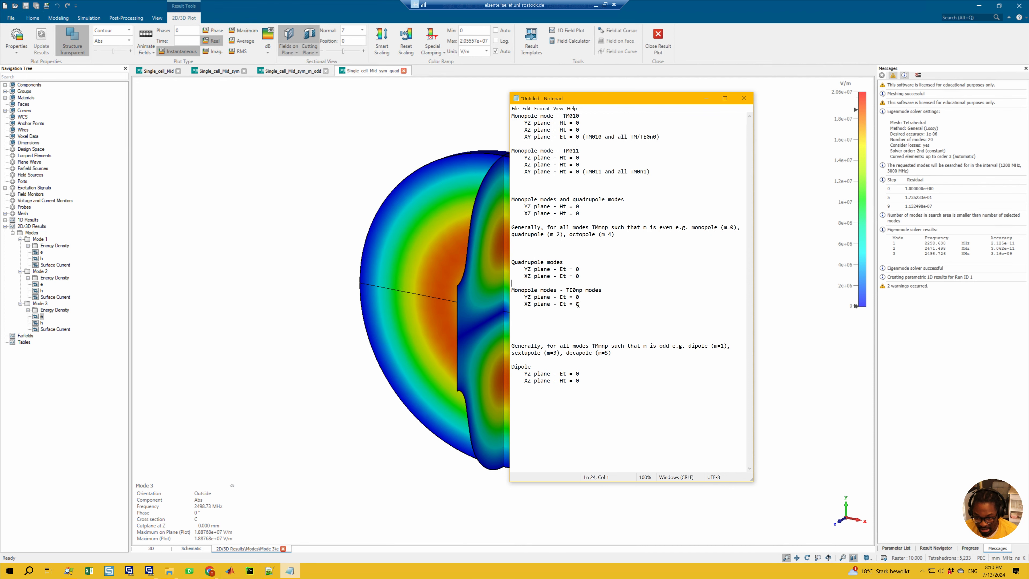
# Step: Review the plane conditions noted for the TE0np monopole modes and for the dipole modes
pyautogui.hotkey('shift', 'Up')
pyautogui.hotkey('shift', 'Up')
pyautogui.hotkey('shift', 'Home')
pyautogui.hotkey('shift', 'Down')
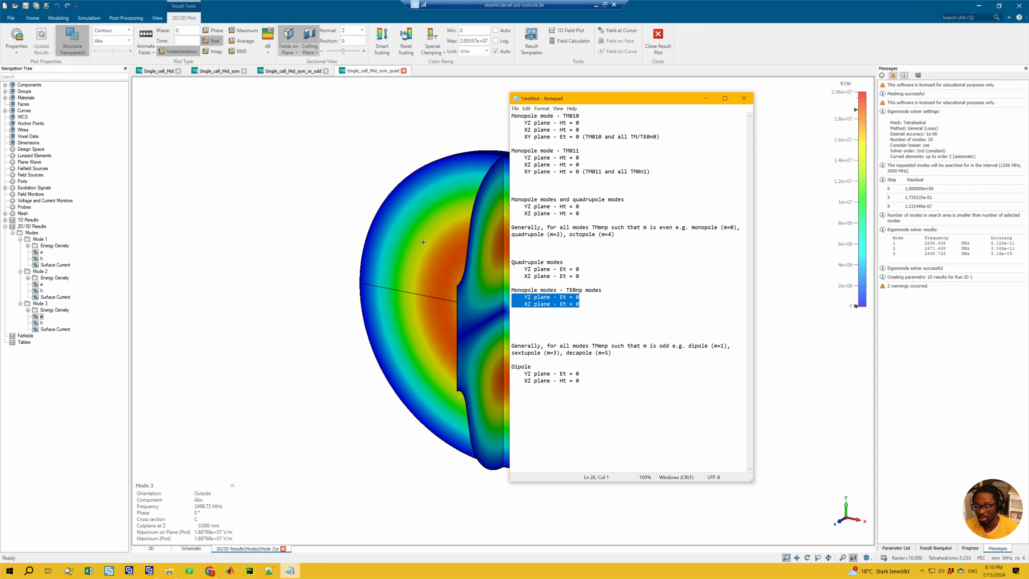
pyautogui.click(553, 338)
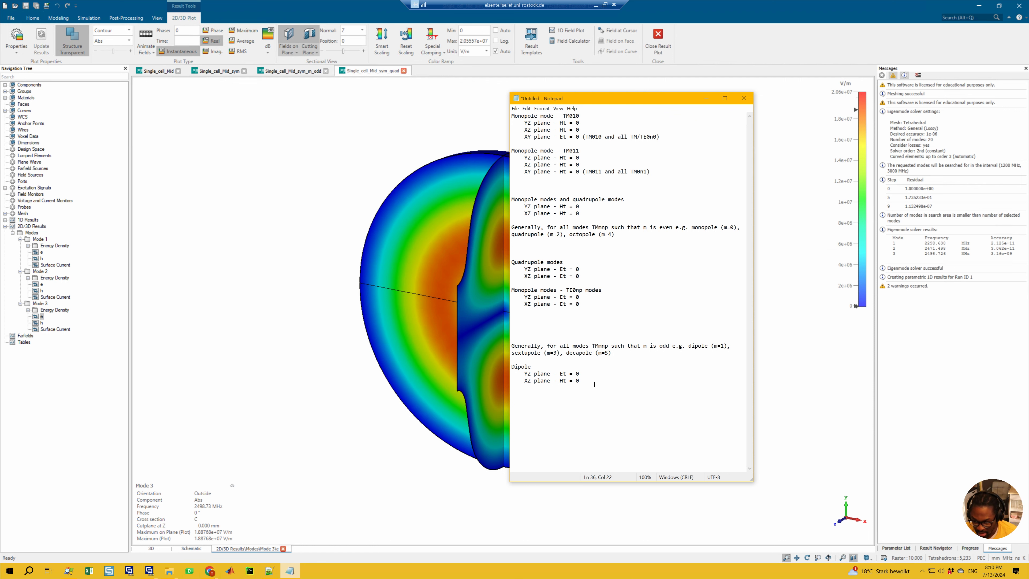
pyautogui.click(599, 381)
# Step: Put the notes away and inspect the mode 5 e field of Single_cell_Mid_sym_m_odd at an angle
pyautogui.click(706, 98)
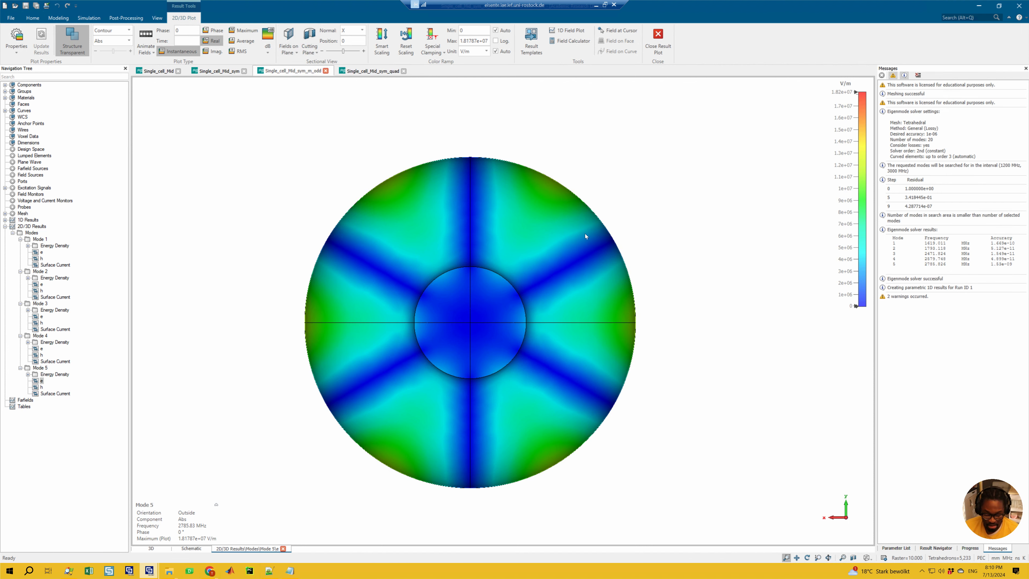
pyautogui.moveTo(591, 224); pyautogui.dragTo(391, 274)
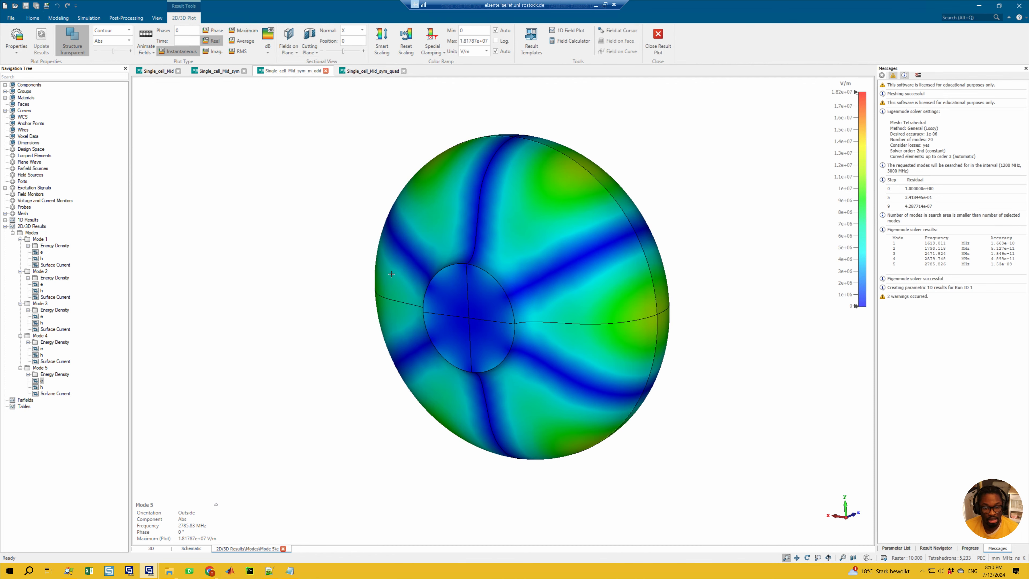